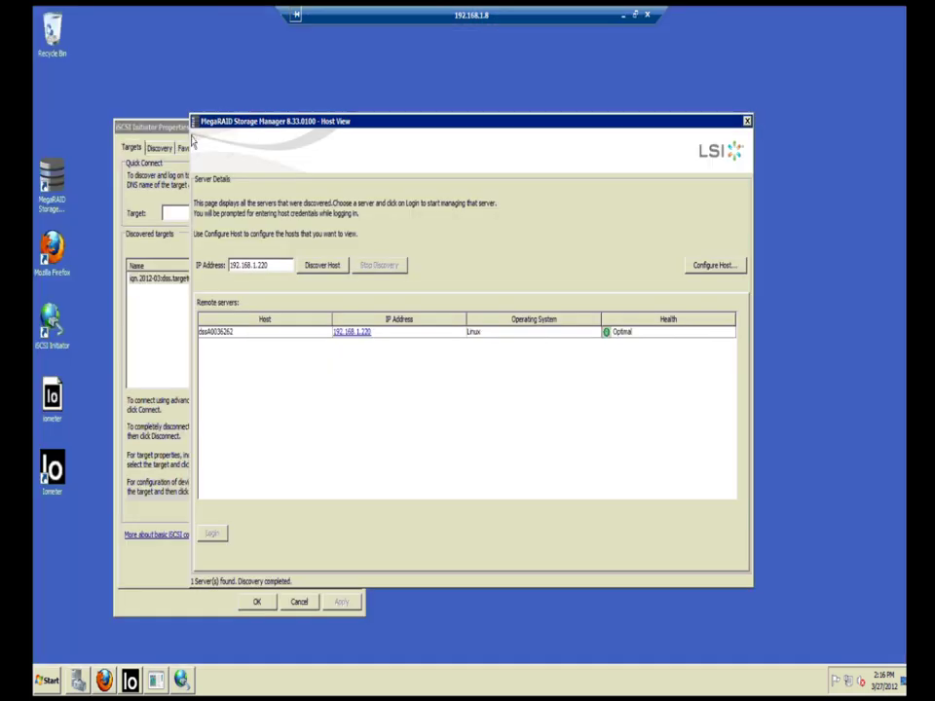
Step: Close iSCSI Initiator Properties, leaving Host View with server 192.168.1.220 as Optimal
{"action": "left_click", "coordinate": [141, 127]}
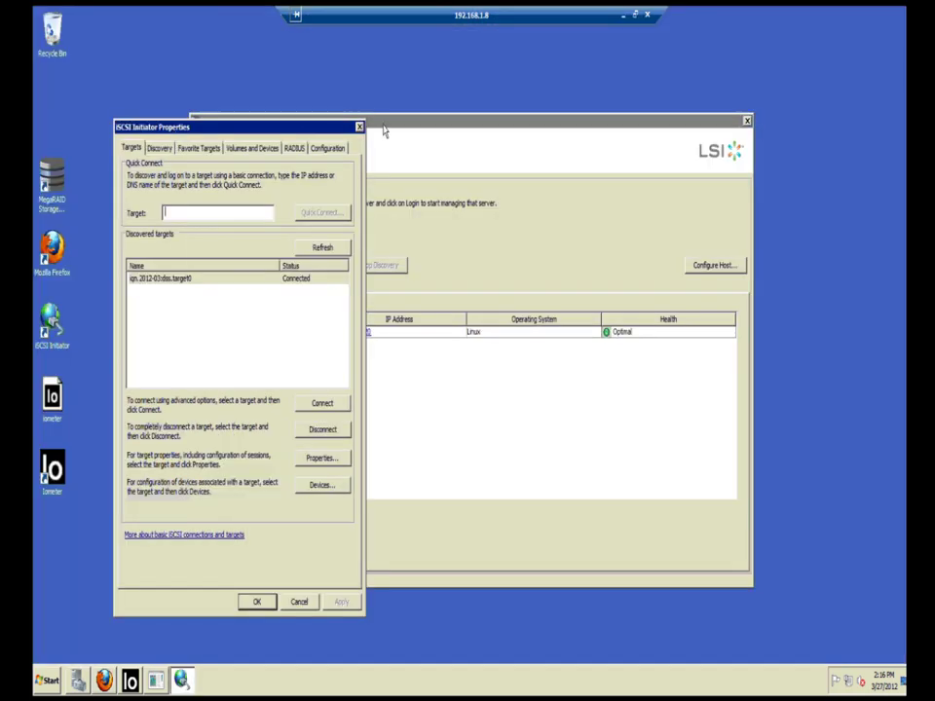
{"action": "left_click", "coordinate": [383, 131]}
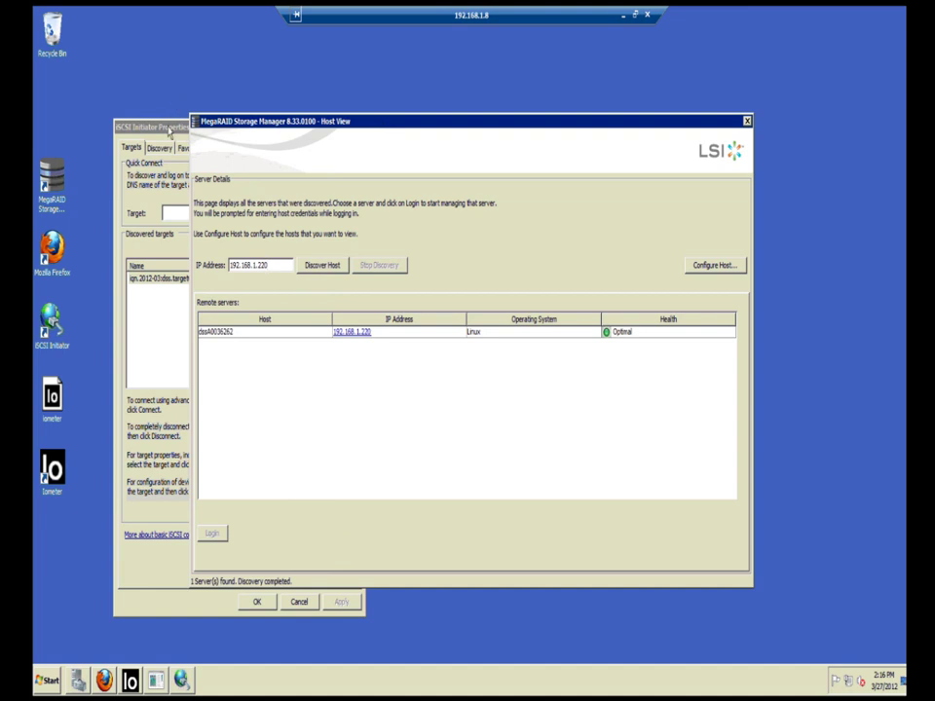
{"action": "left_click", "coordinate": [141, 127]}
{"action": "left_click", "coordinate": [359, 128]}
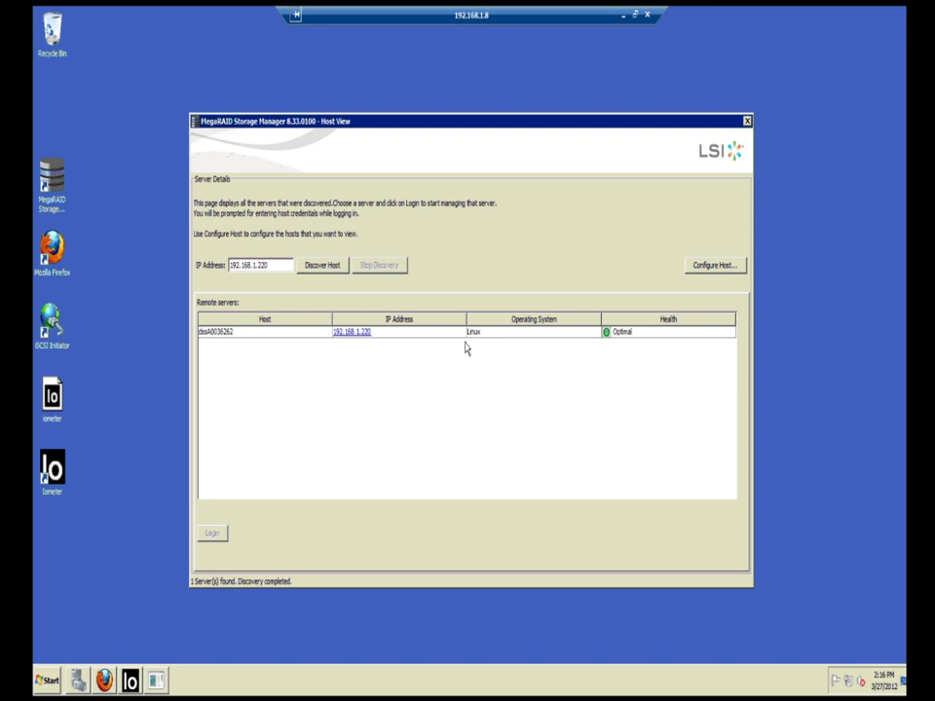
Step: Log in to server 192.168.1.220 with the MegaRAID user name and password
{"action": "left_click", "coordinate": [345, 334]}
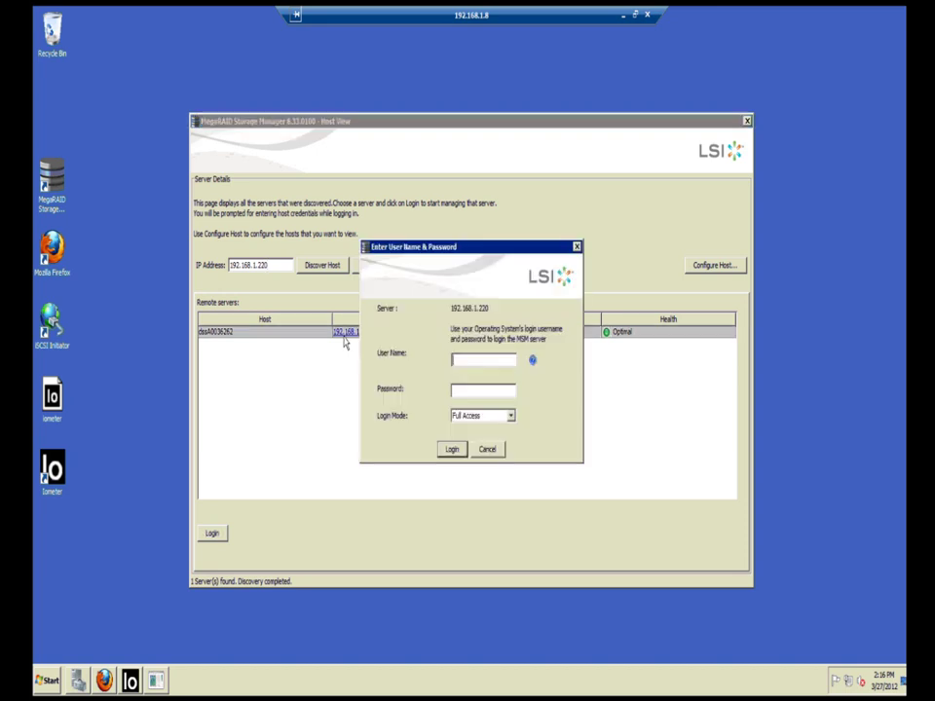
{"action": "type", "text": "raid"}
{"action": "key", "text": "Tab"}
{"action": "type", "text": "raid"}
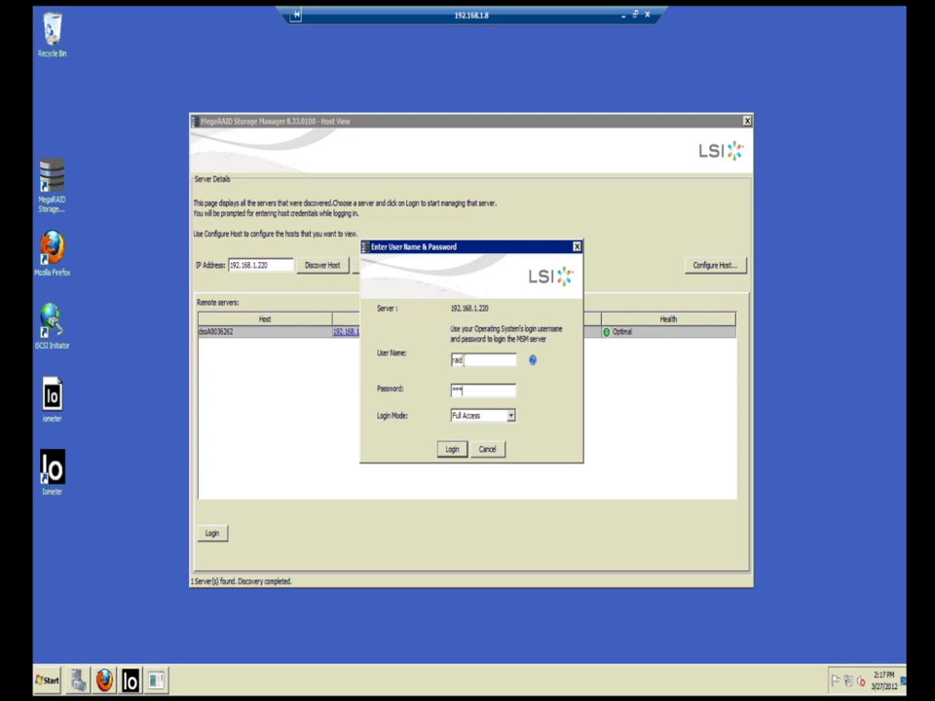
{"action": "key", "text": "Return"}
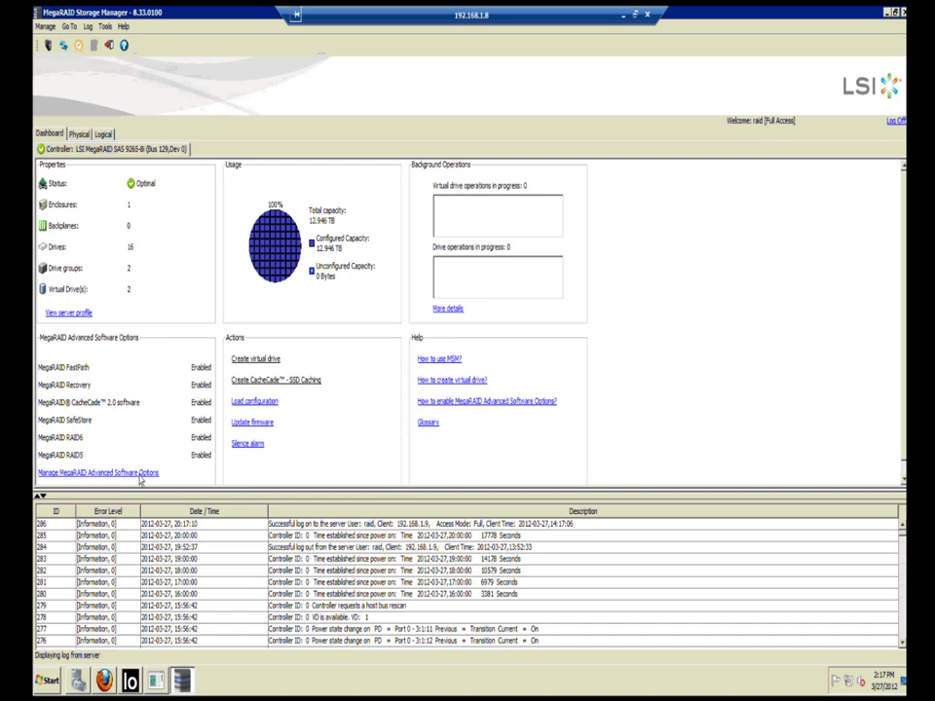
Step: Check the Advanced Software Options, then show the controller's Physical drive view
{"action": "left_click", "coordinate": [139, 473]}
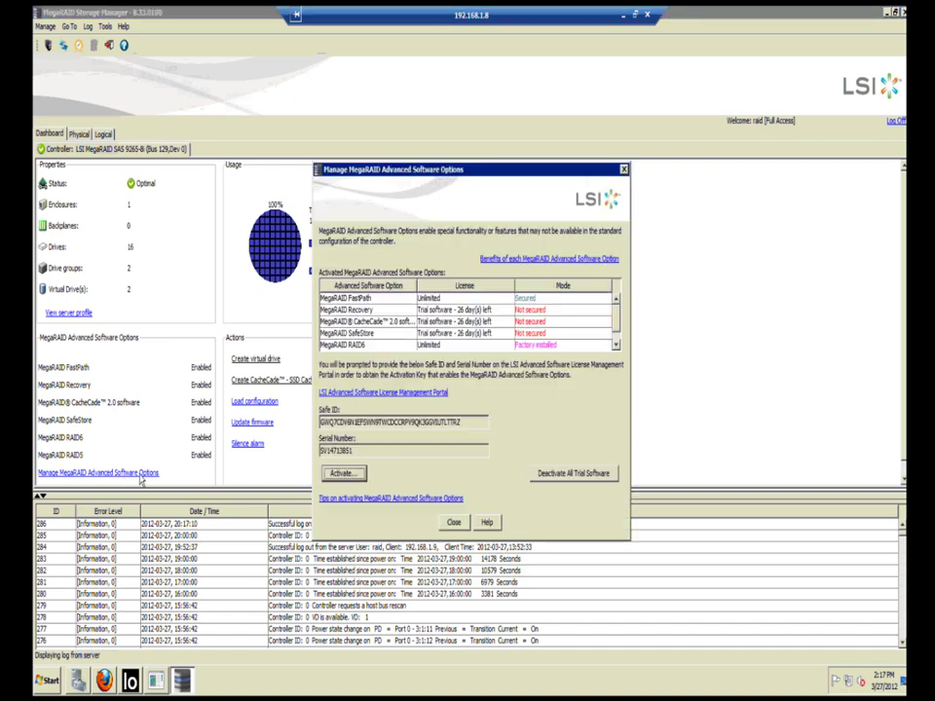
{"action": "left_click", "coordinate": [624, 171]}
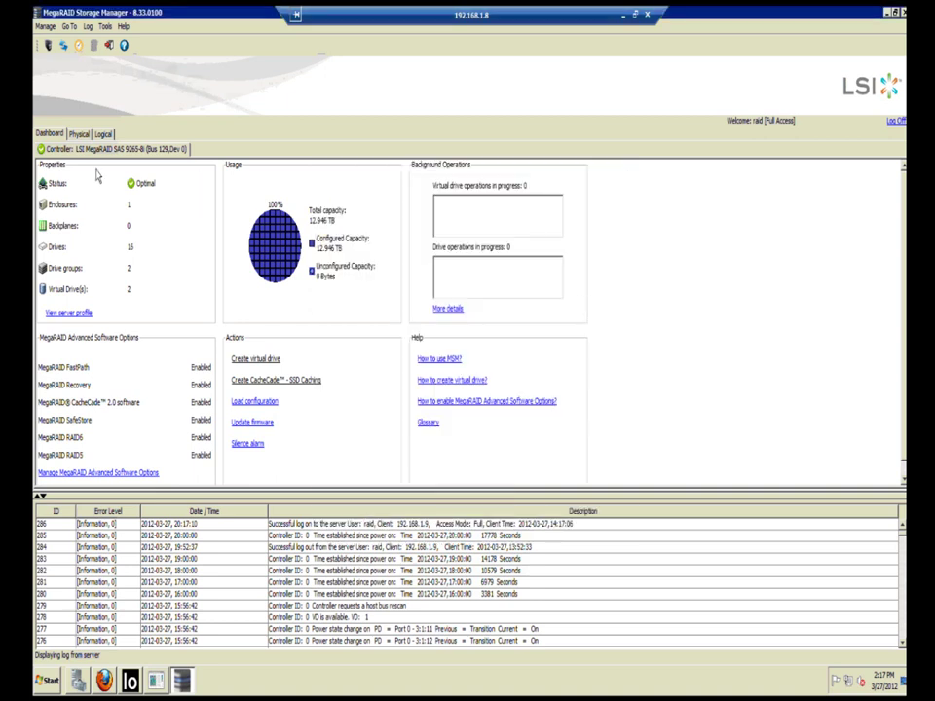
{"action": "left_click", "coordinate": [80, 134]}
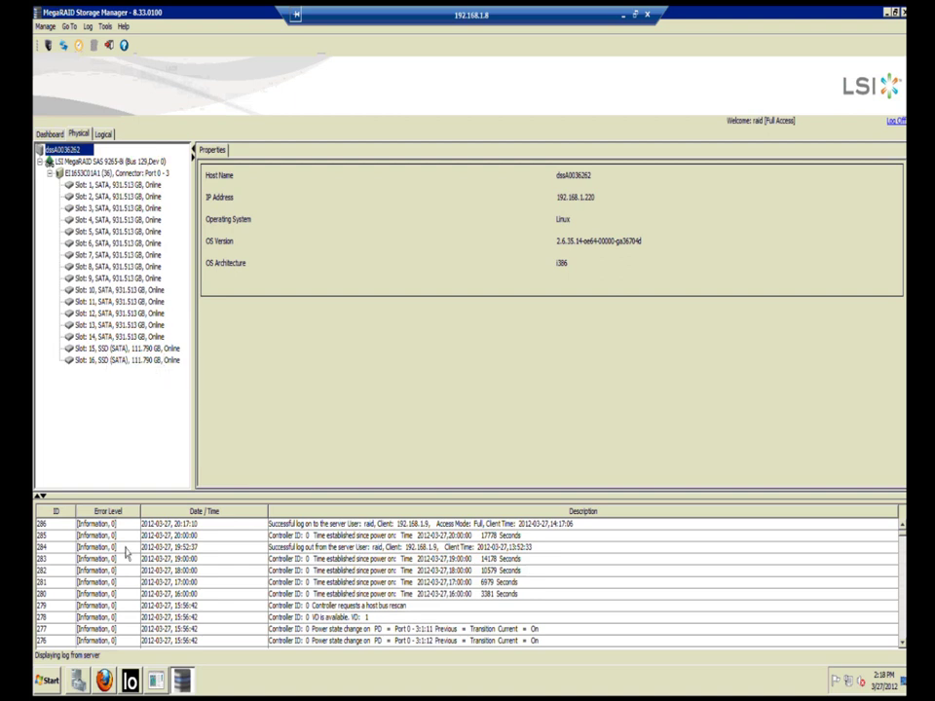
Step: In Firefox, review the Intel SSD 320 and Seagate Barracuda ST31000524AS specs, then restore the window down
{"action": "key", "text": "alt+Tab"}
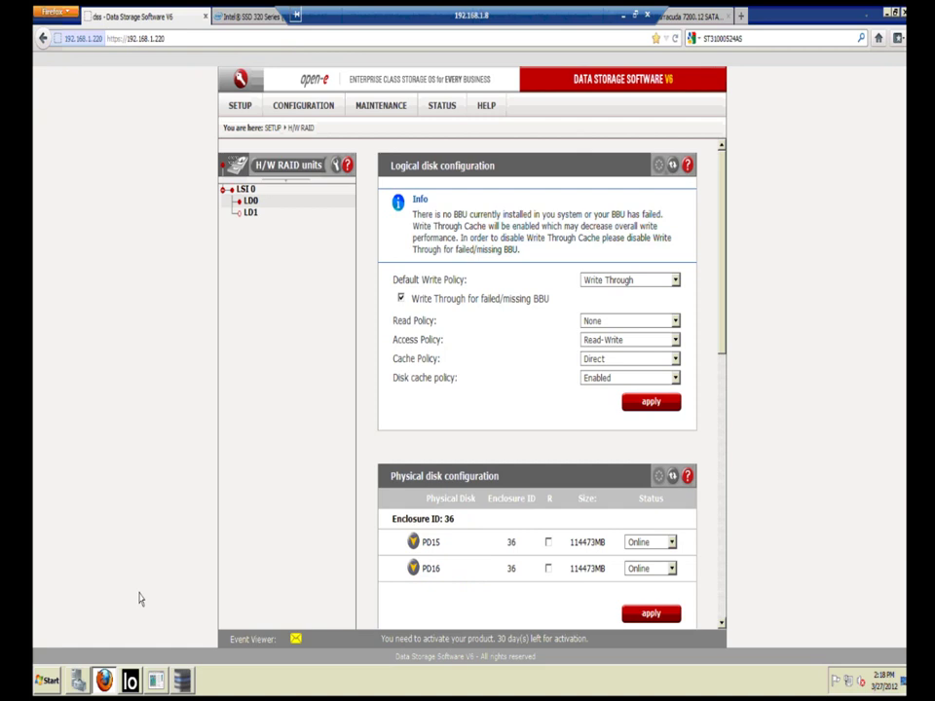
{"action": "left_click", "coordinate": [249, 16]}
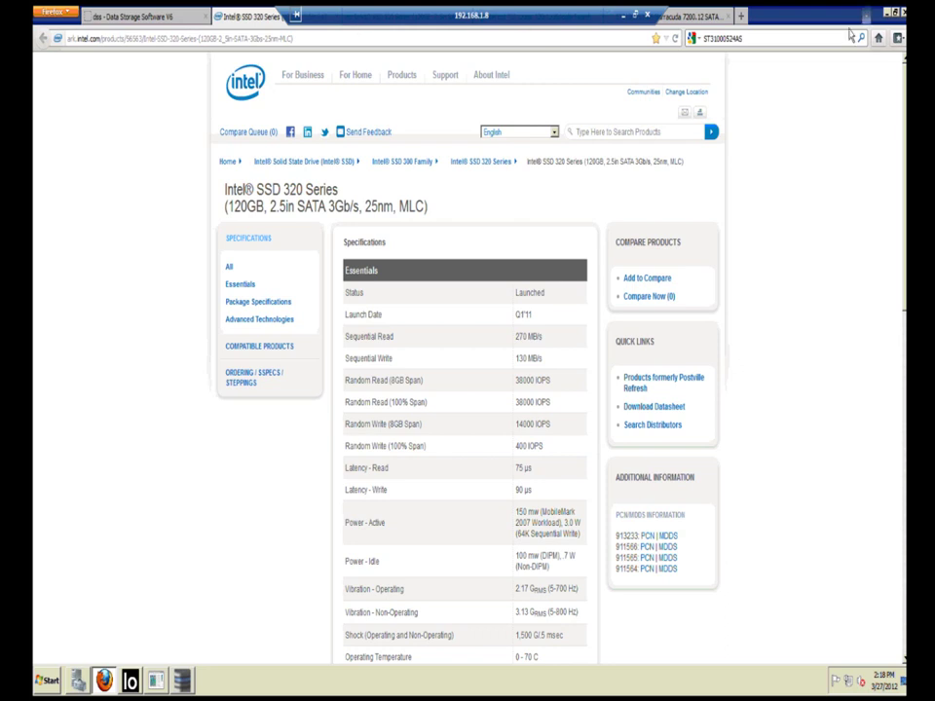
{"action": "left_click", "coordinate": [684, 19]}
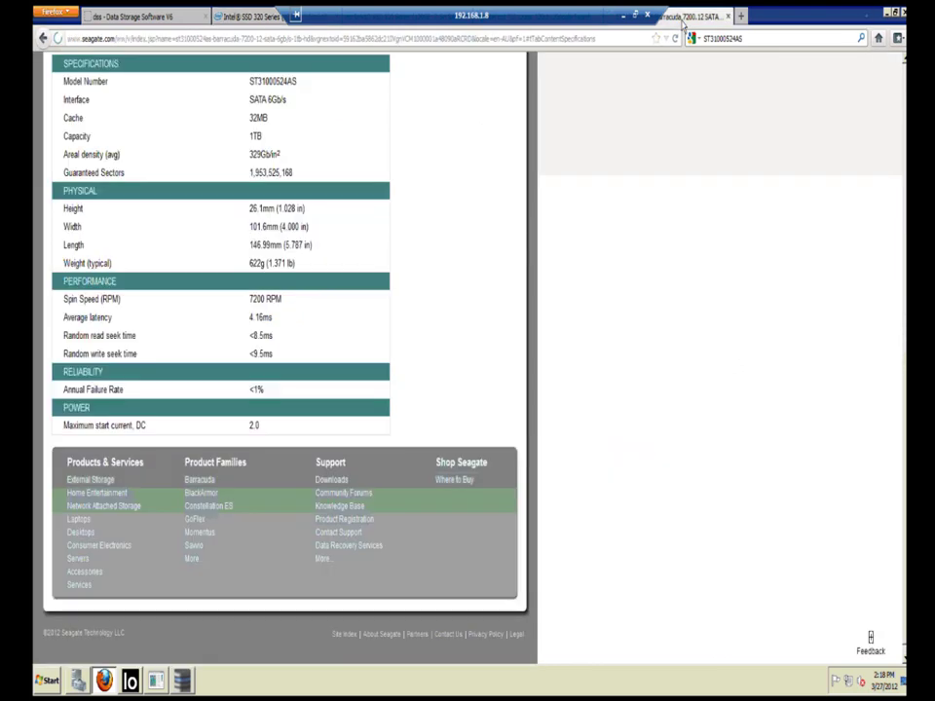
{"action": "scroll", "coordinate": [430, 199], "scroll_direction": "up", "scroll_amount": 3}
{"action": "scroll", "coordinate": [433, 196], "scroll_direction": "up", "scroll_amount": 4}
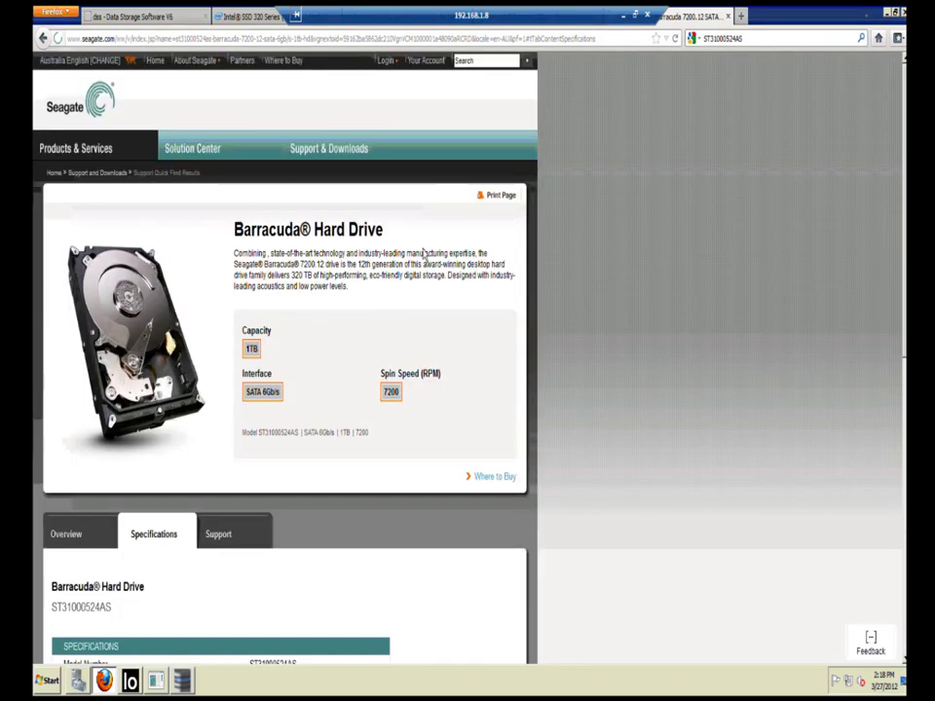
{"action": "scroll", "coordinate": [424, 252], "scroll_direction": "down", "scroll_amount": 1}
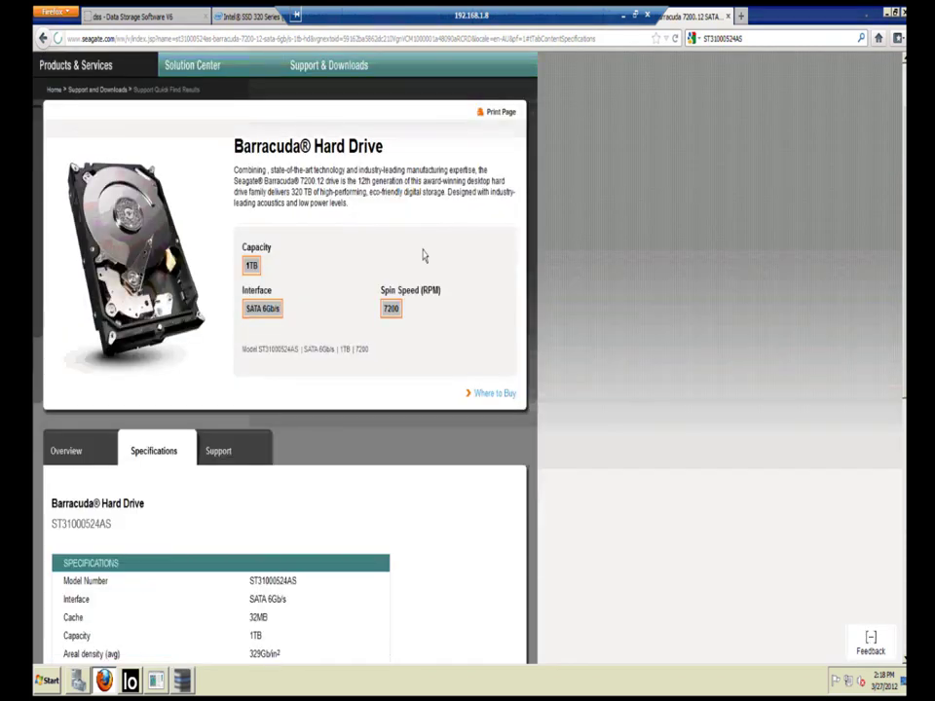
{"action": "scroll", "coordinate": [424, 256], "scroll_direction": "down", "scroll_amount": 1}
{"action": "scroll", "coordinate": [424, 256], "scroll_direction": "down", "scroll_amount": 5}
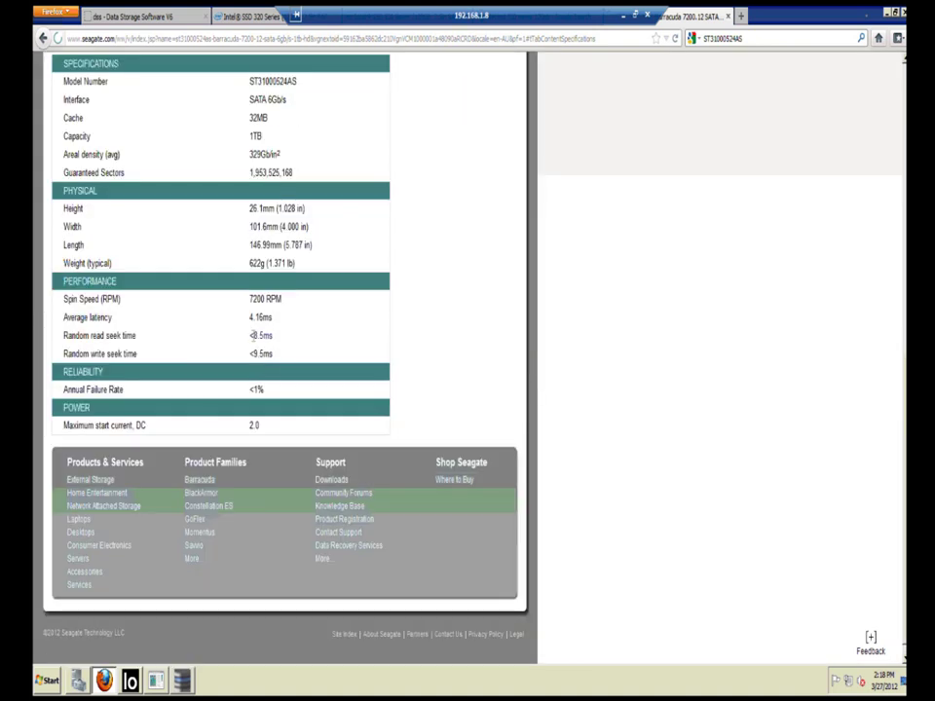
{"action": "scroll", "coordinate": [305, 351], "scroll_direction": "up", "scroll_amount": 1}
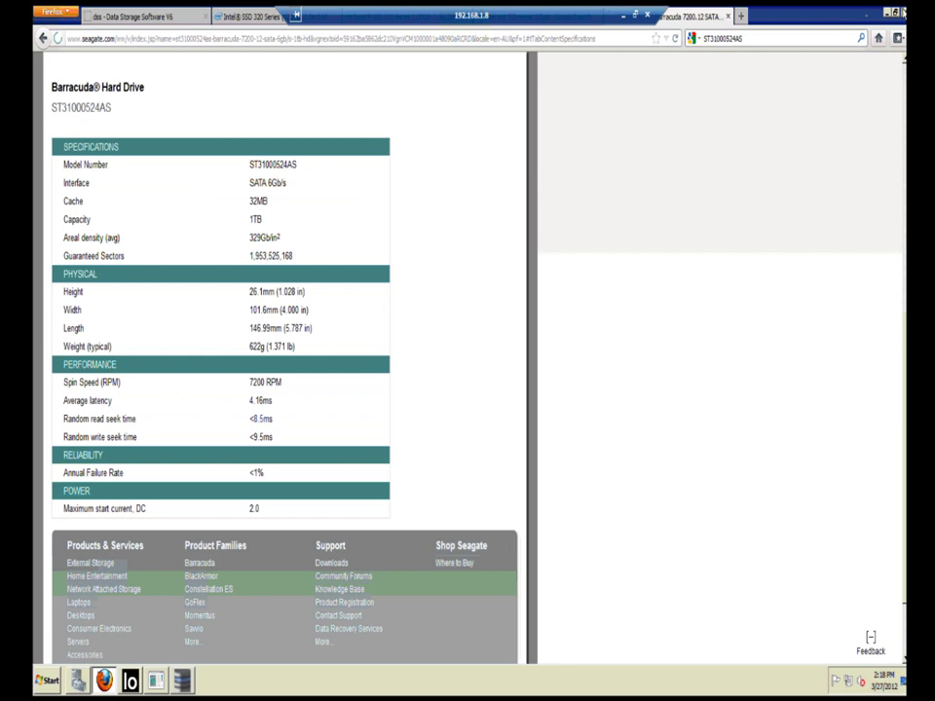
{"action": "left_click", "coordinate": [895, 16]}
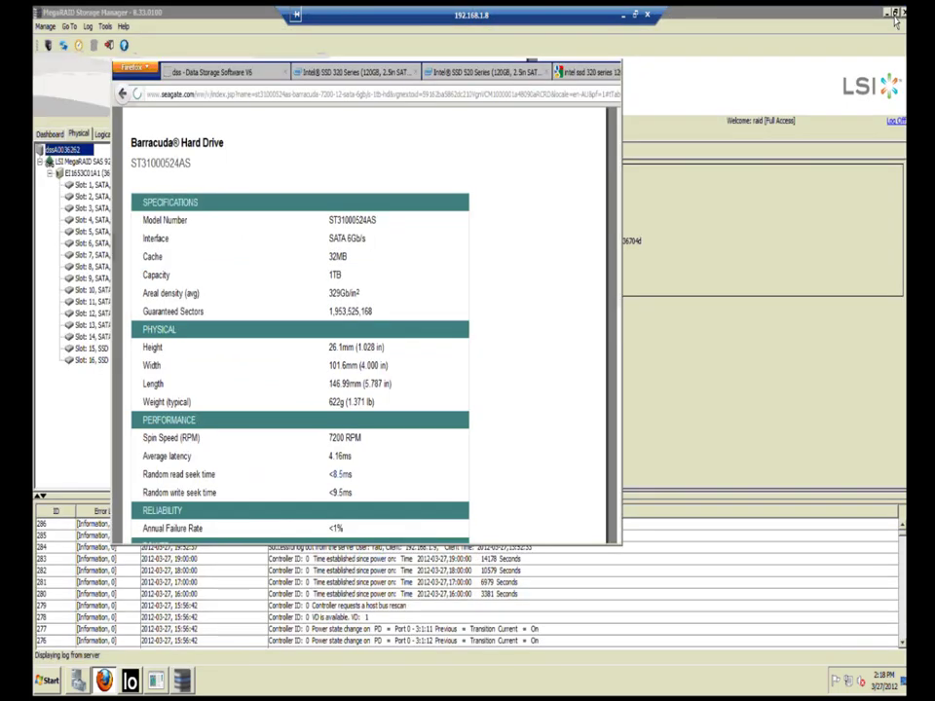
Step: Resize the browser, view the Intel SSD 520 page, then the 'Intel SSD 320 Series 120GB' Google results
{"action": "left_click_drag", "start_coordinate": [873, 56], "coordinate": [873, 58]}
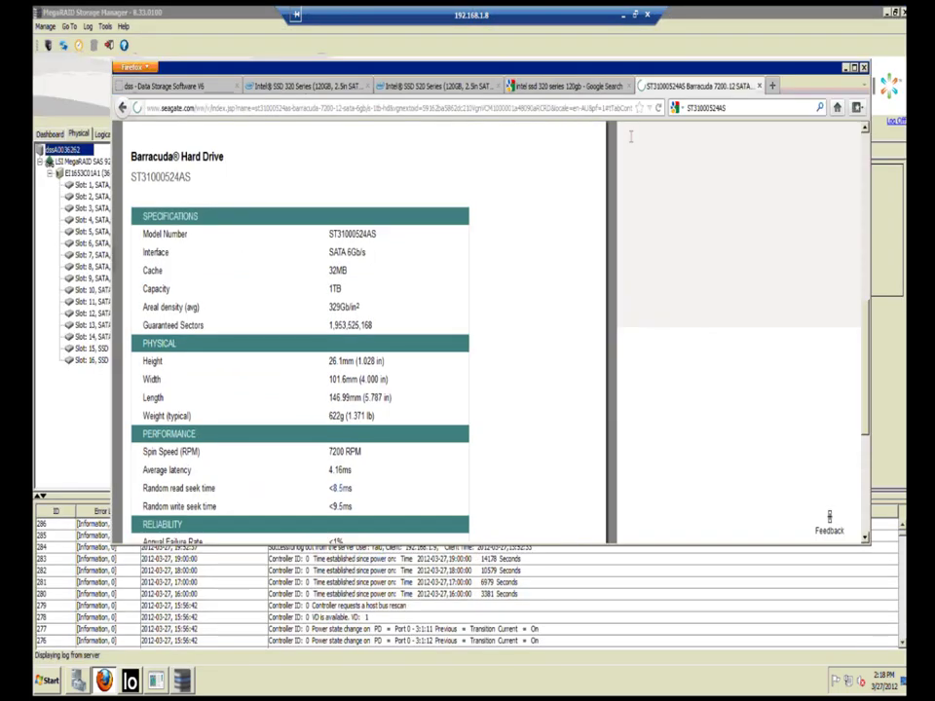
{"action": "left_click", "coordinate": [432, 89]}
{"action": "scroll", "coordinate": [531, 380], "scroll_direction": "down", "scroll_amount": 2}
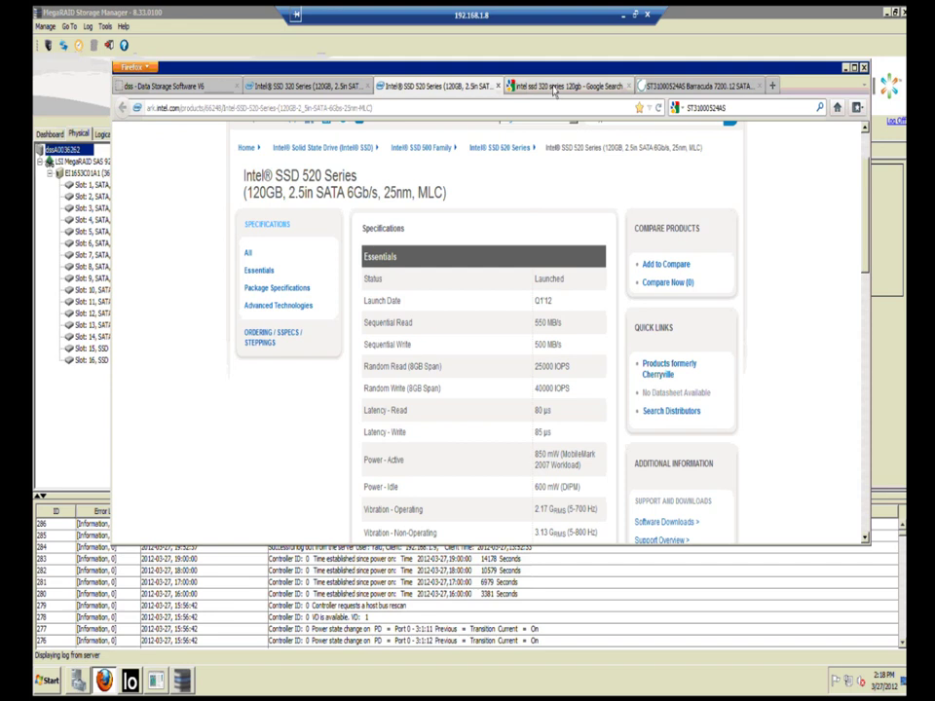
{"action": "left_click", "coordinate": [554, 89]}
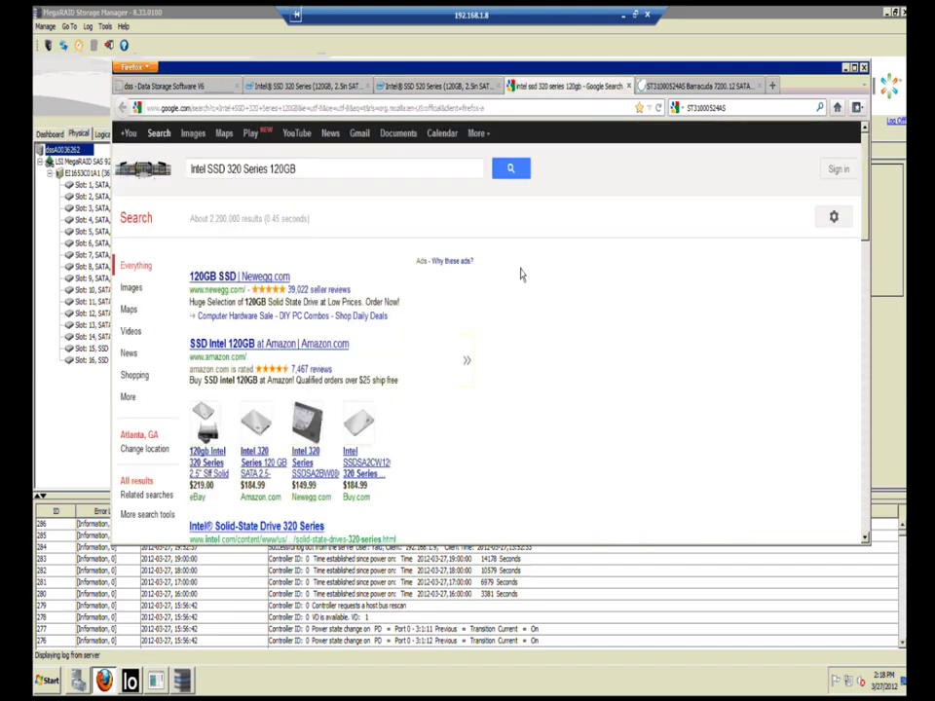
{"action": "left_click_drag", "start_coordinate": [633, 66], "coordinate": [554, 10]}
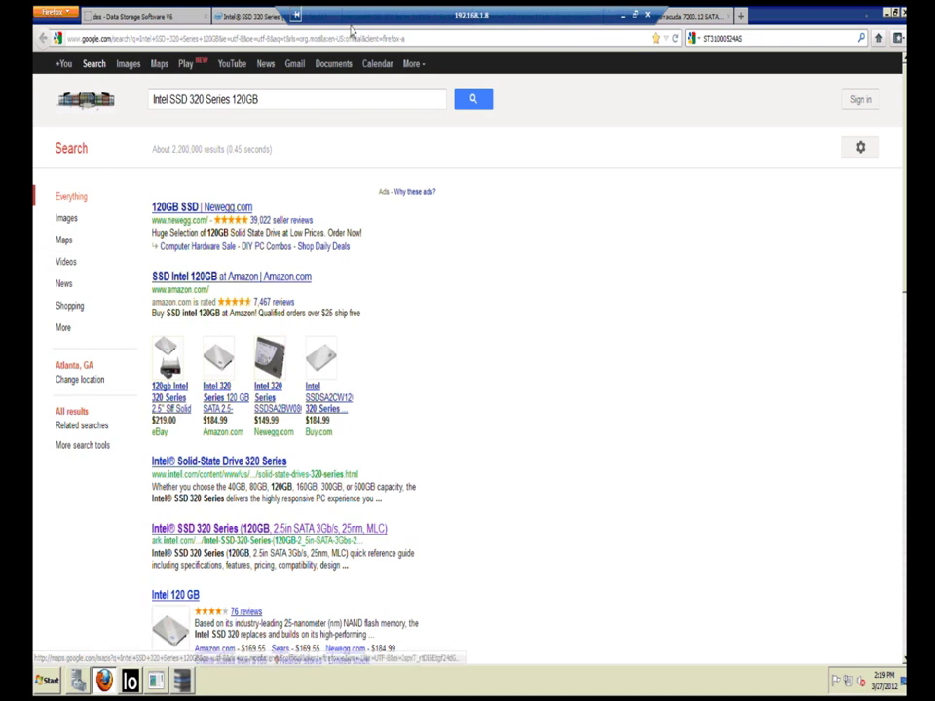
Step: Switch to the Data Storage Software V6 tab and minimize Firefox
{"action": "key", "text": "ctrl+shift+Tab"}
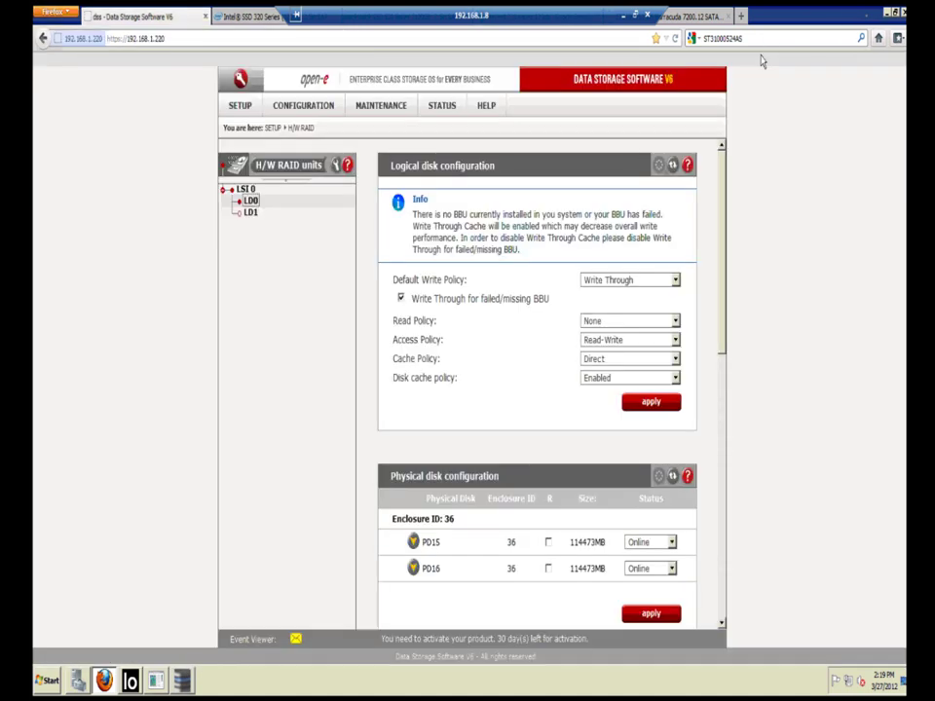
{"action": "left_click", "coordinate": [888, 13]}
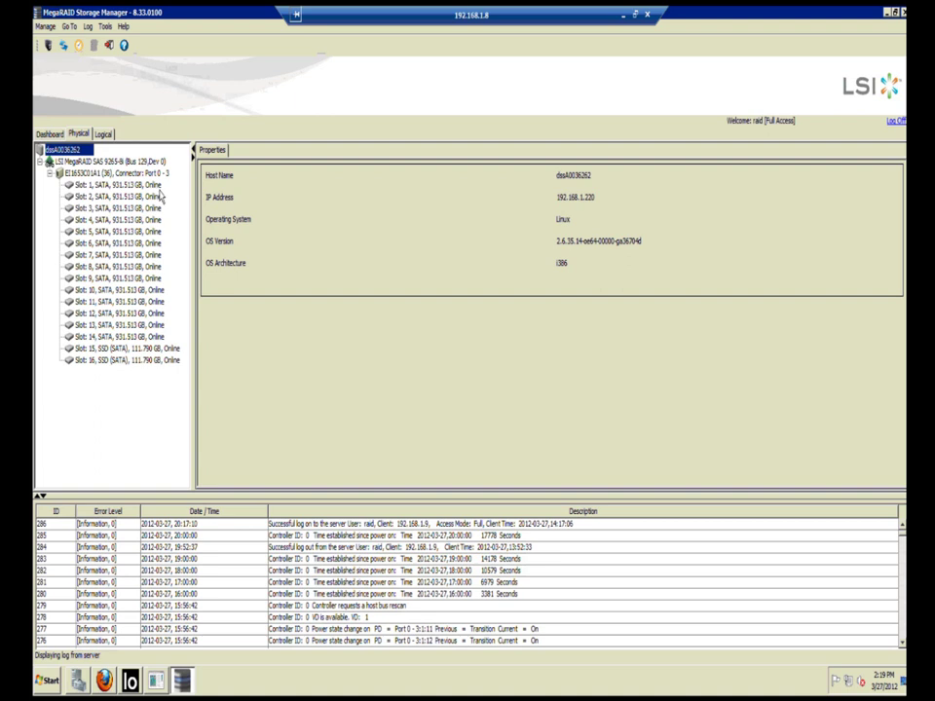
Step: View slot 1's drive details, then the LSI MegaRAID SAS 9265-8i controller in the Logical view
{"action": "left_click", "coordinate": [163, 186]}
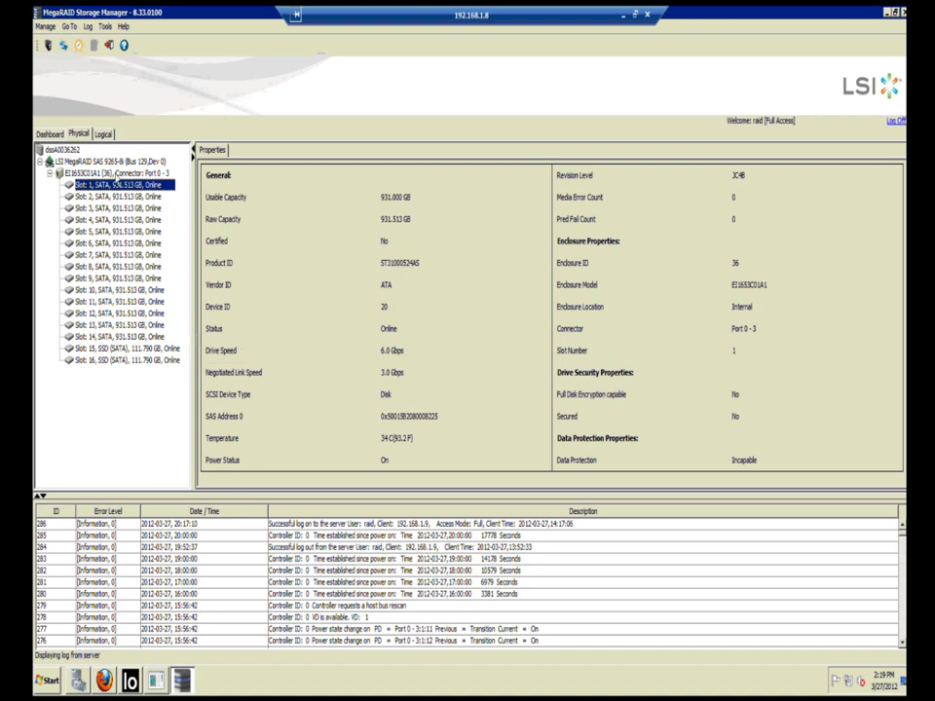
{"action": "left_click", "coordinate": [103, 136]}
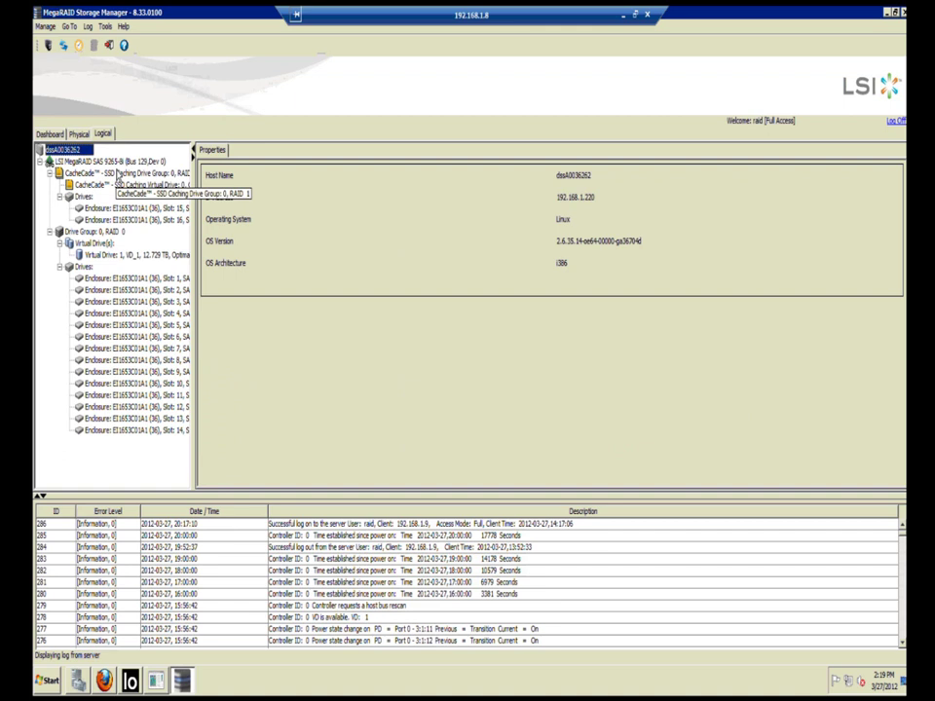
{"action": "left_click", "coordinate": [115, 161]}
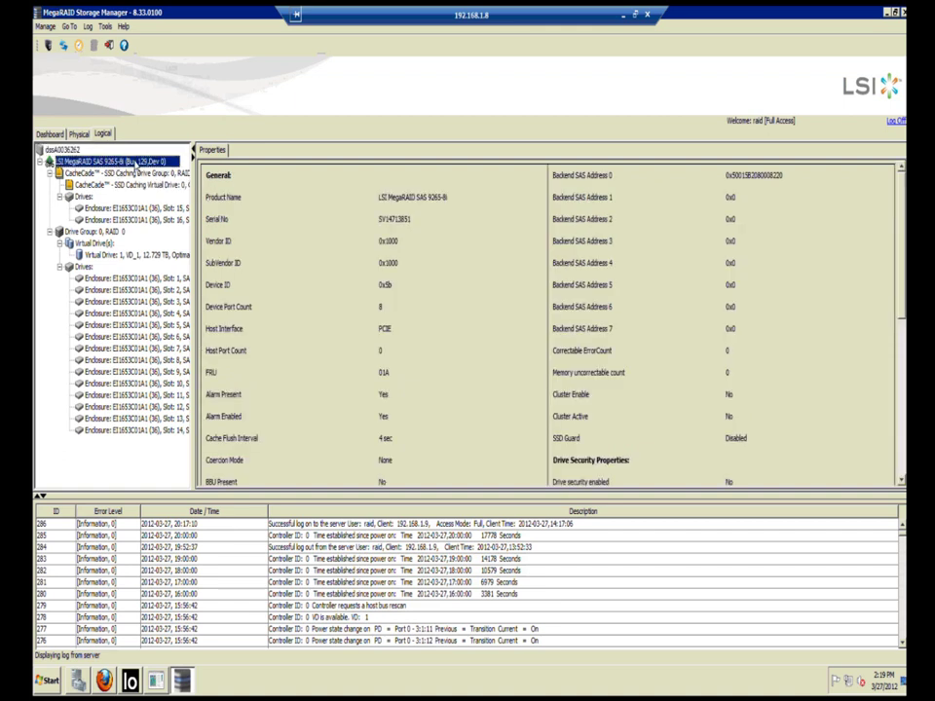
{"action": "right_click", "coordinate": [142, 164]}
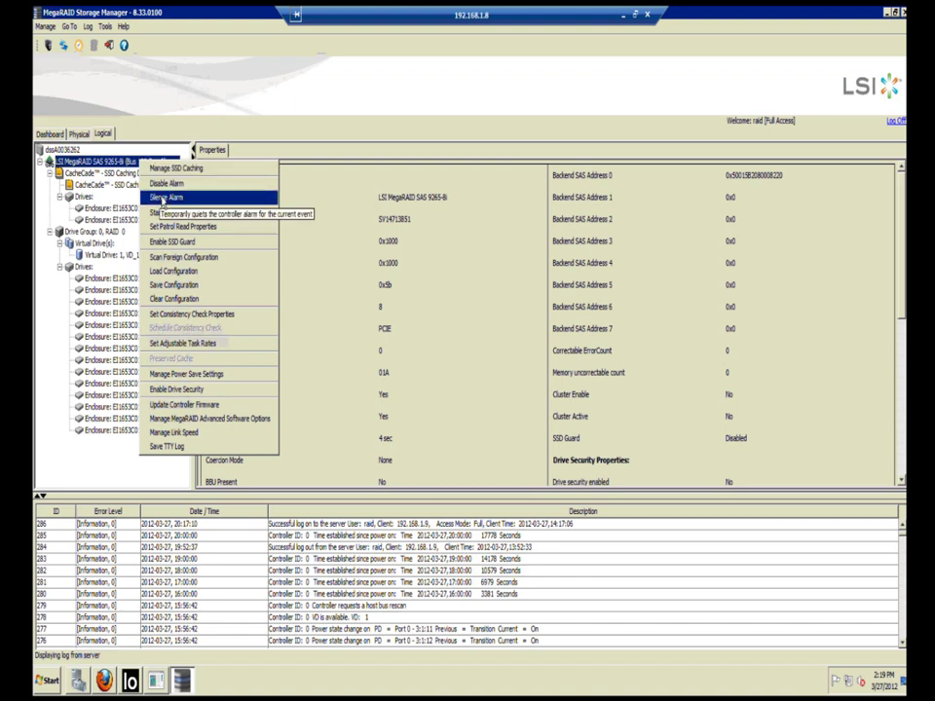
{"action": "left_click", "coordinate": [124, 173]}
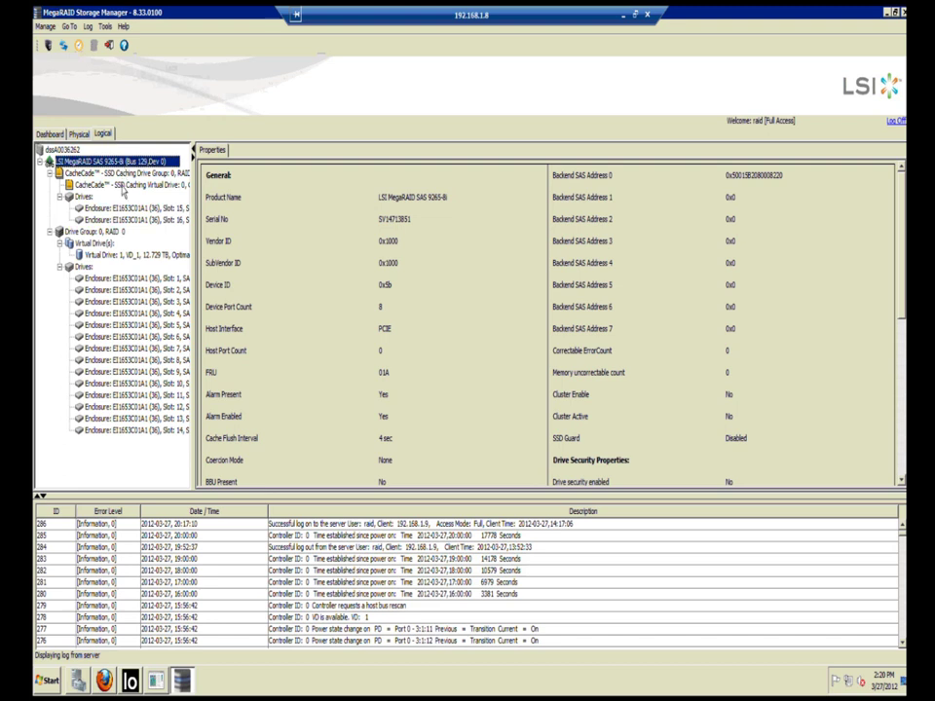
Step: Show the CacheCade SSD Caching Virtual Drive's properties
{"action": "left_click", "coordinate": [122, 185]}
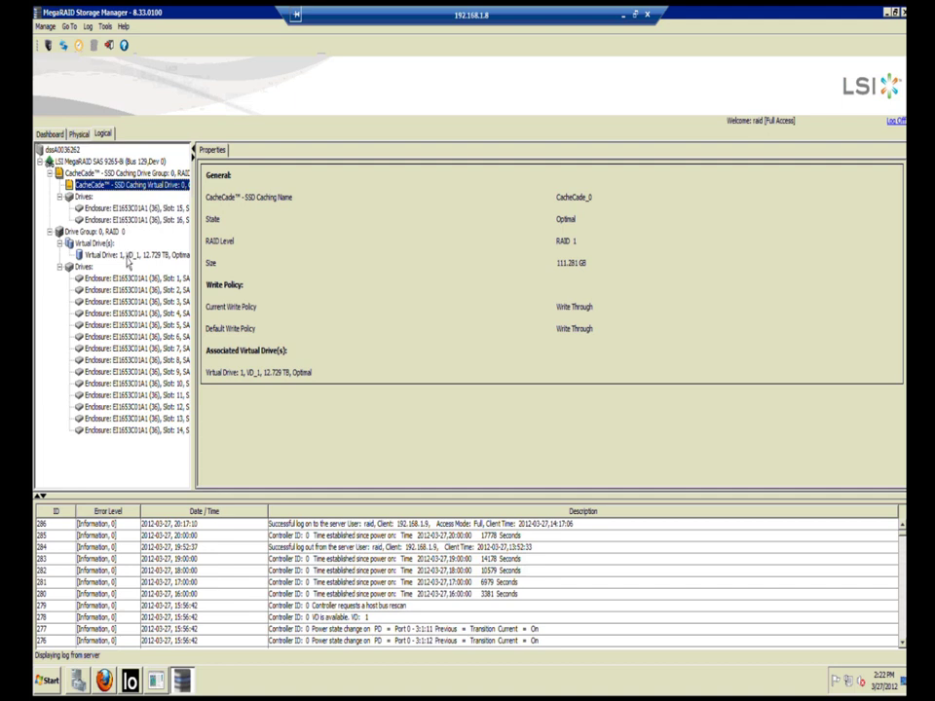
Step: Select VD_1 and open Set Virtual Drive Properties from its context menu
{"action": "left_click", "coordinate": [128, 256]}
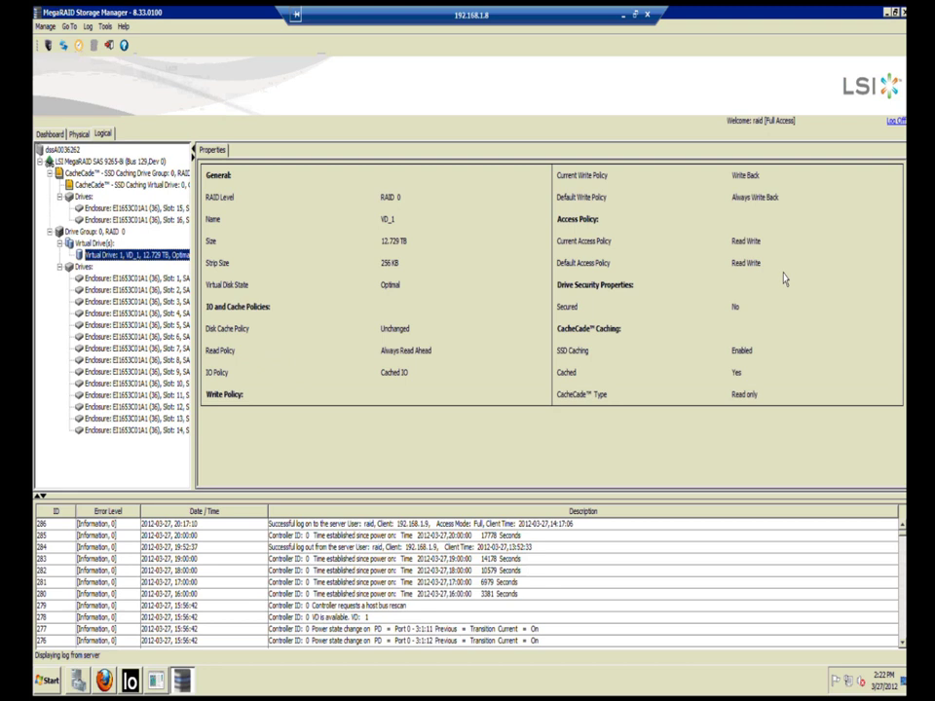
{"action": "right_click", "coordinate": [161, 255]}
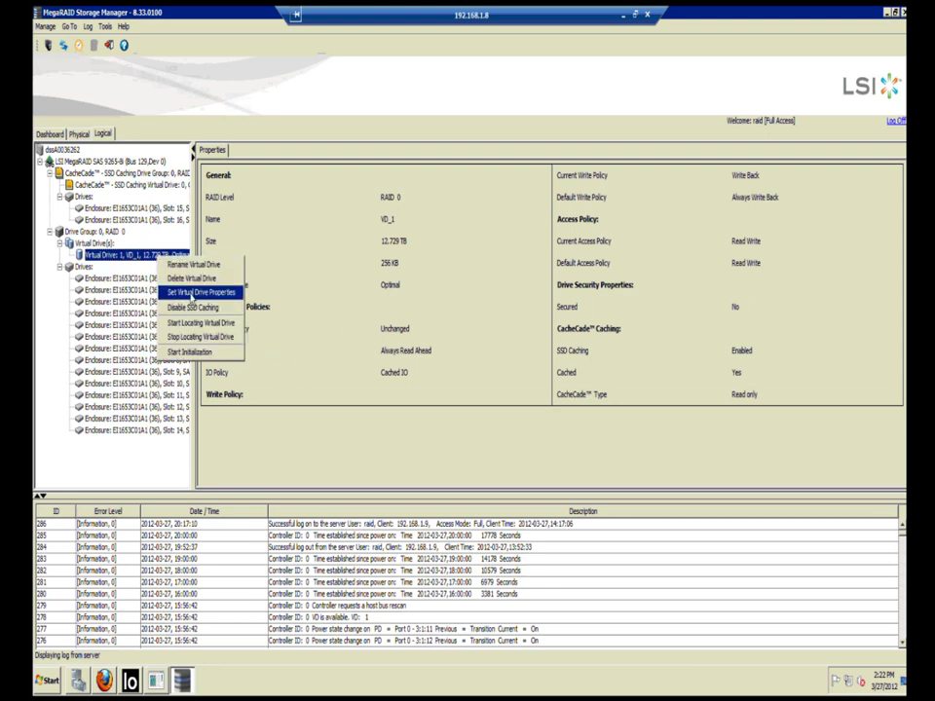
{"action": "left_click", "coordinate": [192, 294]}
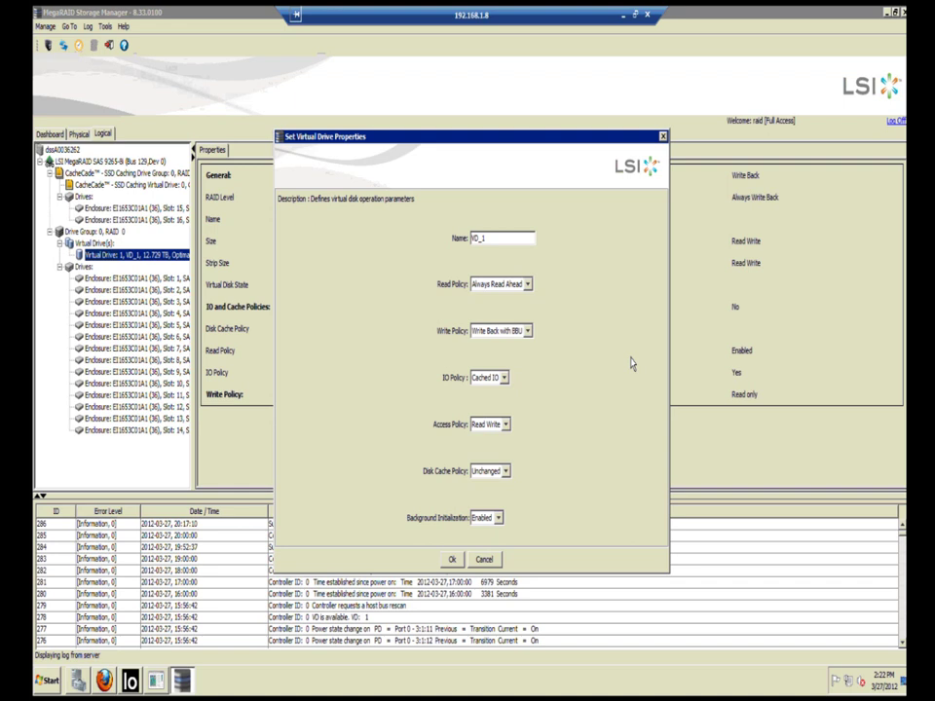
Step: Set VD_1's write policy to Always Write Back
{"action": "left_click", "coordinate": [529, 332]}
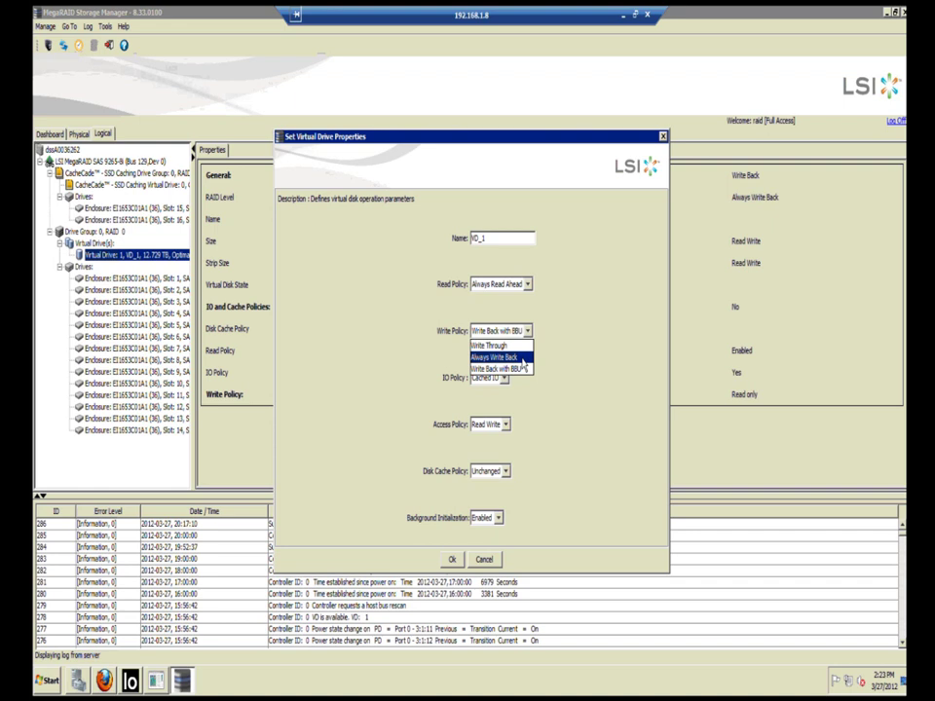
{"action": "left_click", "coordinate": [521, 357]}
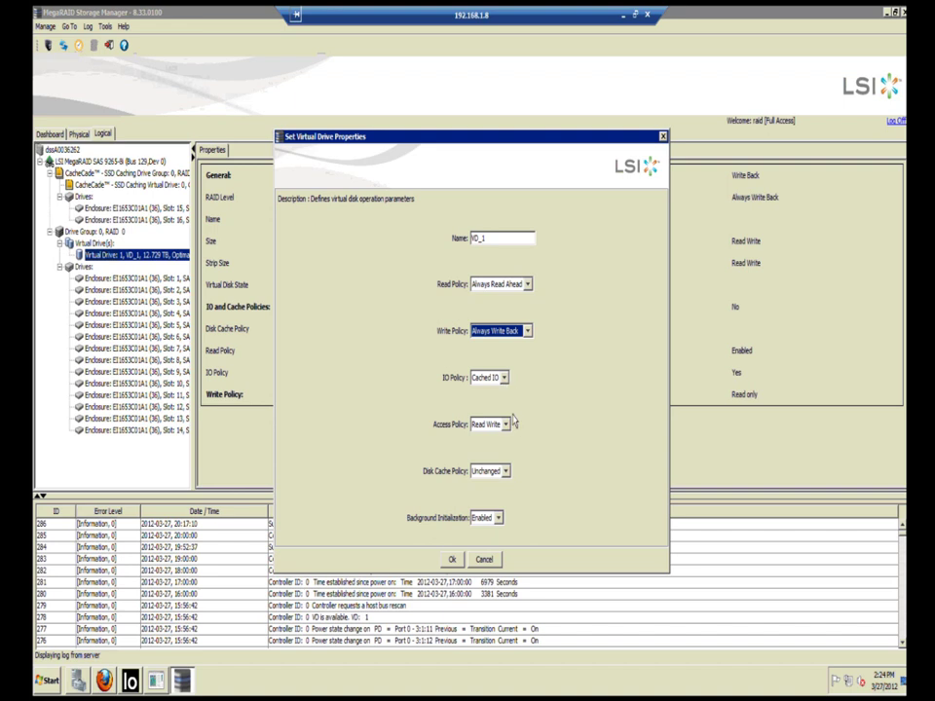
{"action": "left_click", "coordinate": [506, 473]}
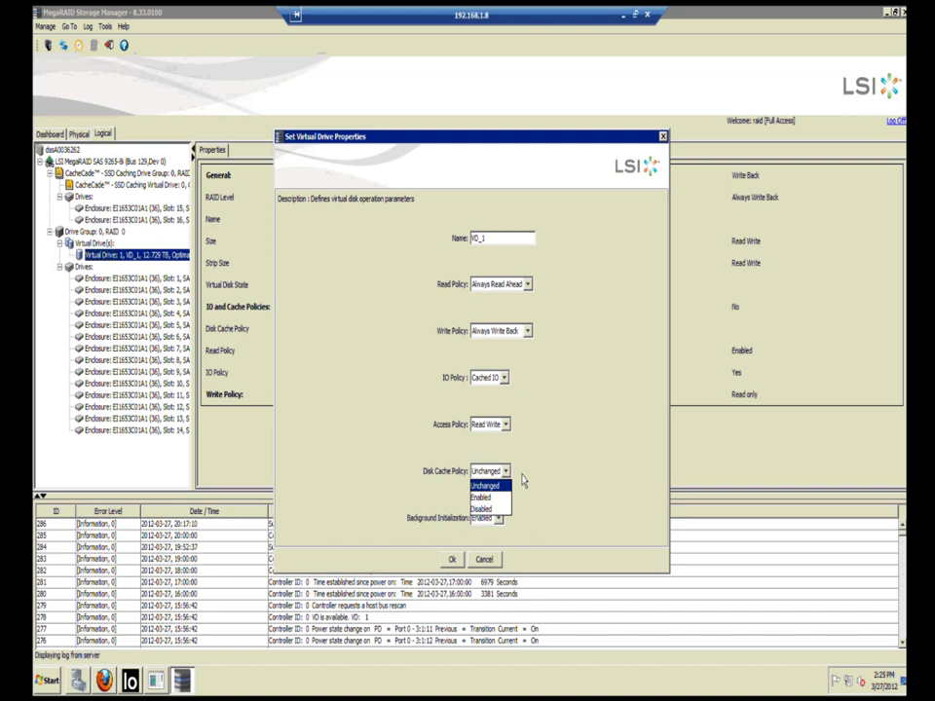
{"action": "left_click", "coordinate": [523, 480]}
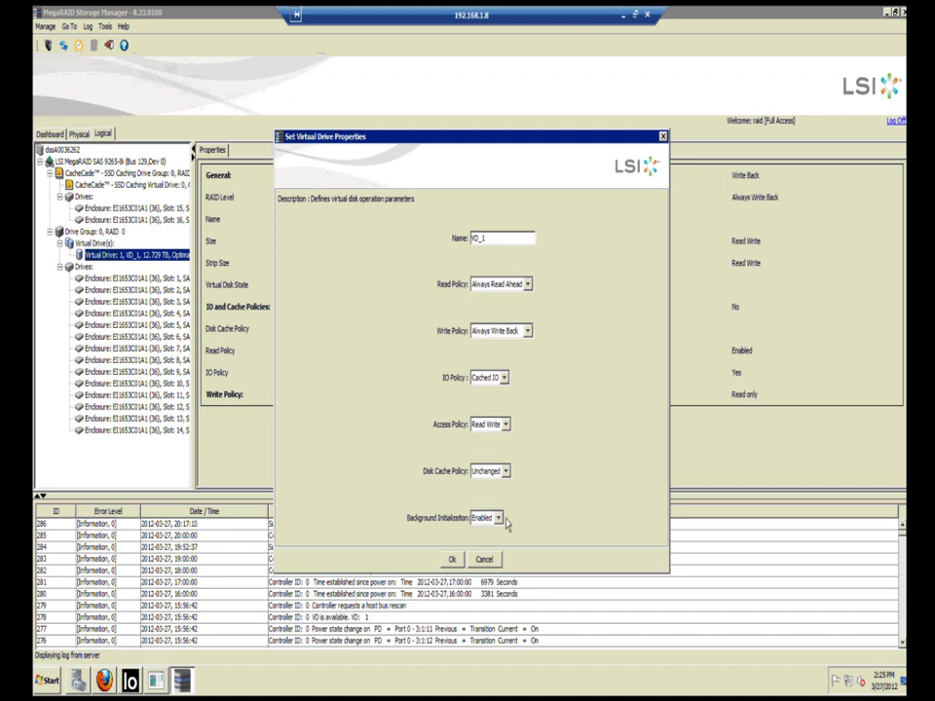
{"action": "left_click", "coordinate": [499, 519]}
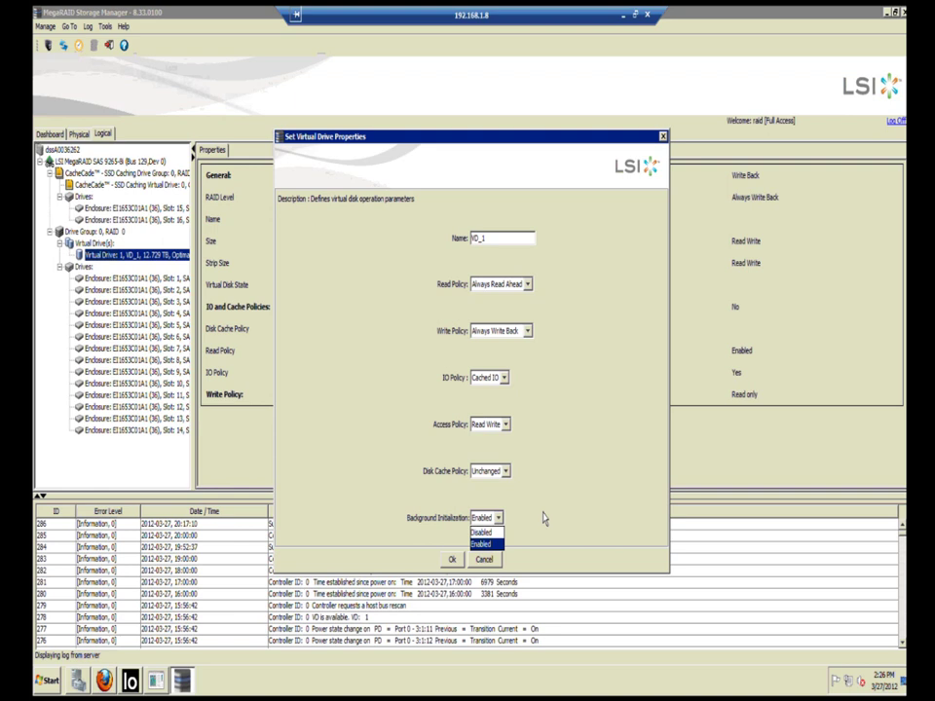
Step: Apply VD_1's new policy with background initialization Enabled, confirm the warning, and minimize MegaRAID
{"action": "left_click", "coordinate": [544, 519]}
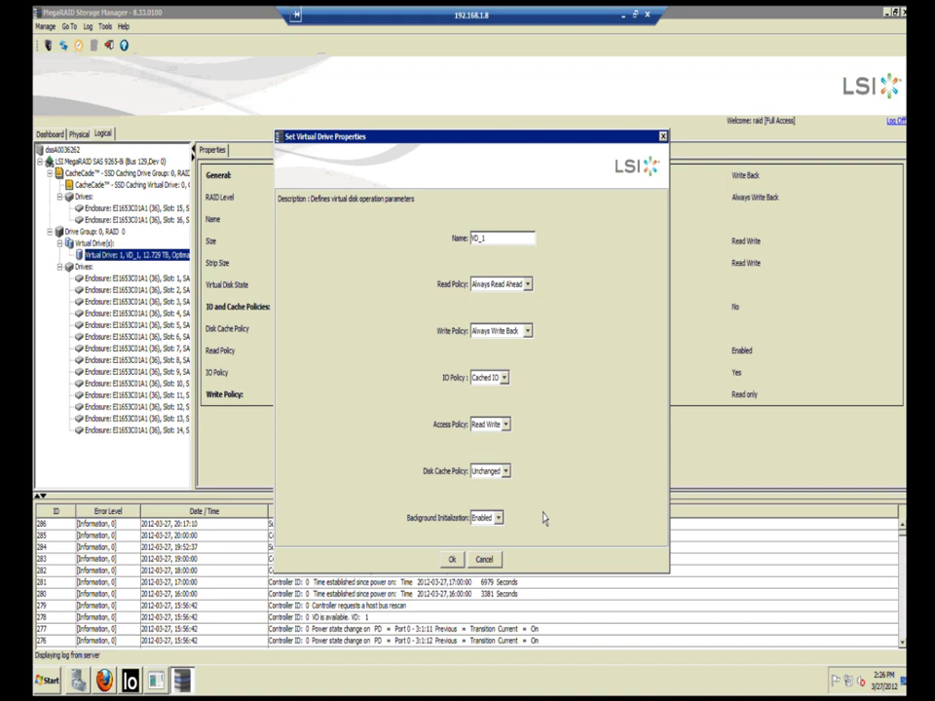
{"action": "left_click", "coordinate": [499, 562]}
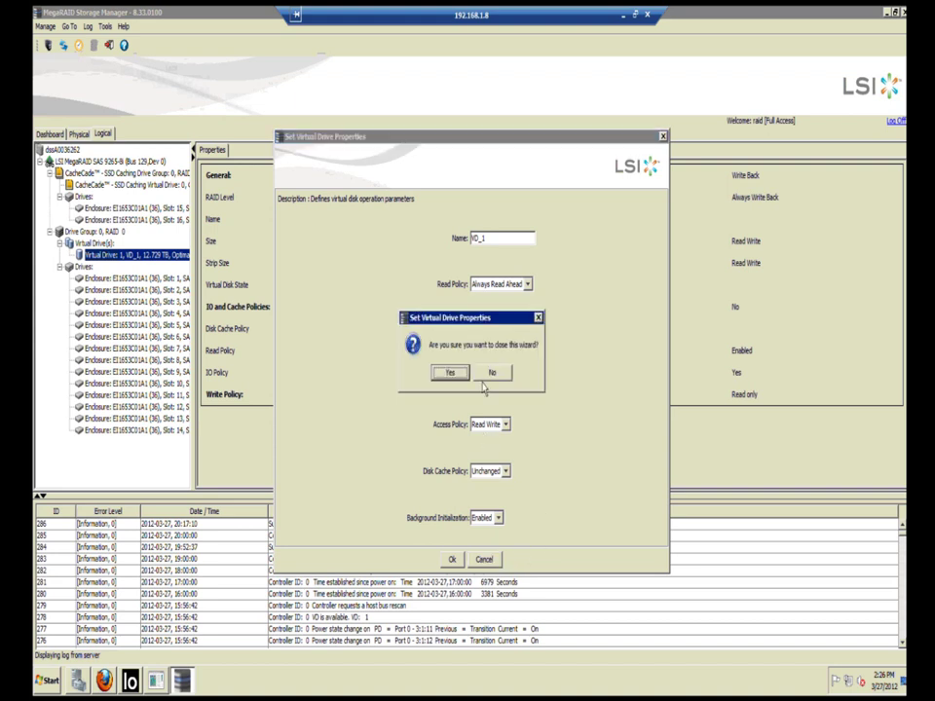
{"action": "left_click", "coordinate": [493, 379]}
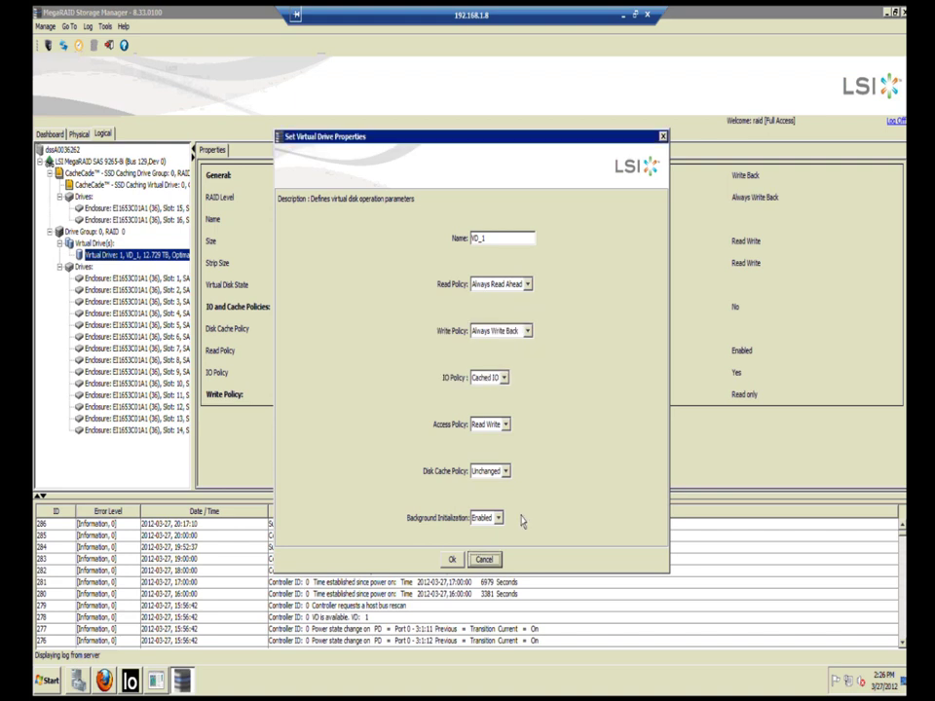
{"action": "left_click", "coordinate": [452, 559]}
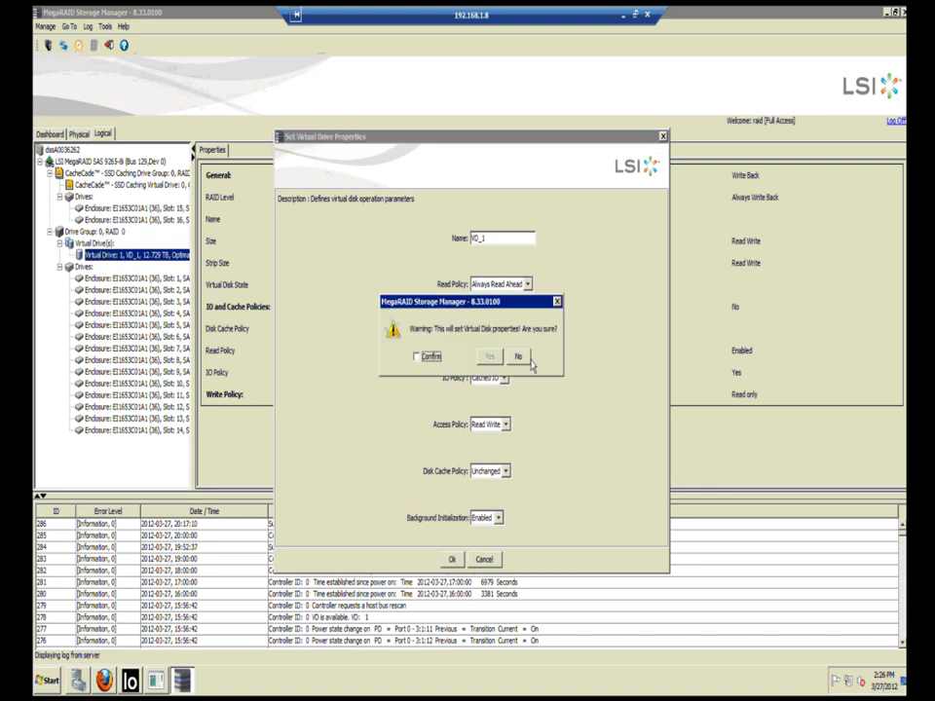
{"action": "left_click", "coordinate": [419, 356]}
{"action": "left_click", "coordinate": [488, 358]}
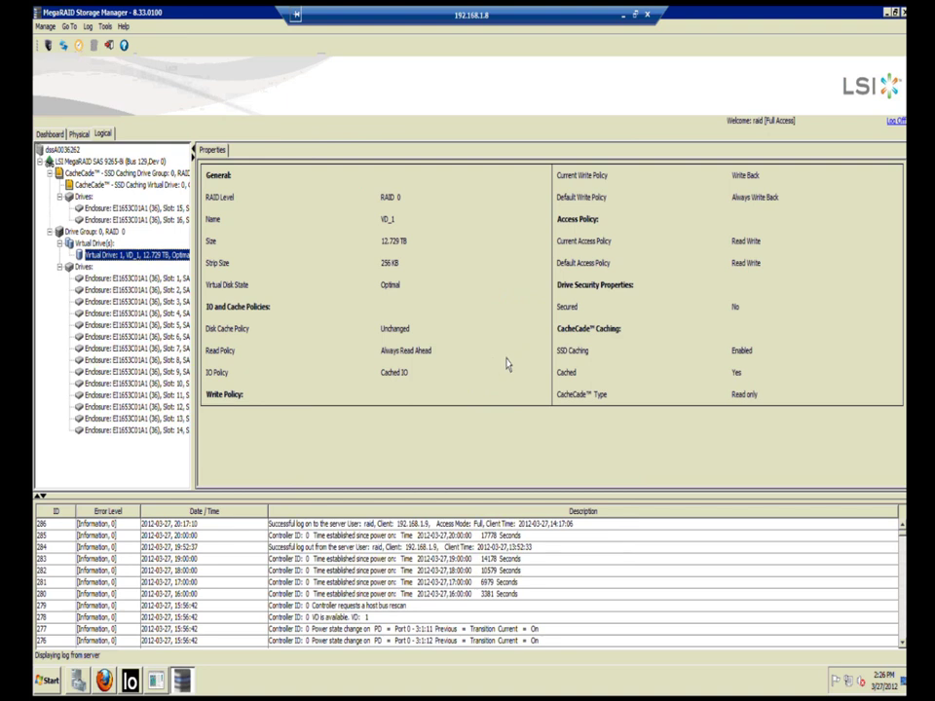
{"action": "left_click", "coordinate": [886, 12]}
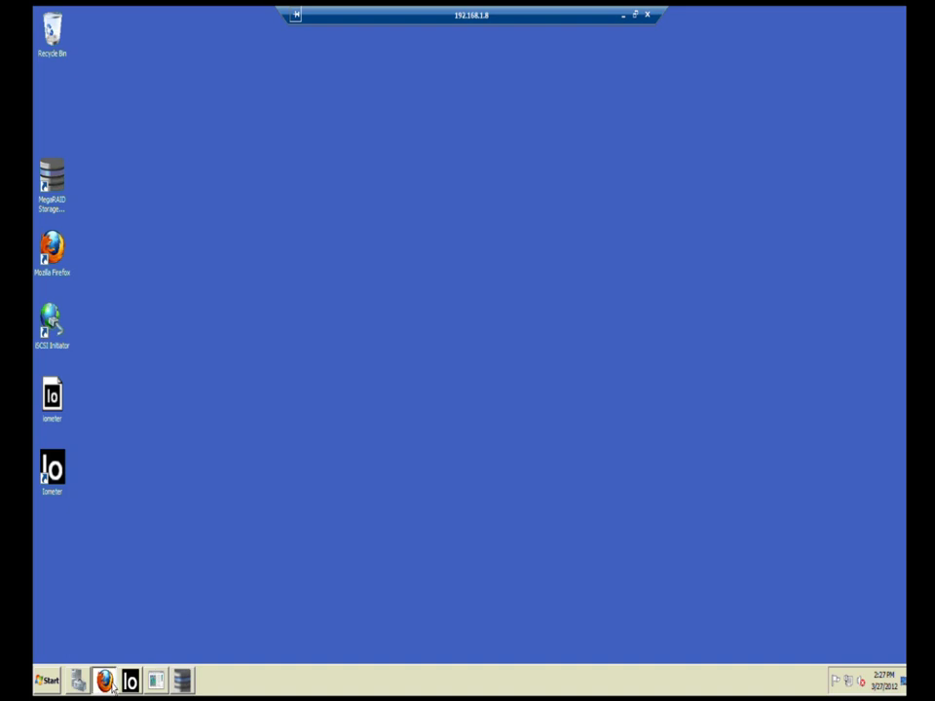
Step: Show LD0's H/W RAID configuration in DSS: Write Through, read policy None, Direct cache
{"action": "left_click", "coordinate": [105, 681]}
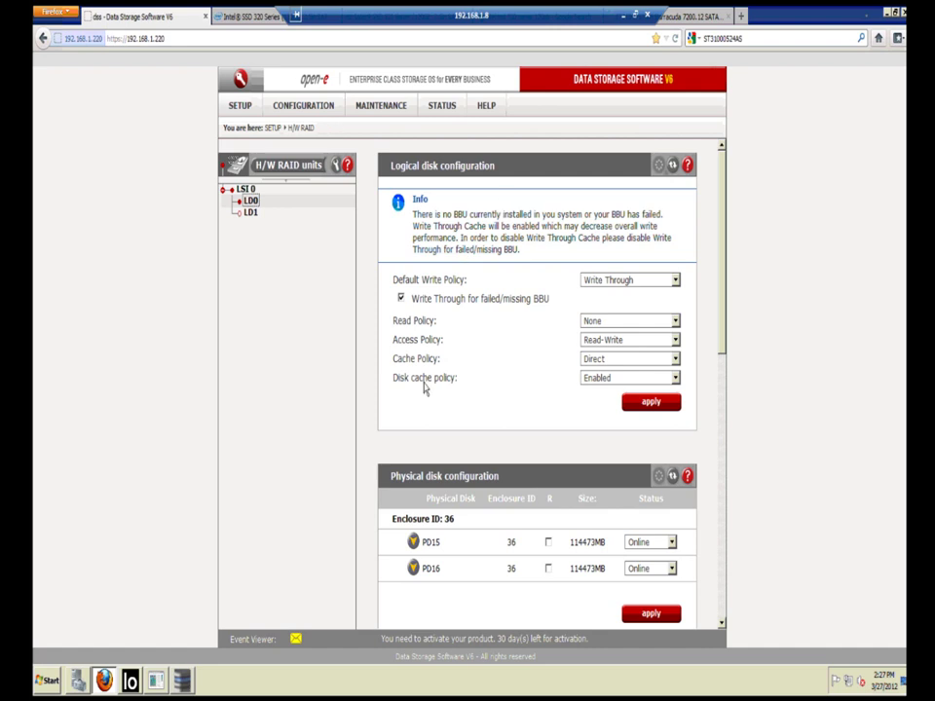
{"action": "left_click", "coordinate": [182, 682]}
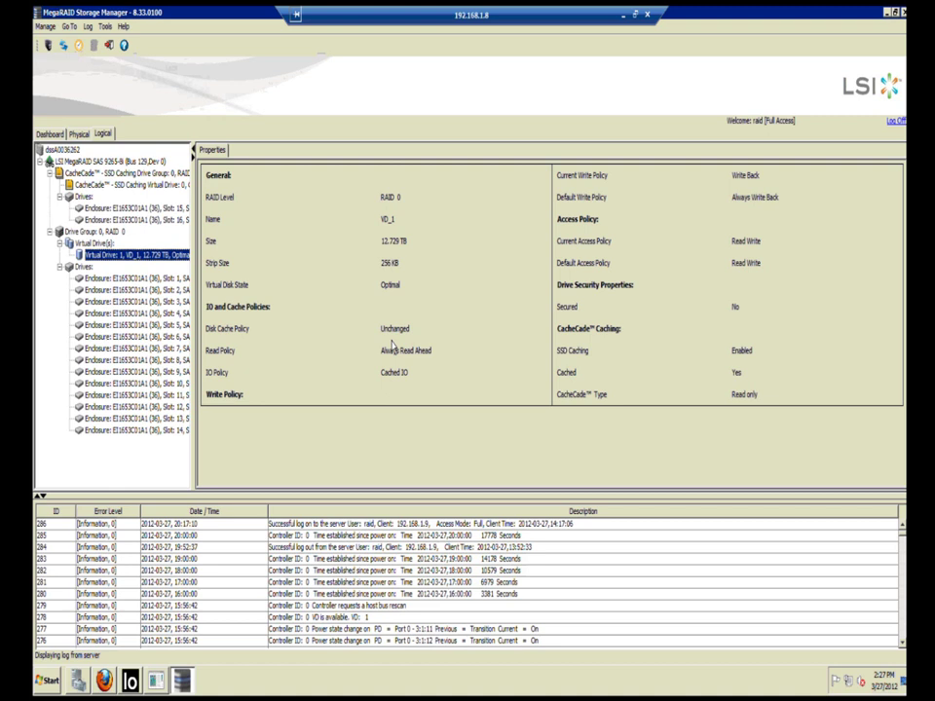
{"action": "left_click", "coordinate": [105, 684]}
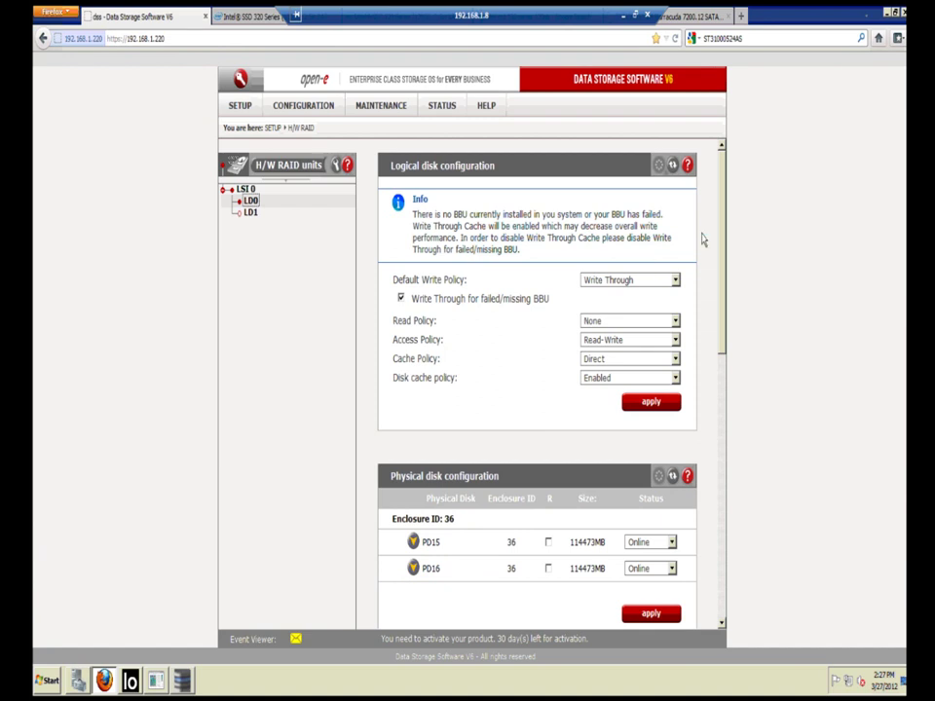
{"action": "scroll", "coordinate": [723, 247], "scroll_direction": "down", "scroll_amount": 3}
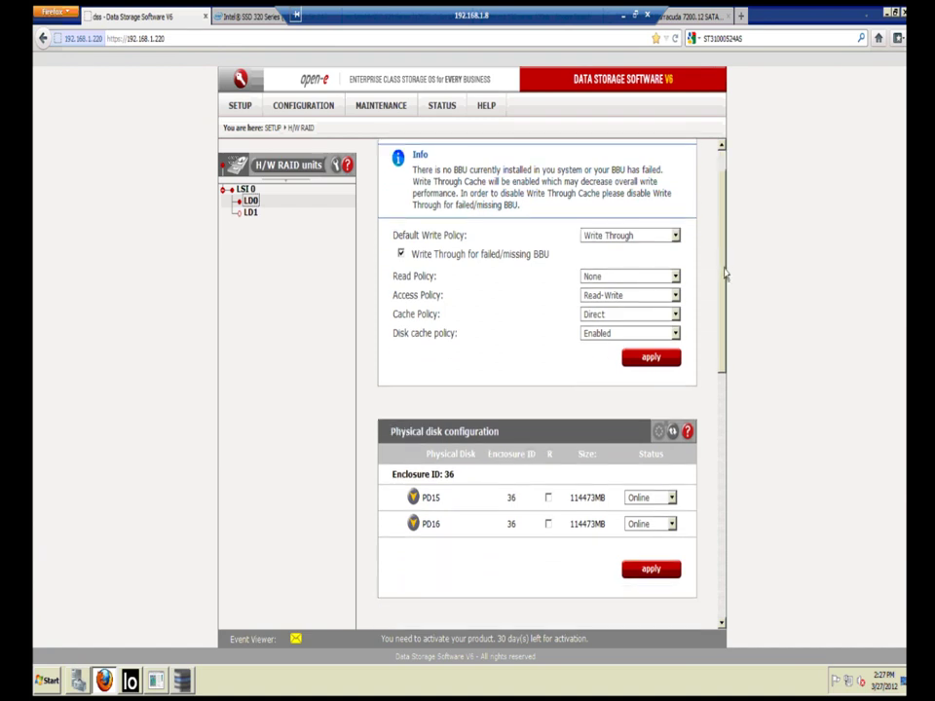
{"action": "scroll", "coordinate": [725, 275], "scroll_direction": "up", "scroll_amount": 3}
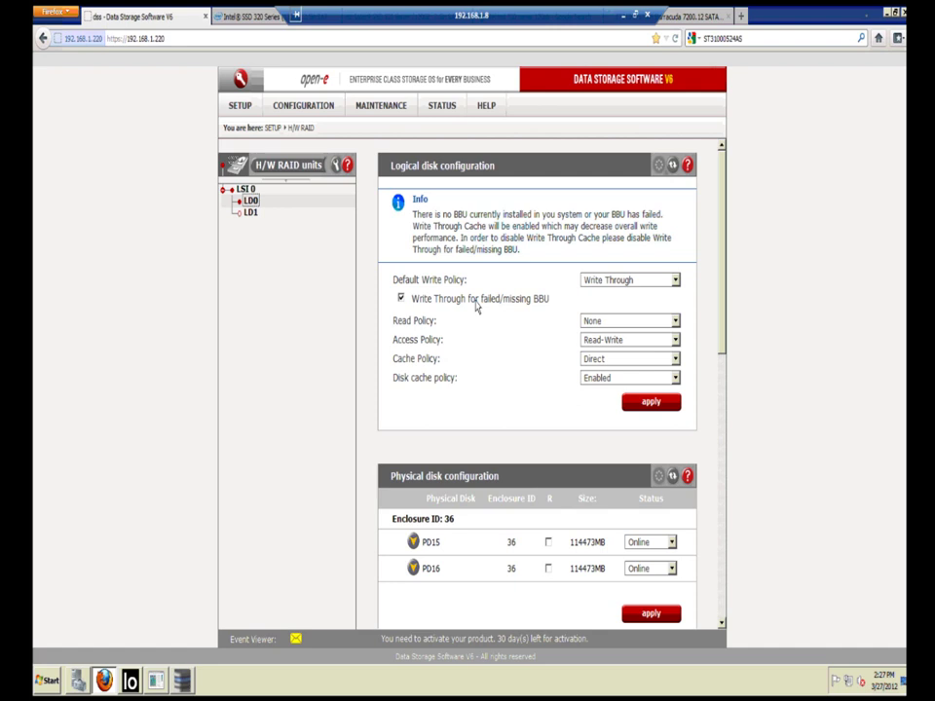
Step: Set LD0's default write policy to Write Back and apply it, then return to MegaRAID
{"action": "left_click", "coordinate": [601, 282]}
{"action": "left_click", "coordinate": [601, 293]}
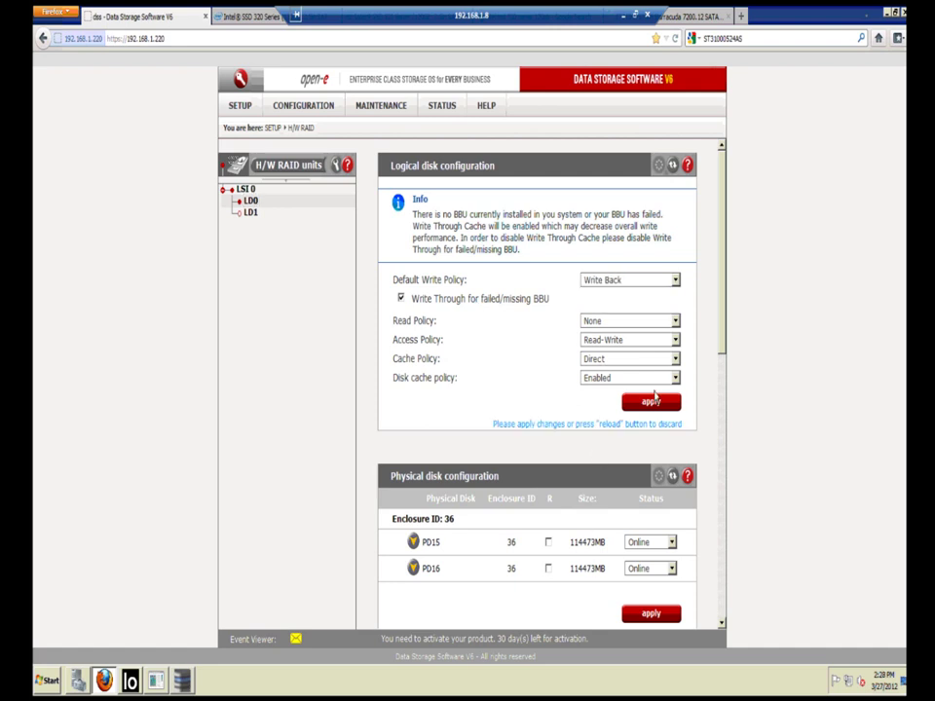
{"action": "left_click", "coordinate": [654, 403]}
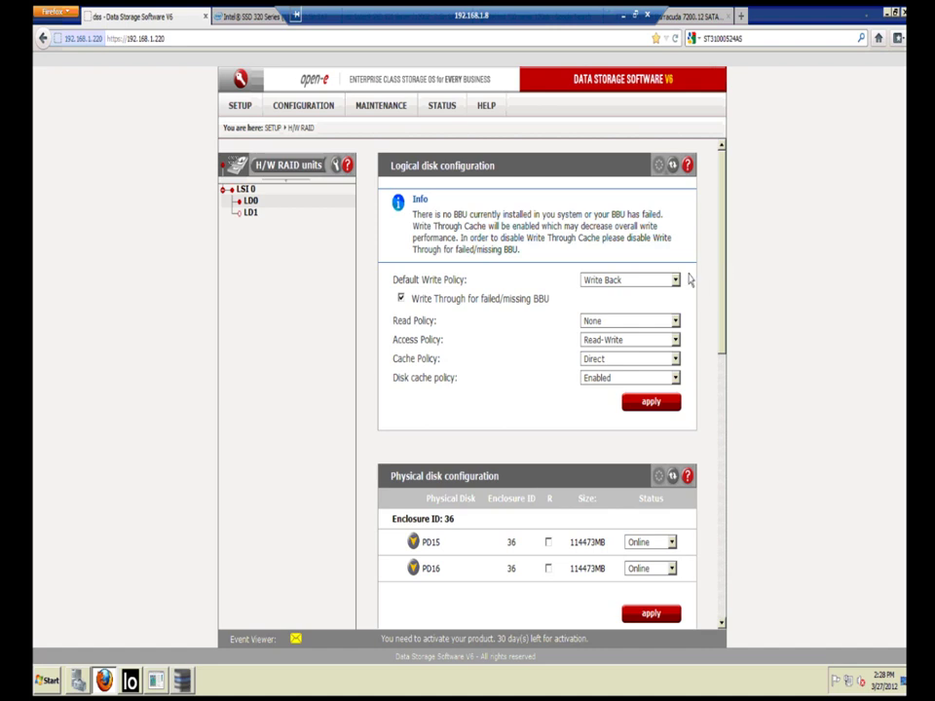
{"action": "left_click", "coordinate": [184, 682]}
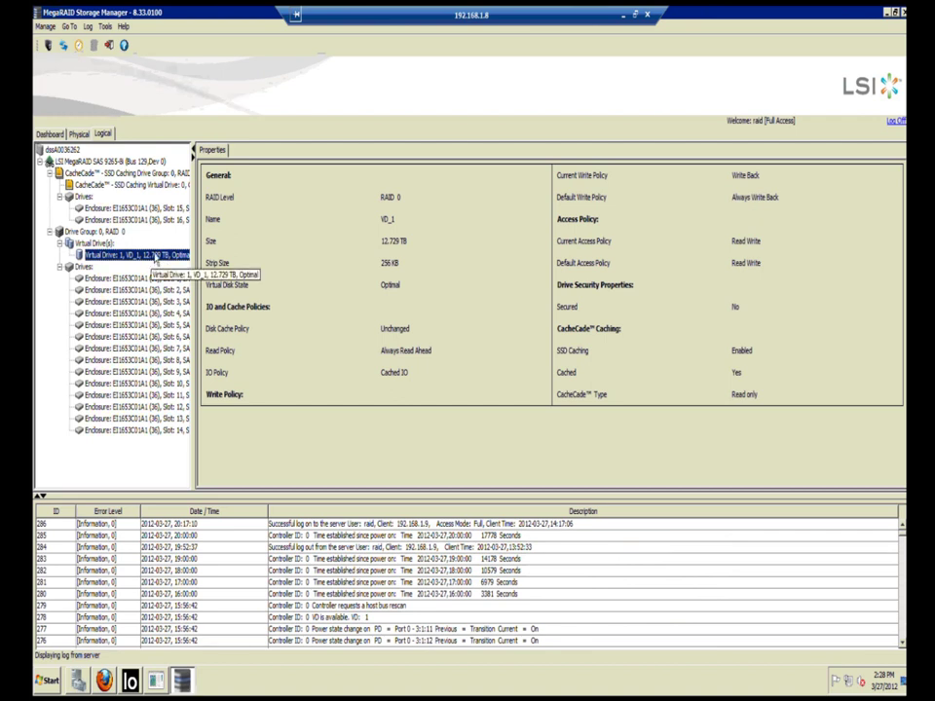
Step: Back in the DSS H/W RAID page, expand disk PD15's details
{"action": "left_click", "coordinate": [107, 684]}
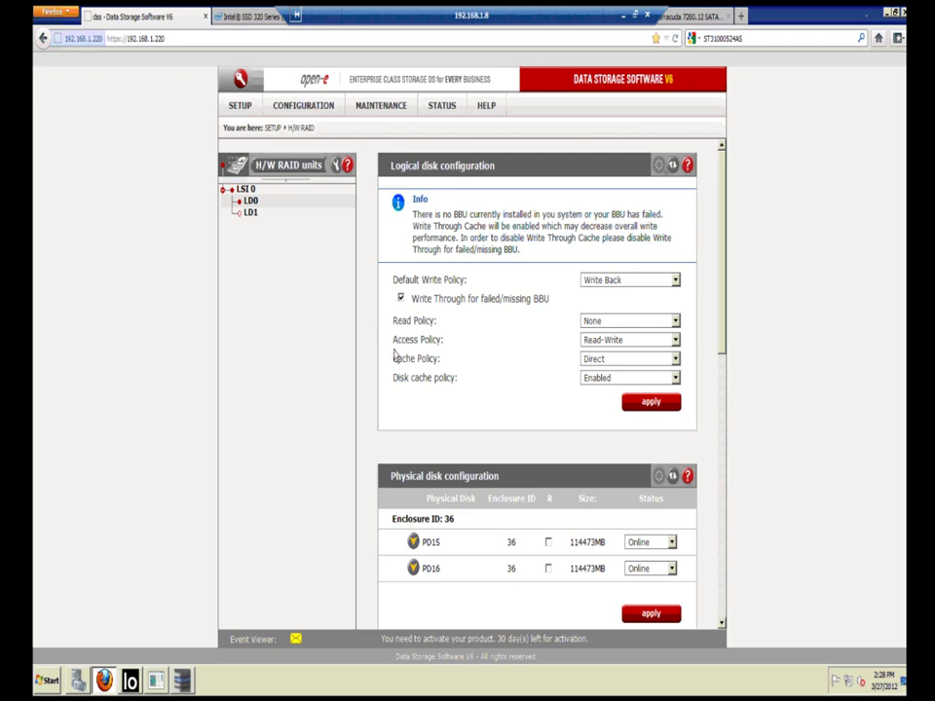
{"action": "scroll", "coordinate": [403, 400], "scroll_direction": "down", "scroll_amount": 2}
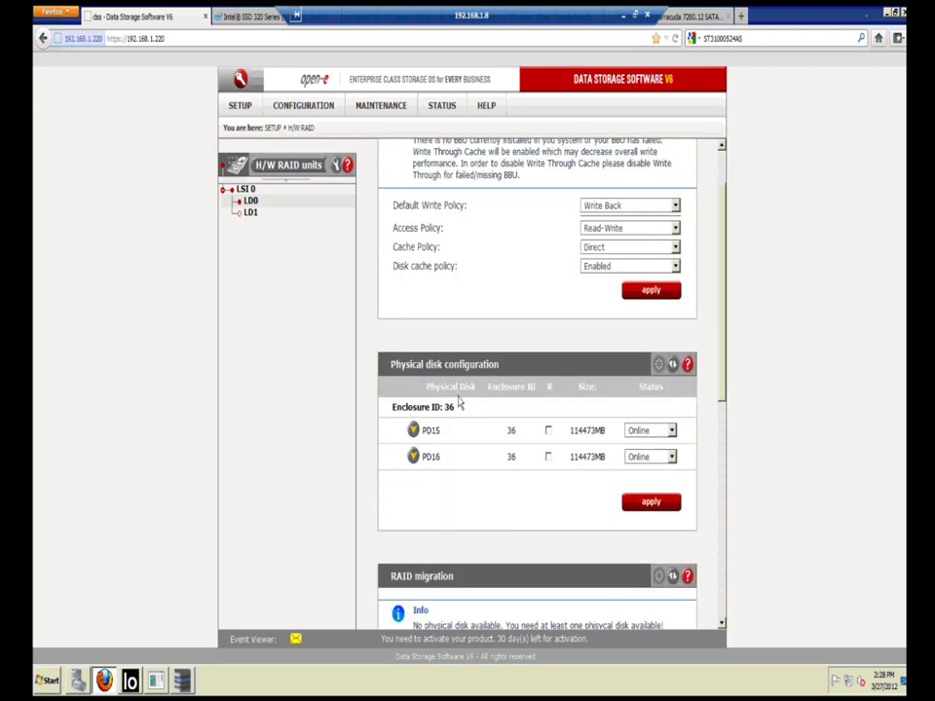
{"action": "left_click", "coordinate": [414, 430]}
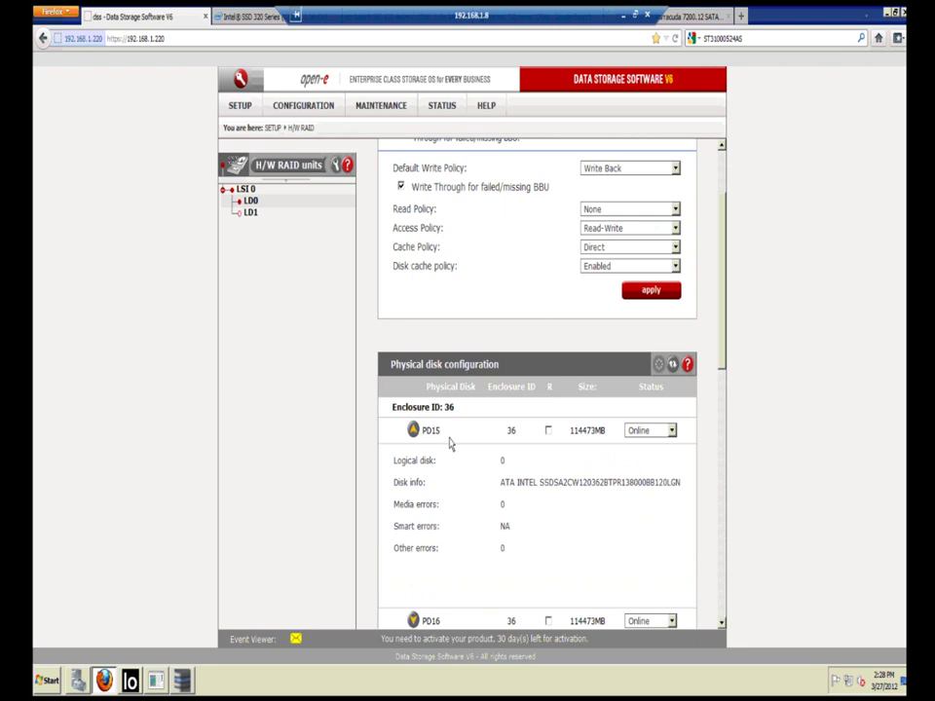
{"action": "scroll", "coordinate": [451, 443], "scroll_direction": "down", "scroll_amount": 3}
{"action": "scroll", "coordinate": [452, 442], "scroll_direction": "down", "scroll_amount": 6}
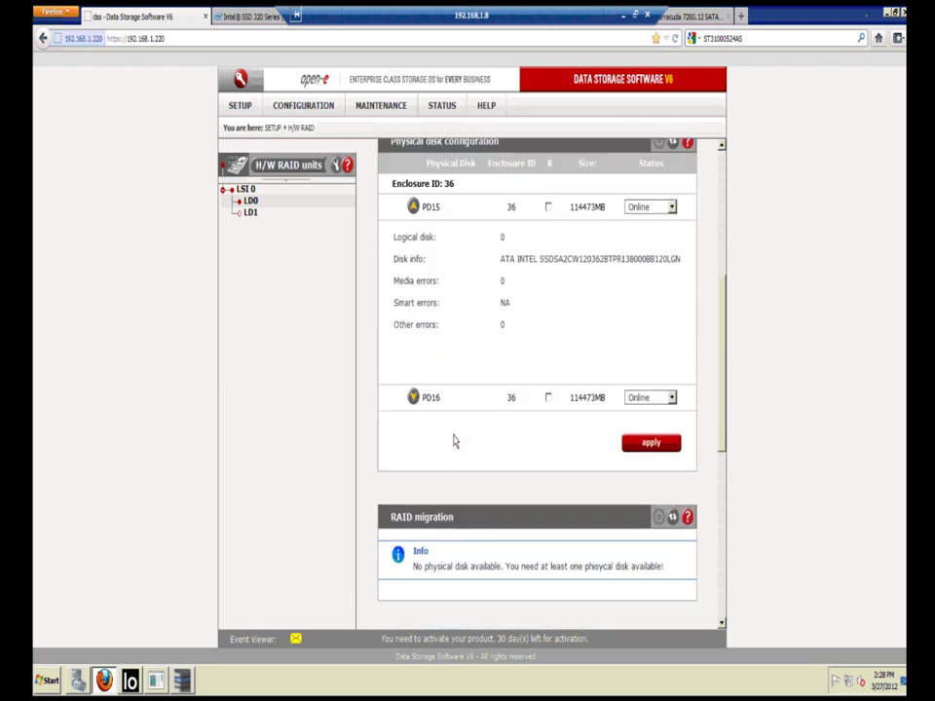
{"action": "scroll", "coordinate": [453, 441], "scroll_direction": "down", "scroll_amount": 1}
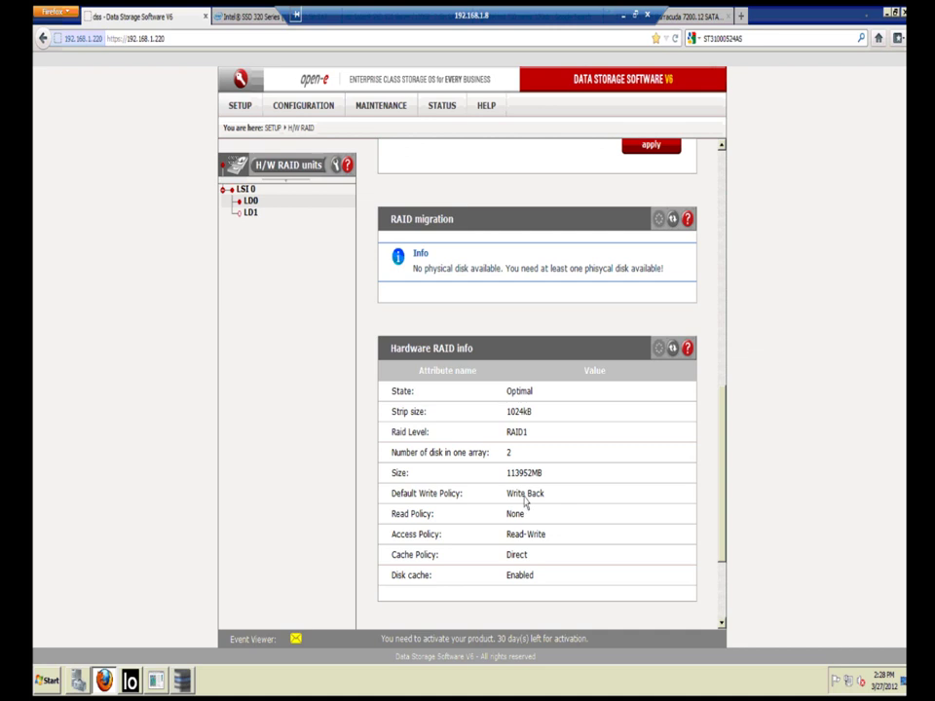
Step: Show LD1's settings and expand PD1's details, which report zero media errors
{"action": "left_click", "coordinate": [251, 218]}
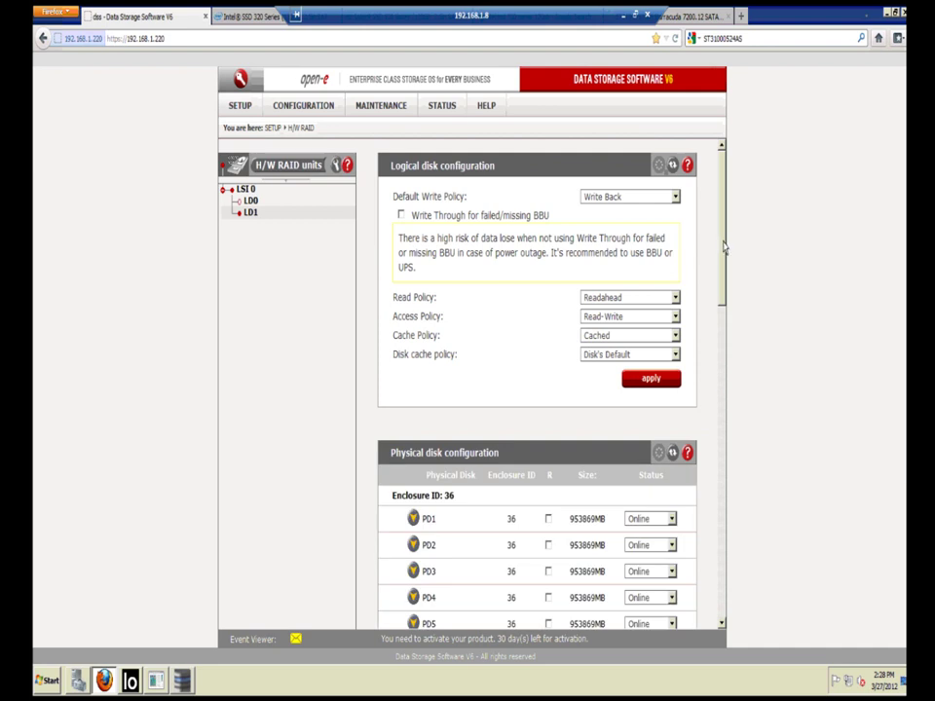
{"action": "left_click_drag", "start_coordinate": [723, 248], "coordinate": [727, 334]}
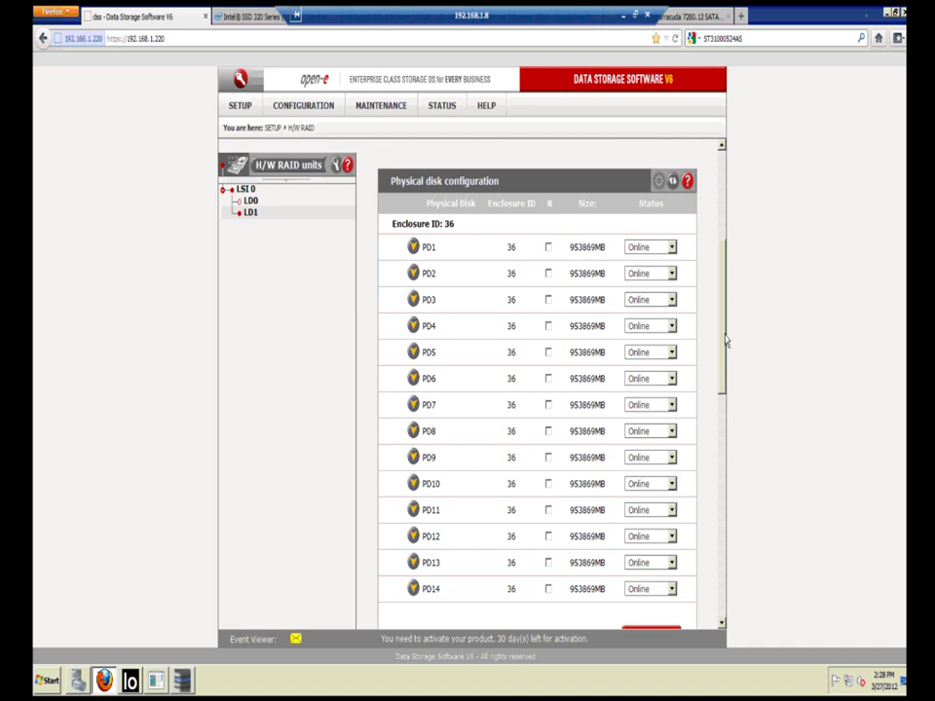
{"action": "scroll", "coordinate": [726, 338], "scroll_direction": "down", "scroll_amount": 1}
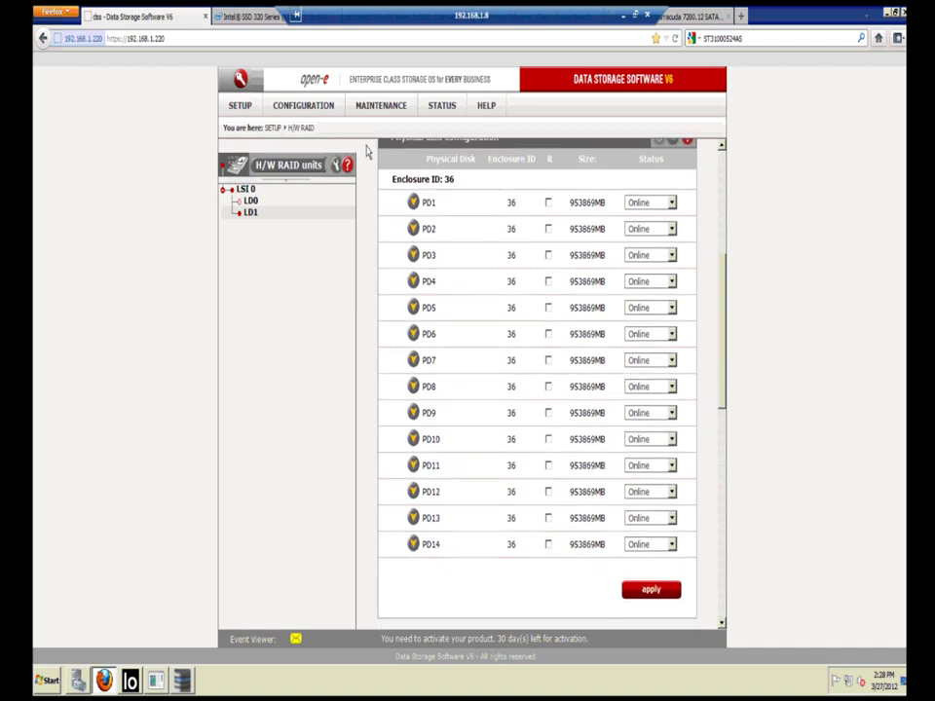
{"action": "left_click", "coordinate": [414, 207]}
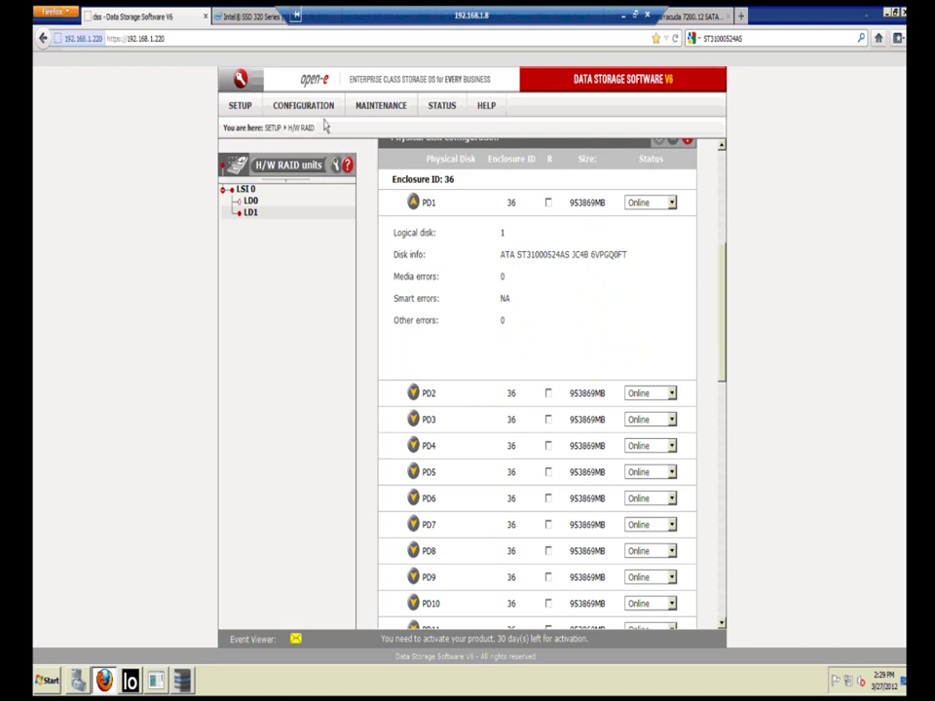
{"action": "left_click", "coordinate": [307, 105]}
Step: Open volume group vg00, showing lv0000 at 2.00 GB and 13023.94 GB free
{"action": "mouse_move", "coordinate": [336, 127]}
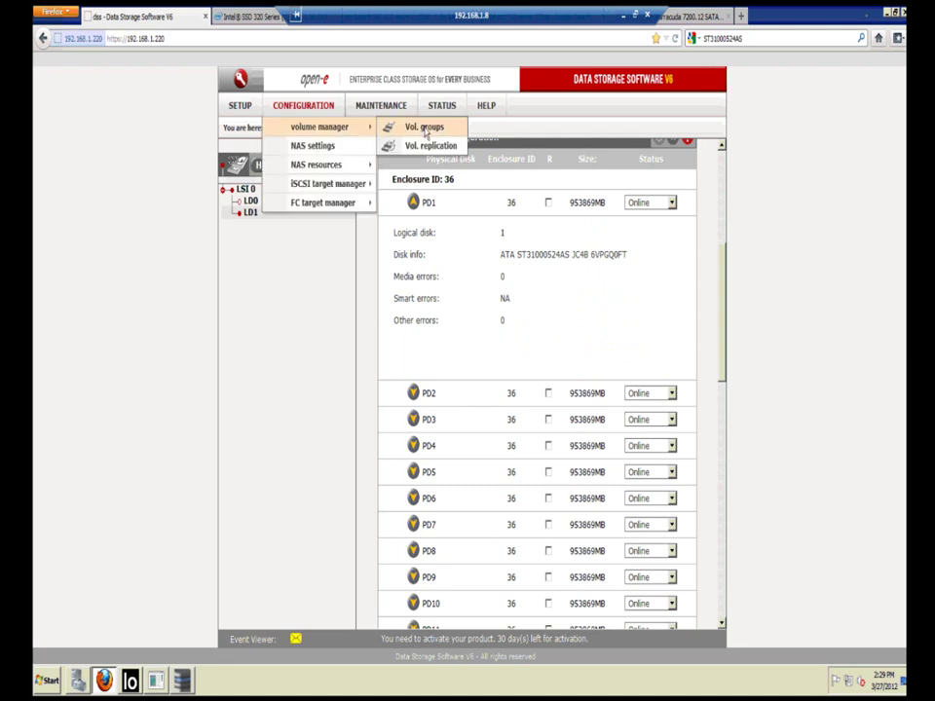
{"action": "left_click", "coordinate": [405, 128]}
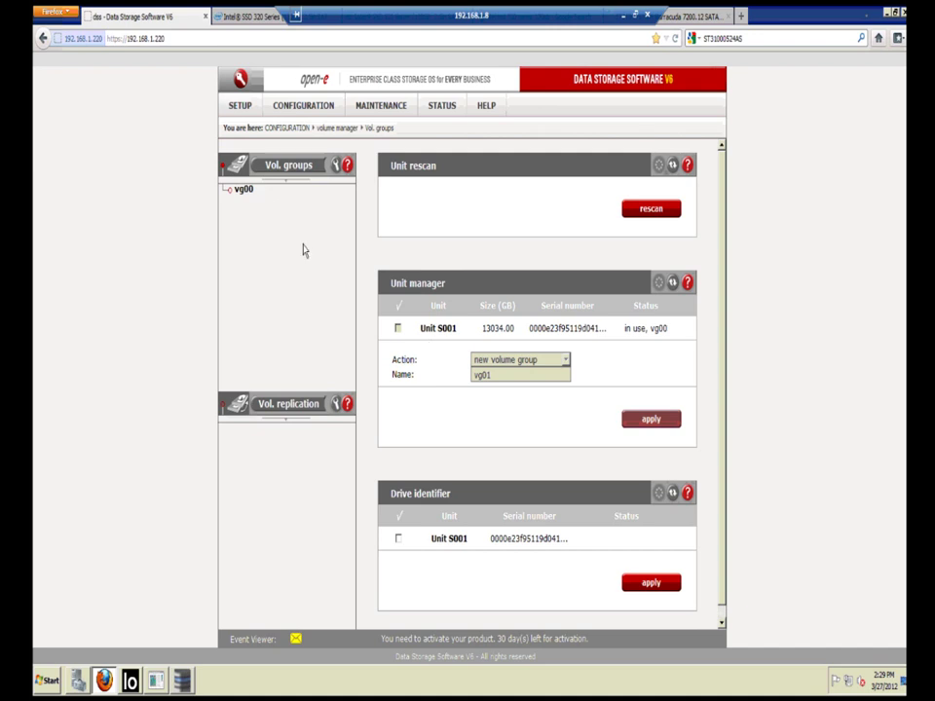
{"action": "left_click", "coordinate": [244, 194]}
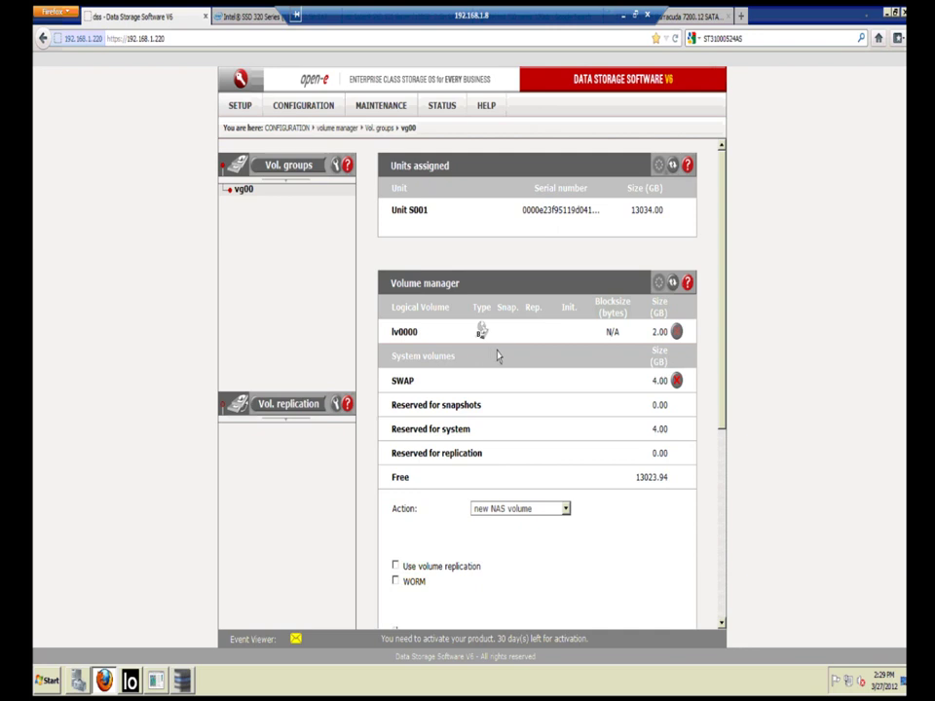
{"action": "scroll", "coordinate": [501, 357], "scroll_direction": "down", "scroll_amount": 3}
Step: Add a 50 GB iSCSI volume to vg00 with an automatically created target, accepting the warning
{"action": "left_click", "coordinate": [555, 362]}
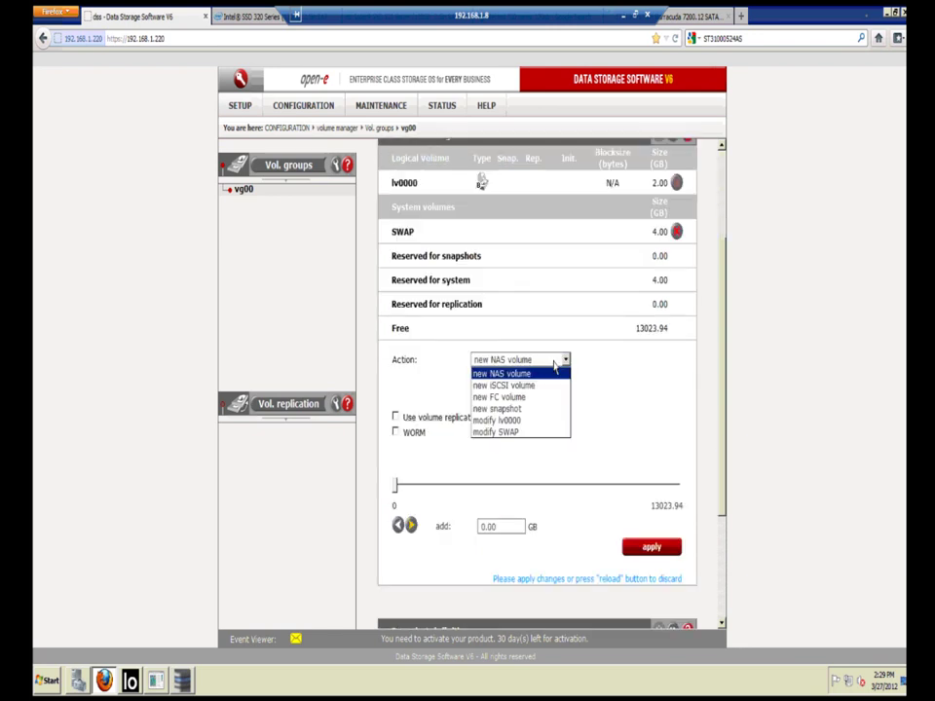
{"action": "left_click", "coordinate": [537, 390]}
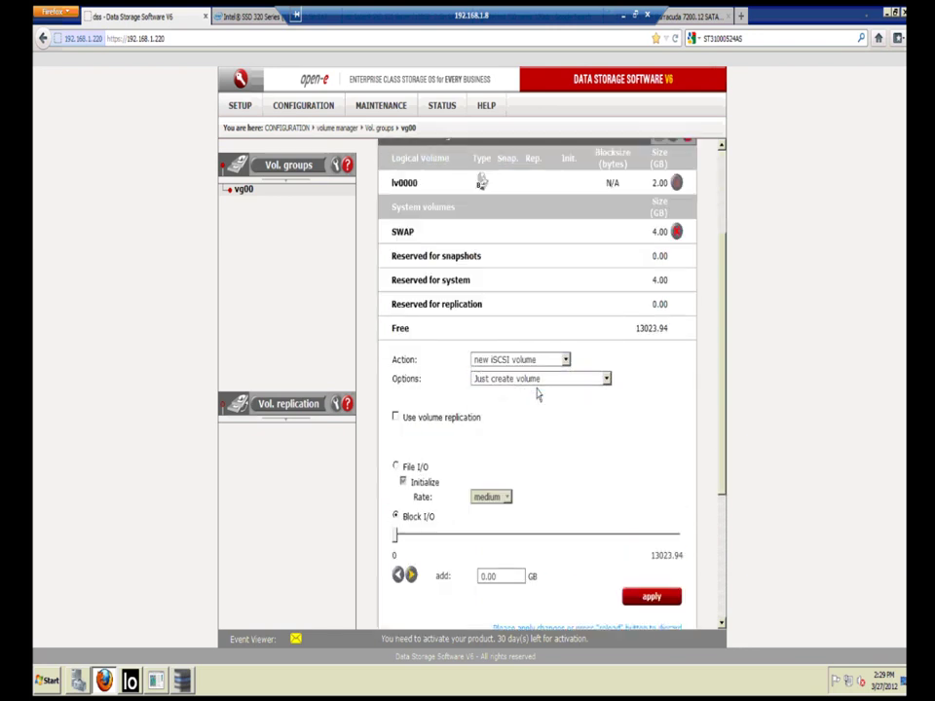
{"action": "left_click", "coordinate": [510, 380]}
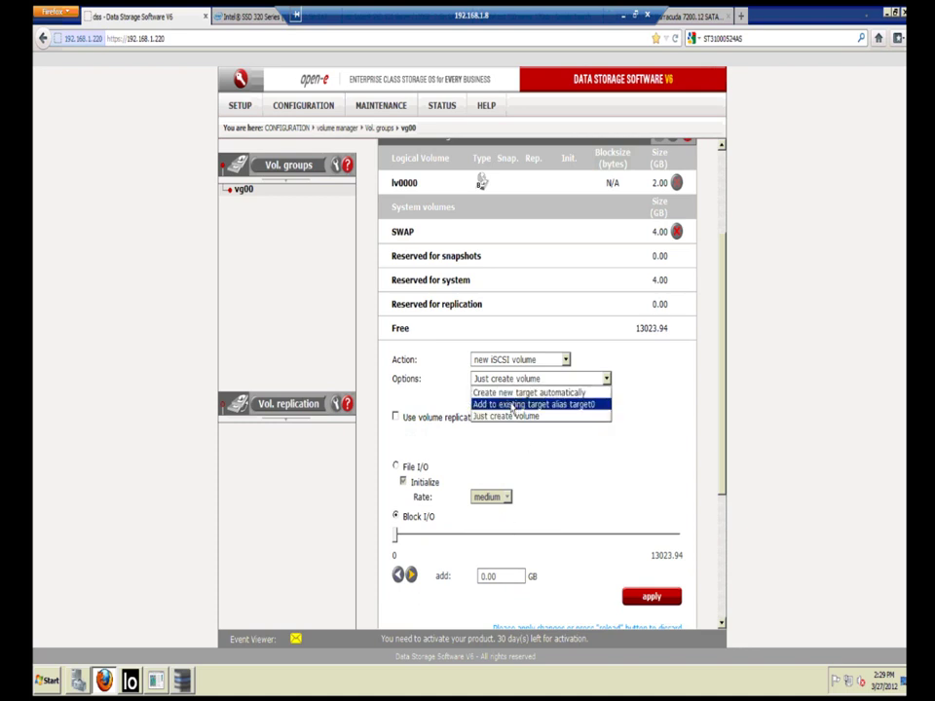
{"action": "left_click", "coordinate": [514, 393]}
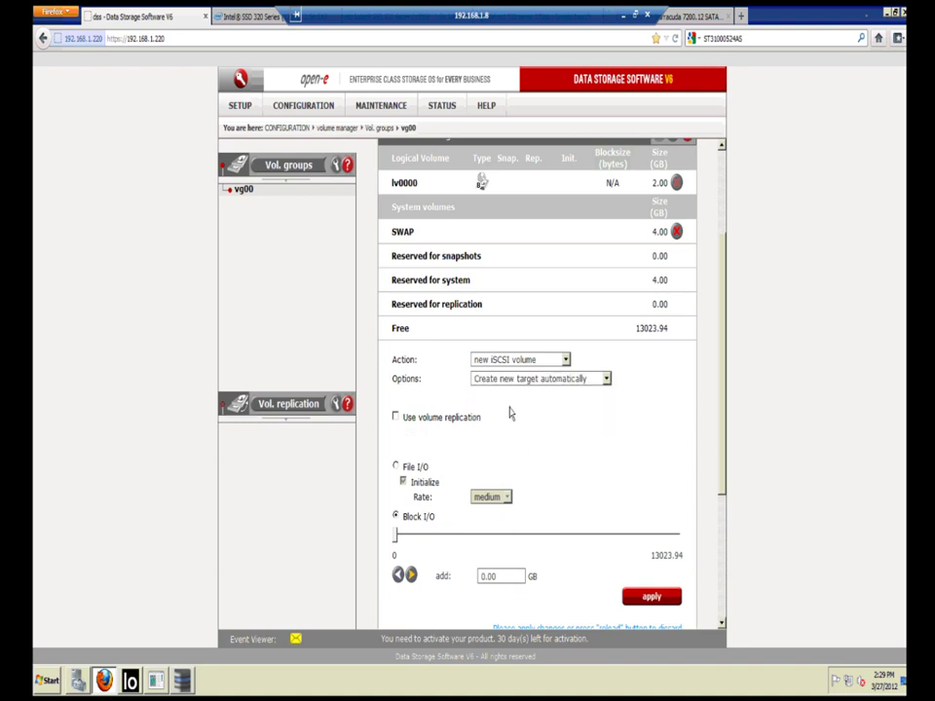
{"action": "double_click", "coordinate": [498, 577]}
{"action": "type", "text": "50"}
{"action": "left_click", "coordinate": [640, 599]}
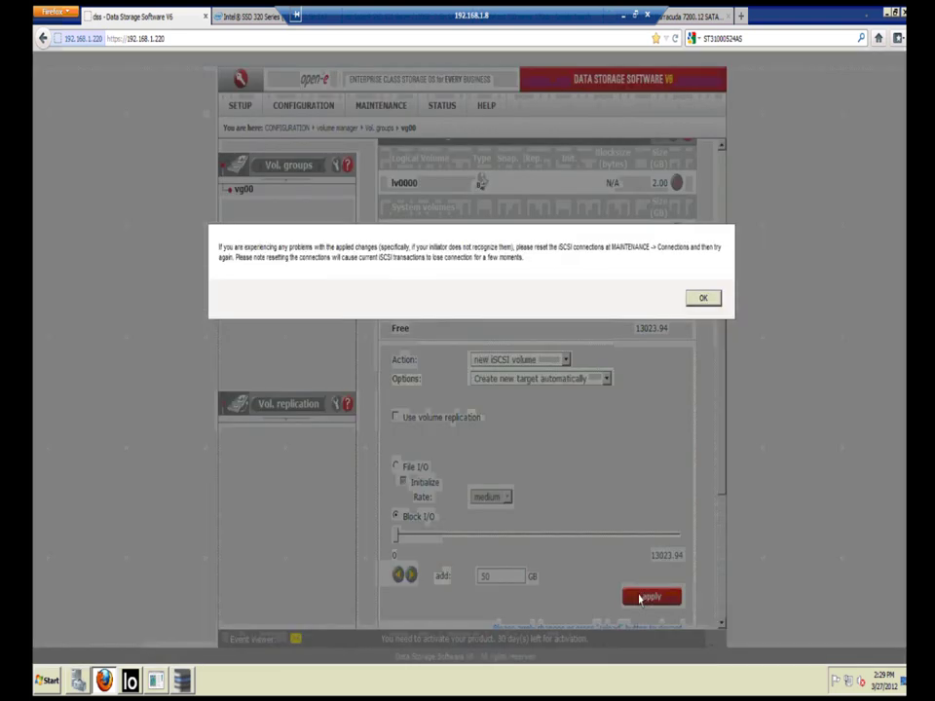
{"action": "left_click", "coordinate": [703, 297]}
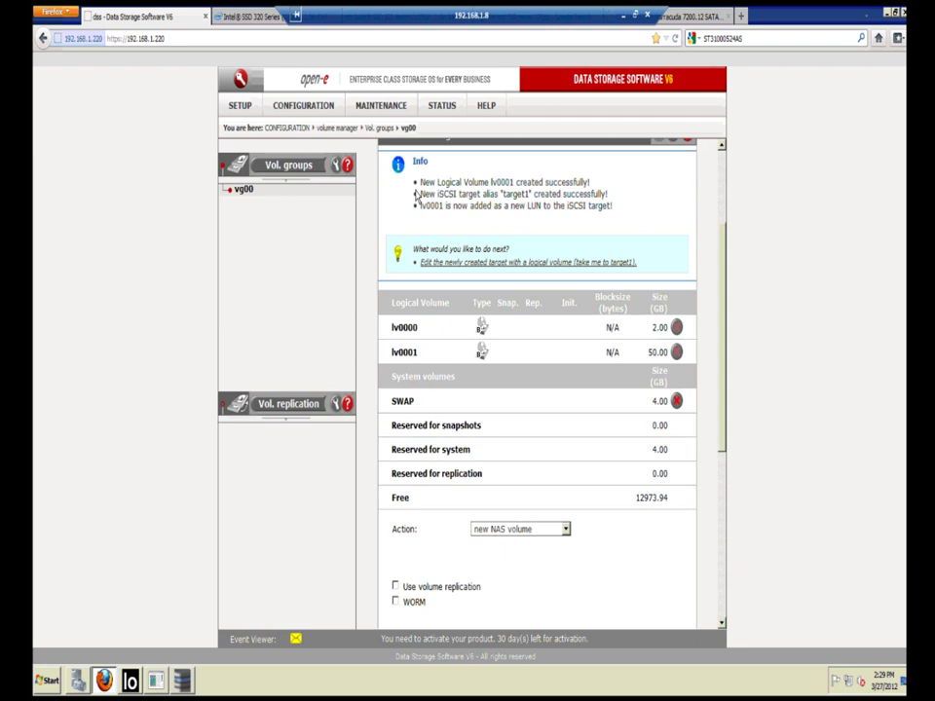
Step: Open target0's iSCSI settings and expand lv0000, showing 2.00 GB mapped as LUN 0
{"action": "left_click", "coordinate": [320, 107]}
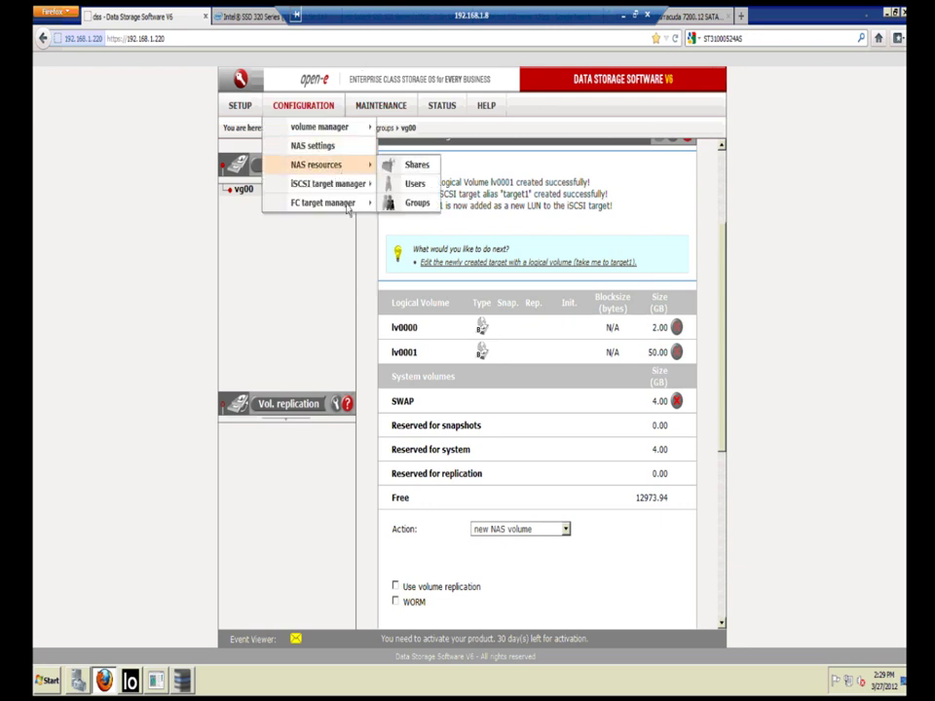
{"action": "mouse_move", "coordinate": [355, 194]}
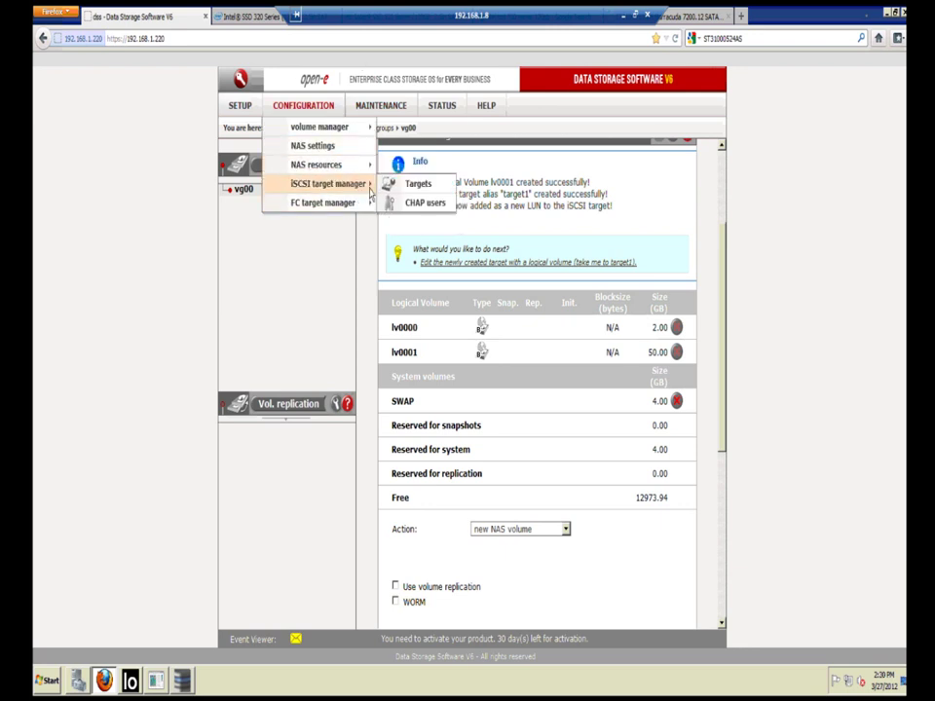
{"action": "left_click", "coordinate": [396, 184]}
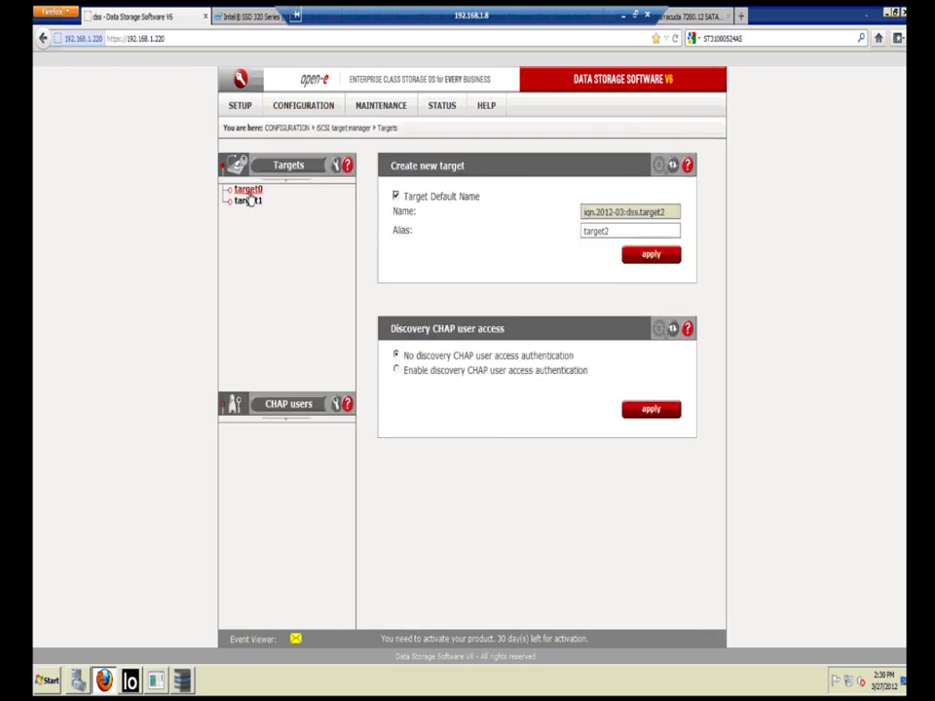
{"action": "left_click", "coordinate": [249, 200]}
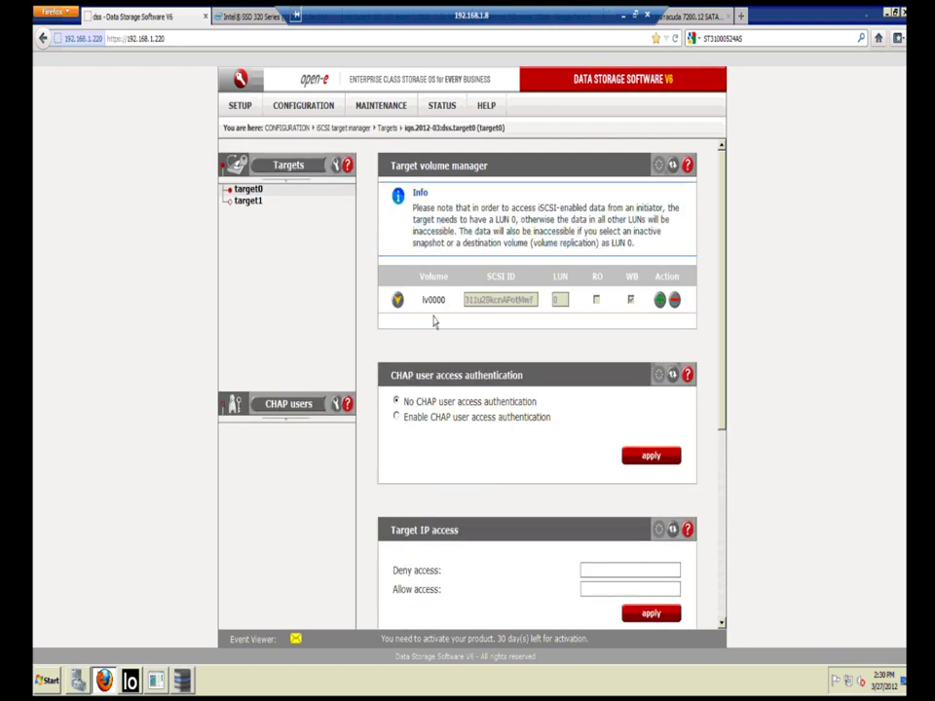
{"action": "left_click", "coordinate": [435, 322]}
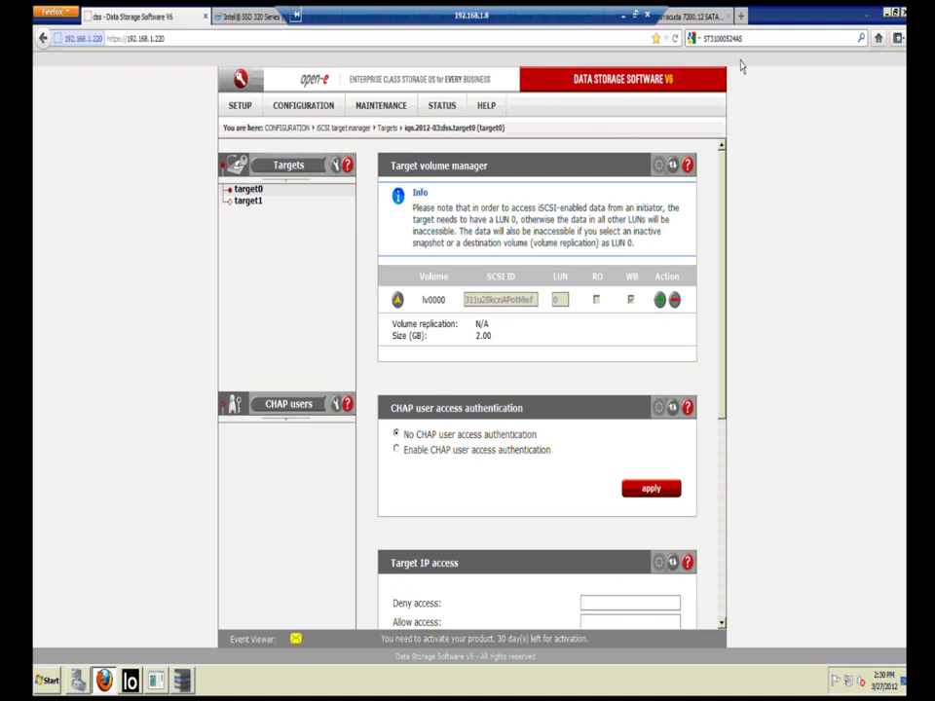
{"action": "left_click", "coordinate": [886, 12]}
Step: Confirm target0 is Connected in iSCSI Initiator, then view the unallocated 2.00 GB Disk 1
{"action": "left_click", "coordinate": [886, 12]}
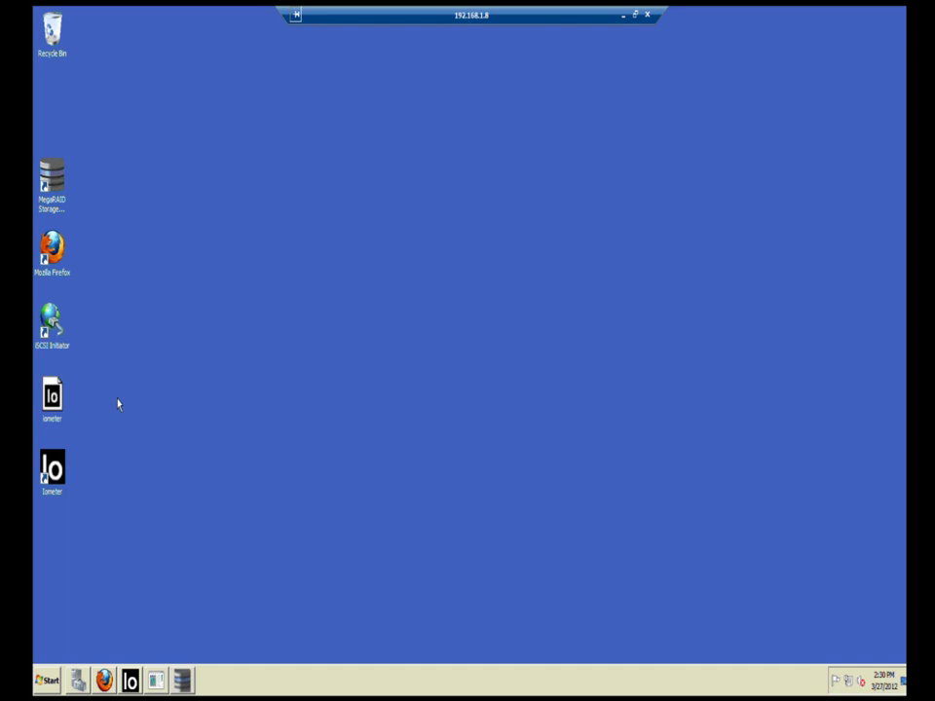
{"action": "double_click", "coordinate": [52, 321]}
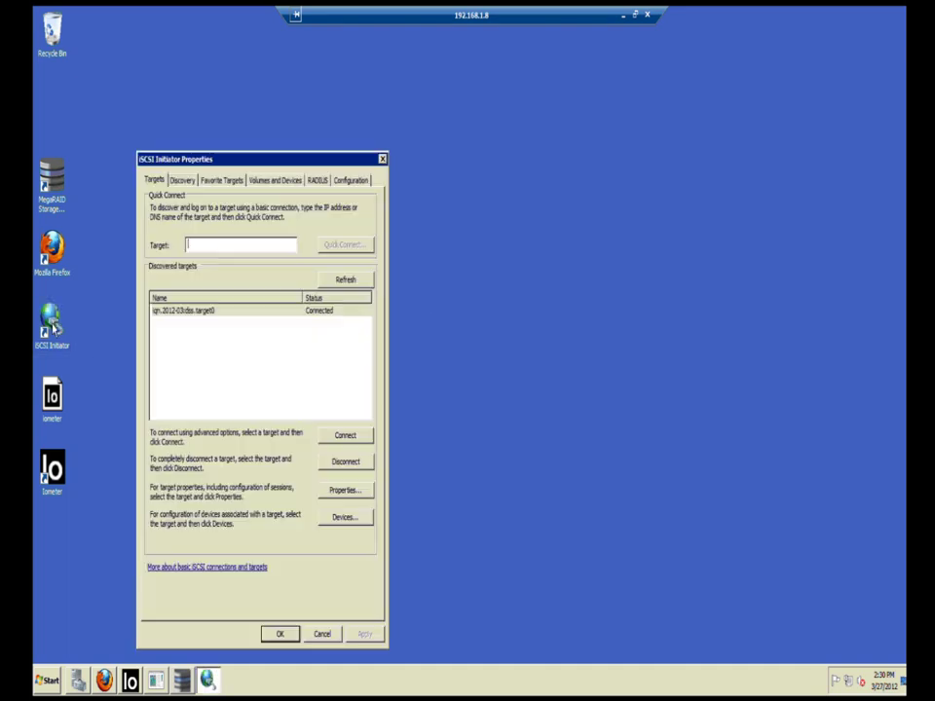
{"action": "left_click", "coordinate": [229, 312]}
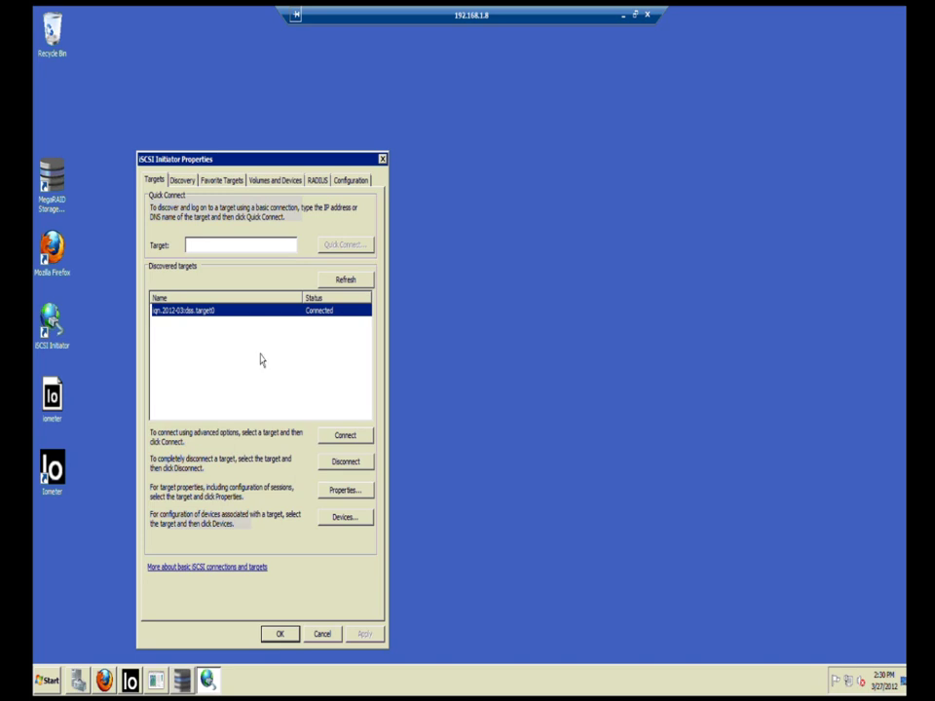
{"action": "left_click", "coordinate": [220, 246]}
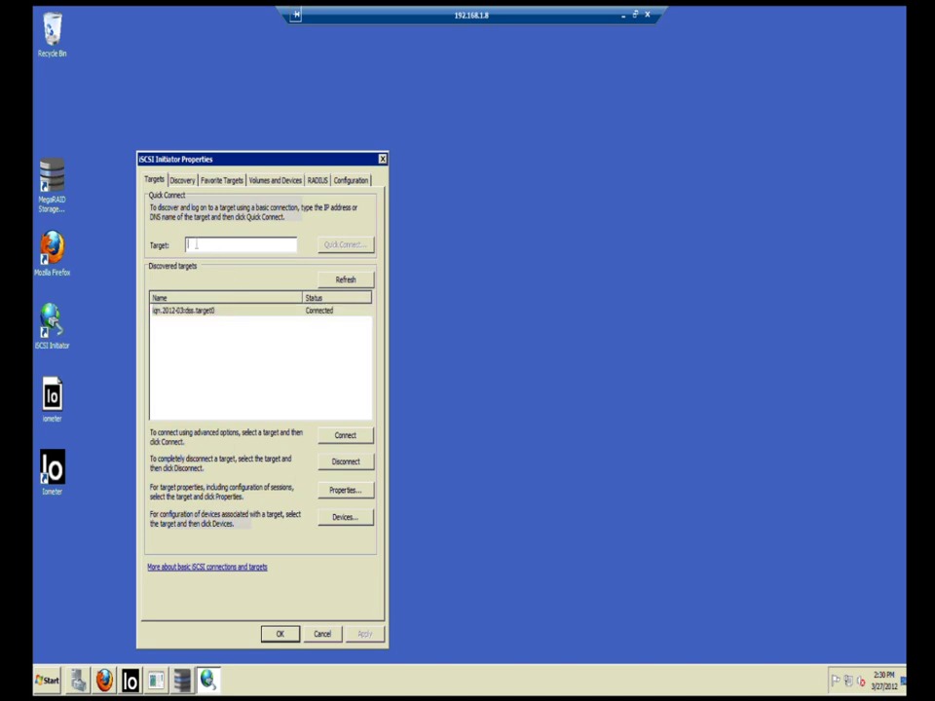
{"action": "left_click", "coordinate": [78, 680]}
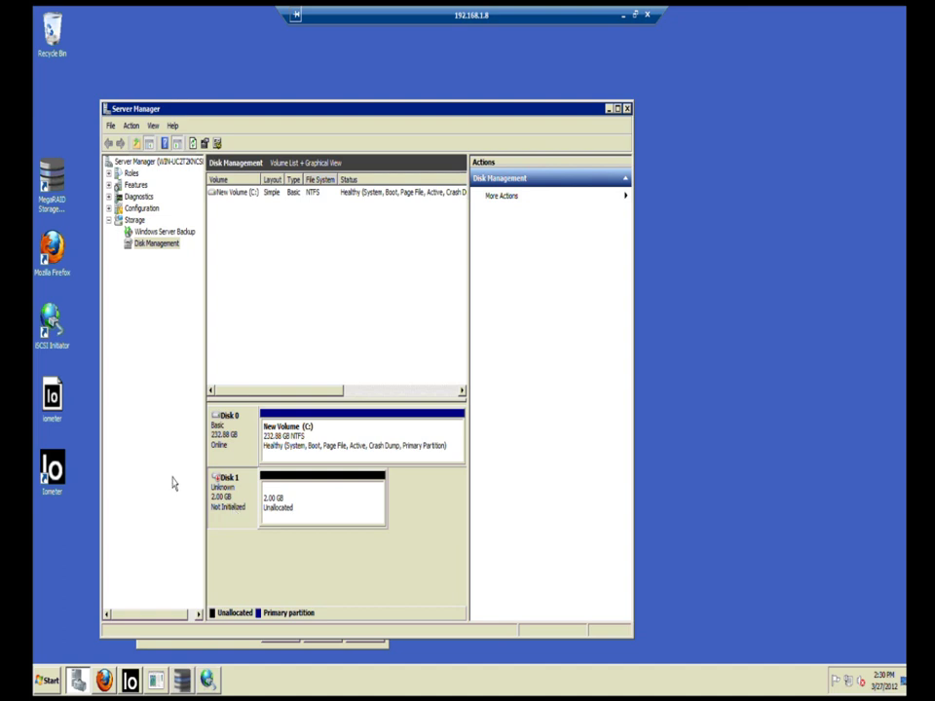
Step: Bring Iometer to the front and enlarge its window
{"action": "left_click", "coordinate": [135, 684]}
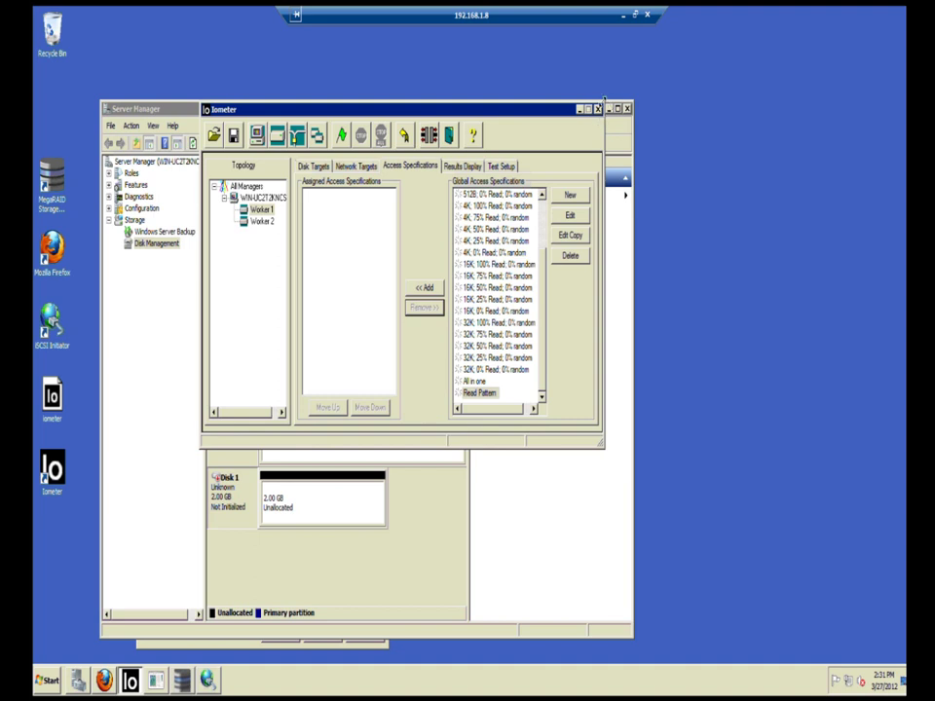
{"action": "left_click_drag", "start_coordinate": [603, 99], "coordinate": [706, 53]}
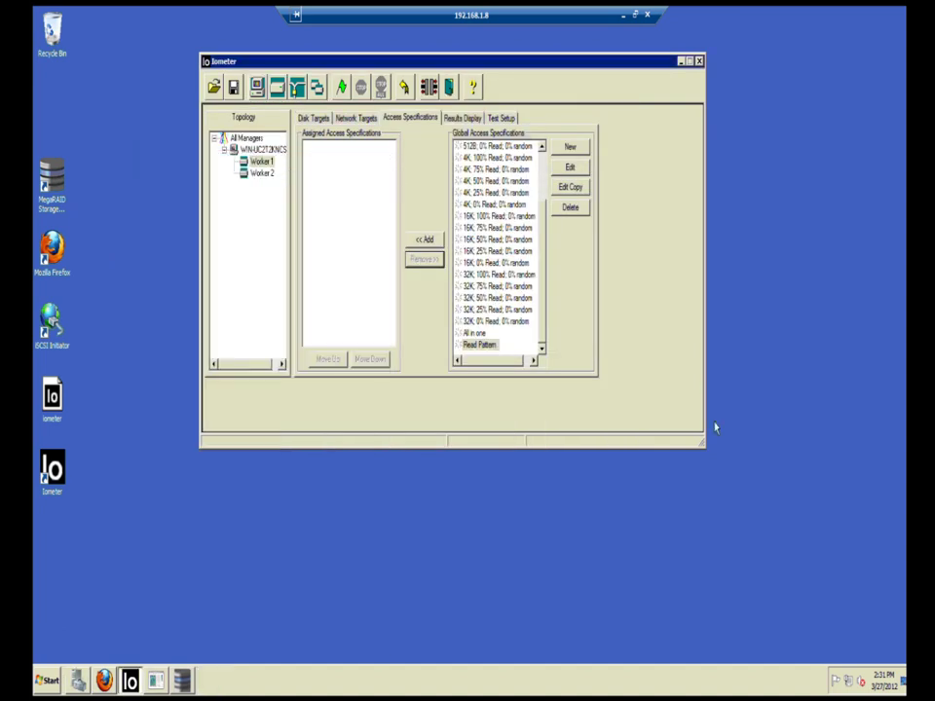
Step: Select Worker 2 (16 outstanding I/Os) in Iometer's topology and show its Access Specifications
{"action": "left_click_drag", "start_coordinate": [704, 442], "coordinate": [802, 579]}
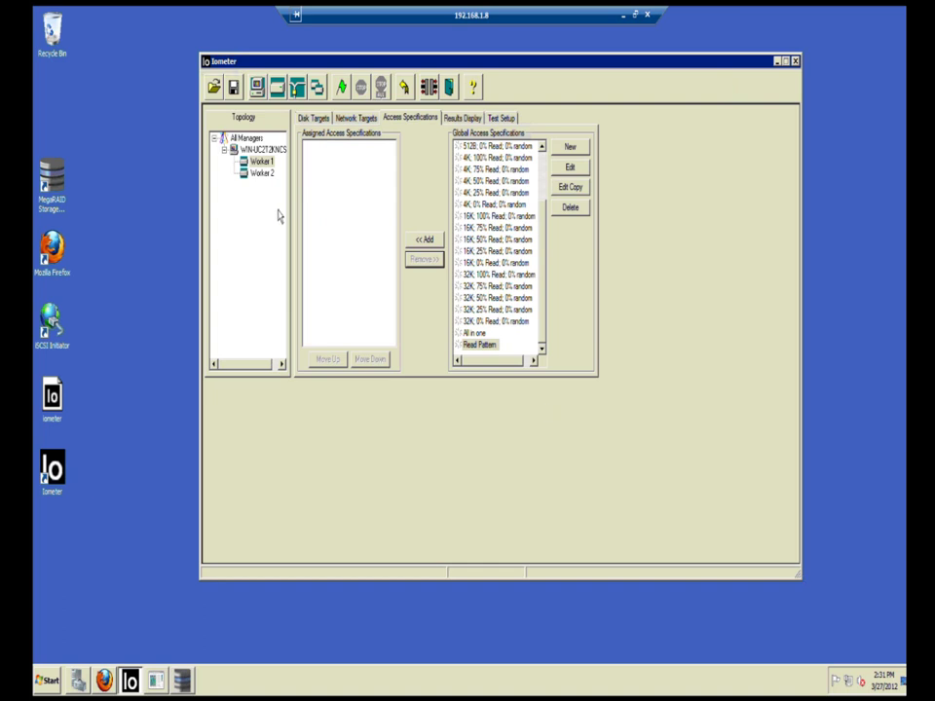
{"action": "left_click", "coordinate": [260, 168]}
{"action": "left_click", "coordinate": [257, 149]}
{"action": "left_click", "coordinate": [304, 119]}
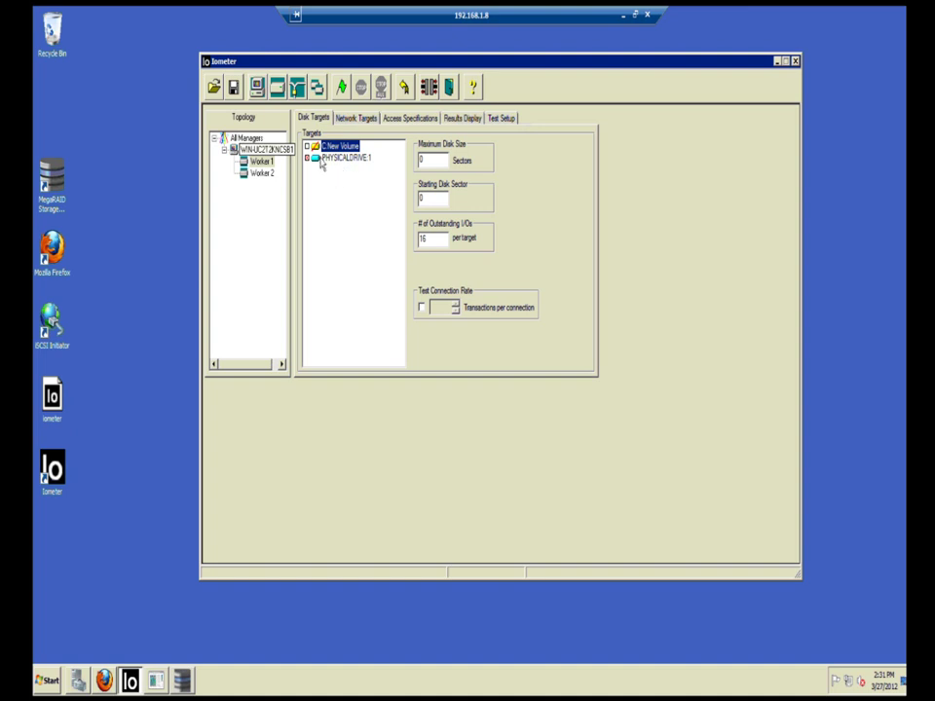
{"action": "left_click", "coordinate": [318, 161]}
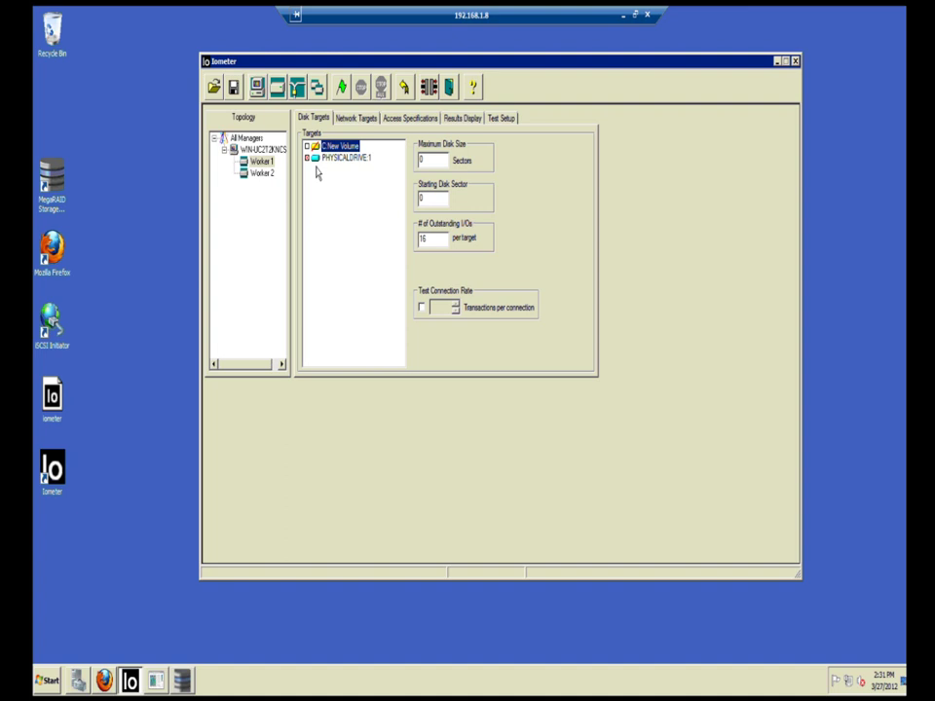
{"action": "left_click", "coordinate": [261, 173]}
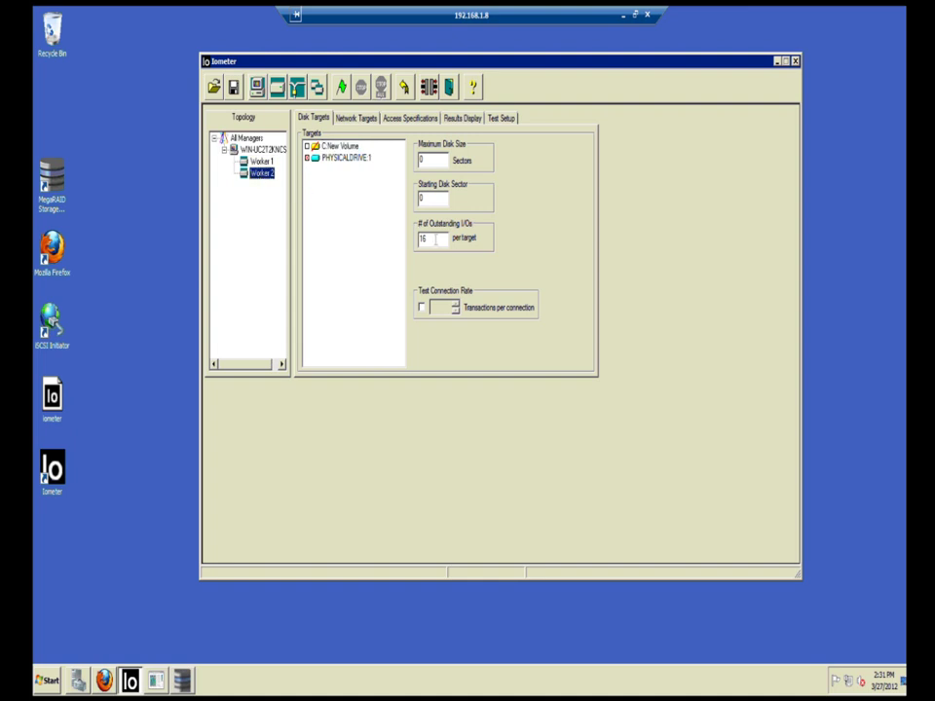
{"action": "left_click", "coordinate": [425, 238]}
{"action": "left_click", "coordinate": [410, 118]}
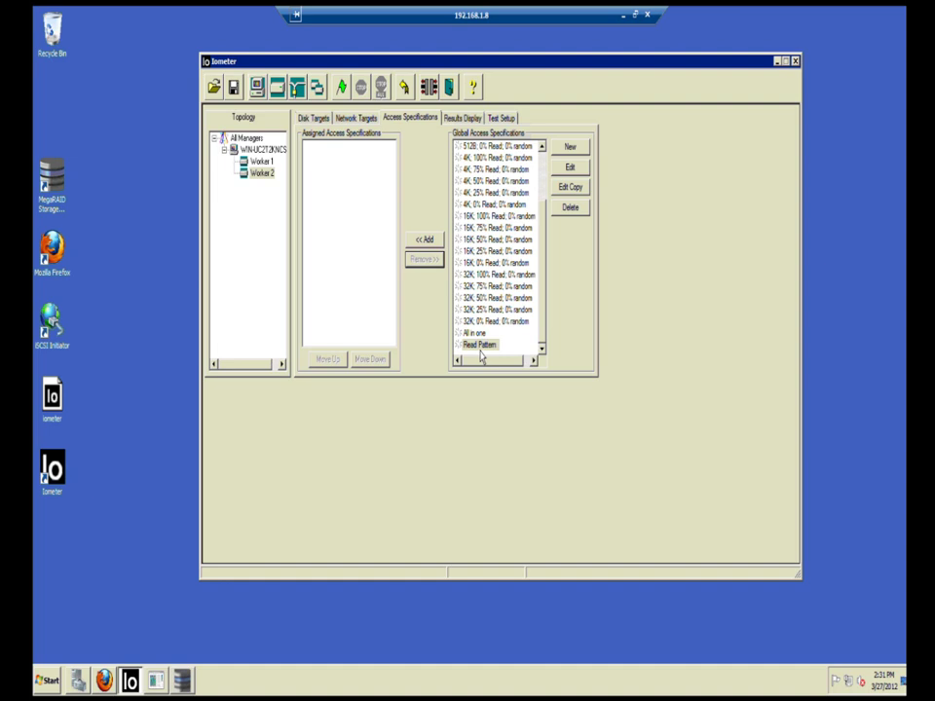
Step: Edit Read Pattern to 3 KB transfers, 100% sequential access and an 86% read / 14% write mix
{"action": "left_click", "coordinate": [479, 345]}
{"action": "left_click", "coordinate": [567, 172]}
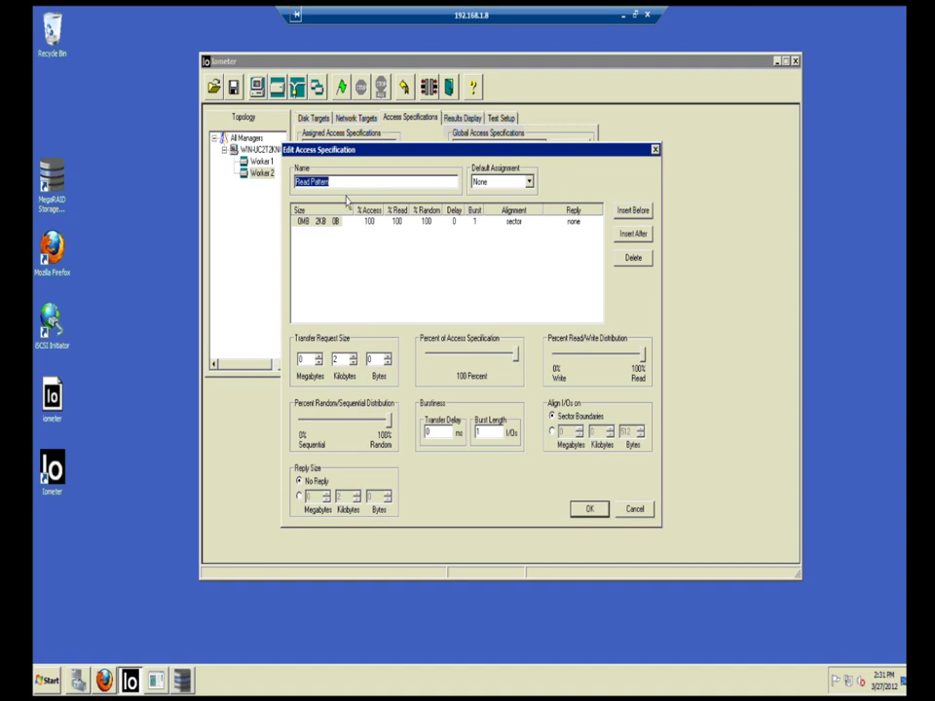
{"action": "double_click", "coordinate": [338, 361]}
{"action": "type", "text": "3"}
{"action": "mouse_move", "coordinate": [387, 427]}
{"action": "left_mouse_down"}
{"action": "mouse_move", "coordinate": [297, 429]}
{"action": "mouse_move", "coordinate": [387, 427]}
{"action": "left_mouse_up"}
{"action": "mouse_move", "coordinate": [642, 366]}
{"action": "left_mouse_down"}
{"action": "mouse_move", "coordinate": [634, 364]}
{"action": "mouse_move", "coordinate": [646, 365]}
{"action": "left_mouse_up"}
{"action": "left_click", "coordinate": [634, 514]}
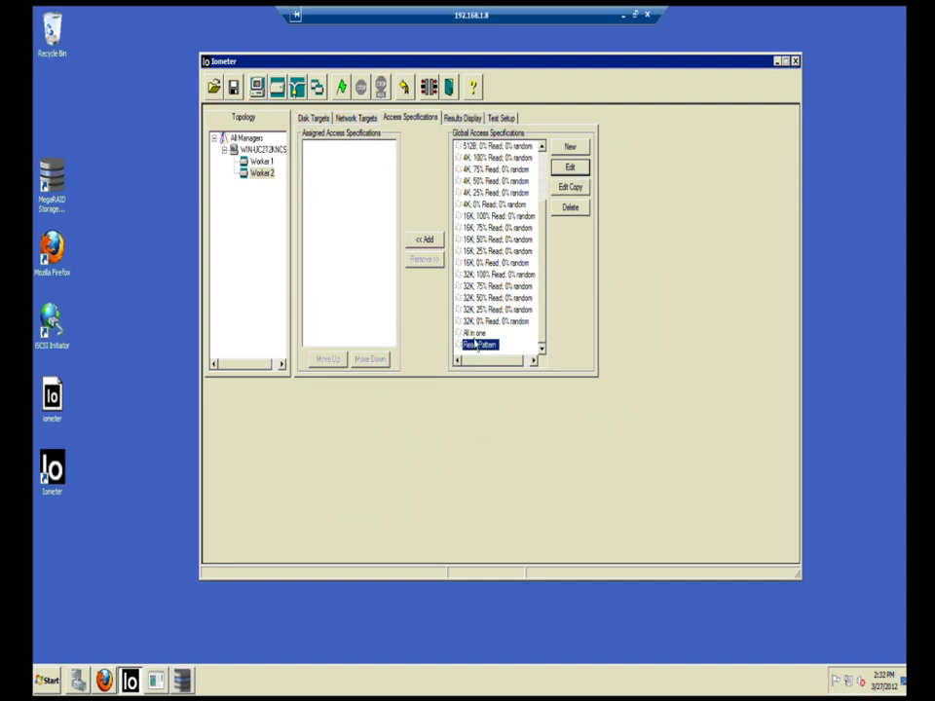
Step: Assign the Read Pattern specification to Worker 2 and Worker 1
{"action": "left_click", "coordinate": [427, 246]}
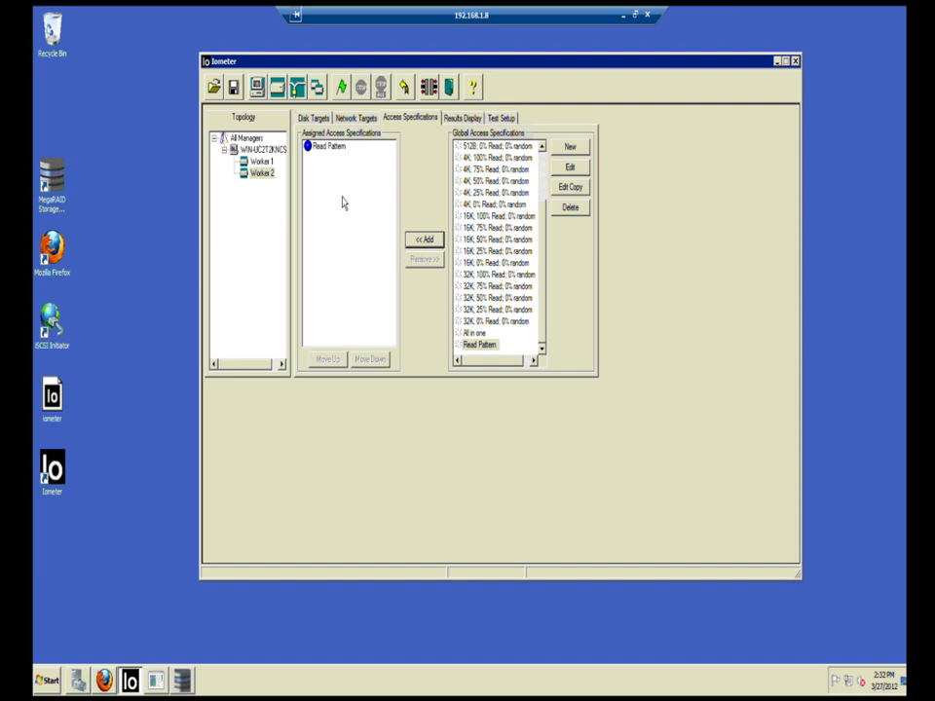
{"action": "left_click", "coordinate": [261, 175]}
{"action": "left_click", "coordinate": [260, 162]}
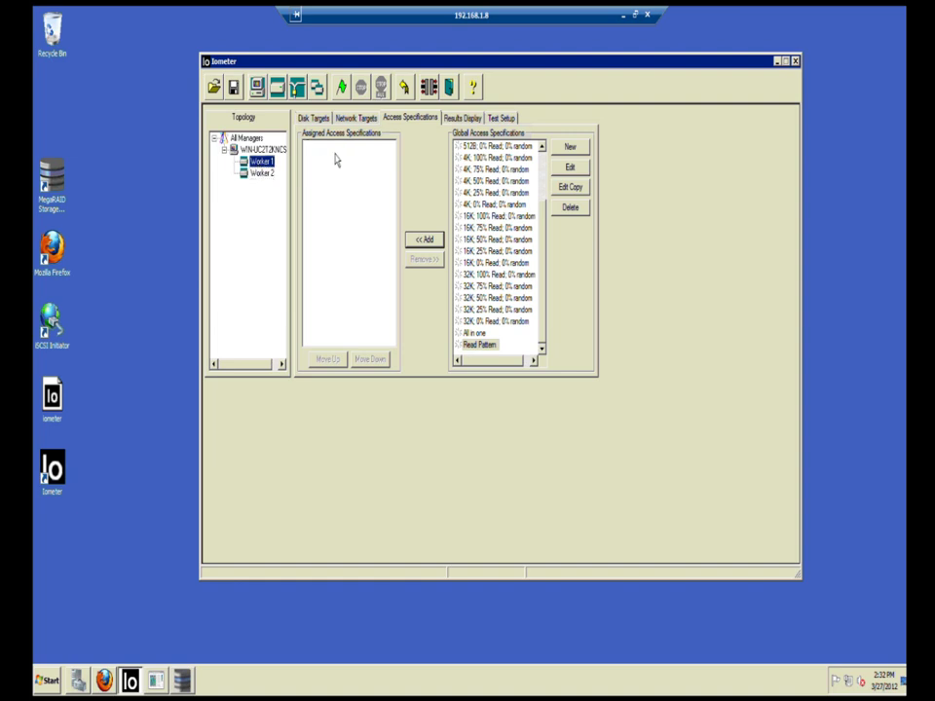
{"action": "left_click", "coordinate": [422, 243]}
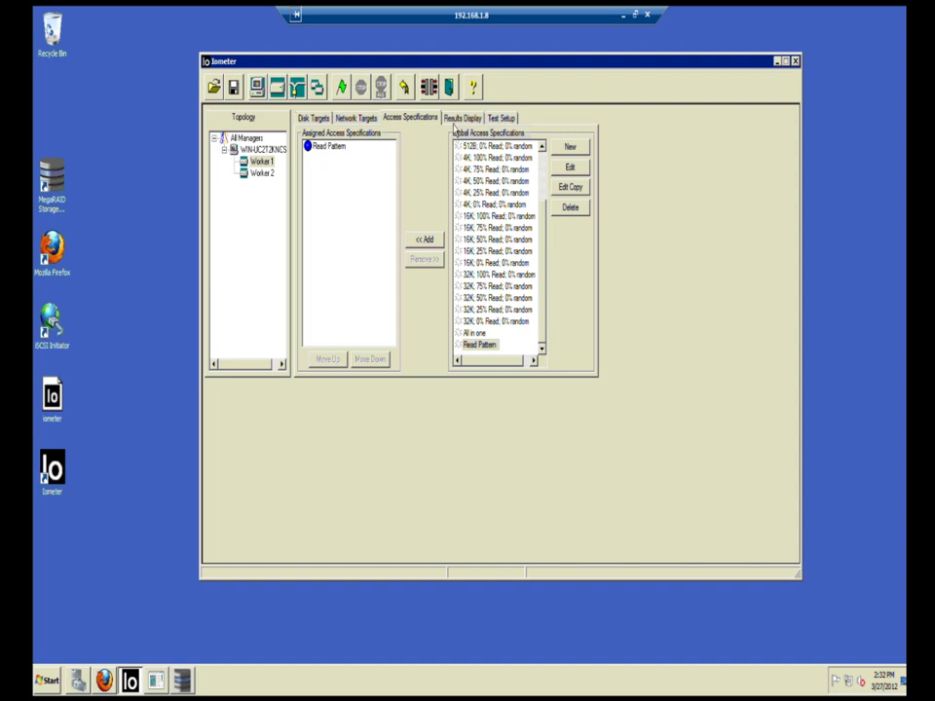
Step: Check the results display and each worker's disk targets in the topology
{"action": "left_click", "coordinate": [456, 120]}
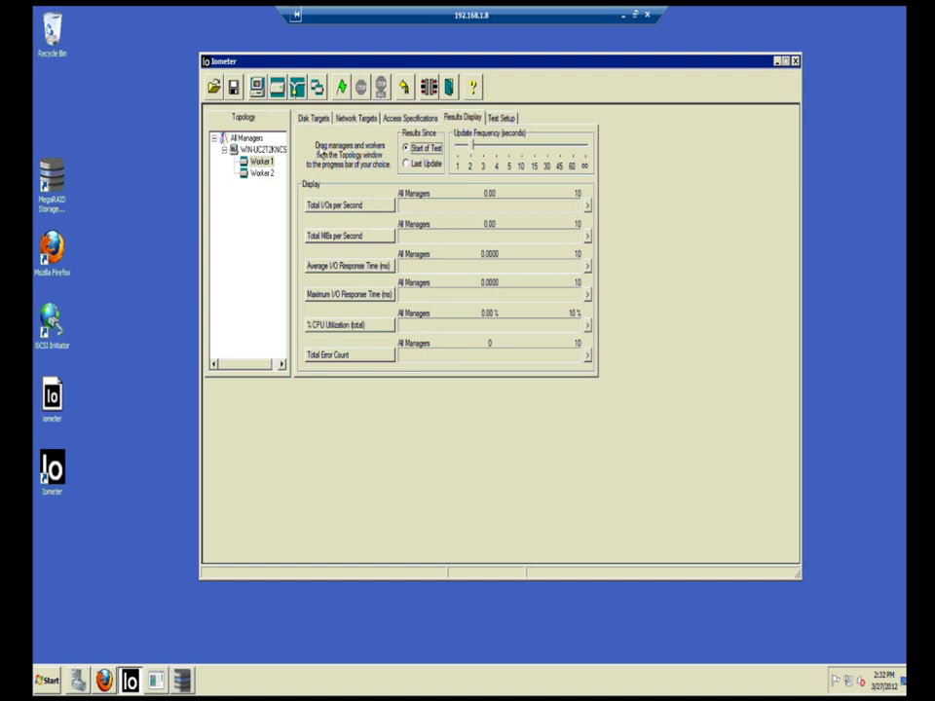
{"action": "left_click", "coordinate": [313, 119]}
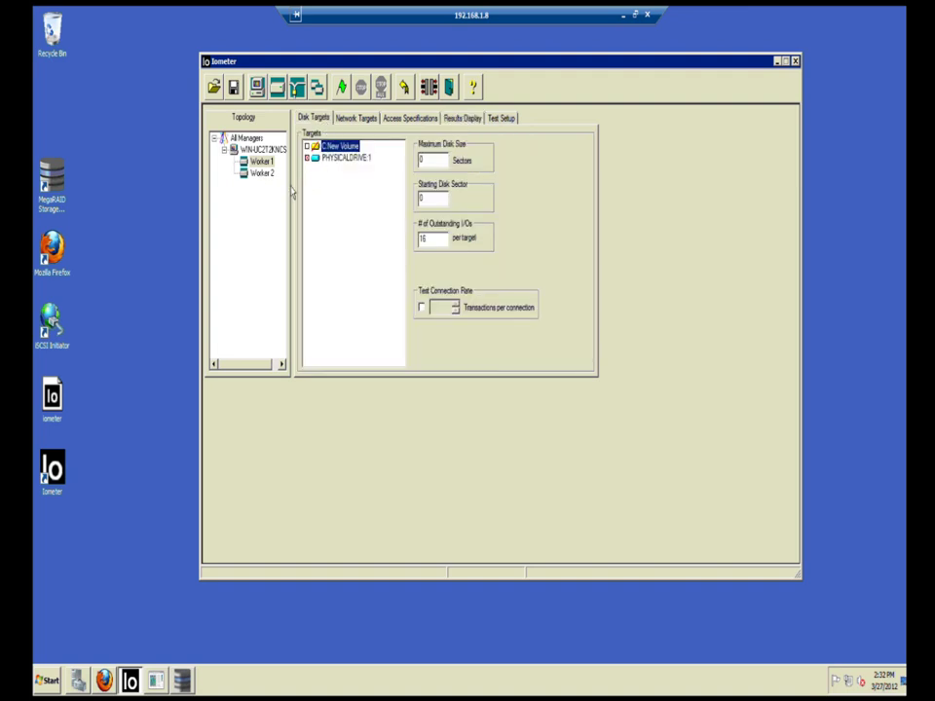
{"action": "left_click", "coordinate": [260, 176]}
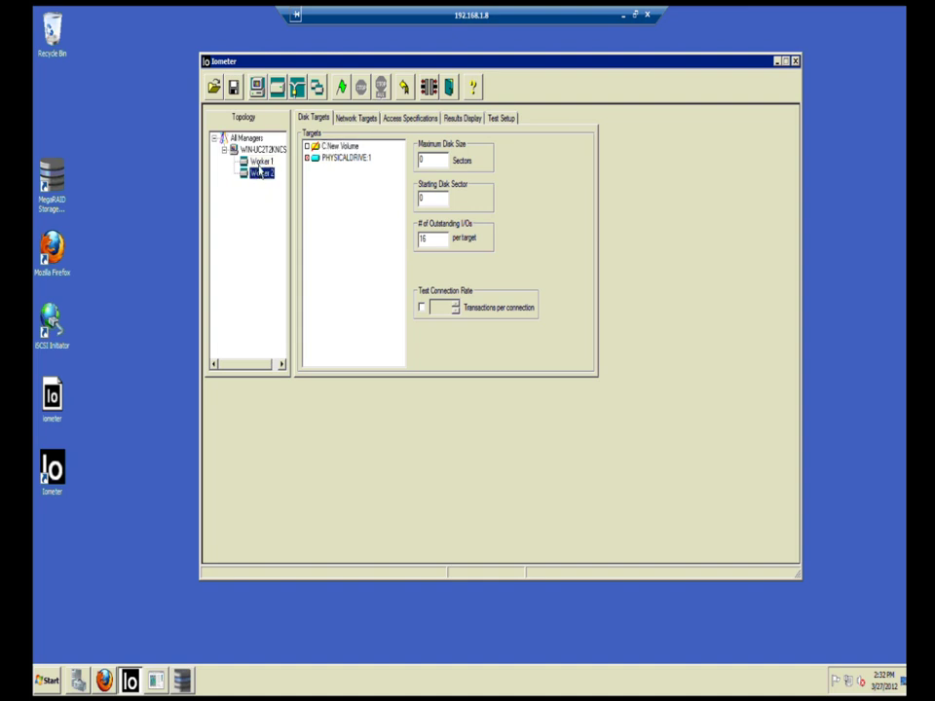
{"action": "left_click", "coordinate": [261, 163]}
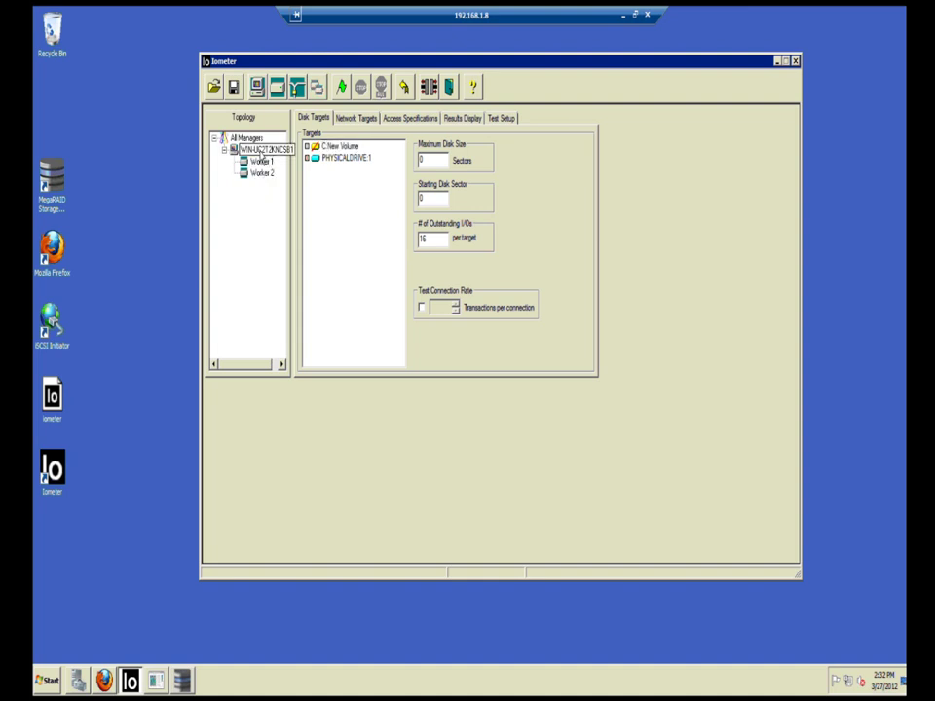
{"action": "key", "text": "Up"}
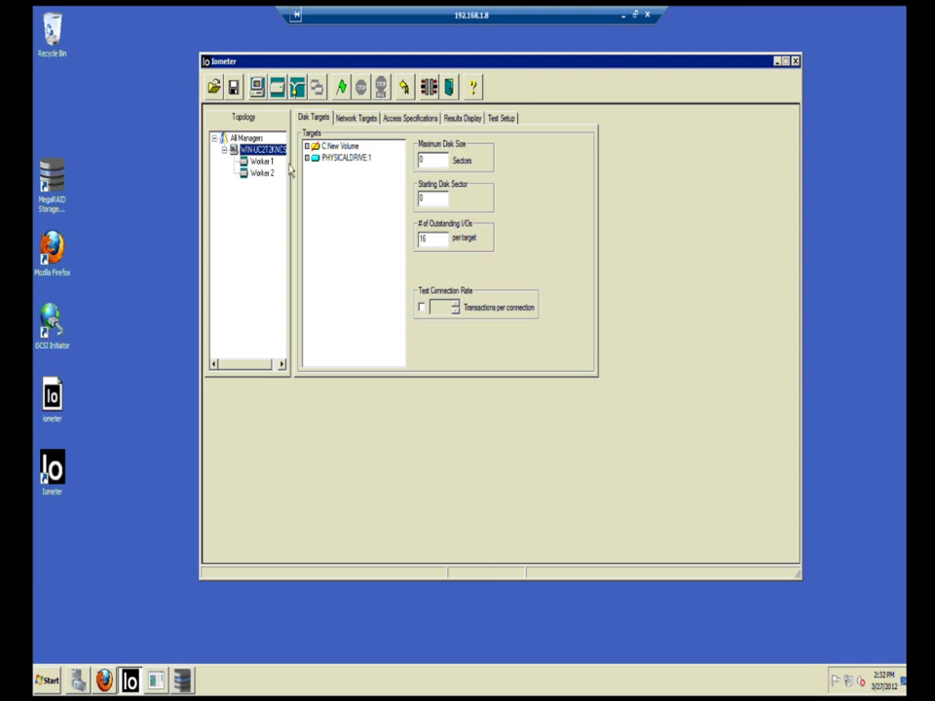
{"action": "key", "text": "Down"}
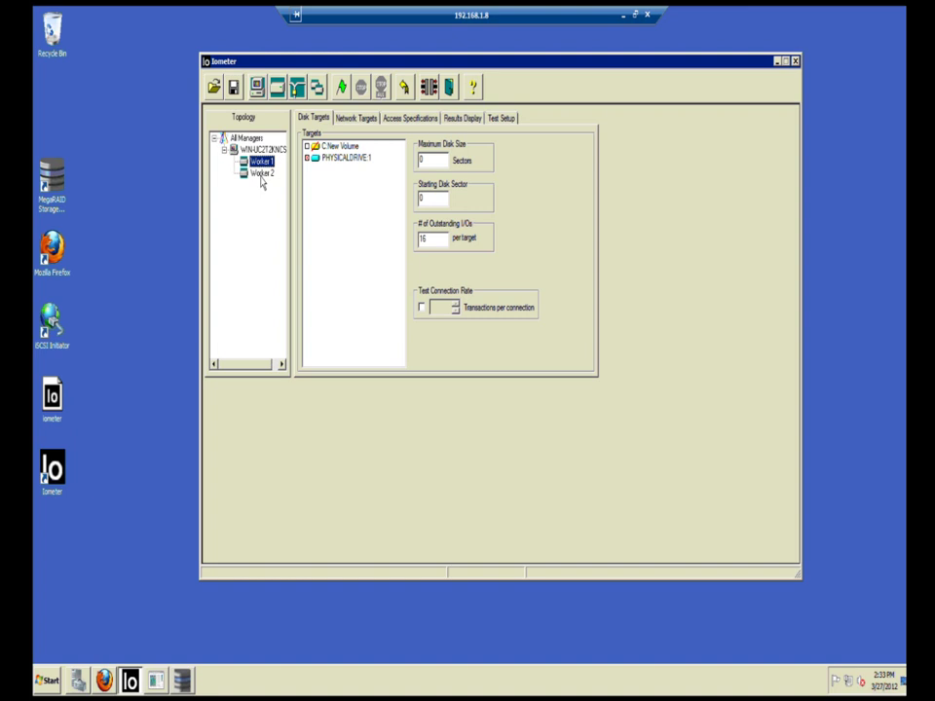
{"action": "key", "text": "Down"}
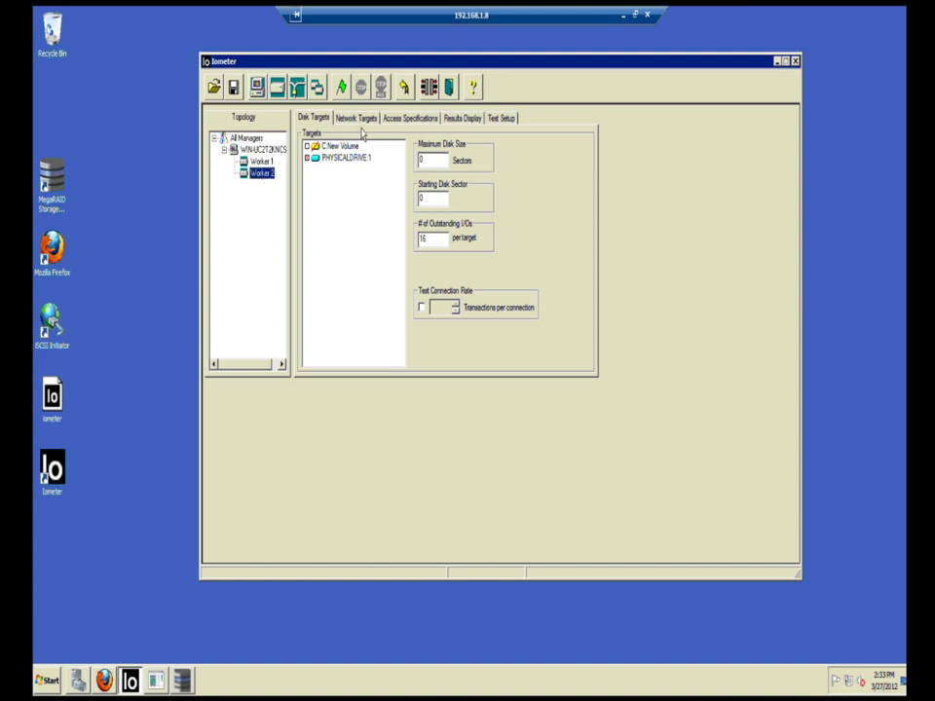
Step: Confirm Worker 1's assigned specification and open the large Total I/Os per Second gauge
{"action": "left_click", "coordinate": [396, 120]}
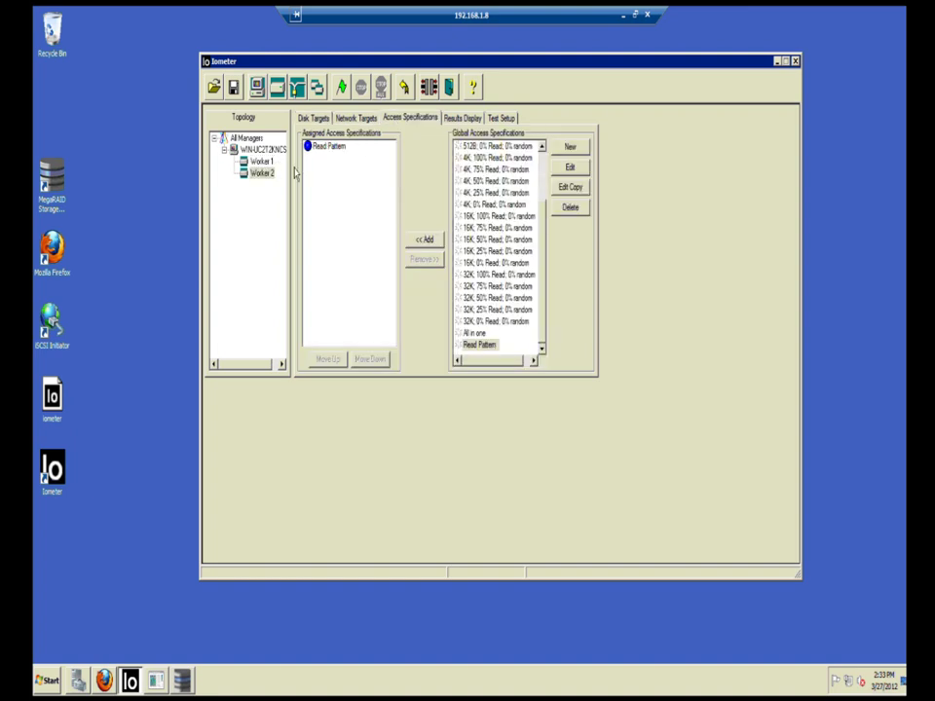
{"action": "left_click", "coordinate": [260, 161]}
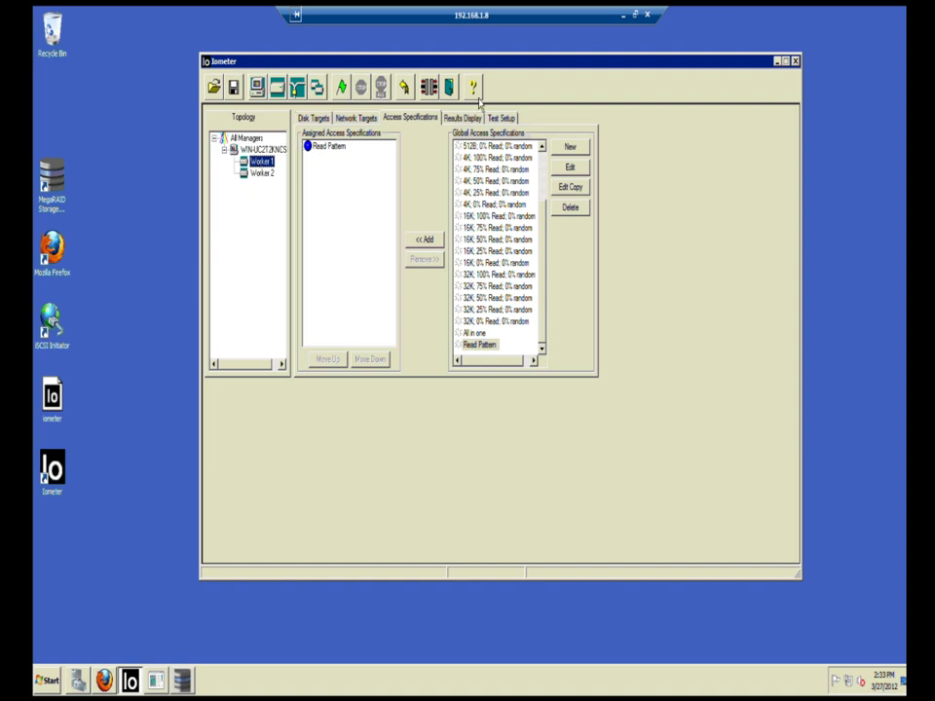
{"action": "left_click", "coordinate": [463, 118]}
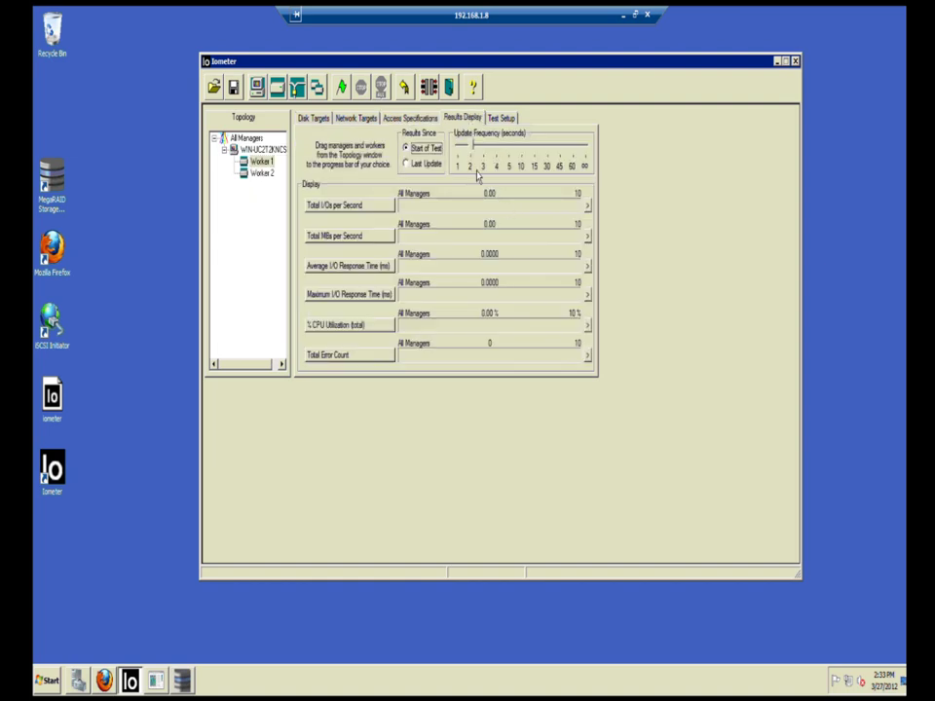
{"action": "left_click", "coordinate": [588, 207]}
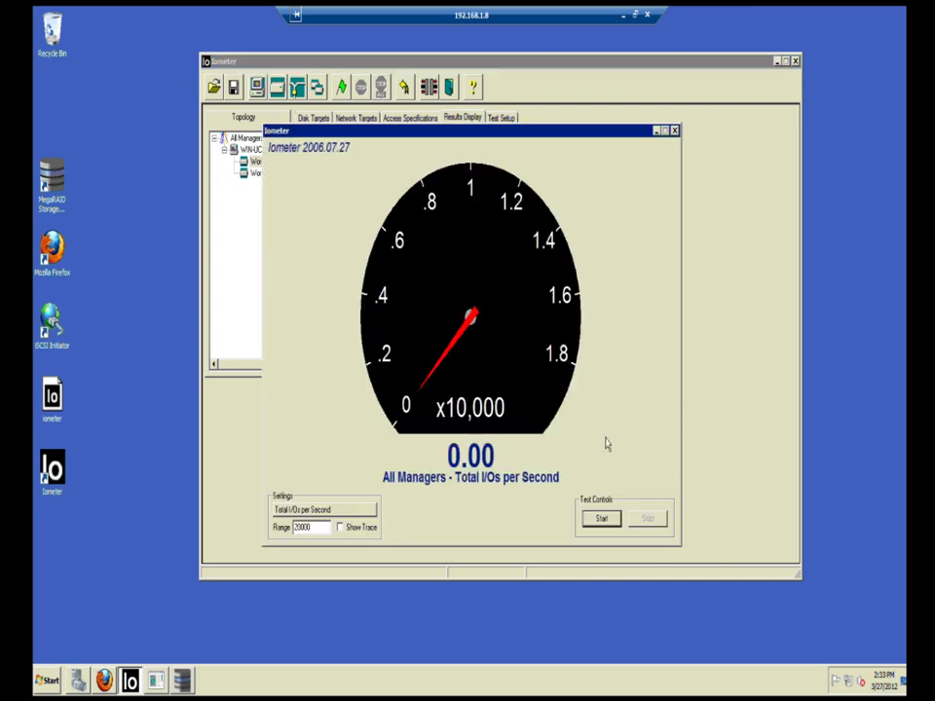
Step: Start the Read Pattern benchmark run and dismiss the Save Results prompt
{"action": "left_click", "coordinate": [606, 524]}
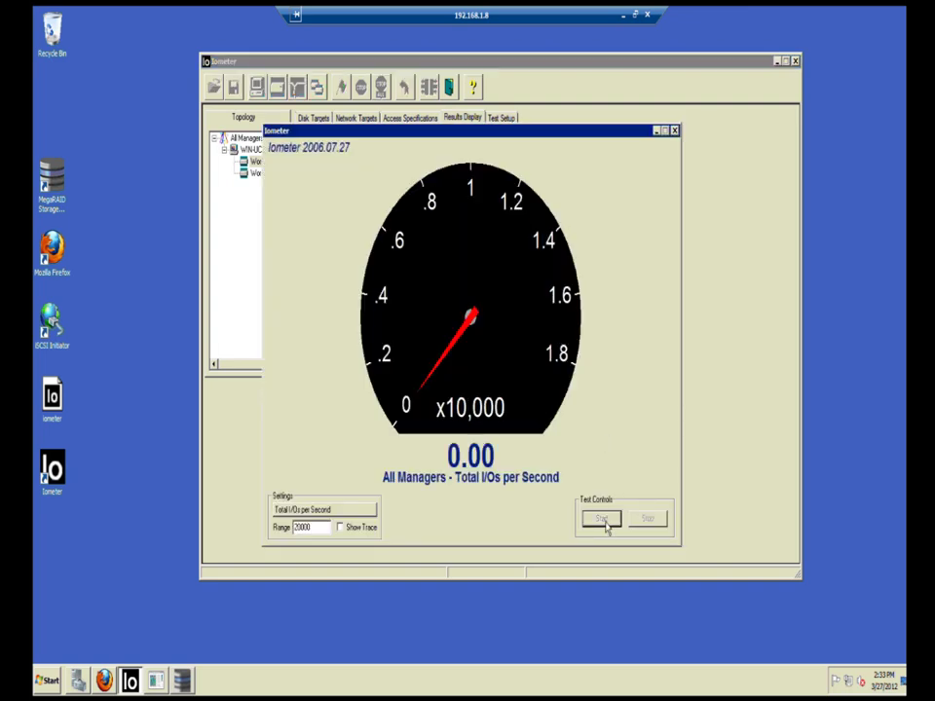
{"action": "left_click", "coordinate": [590, 474]}
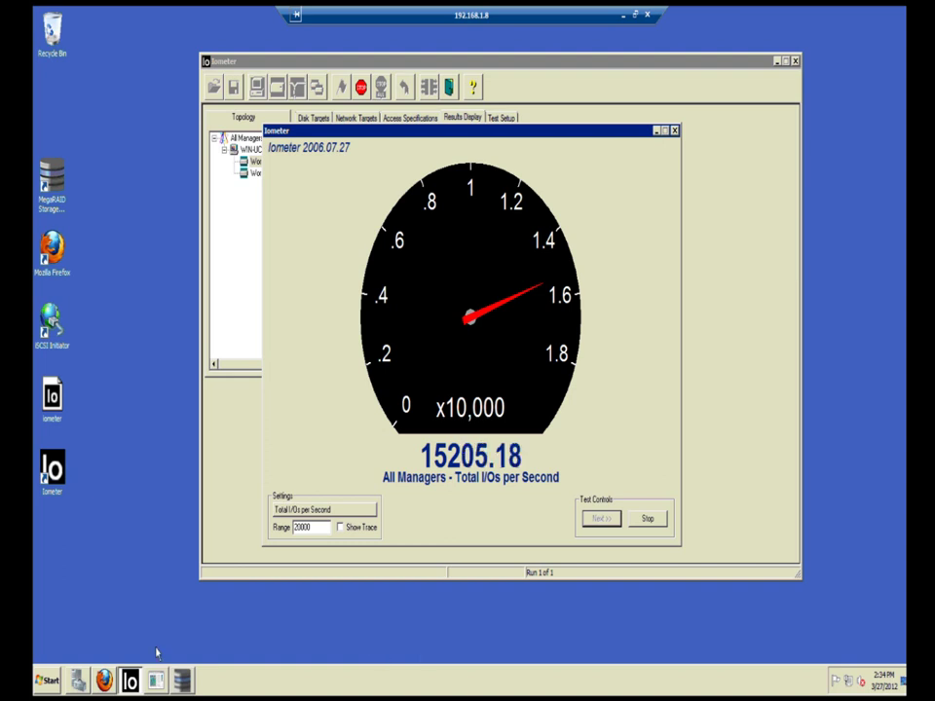
Step: Open Calculator beside the gauge and compute 1000 ÷ 9
{"action": "left_click", "coordinate": [44, 682]}
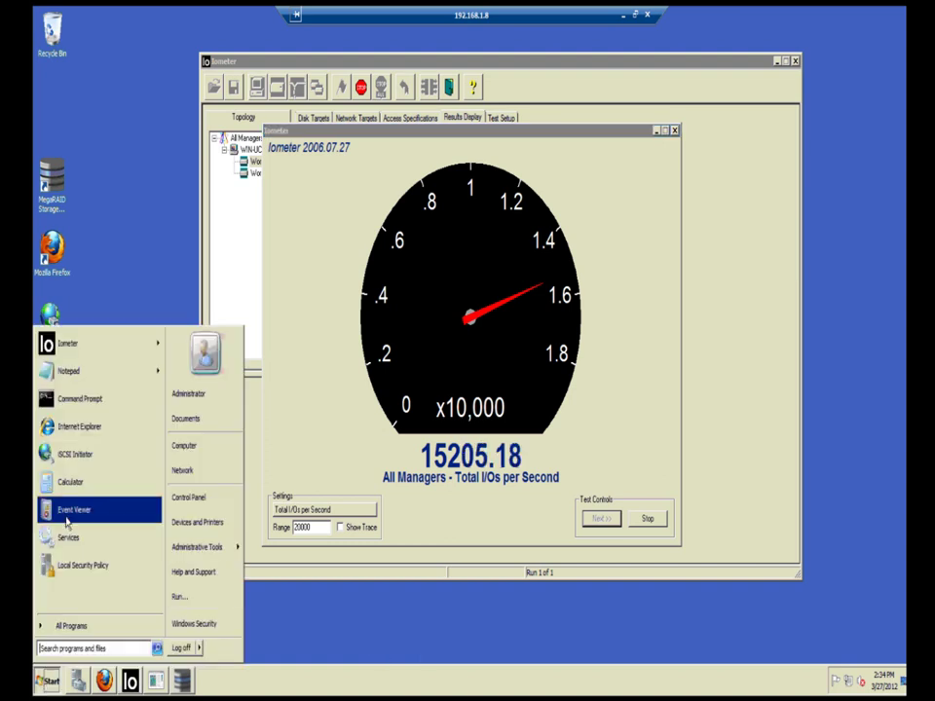
{"action": "left_click", "coordinate": [70, 482]}
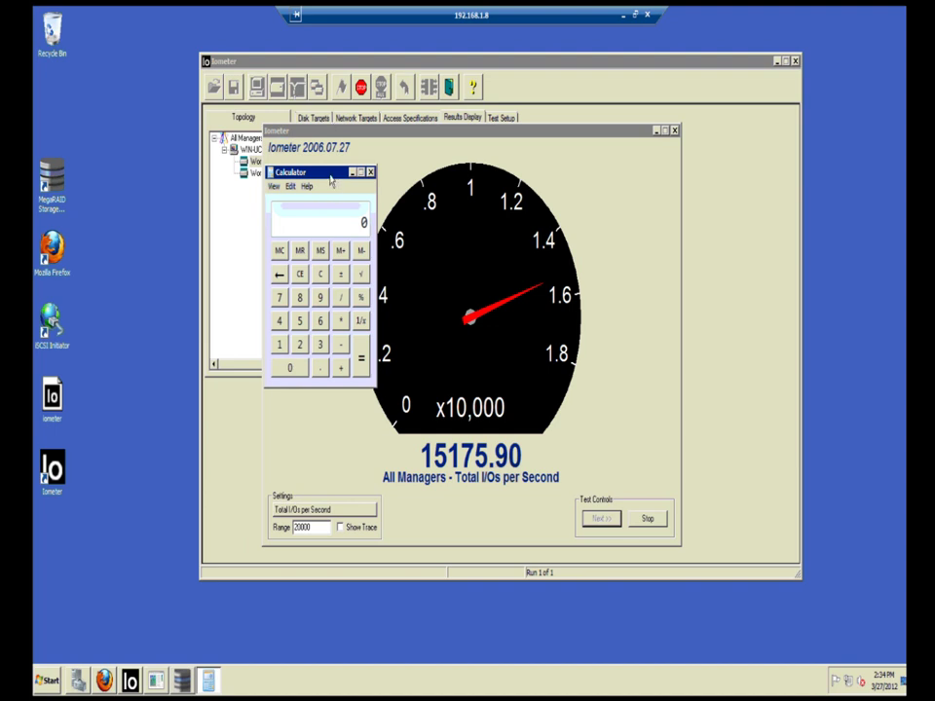
{"action": "left_click_drag", "start_coordinate": [326, 172], "coordinate": [242, 174]}
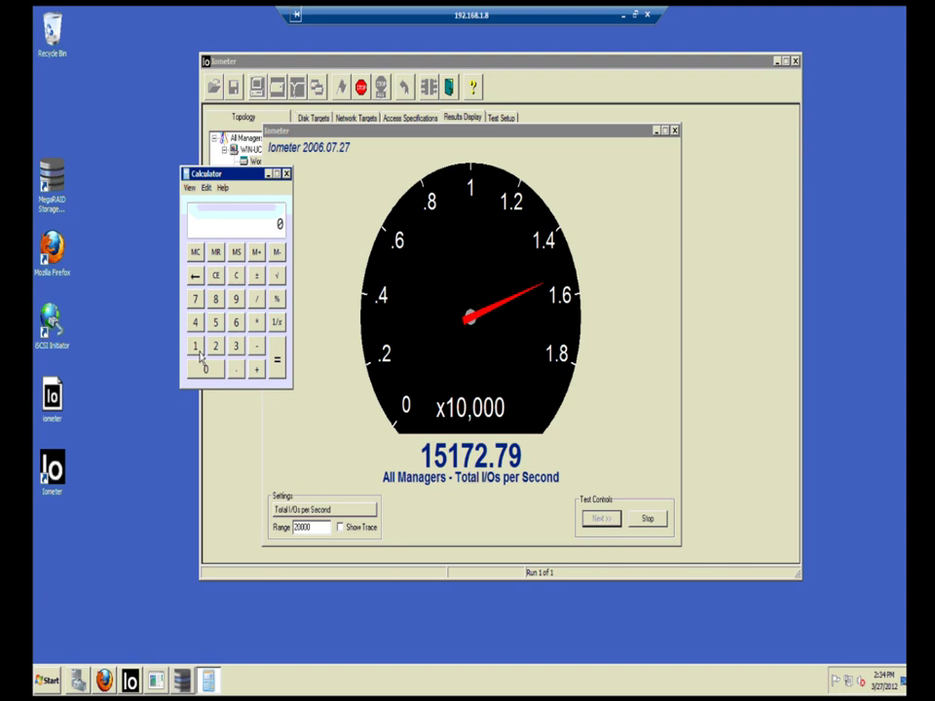
{"action": "left_click", "coordinate": [197, 349]}
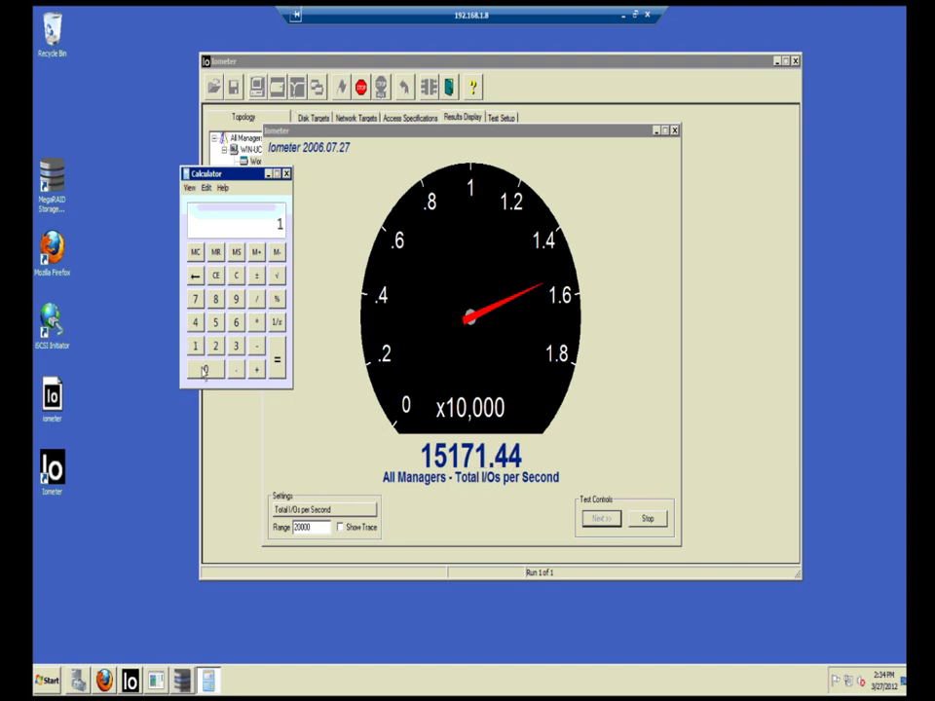
{"action": "left_click", "coordinate": [205, 370]}
{"action": "left_click", "coordinate": [205, 370]}
{"action": "left_click", "coordinate": [205, 370]}
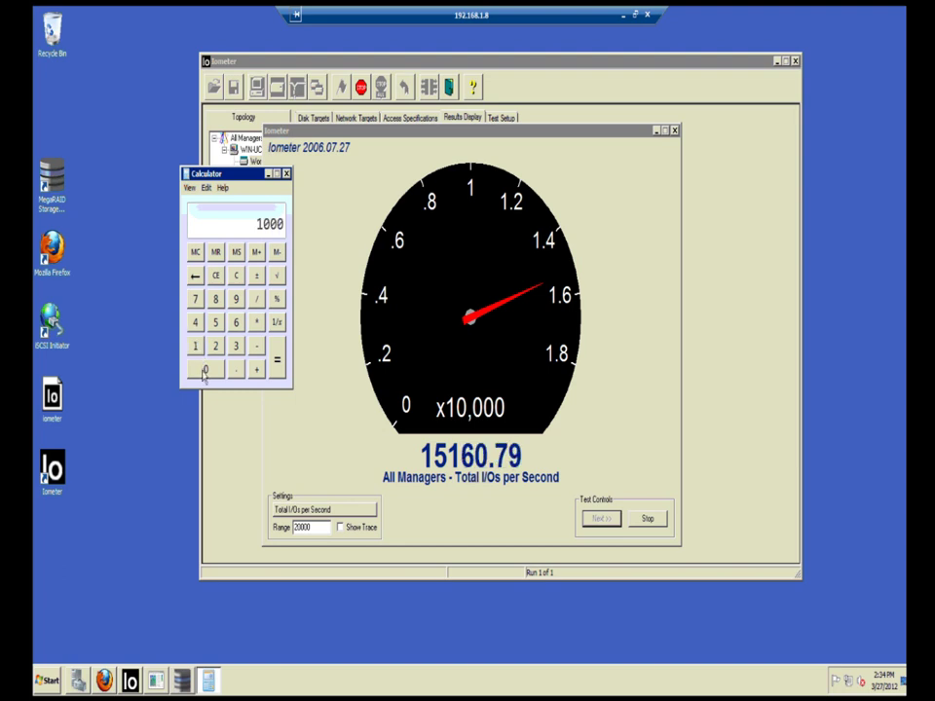
{"action": "left_click", "coordinate": [258, 302]}
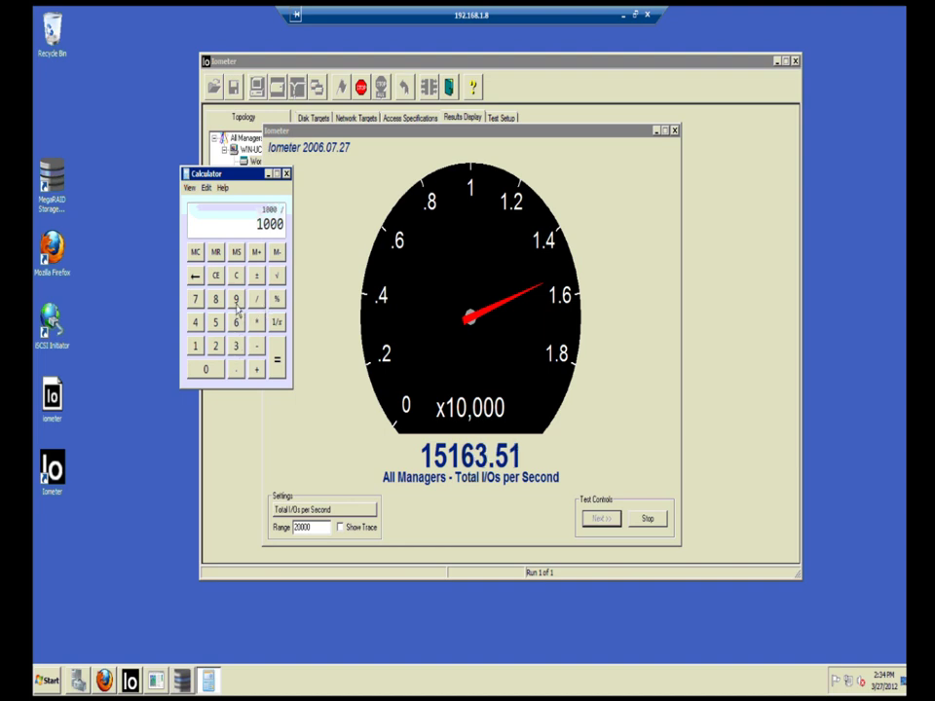
{"action": "left_click", "coordinate": [236, 300]}
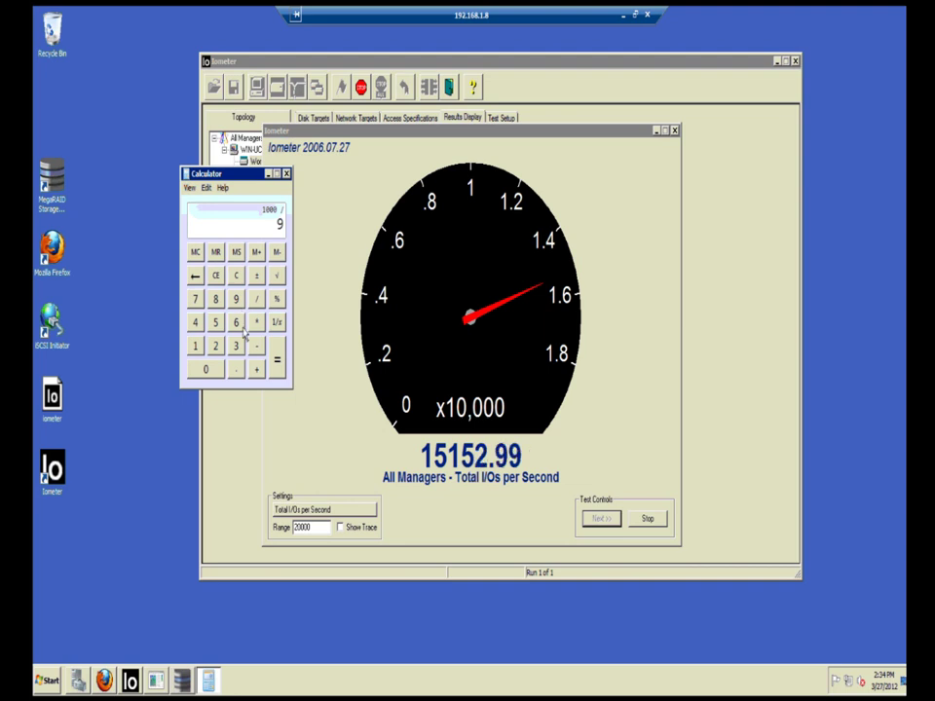
{"action": "left_click", "coordinate": [277, 365]}
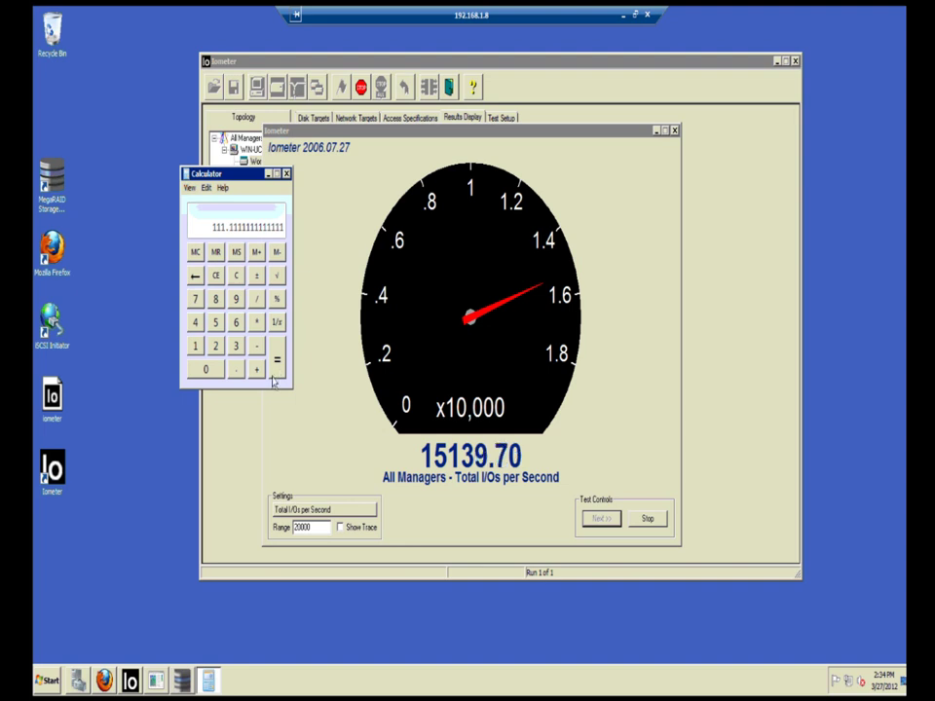
Step: Multiply the result by 14 to get 1555.5555555556
{"action": "left_click", "coordinate": [257, 322]}
{"action": "left_click", "coordinate": [196, 345]}
{"action": "left_click", "coordinate": [196, 323]}
{"action": "left_click", "coordinate": [277, 371]}
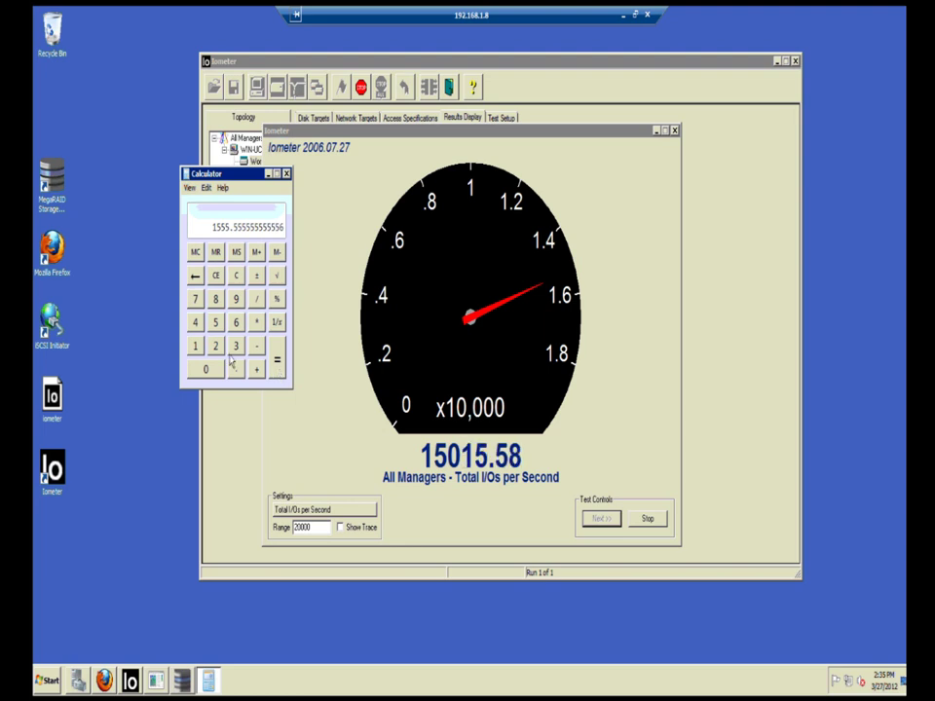
Step: Bring up MegaRAID Storage Manager and view the slot 16 CacheCade SSD's properties
{"action": "left_click", "coordinate": [184, 686]}
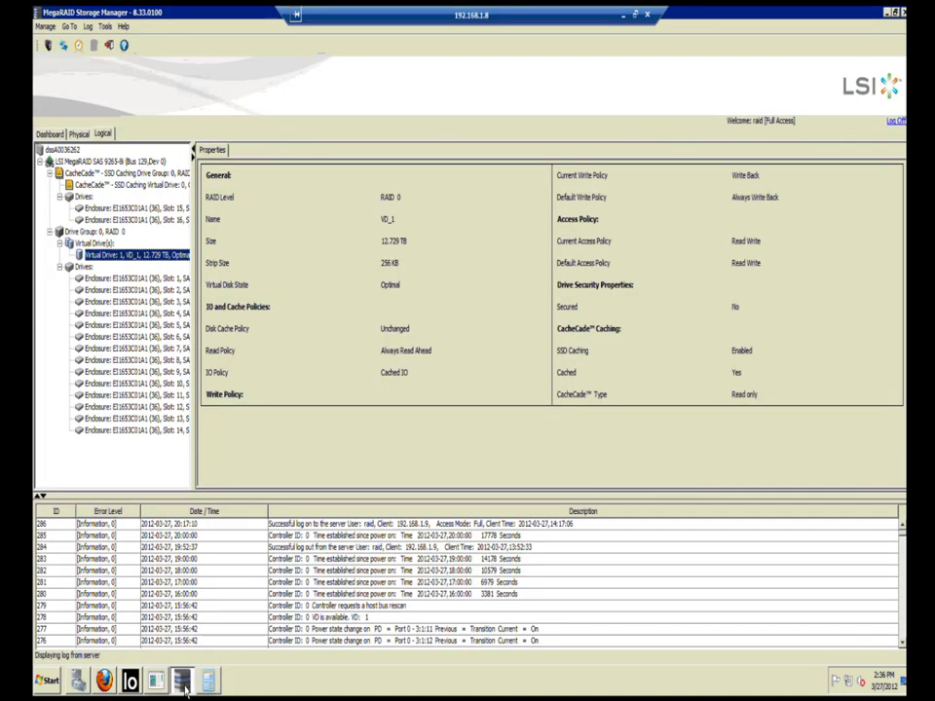
{"action": "left_click", "coordinate": [136, 222]}
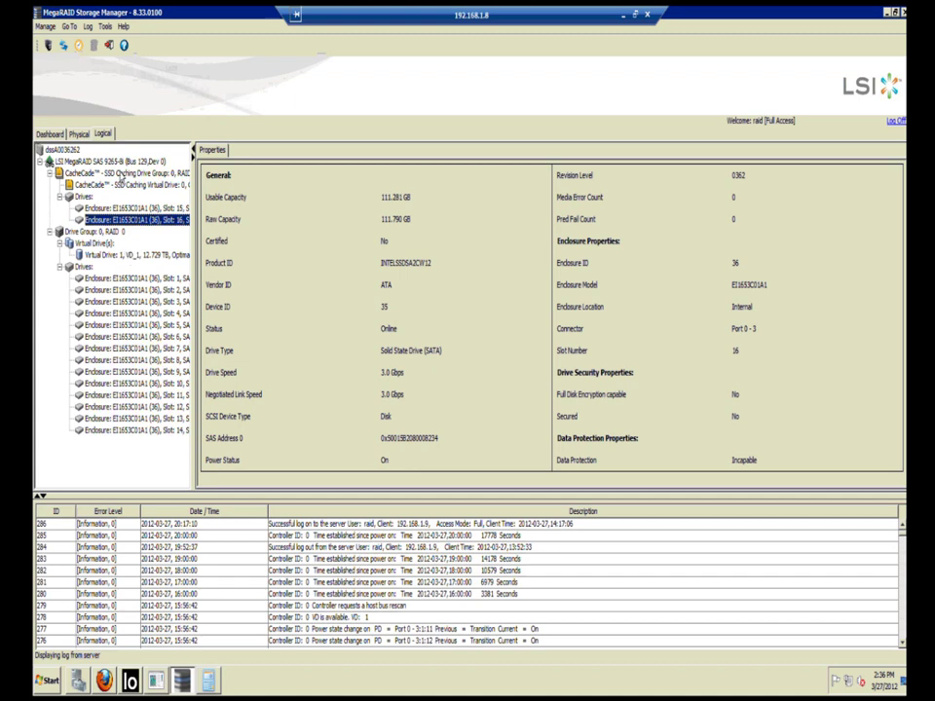
Step: Display the CacheCade_0 virtual drive's properties: RAID 1, 111.281 GB, Write Through
{"action": "left_click", "coordinate": [117, 185]}
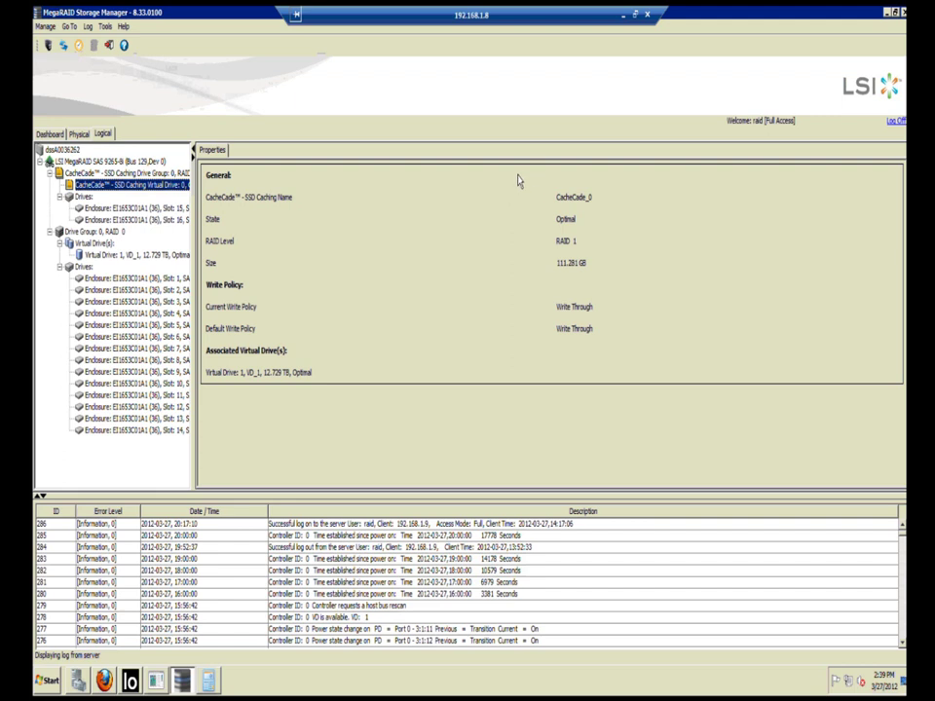
Step: Minimise MegaRAID, close Calculator, stop the Iometer test, then close the gauge and Iometer
{"action": "left_click", "coordinate": [888, 12]}
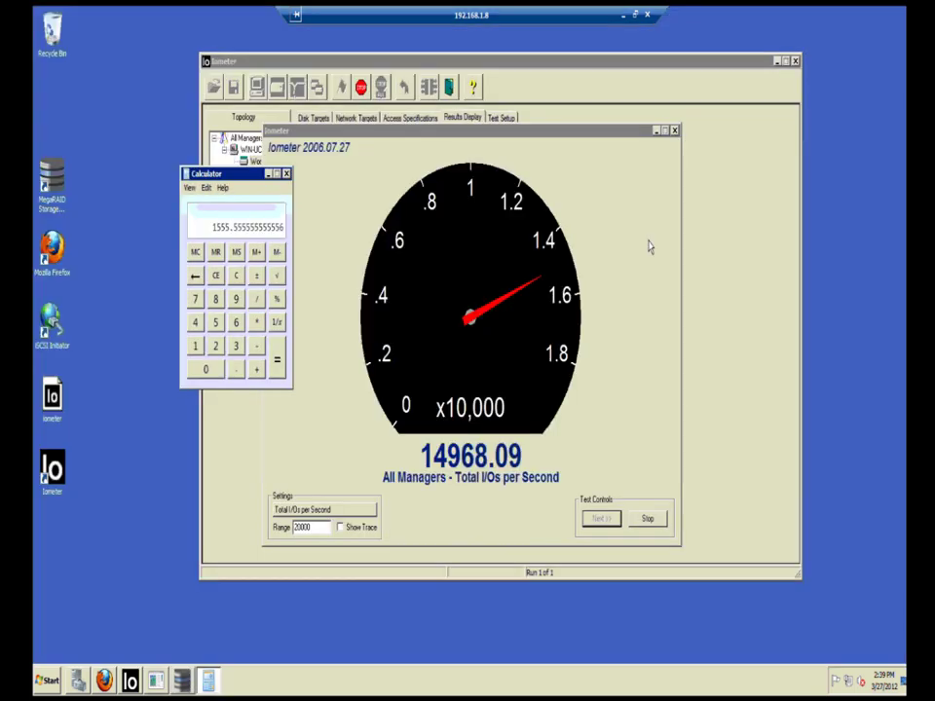
{"action": "left_click", "coordinate": [287, 174]}
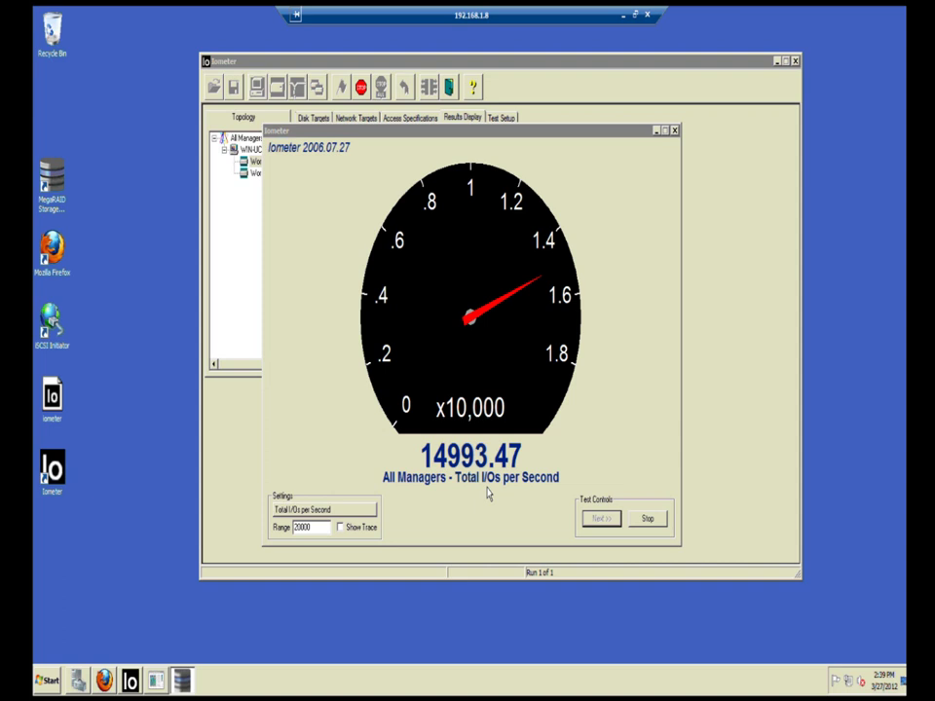
{"action": "left_click", "coordinate": [648, 521]}
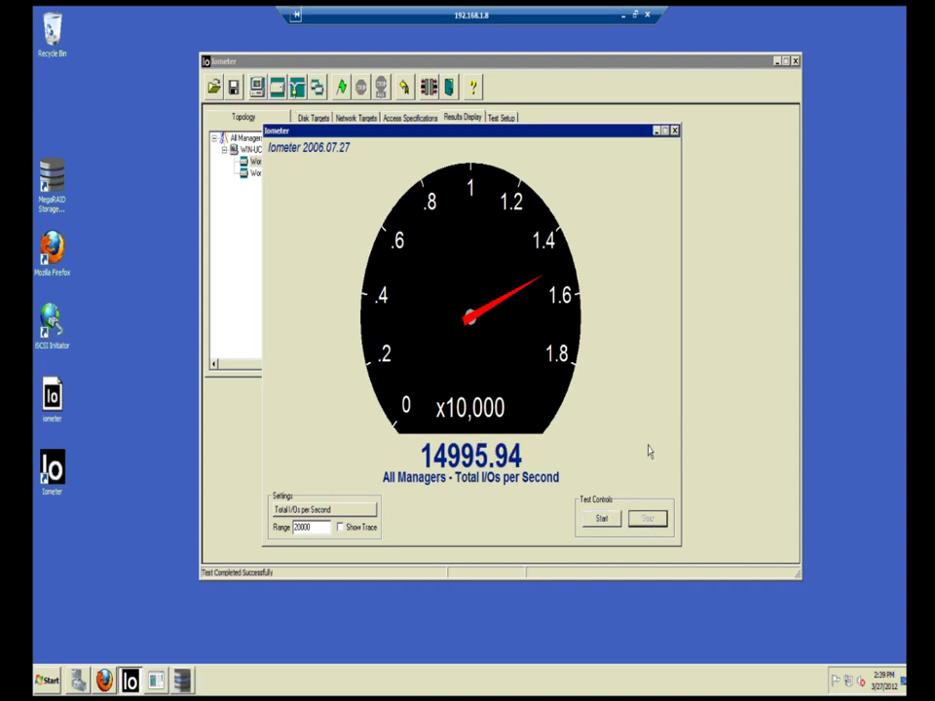
{"action": "left_click", "coordinate": [674, 129]}
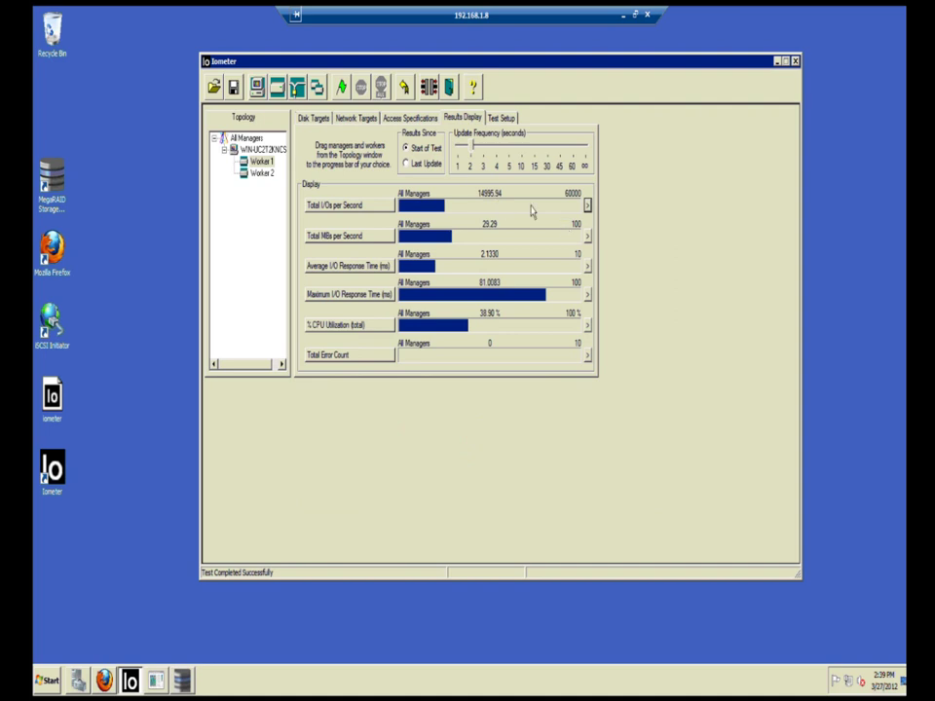
{"action": "left_click", "coordinate": [796, 62]}
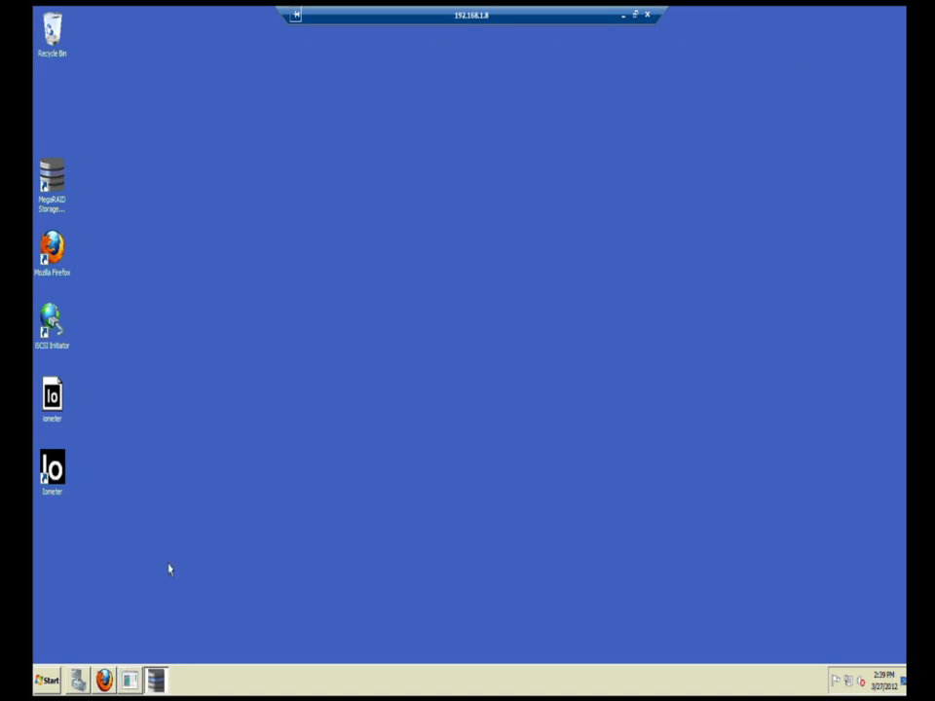
Step: Minimise the remote desktop and select the DSS saved session in PuTTY
{"action": "left_click", "coordinate": [624, 15]}
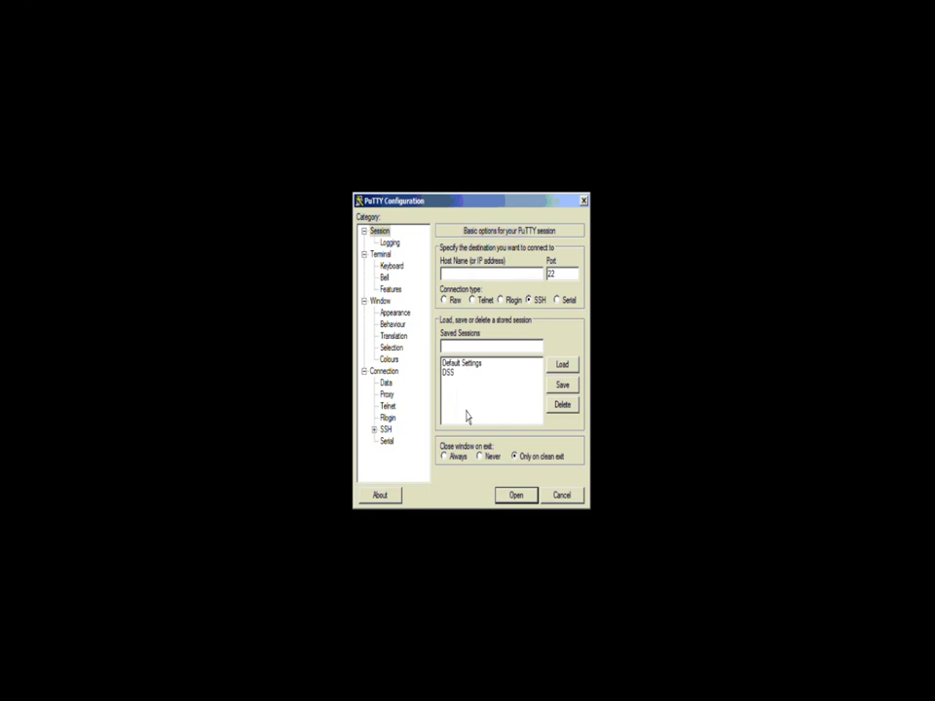
{"action": "left_click", "coordinate": [448, 374]}
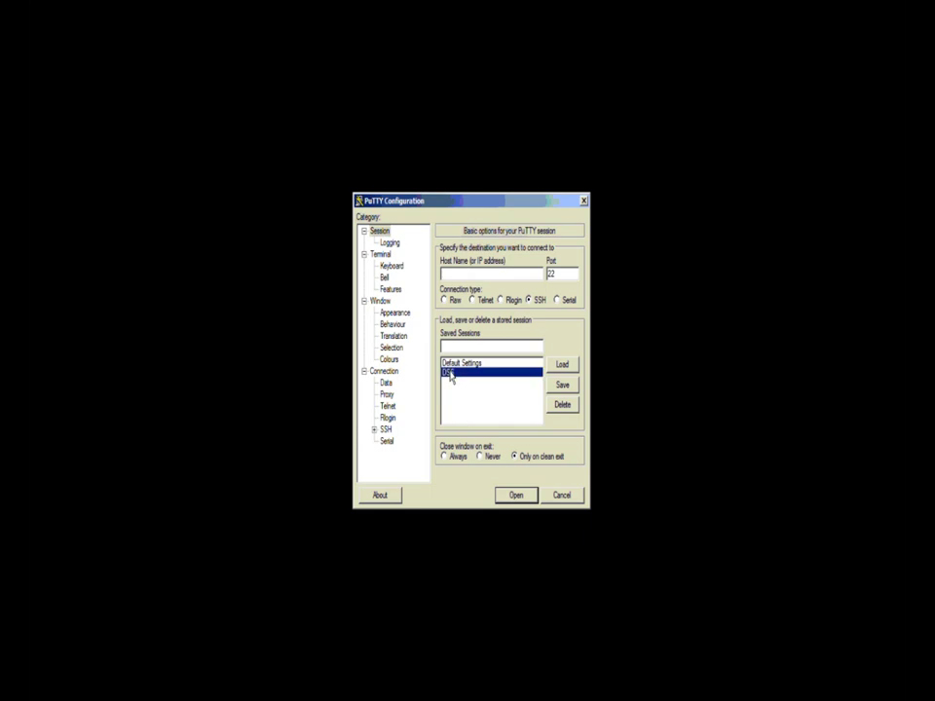
Step: Connect to the DSS unit over SSH and log in as cli
{"action": "left_click", "coordinate": [562, 364]}
{"action": "left_click", "coordinate": [516, 494]}
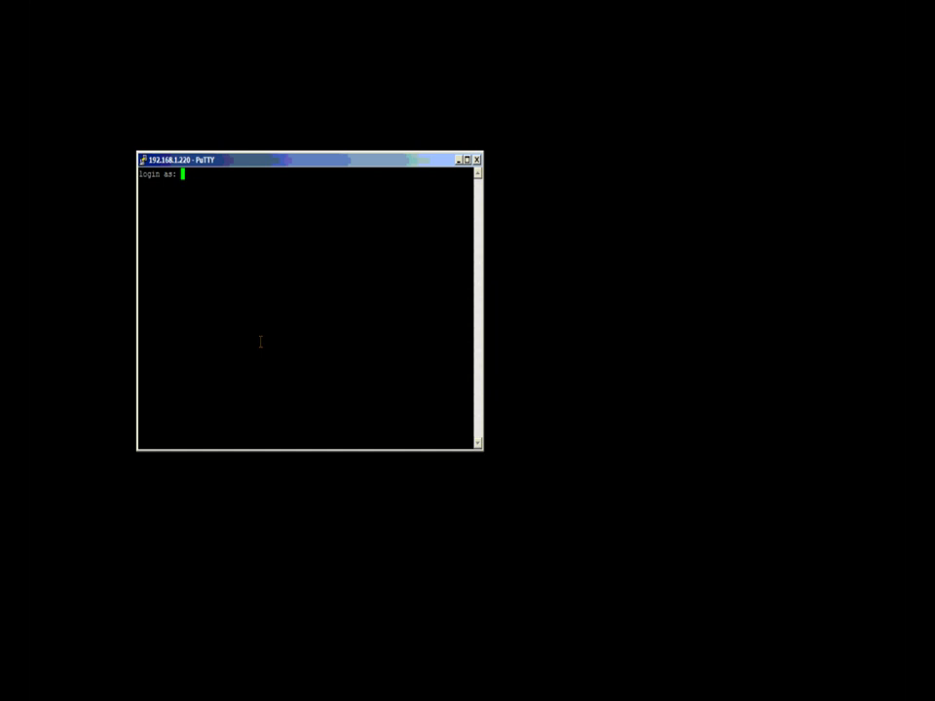
{"action": "type", "text": "cli"}
{"action": "key", "text": "Return"}
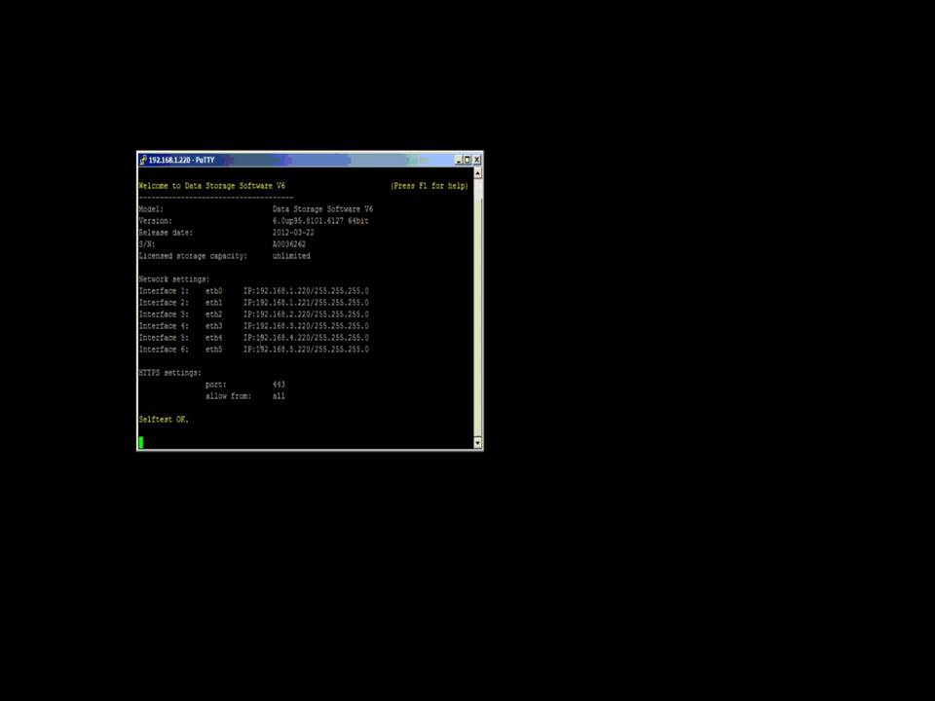
Step: Enter Extended tools with the administrator password, delete the units' content, and reboot DSS
{"action": "key", "text": "ctrl+alt+x"}
{"action": "key", "text": "Return"}
{"action": "type", "text": "admin"}
{"action": "key", "text": "Return"}
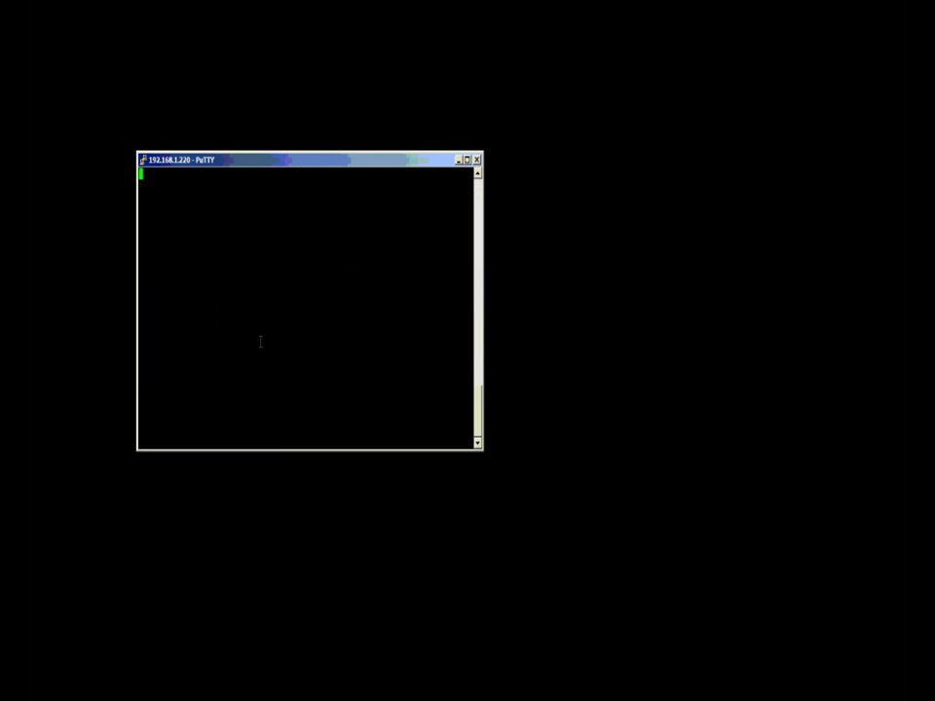
{"action": "key", "text": "Down"}
{"action": "key", "text": "Down"}
{"action": "key", "text": "Down"}
{"action": "key", "text": "Down"}
{"action": "key", "text": "Down"}
{"action": "key", "text": "Down"}
{"action": "key", "text": "Down"}
{"action": "key", "text": "Down"}
{"action": "key", "text": "Down"}
{"action": "key", "text": "Down"}
{"action": "key", "text": "Down"}
{"action": "key", "text": "Down"}
{"action": "key", "text": "Down"}
{"action": "key", "text": "Down"}
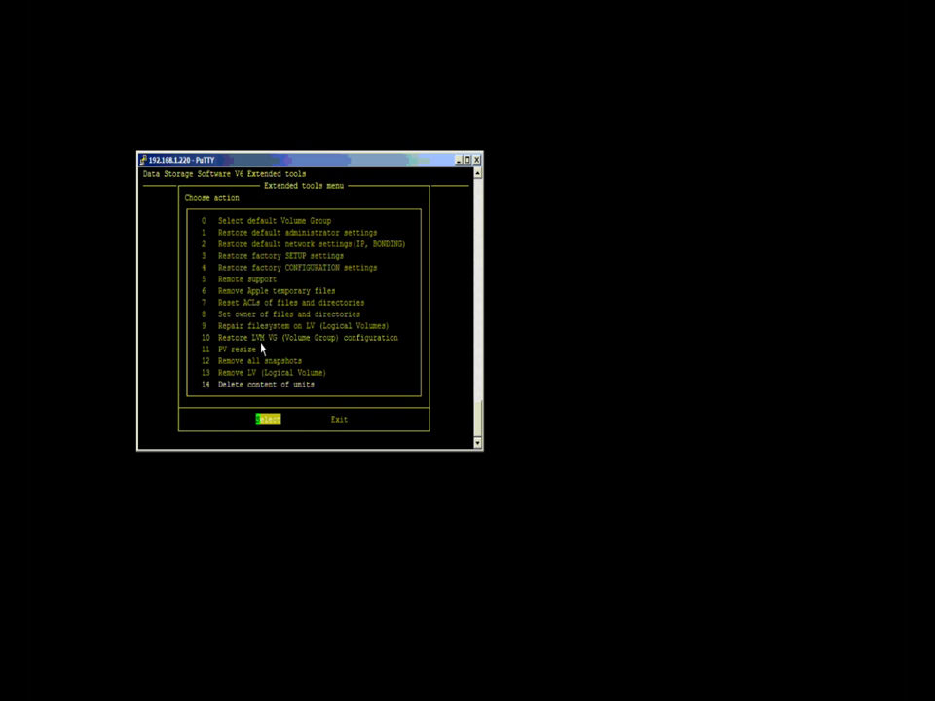
{"action": "key", "text": "Return"}
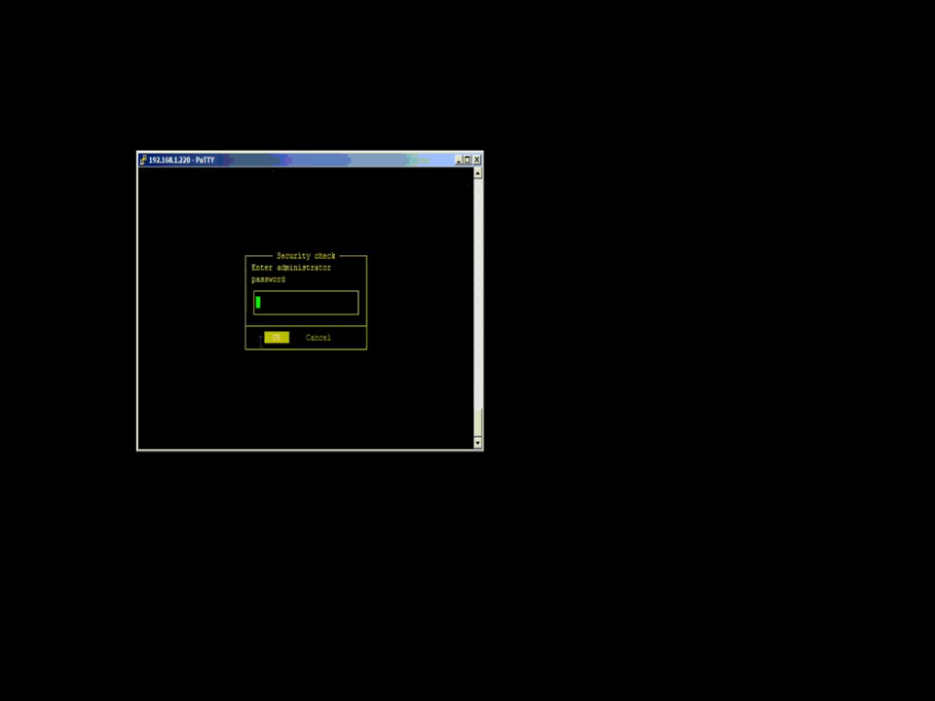
{"action": "key", "text": "Return"}
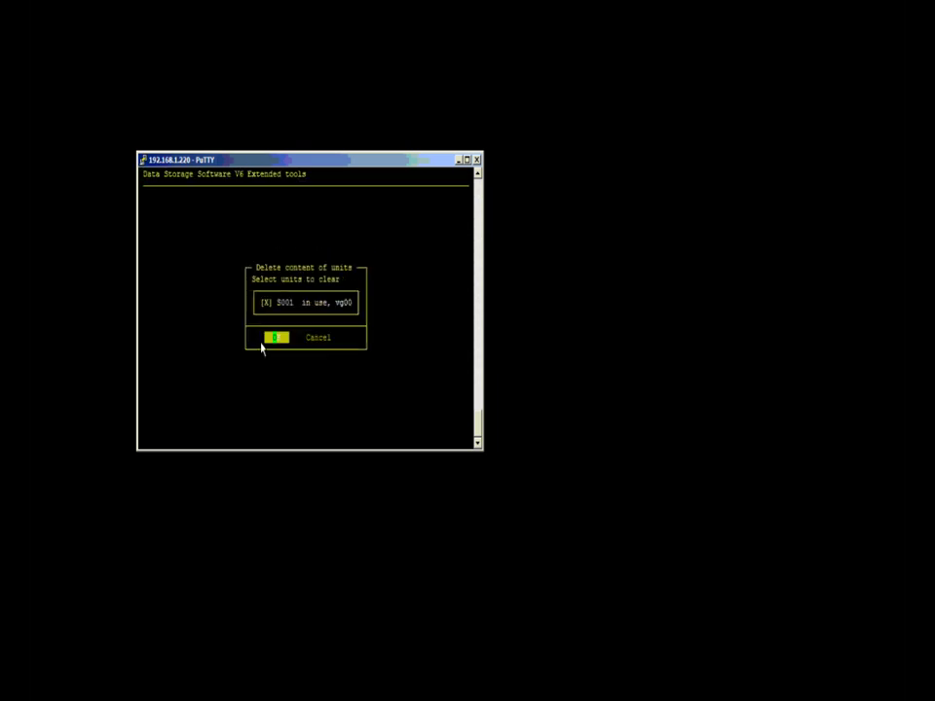
{"action": "key", "text": "Return"}
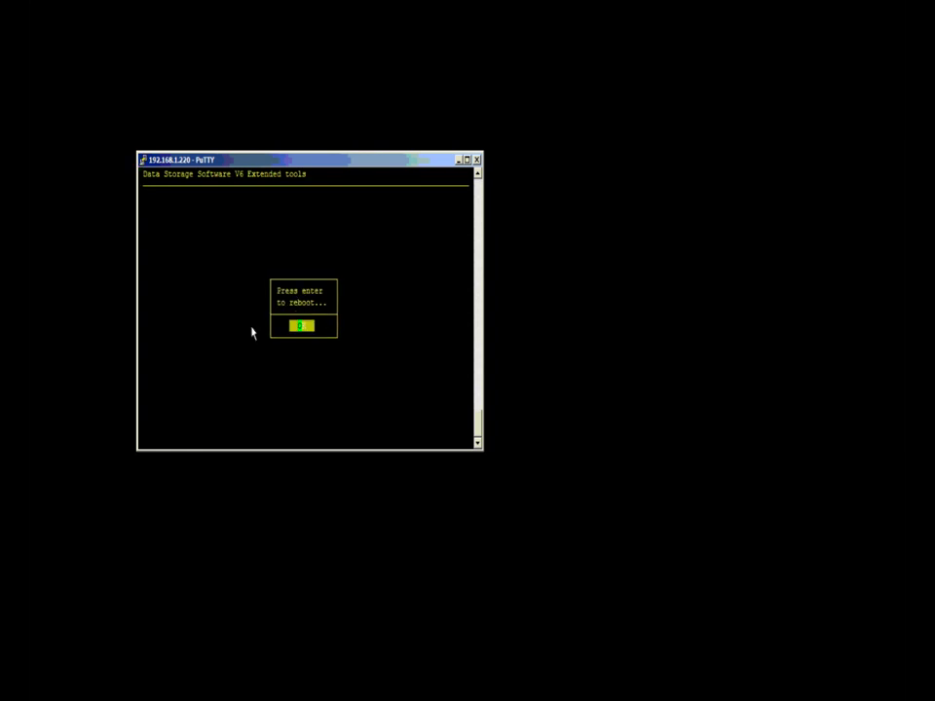
{"action": "key", "text": "Return"}
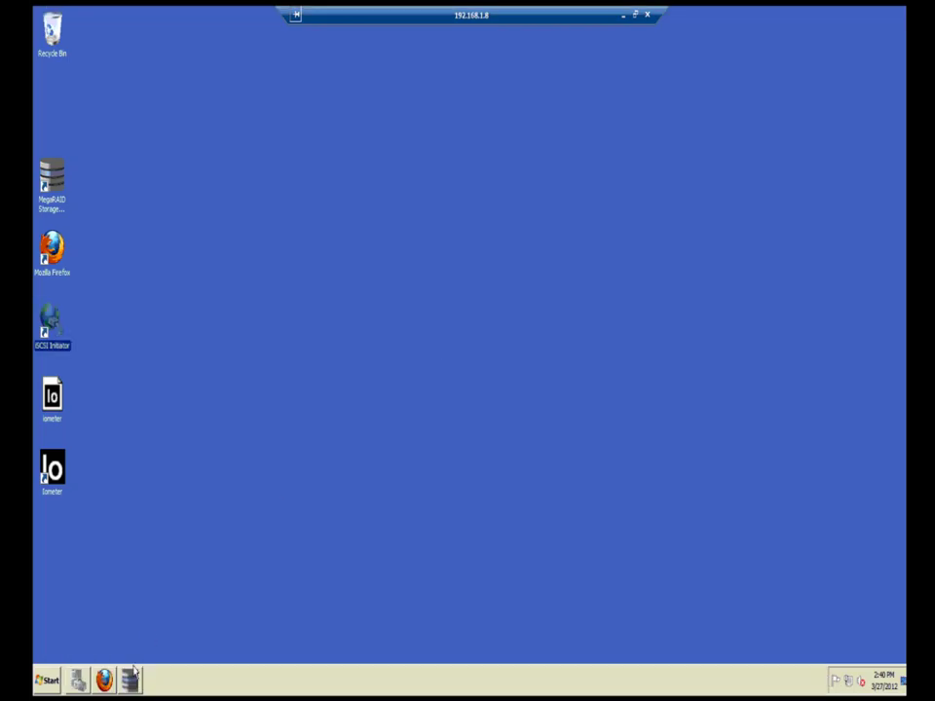
Step: Reopen MegaRAID, view Virtual Drive 1 (VD_1), and decline re-login after the lost connection
{"action": "left_click", "coordinate": [130, 679]}
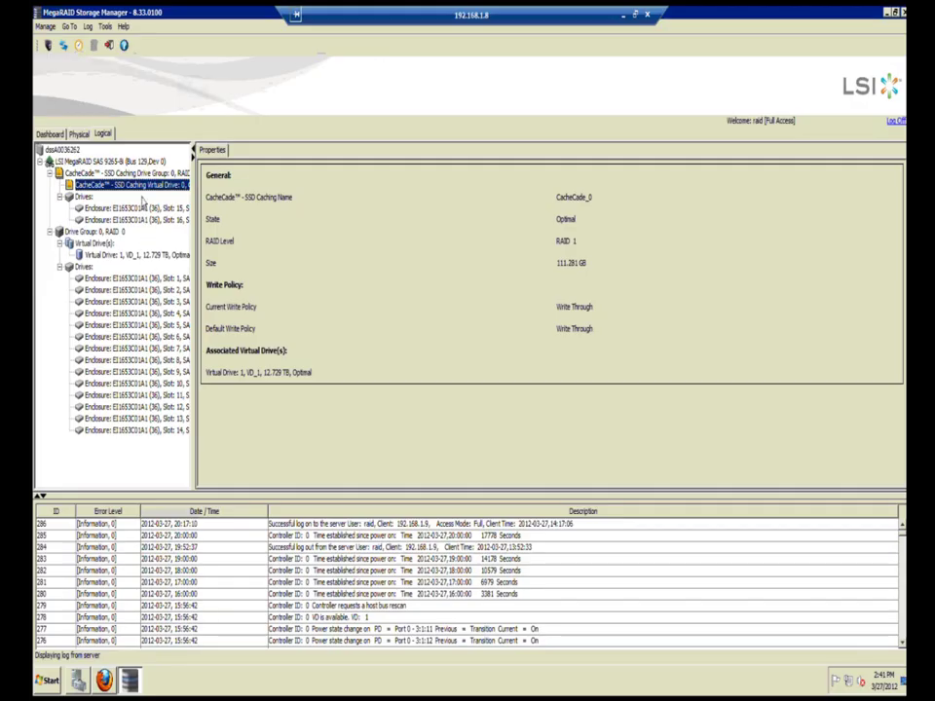
{"action": "right_click", "coordinate": [146, 185]}
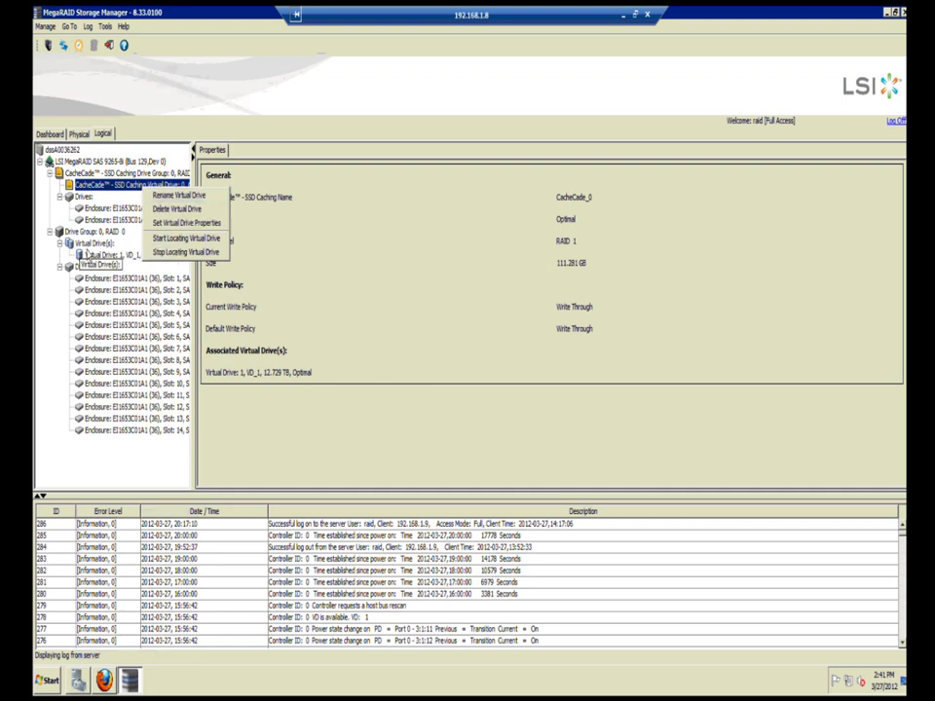
{"action": "left_click", "coordinate": [61, 192]}
{"action": "left_click", "coordinate": [102, 256]}
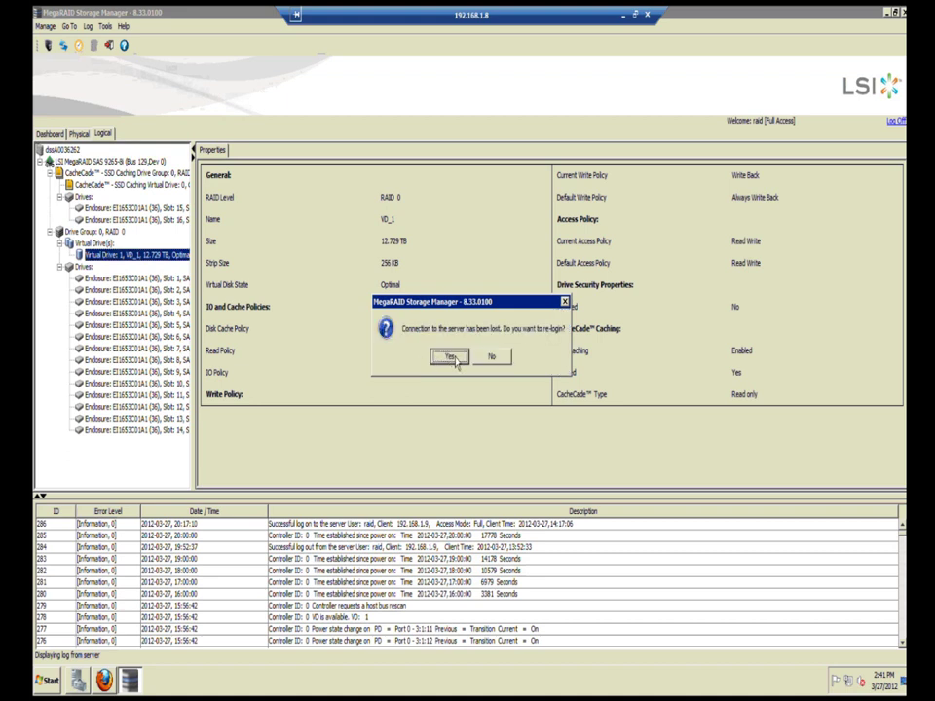
{"action": "left_click", "coordinate": [489, 357]}
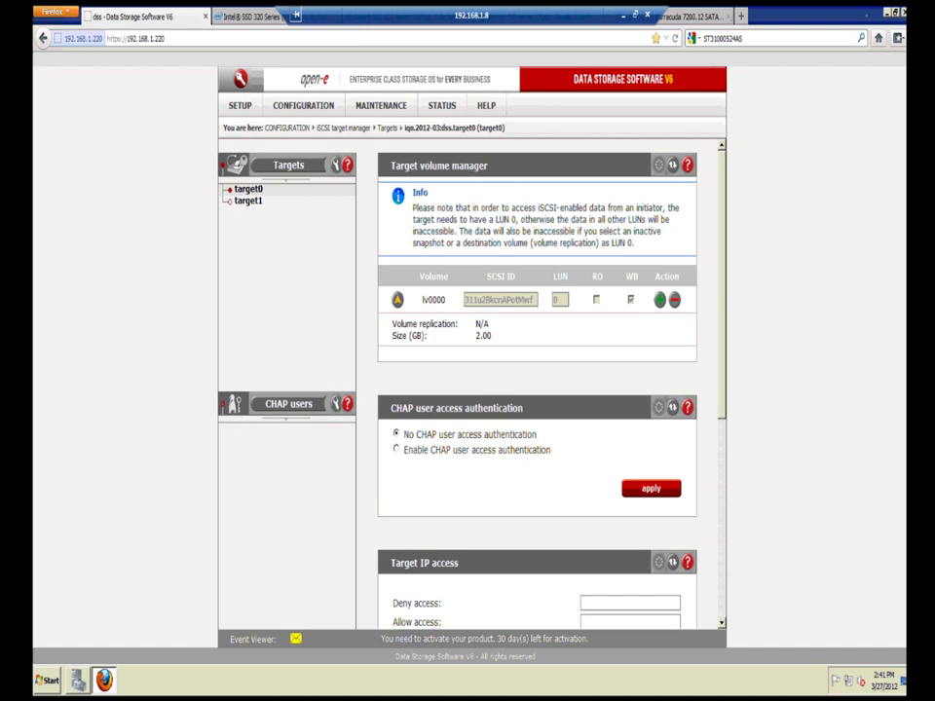
{"action": "left_click", "coordinate": [743, 16]}
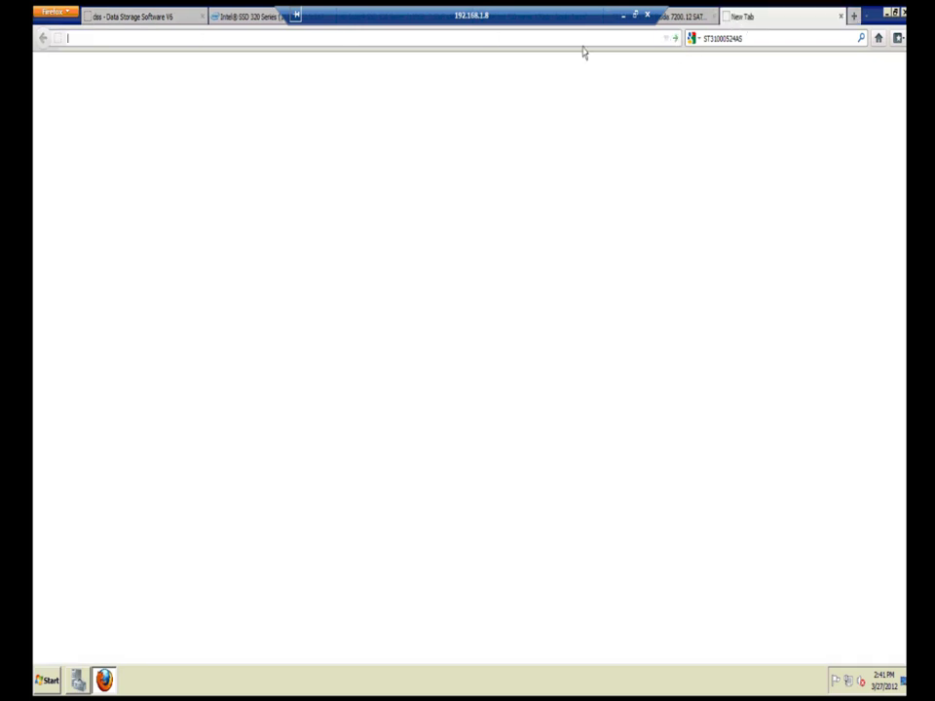
{"action": "left_click", "coordinate": [668, 39]}
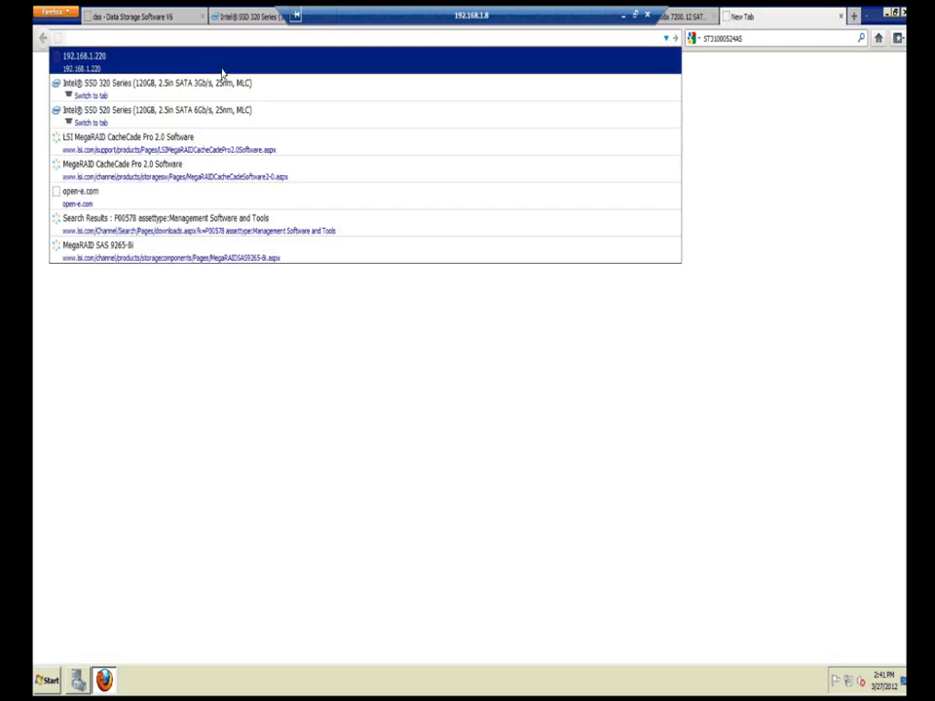
{"action": "left_click", "coordinate": [192, 37]}
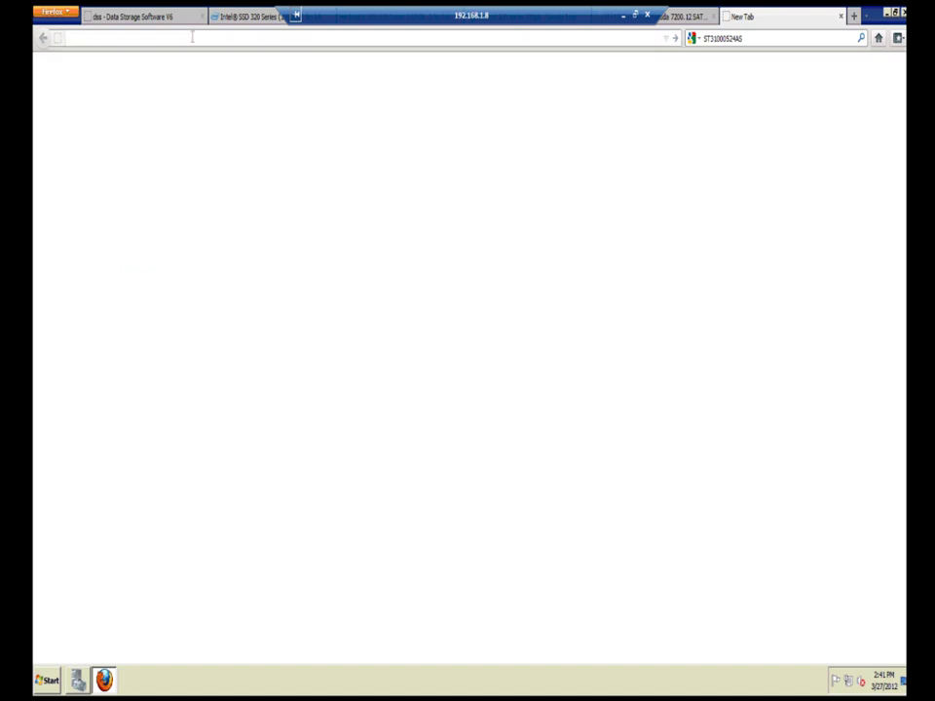
{"action": "type", "text": "www"}
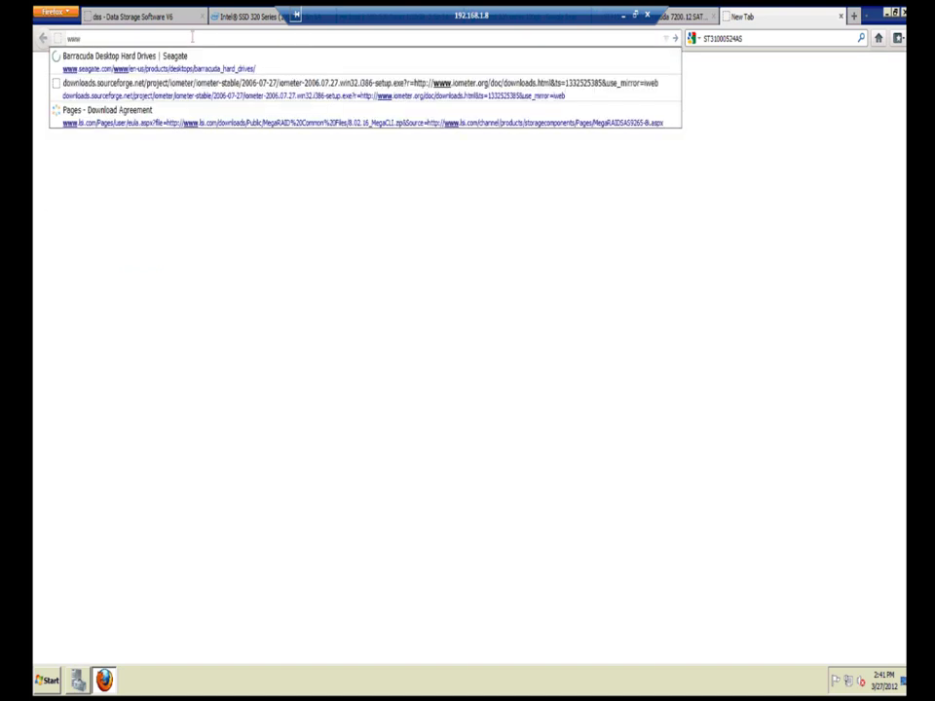
{"action": "type", "text": ".open-e"}
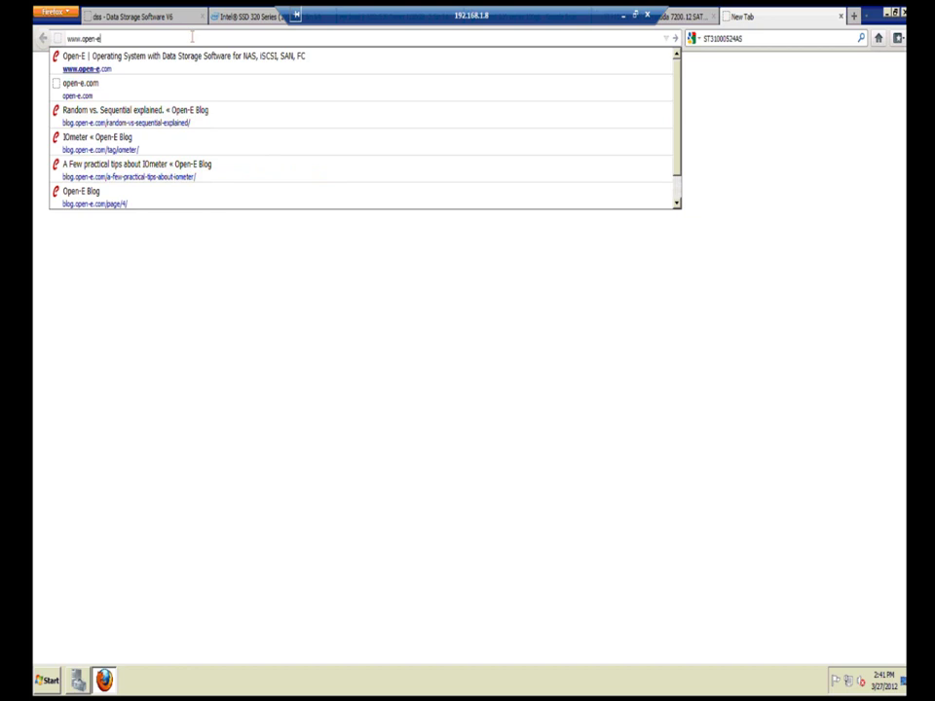
{"action": "type", "text": ".com"}
{"action": "key", "text": "Return"}
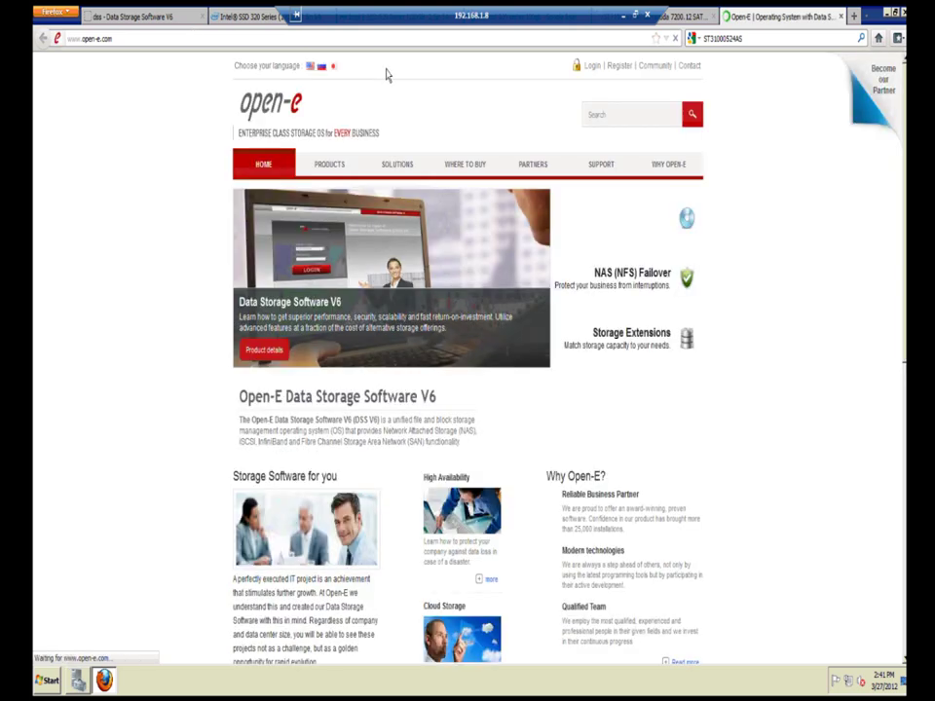
{"action": "scroll", "coordinate": [729, 257], "scroll_direction": "down", "scroll_amount": 10}
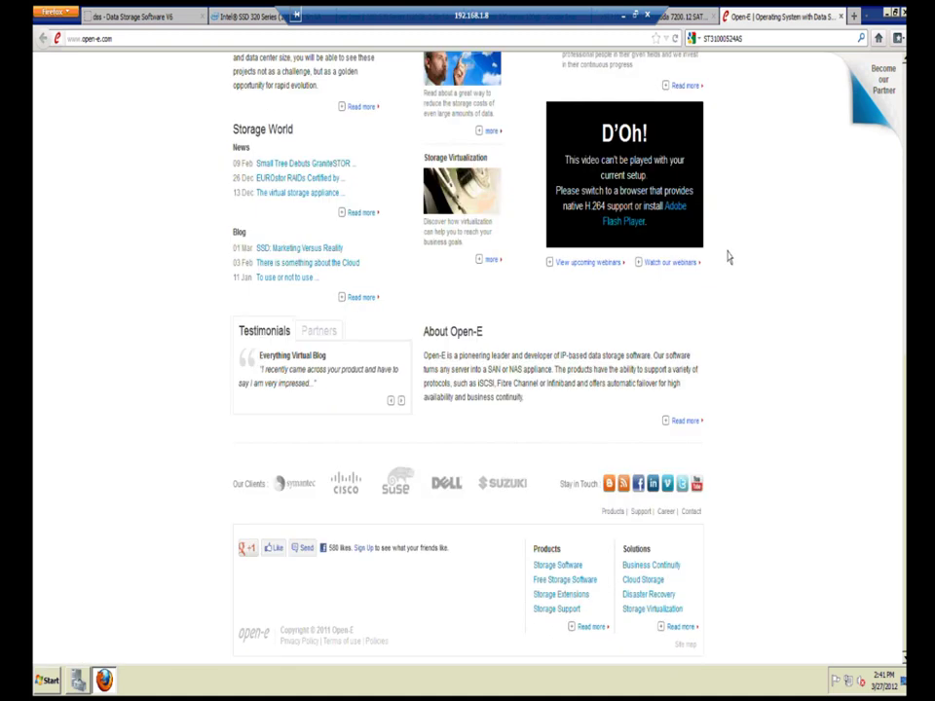
Step: Replace 'www' in the address with 'blog' and load it, landing on a Server not found error
{"action": "left_click", "coordinate": [68, 38]}
{"action": "double_click", "coordinate": [62, 31]}
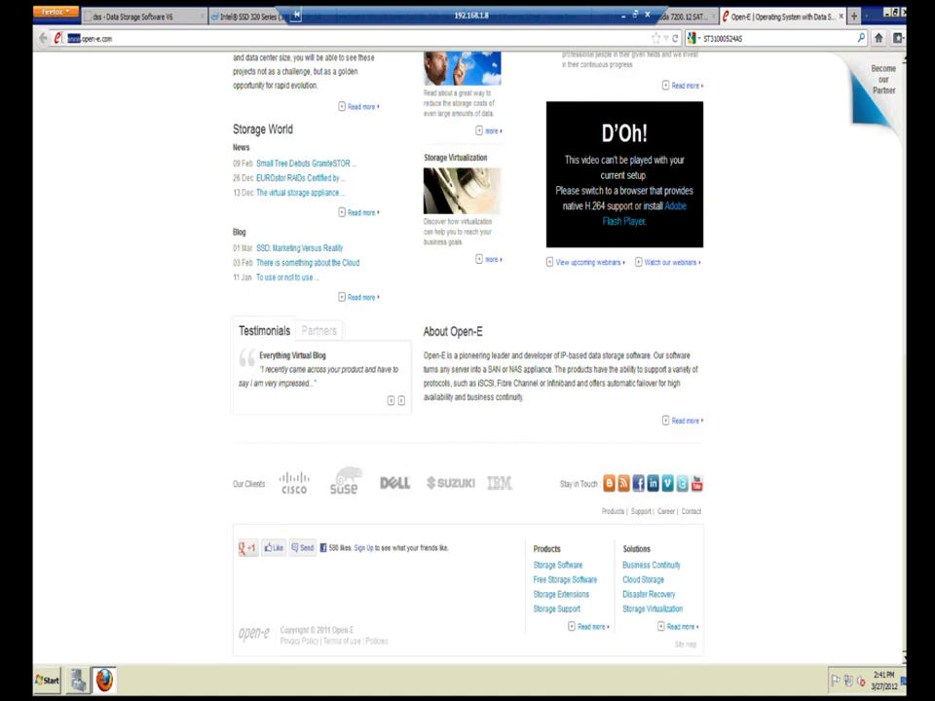
{"action": "type", "text": "blog"}
{"action": "key", "text": "Return"}
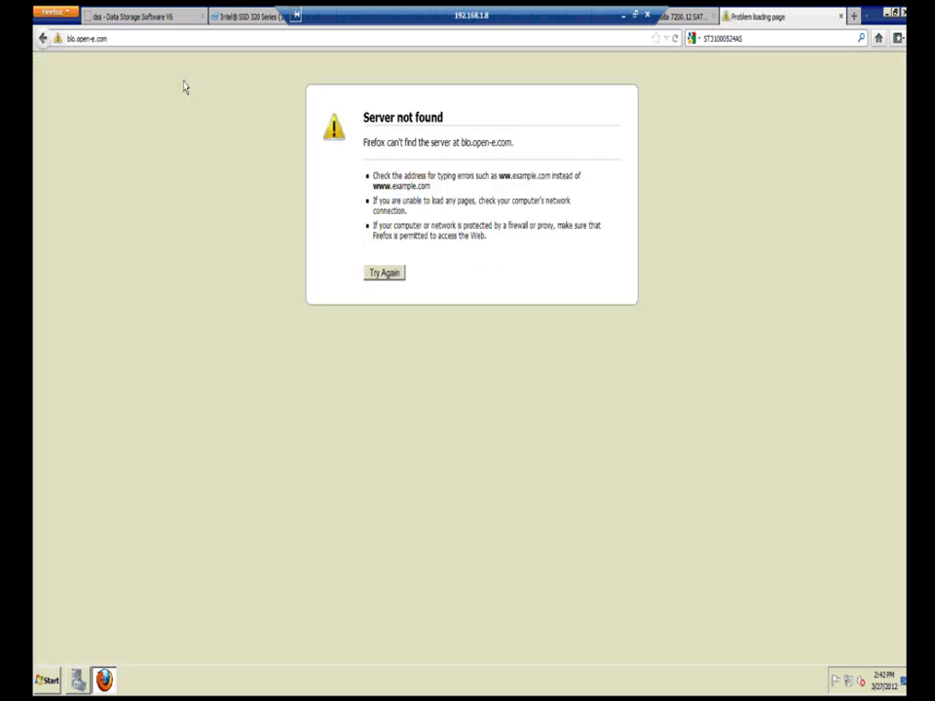
Step: Correct the address to blog.open-e.com and browse the blog front page posts
{"action": "type", "text": "g"}
{"action": "key", "text": "Return"}
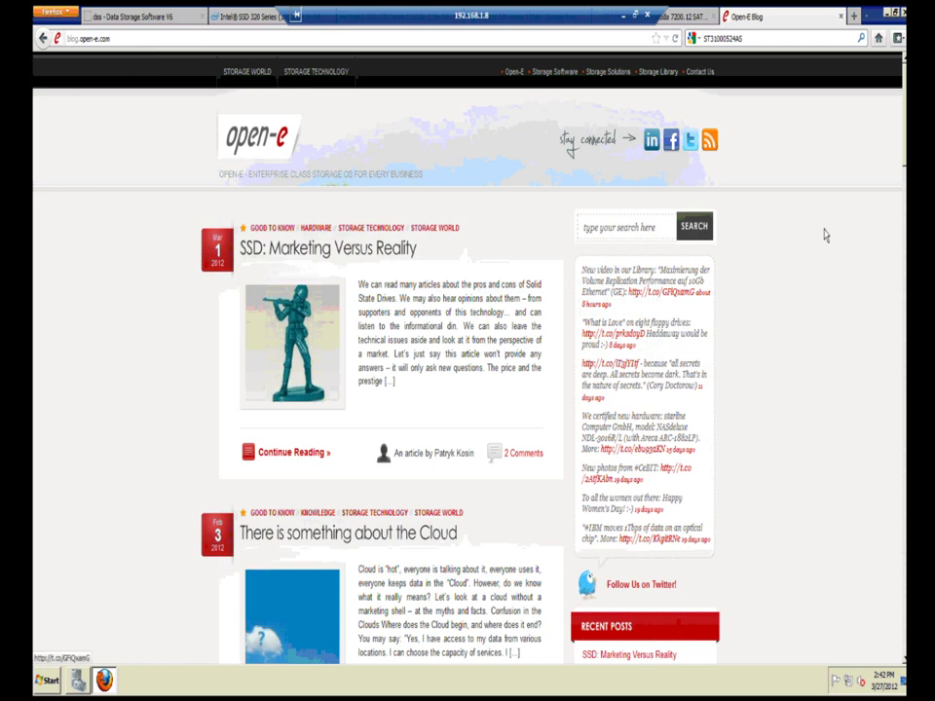
{"action": "scroll", "coordinate": [467, 390], "scroll_direction": "down", "scroll_amount": 1}
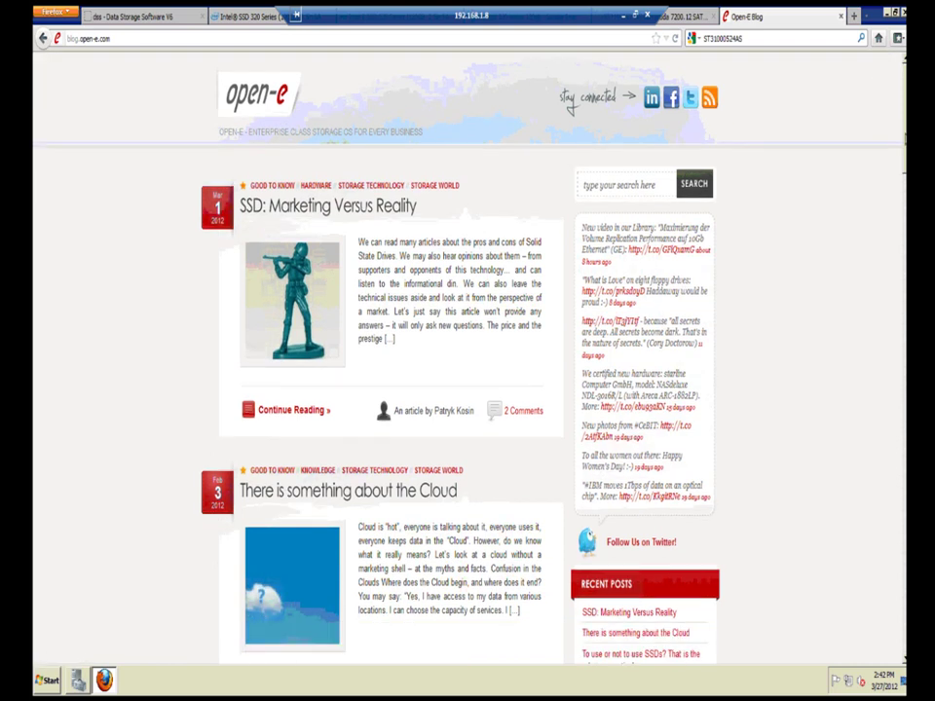
{"action": "scroll", "coordinate": [377, 296], "scroll_direction": "down", "scroll_amount": 5}
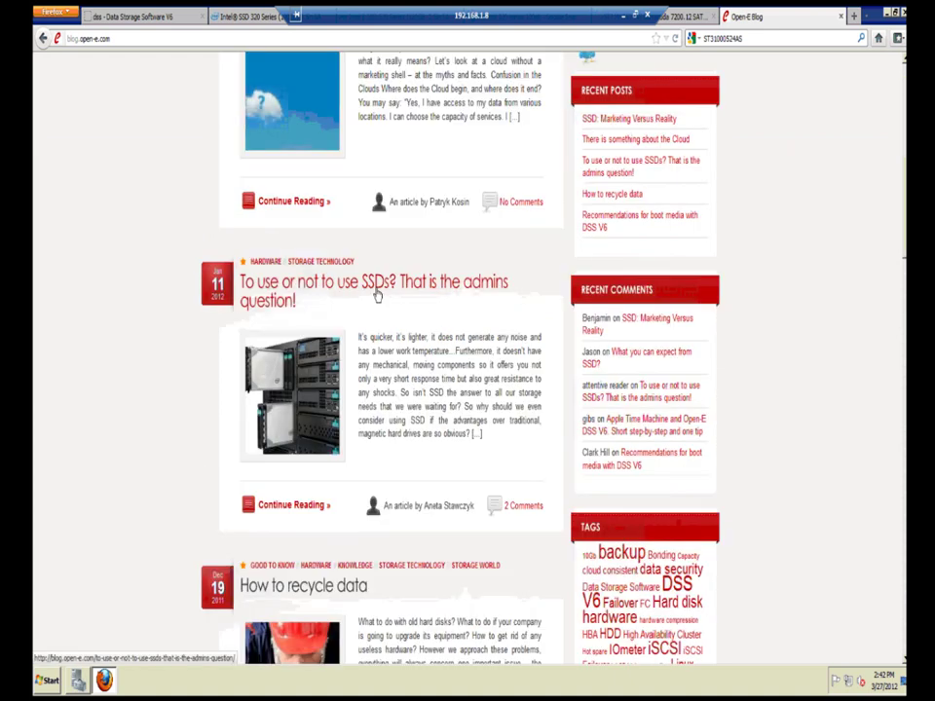
{"action": "scroll", "coordinate": [377, 296], "scroll_direction": "up", "scroll_amount": 3}
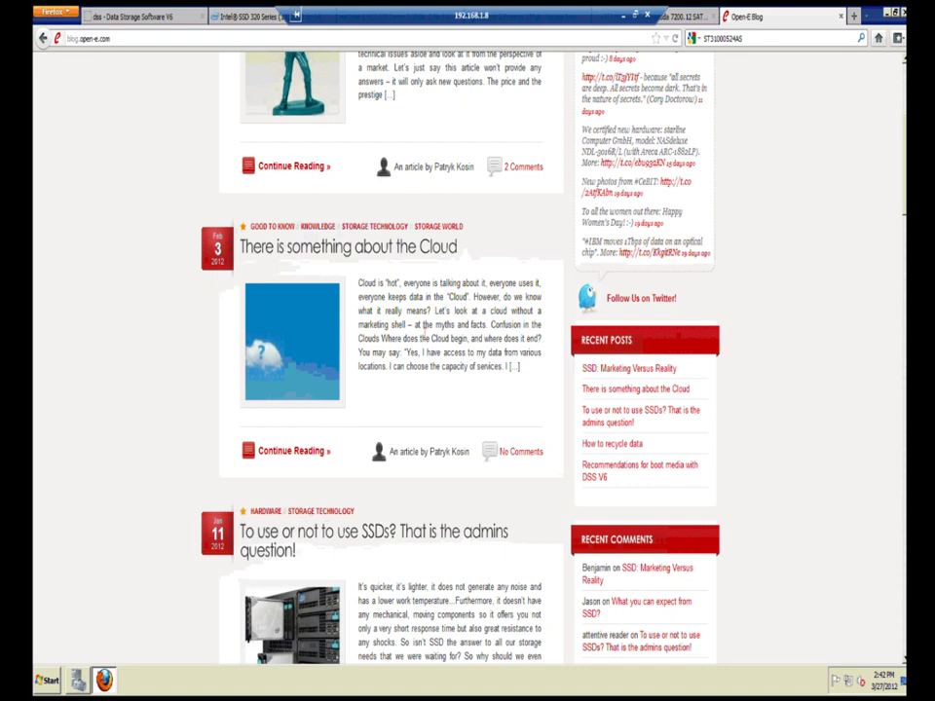
{"action": "scroll", "coordinate": [425, 327], "scroll_direction": "up", "scroll_amount": 3}
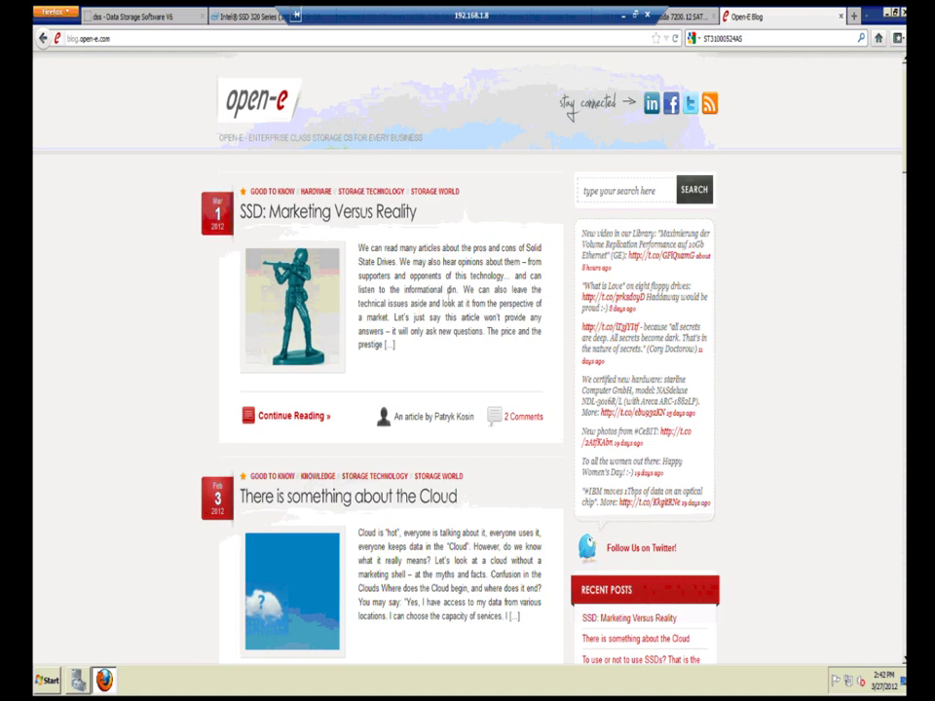
Step: Scroll down to the page links, open page 3 of the posts, and start a new blank tab
{"action": "scroll", "coordinate": [450, 290], "scroll_direction": "down", "scroll_amount": 3}
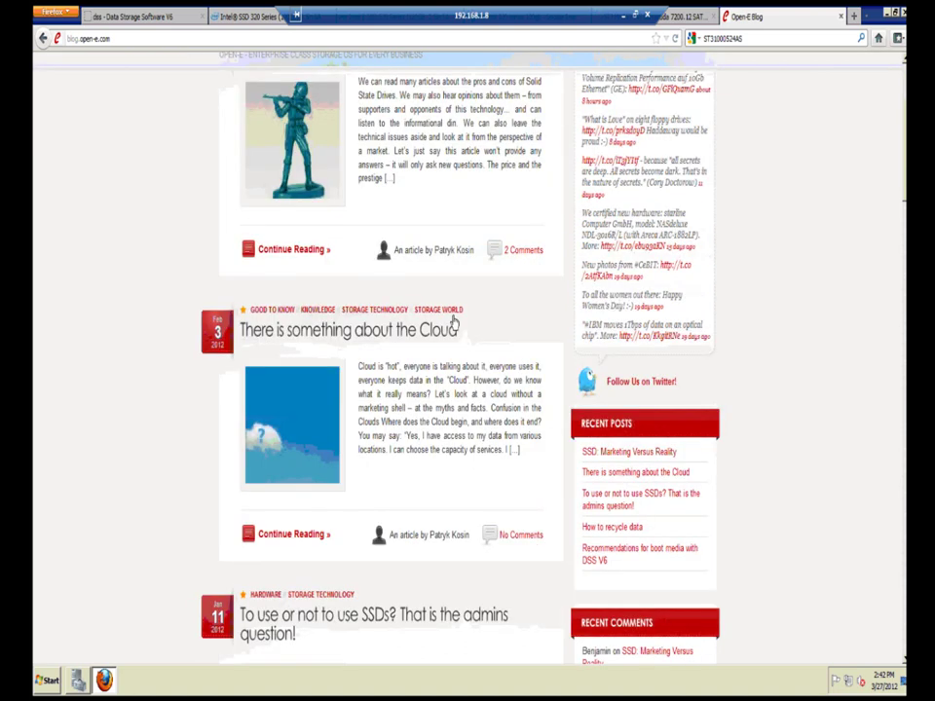
{"action": "scroll", "coordinate": [453, 323], "scroll_direction": "down", "scroll_amount": 10}
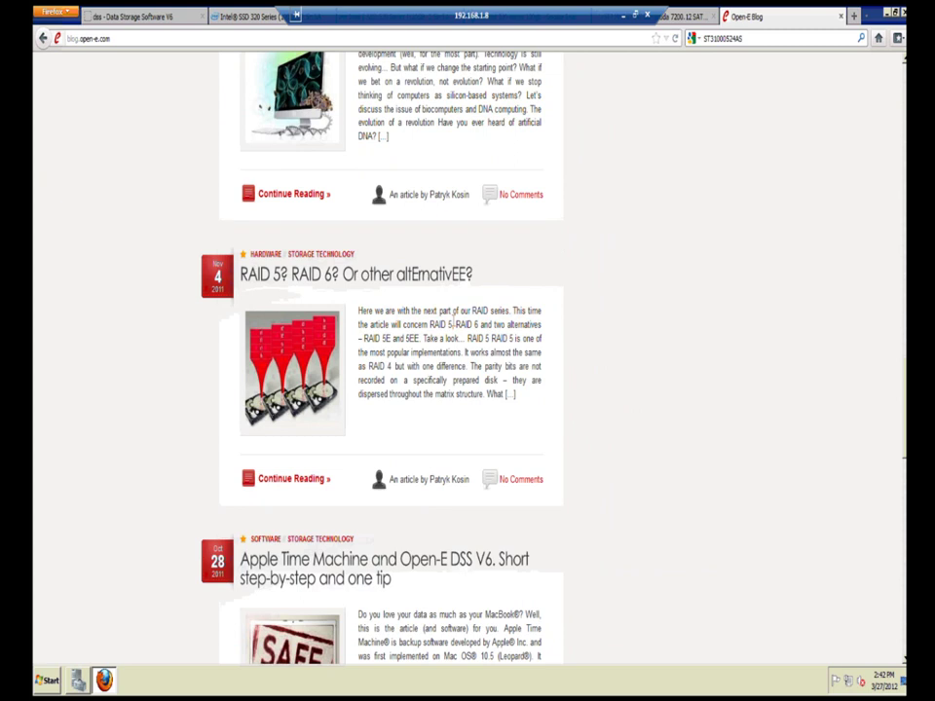
{"action": "scroll", "coordinate": [452, 323], "scroll_direction": "down", "scroll_amount": 10}
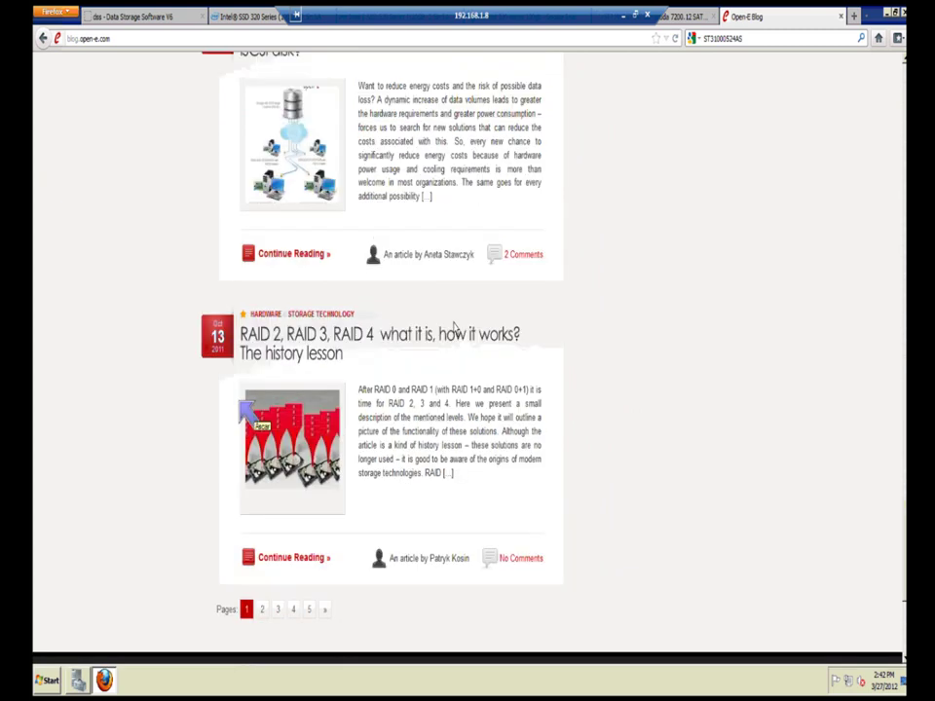
{"action": "left_click", "coordinate": [278, 611]}
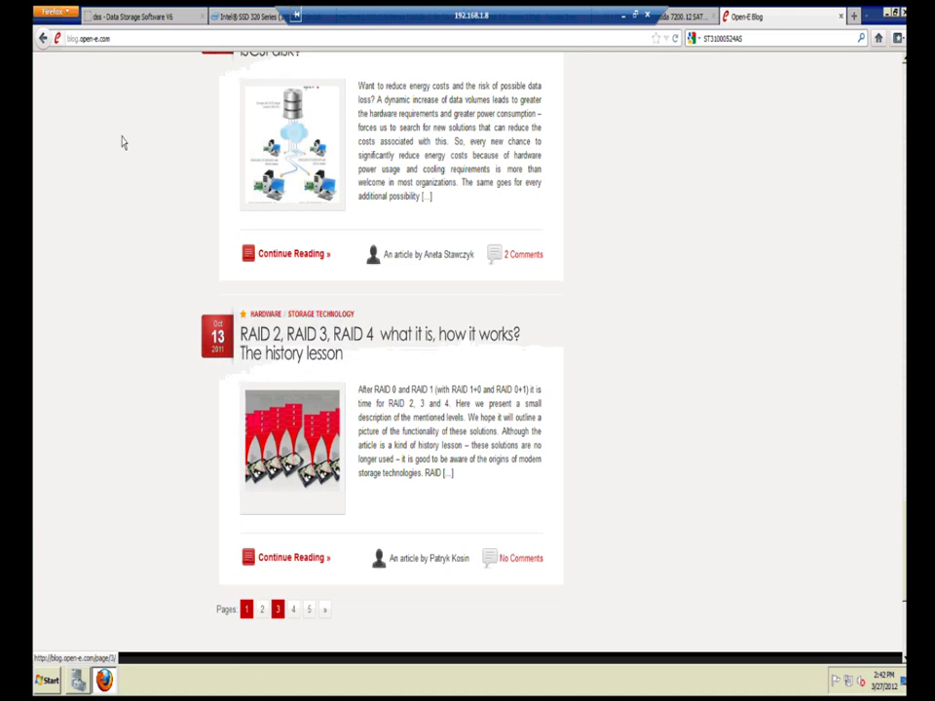
{"action": "left_click", "coordinate": [142, 41]}
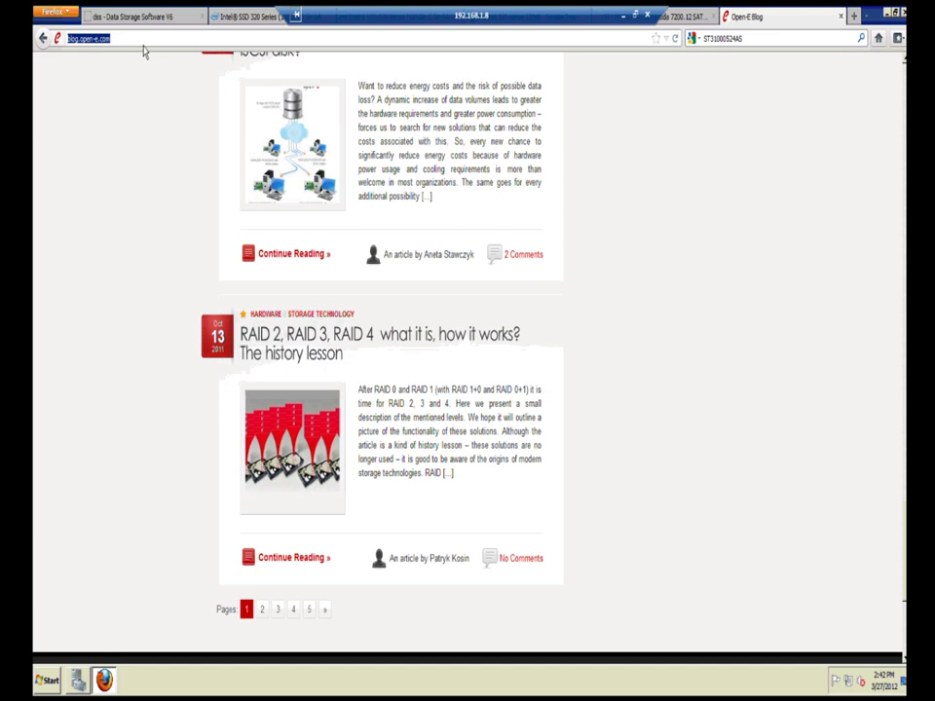
{"action": "left_click", "coordinate": [854, 17]}
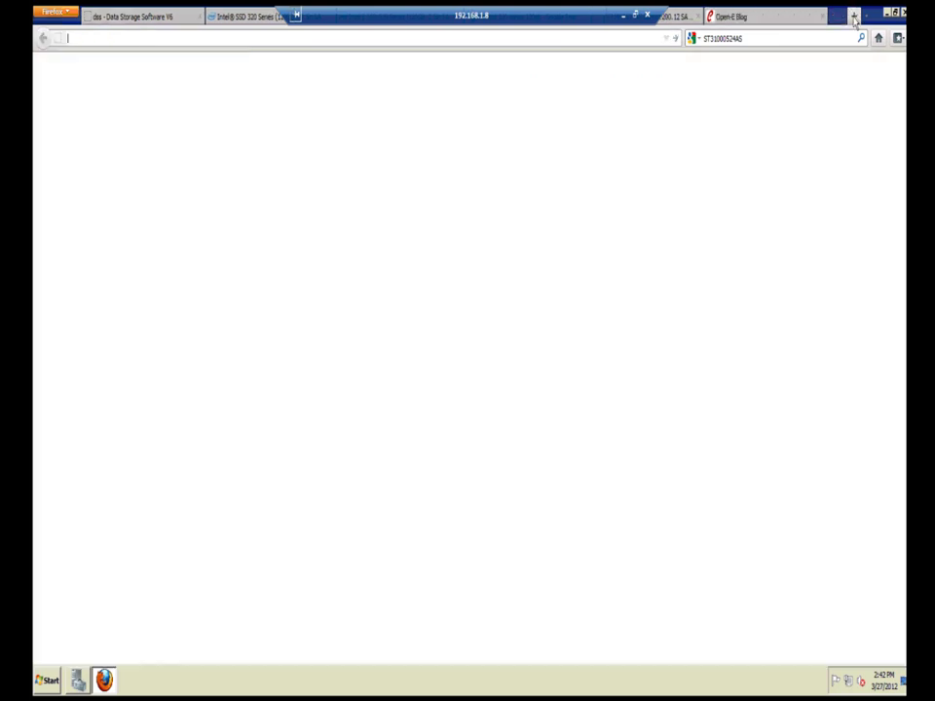
{"action": "type", "text": "w"}
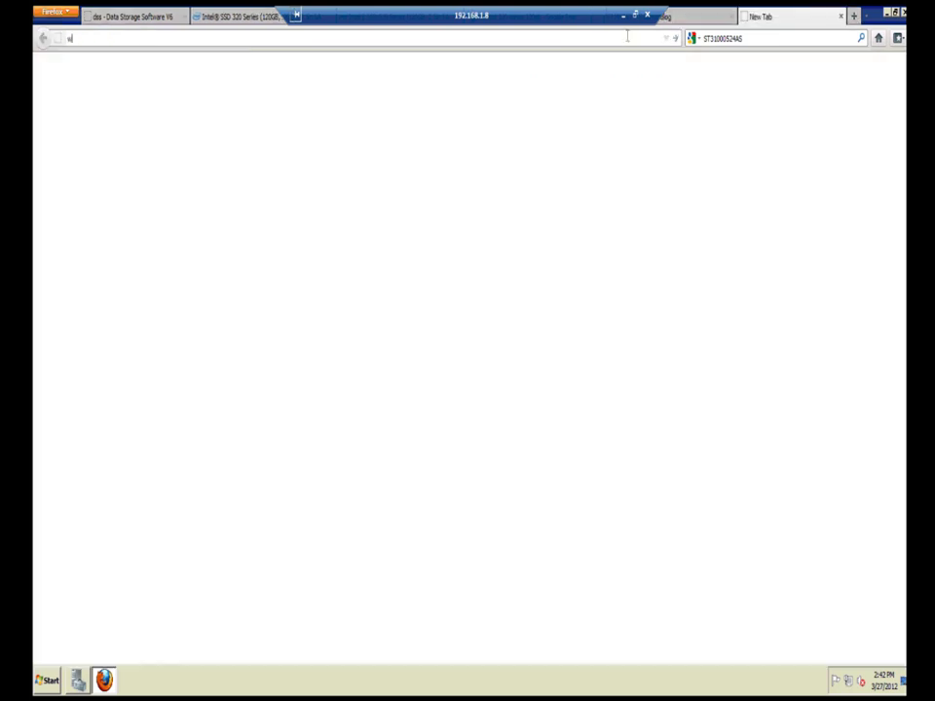
{"action": "type", "text": "ww.l"}
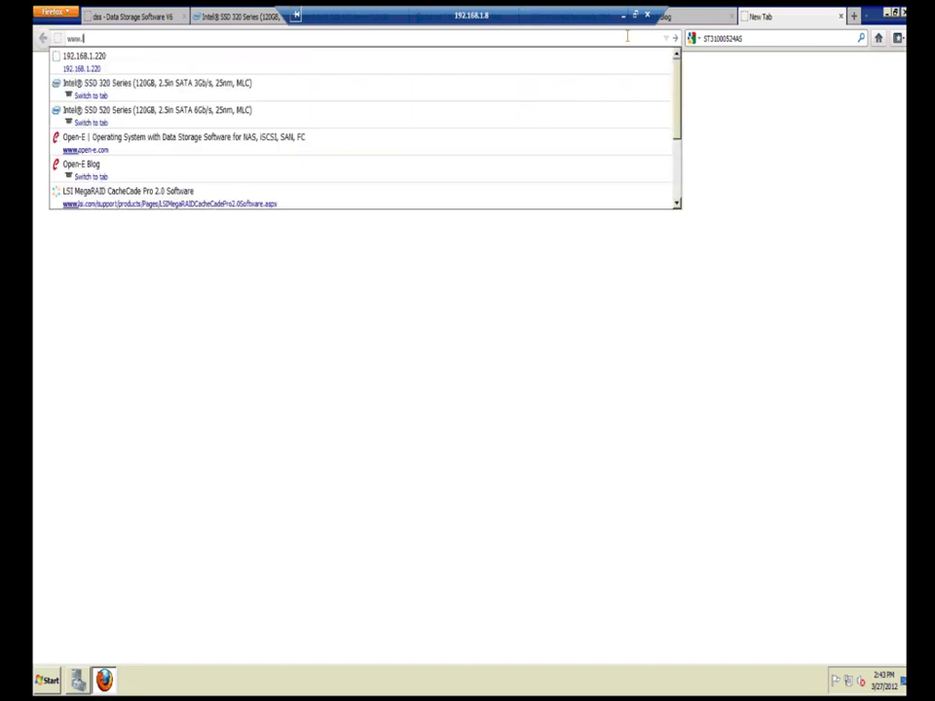
{"action": "type", "text": "si.com/"}
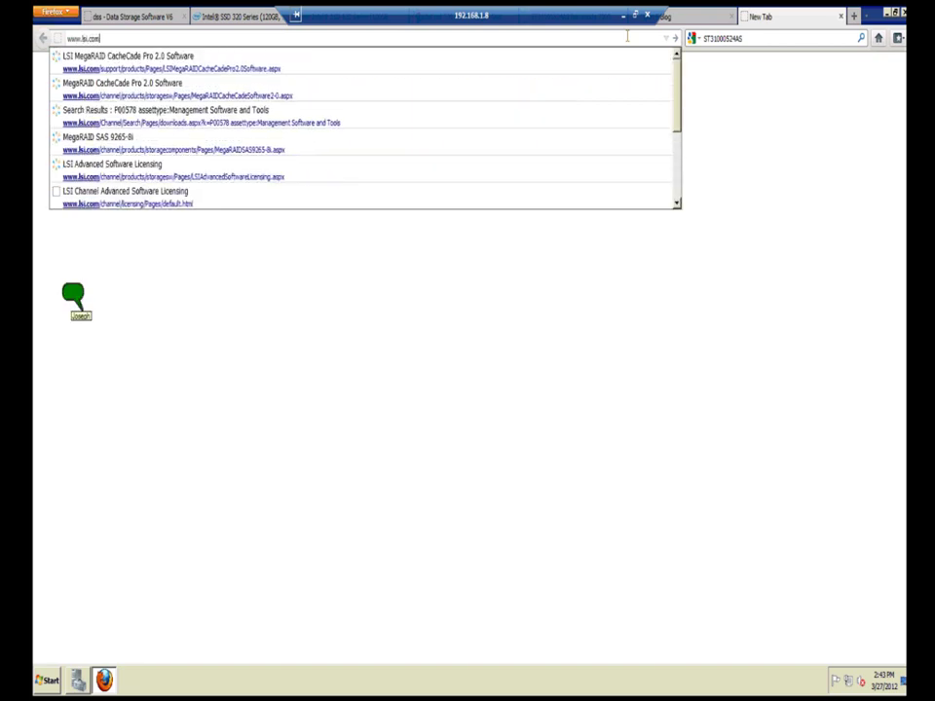
{"action": "type", "text": "channe"}
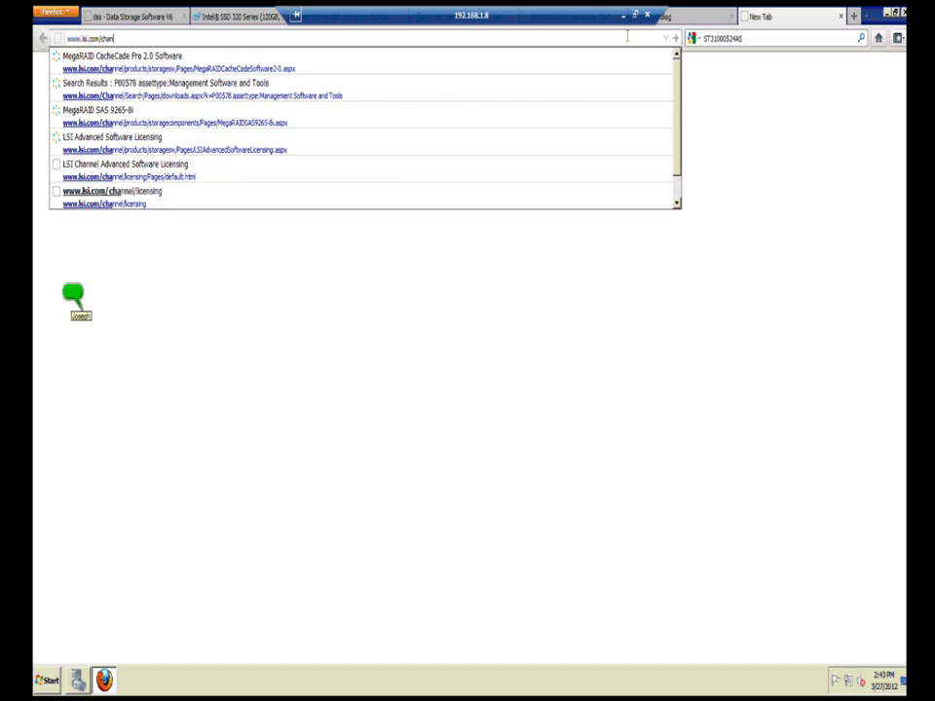
{"action": "type", "text": "l"}
{"action": "key", "text": "Return"}
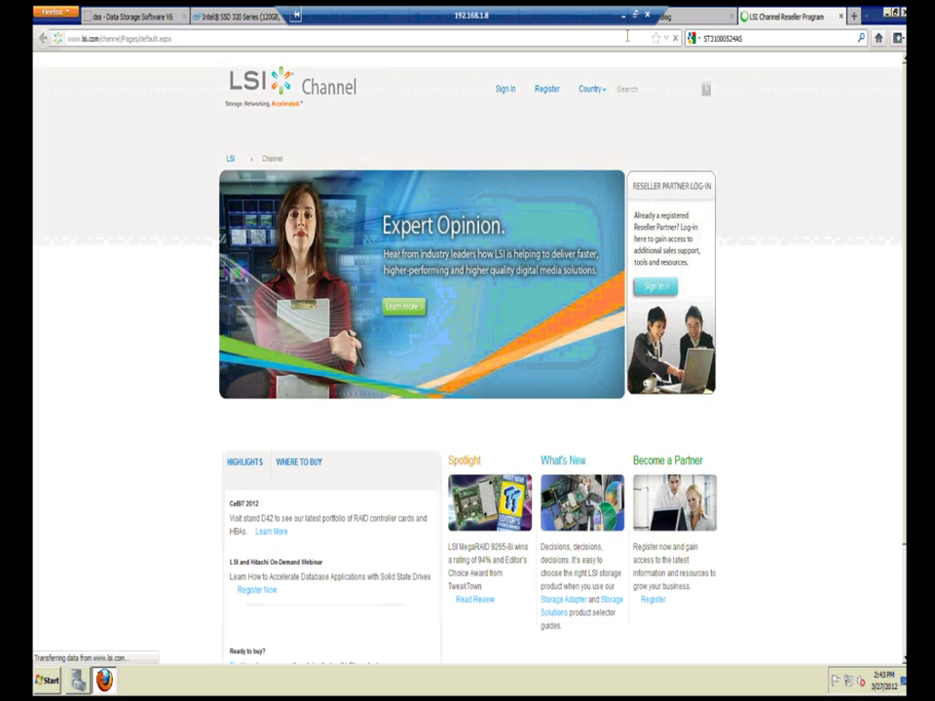
{"action": "mouse_move", "coordinate": [481, 141]}
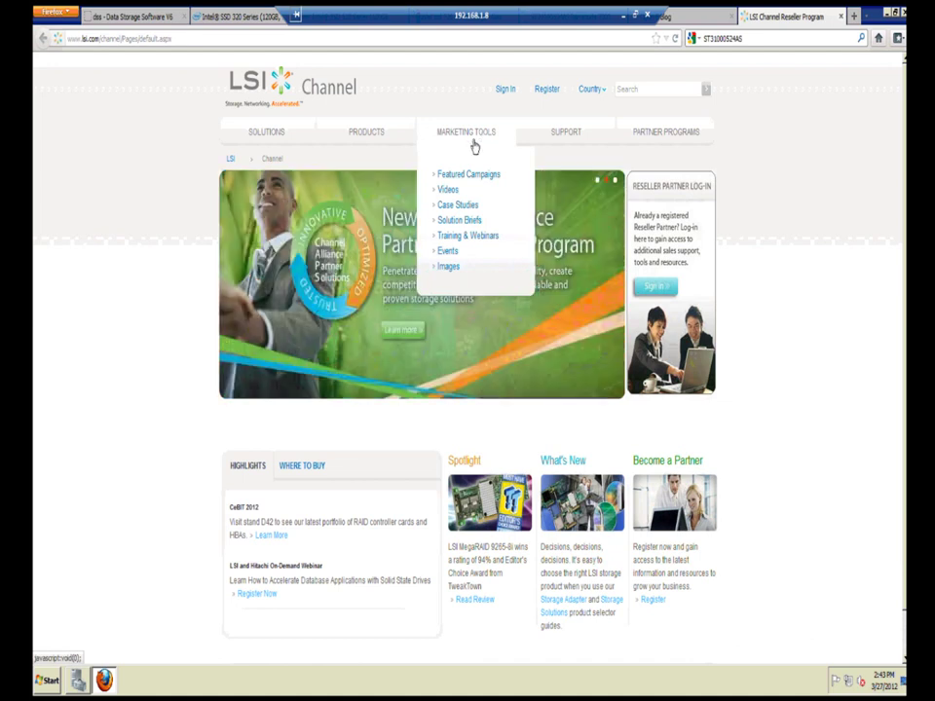
{"action": "mouse_move", "coordinate": [554, 144]}
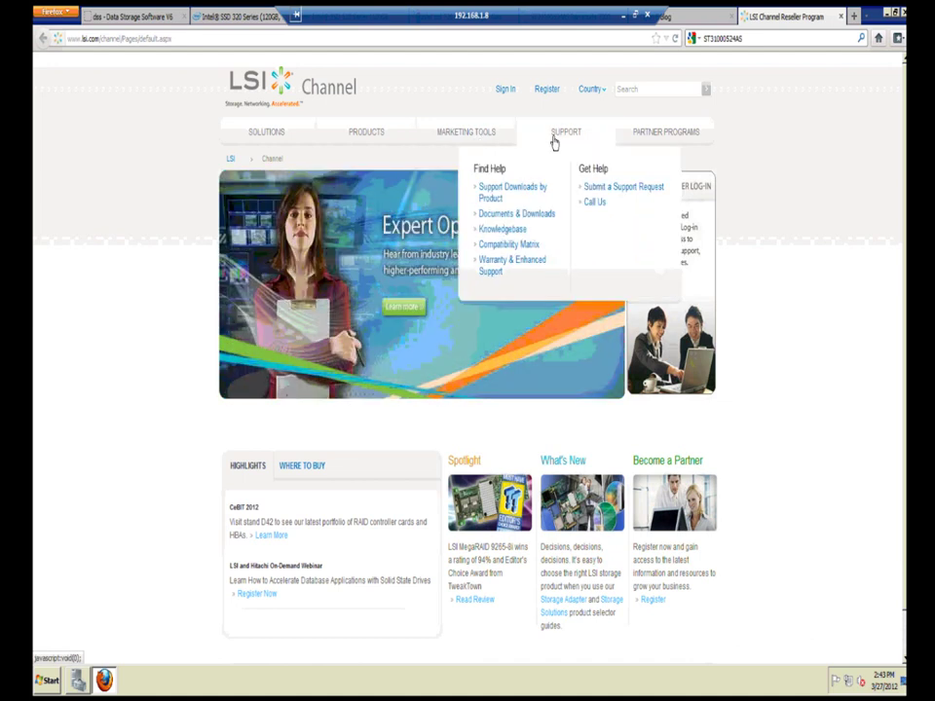
{"action": "left_click", "coordinate": [503, 245]}
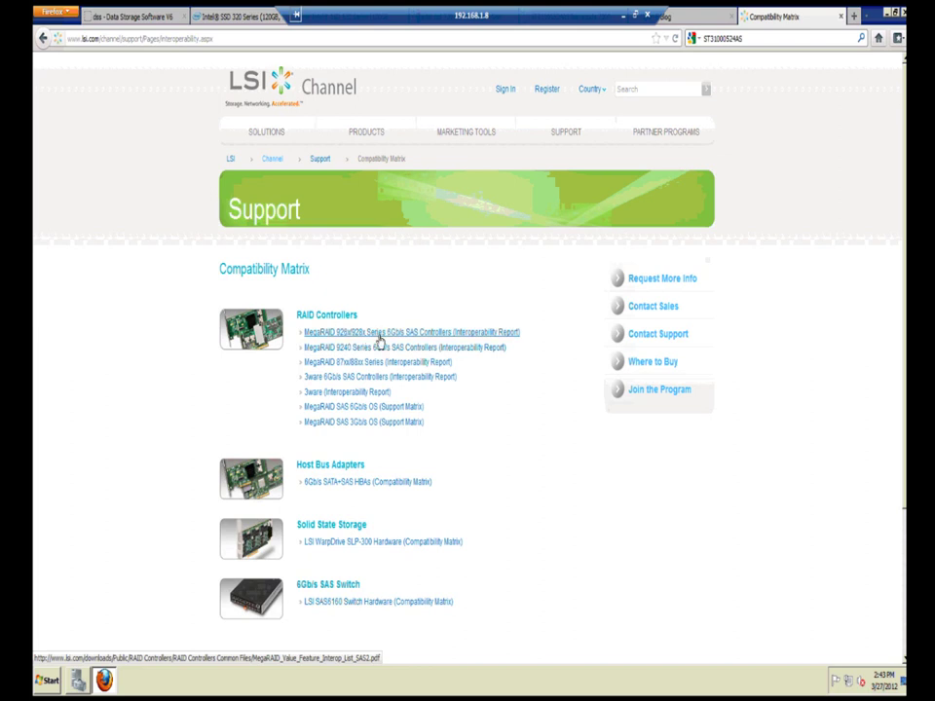
Step: Download the MegaRAID 926x/928x interoperability PDF and, when it won't open, find a PDF program through the Web service
{"action": "left_click", "coordinate": [394, 337]}
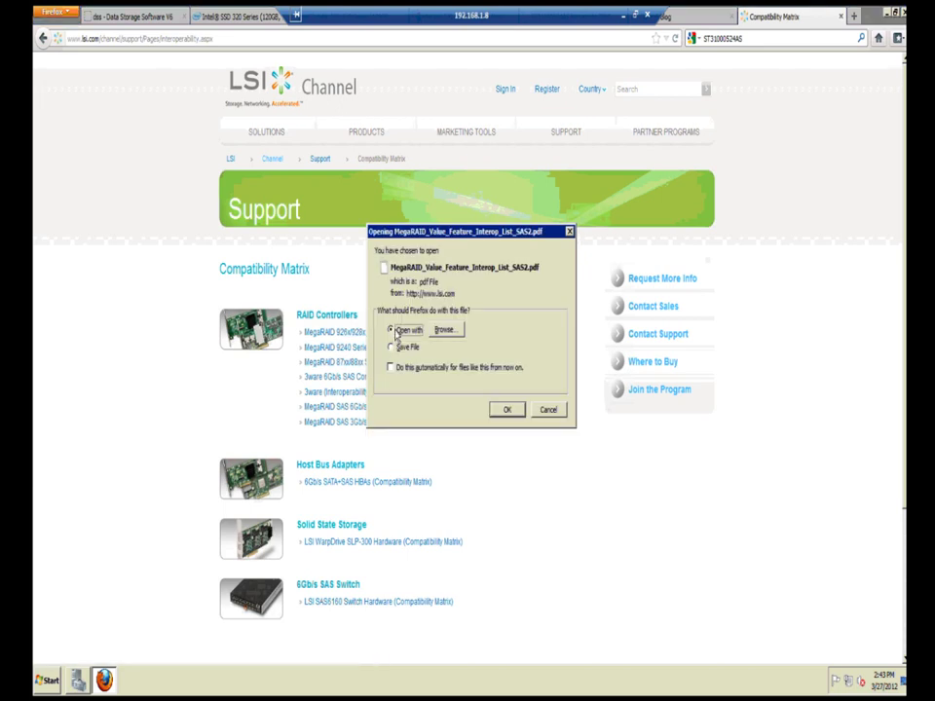
{"action": "left_click", "coordinate": [506, 410]}
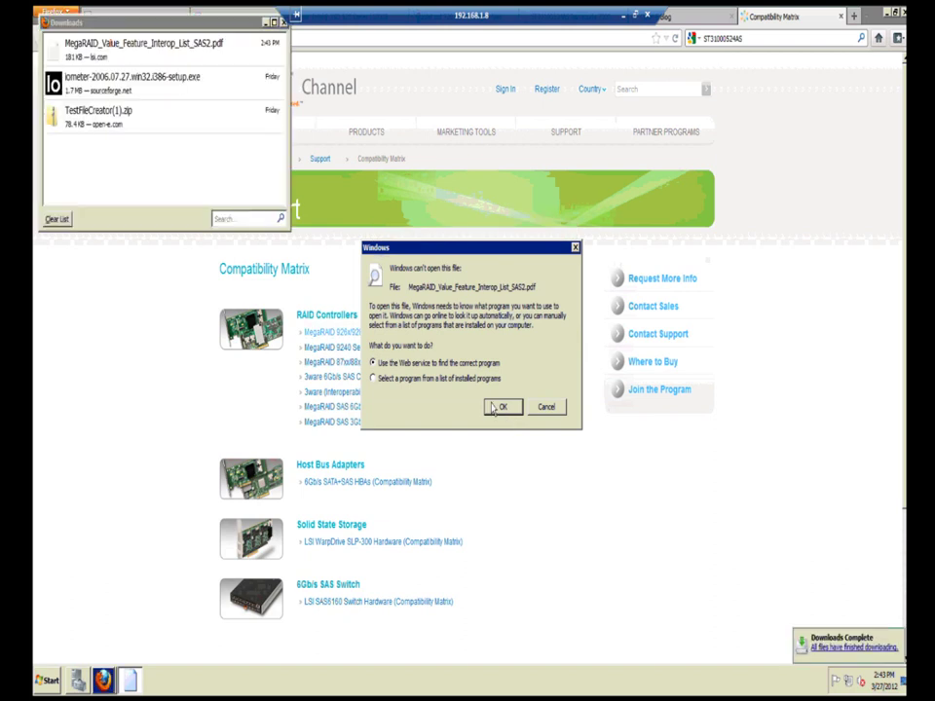
{"action": "left_click", "coordinate": [76, 60]}
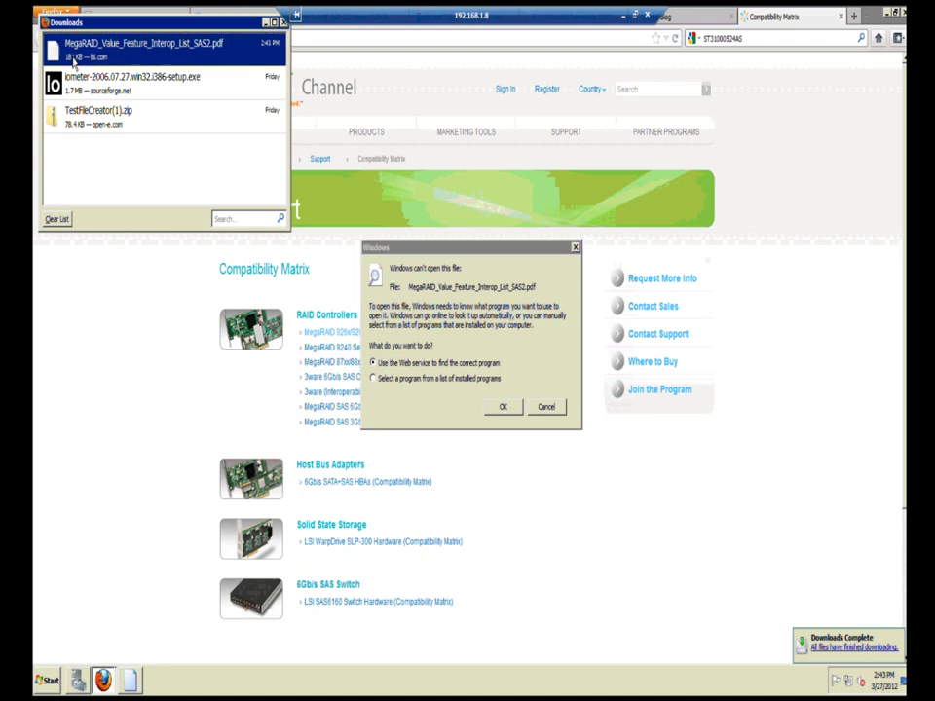
{"action": "double_click", "coordinate": [76, 60]}
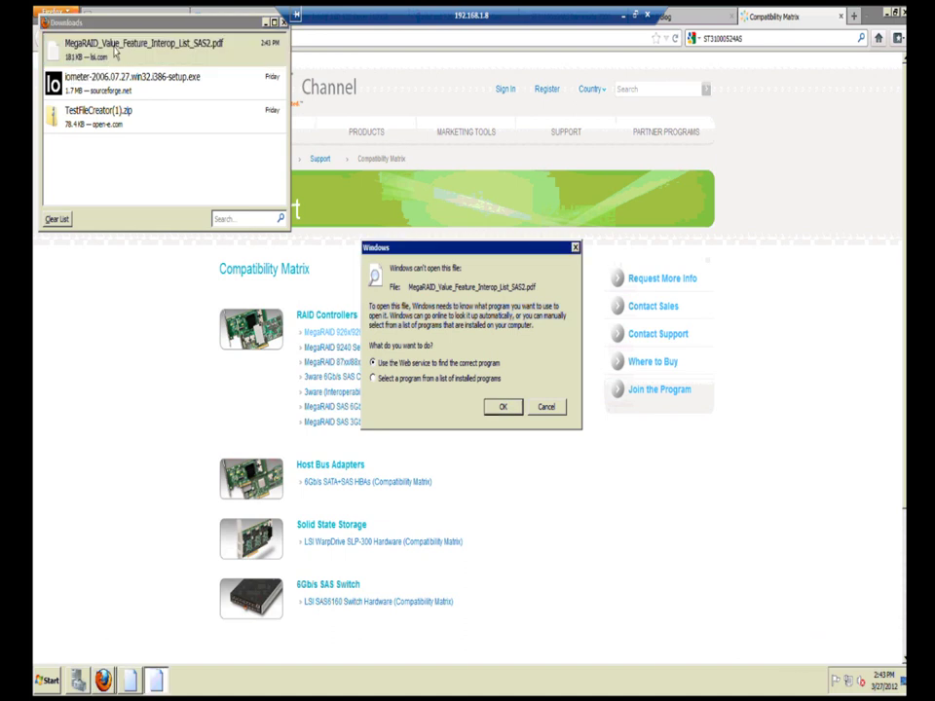
{"action": "double_click", "coordinate": [167, 39]}
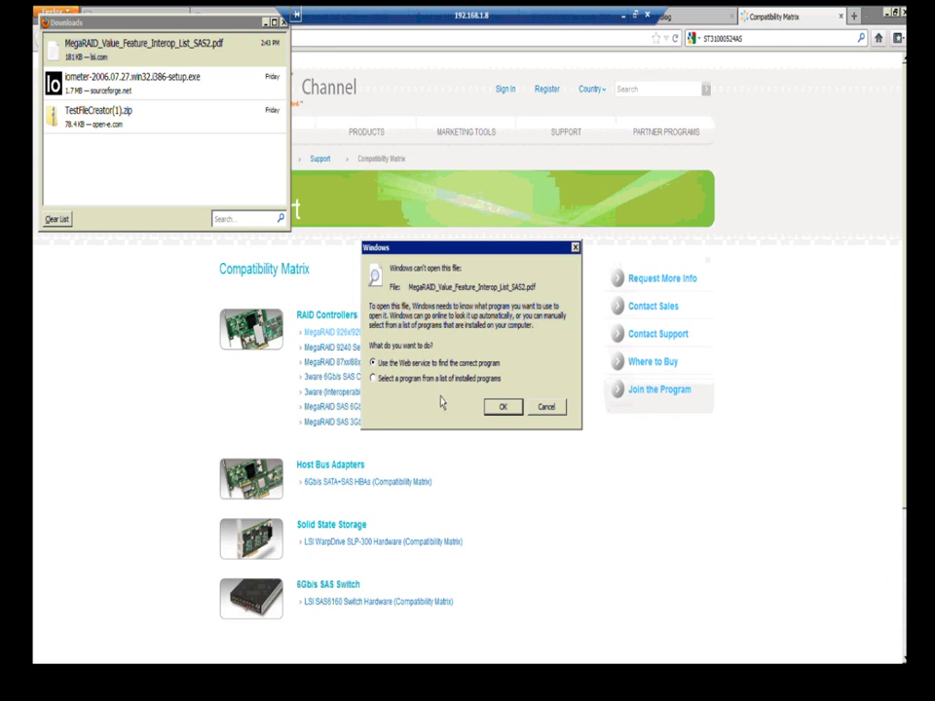
{"action": "left_click", "coordinate": [504, 408]}
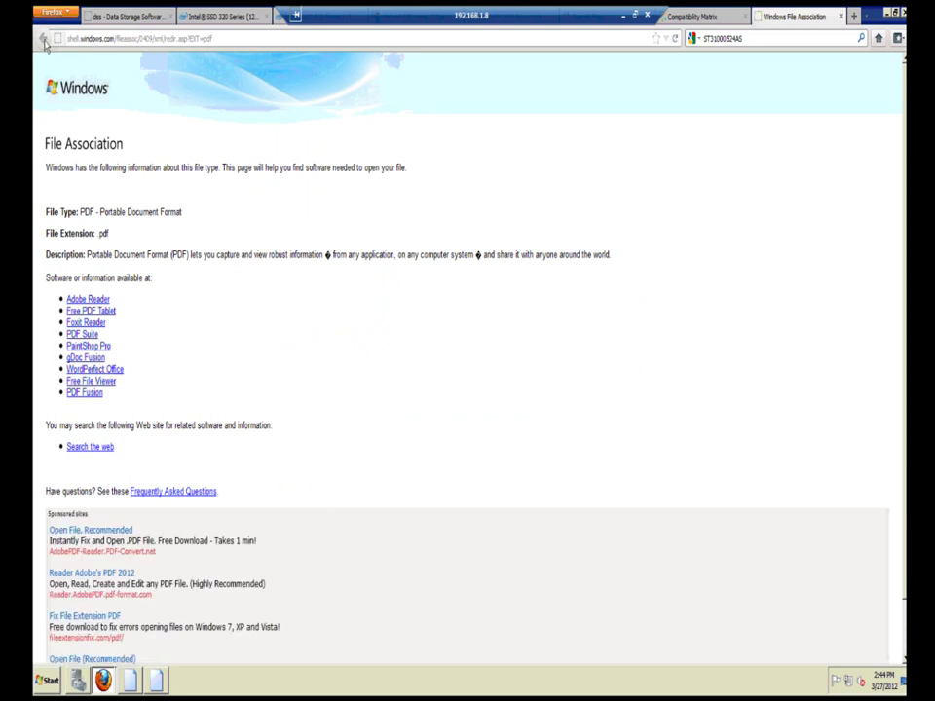
Step: Return to the Compatibility Matrix tab and reclick the MegaRAID interoperability PDF link
{"action": "left_click", "coordinate": [146, 39]}
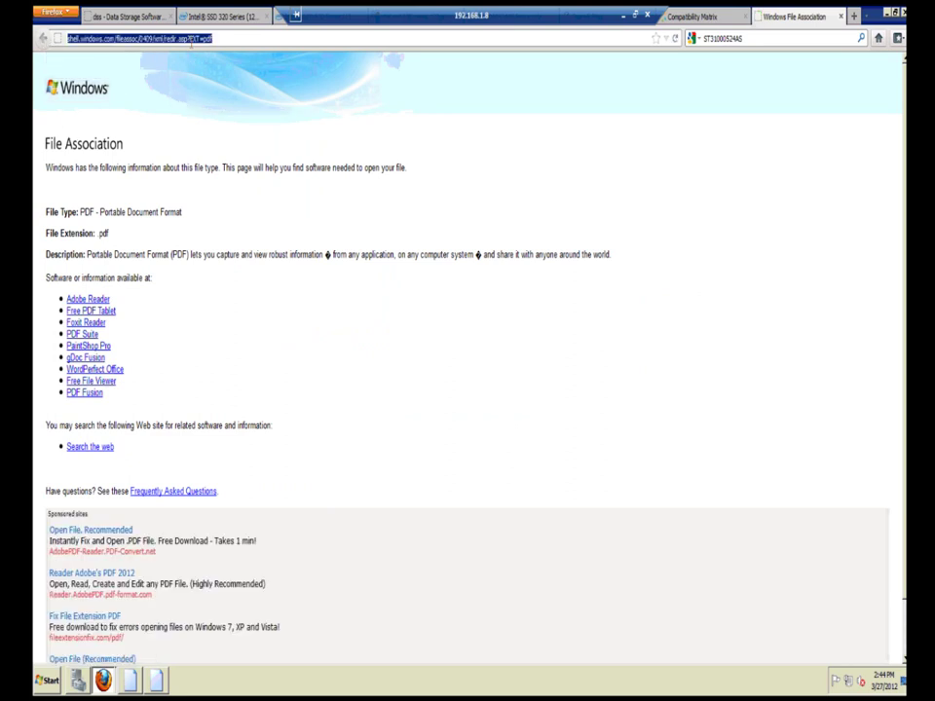
{"action": "left_click", "coordinate": [692, 17]}
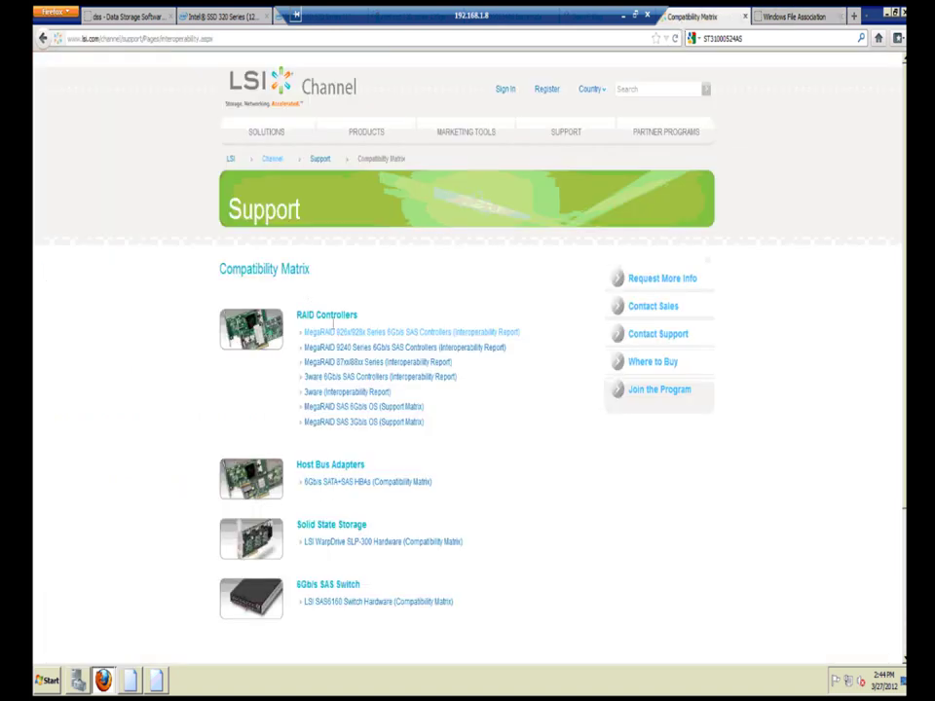
{"action": "left_click", "coordinate": [336, 333]}
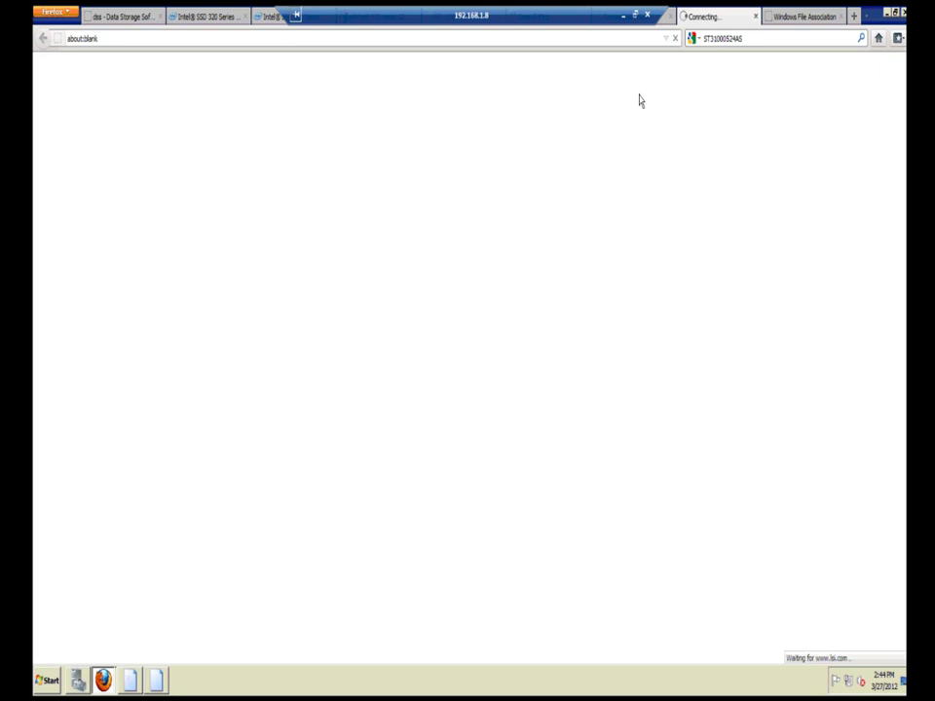
Step: Cancel opening the MegaRAID PDF and close the Compatibility Matrix tab
{"action": "left_click", "coordinate": [668, 41]}
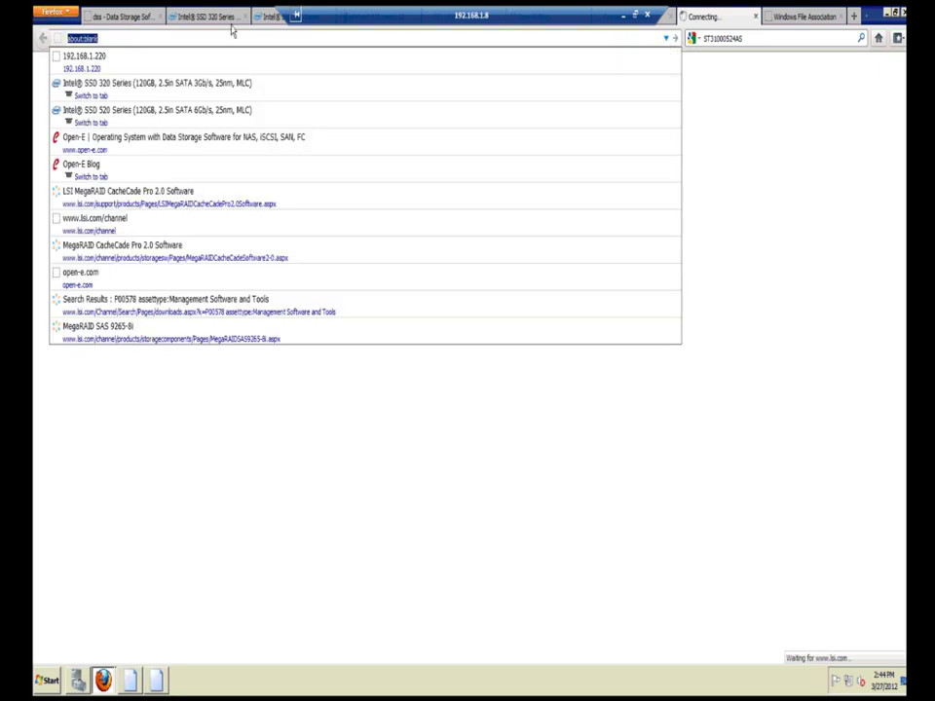
{"action": "left_click", "coordinate": [171, 91]}
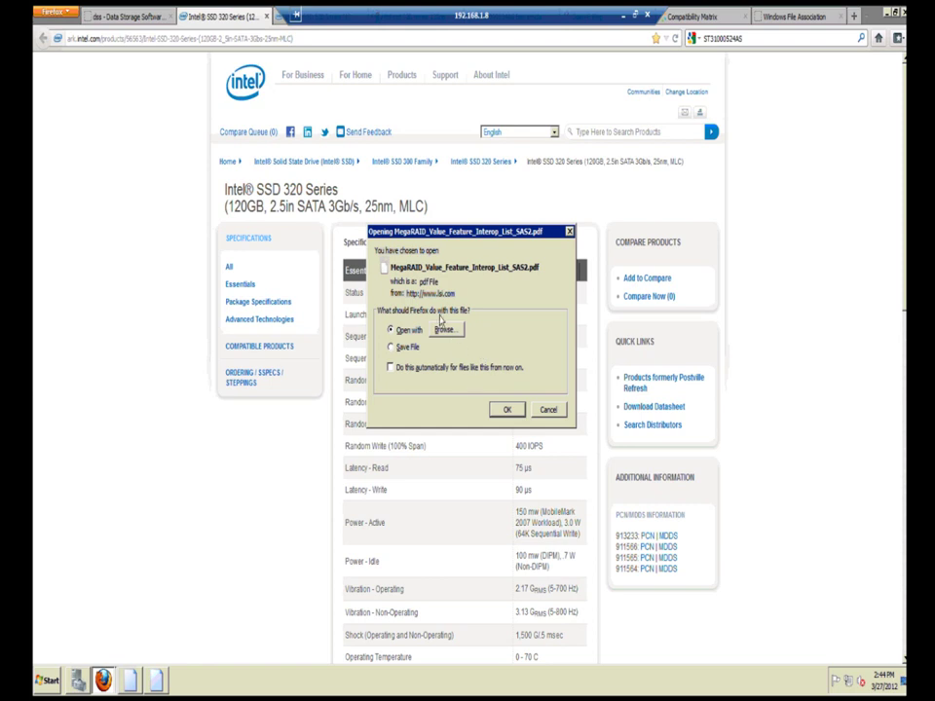
{"action": "left_click", "coordinate": [547, 410]}
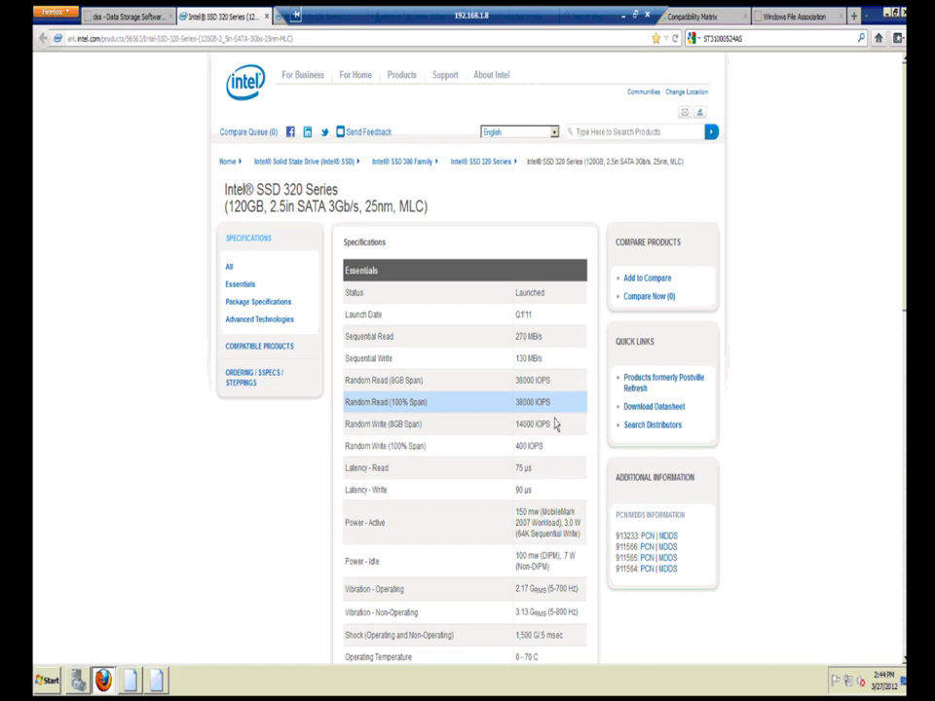
{"action": "left_click", "coordinate": [700, 22]}
{"action": "left_click", "coordinate": [744, 18]}
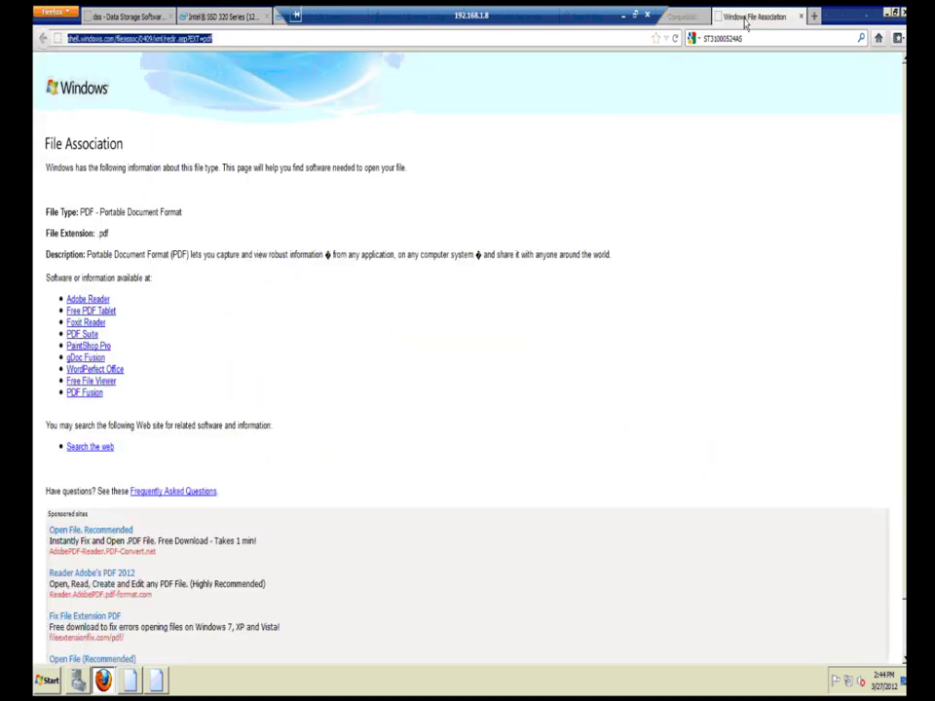
Step: Close the File Association tab and open 'Random vs. Sequential explained' from blog page 3
{"action": "left_click", "coordinate": [735, 17]}
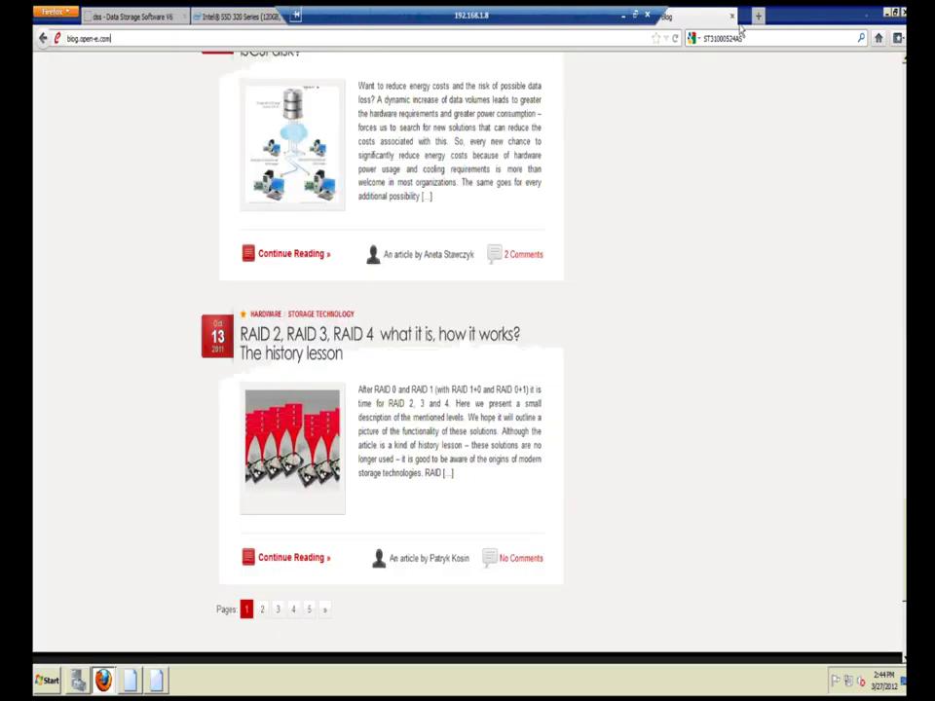
{"action": "scroll", "coordinate": [505, 244], "scroll_direction": "down", "scroll_amount": 5}
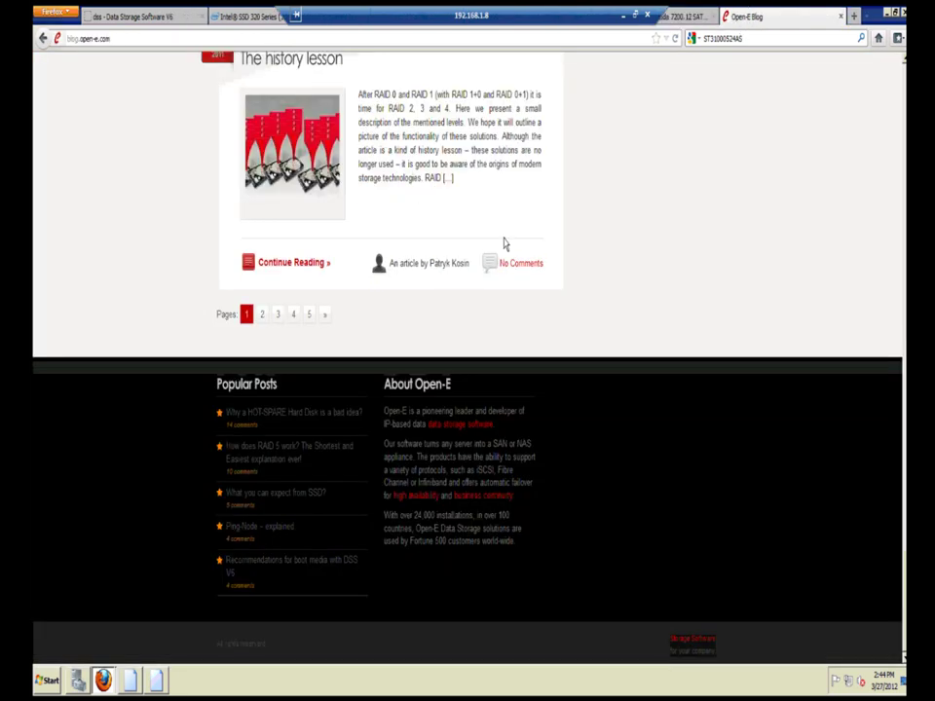
{"action": "left_click", "coordinate": [279, 315]}
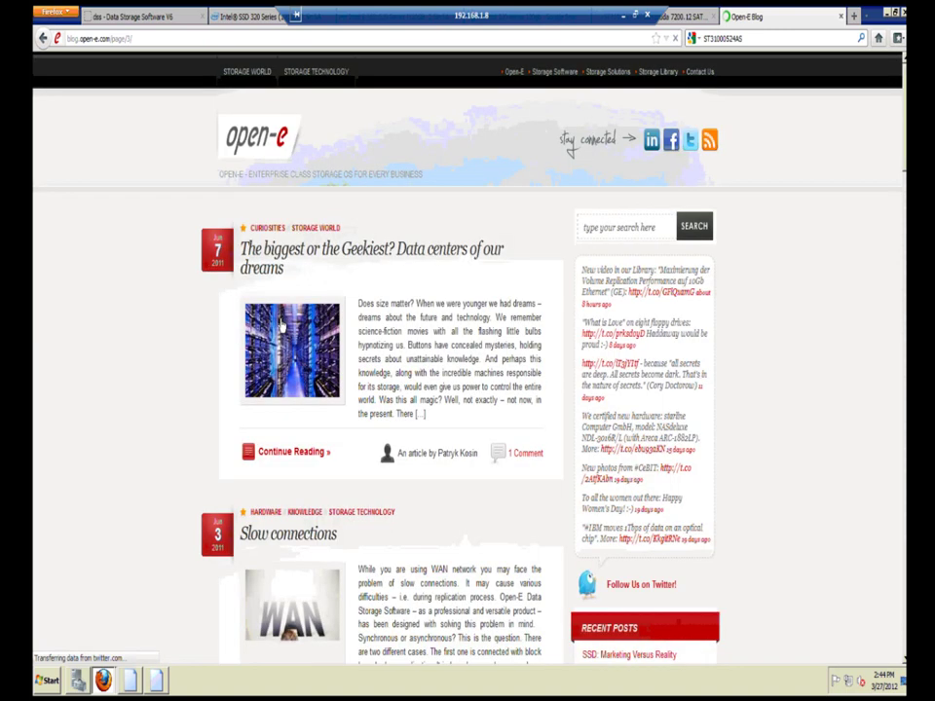
{"action": "scroll", "coordinate": [423, 371], "scroll_direction": "down", "scroll_amount": 3}
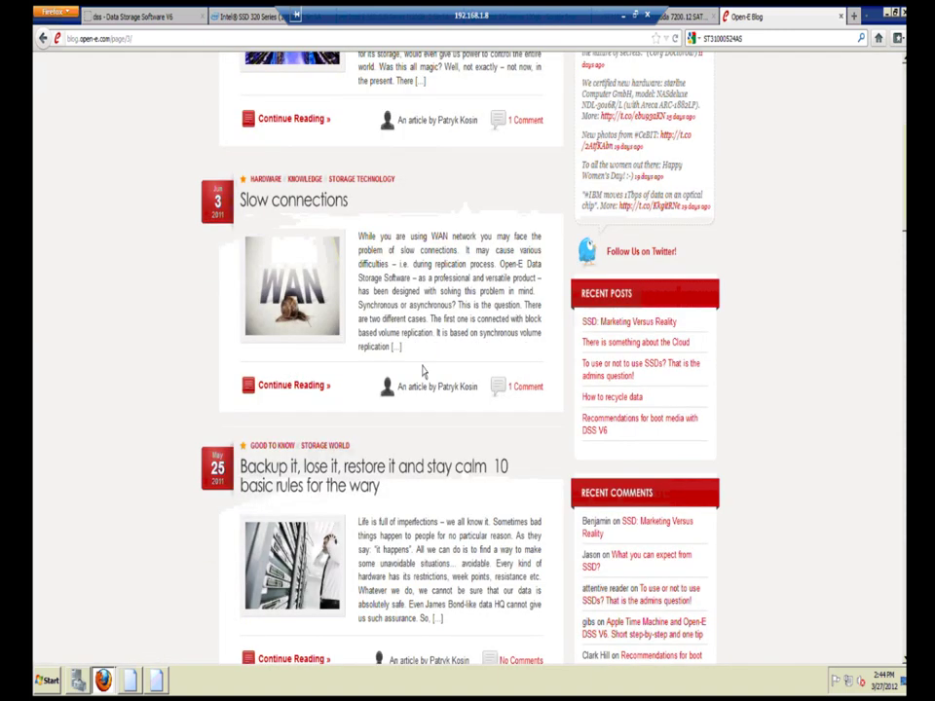
{"action": "scroll", "coordinate": [422, 371], "scroll_direction": "down", "scroll_amount": 5}
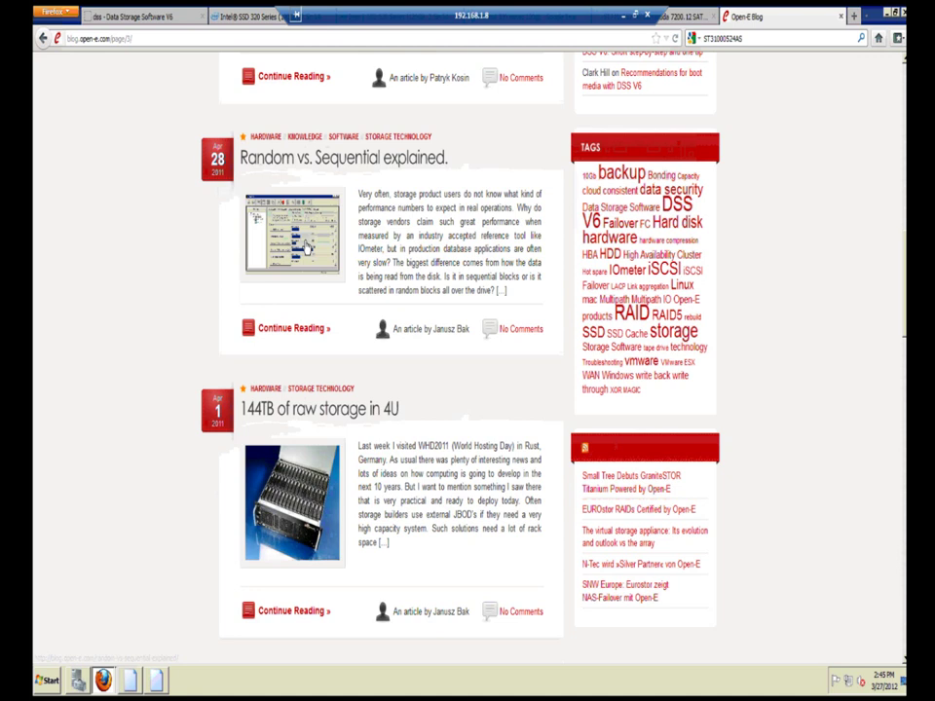
{"action": "left_click", "coordinate": [306, 248]}
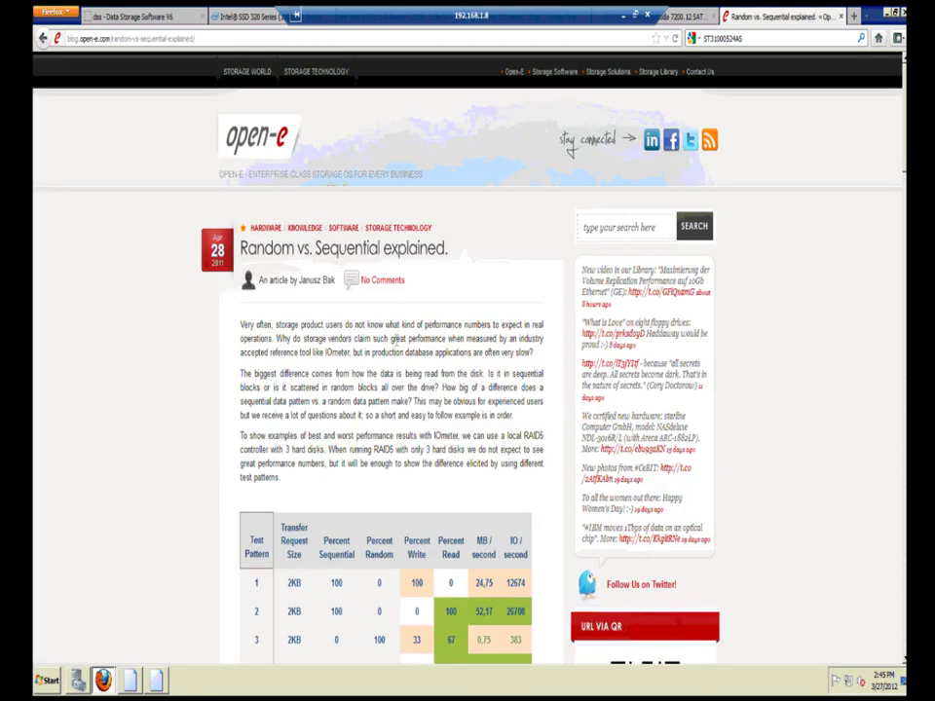
Step: Read through the Random vs. Sequential article, then return to the blog post listing
{"action": "scroll", "coordinate": [548, 412], "scroll_direction": "down", "scroll_amount": 2}
{"action": "scroll", "coordinate": [548, 416], "scroll_direction": "down", "scroll_amount": 1}
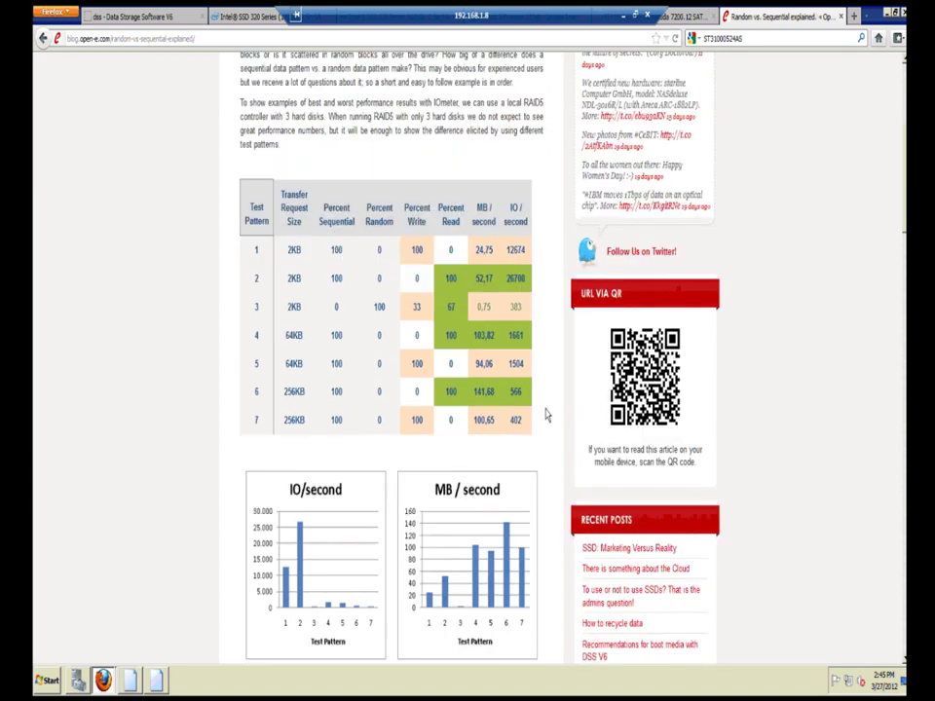
{"action": "scroll", "coordinate": [547, 416], "scroll_direction": "down", "scroll_amount": 3}
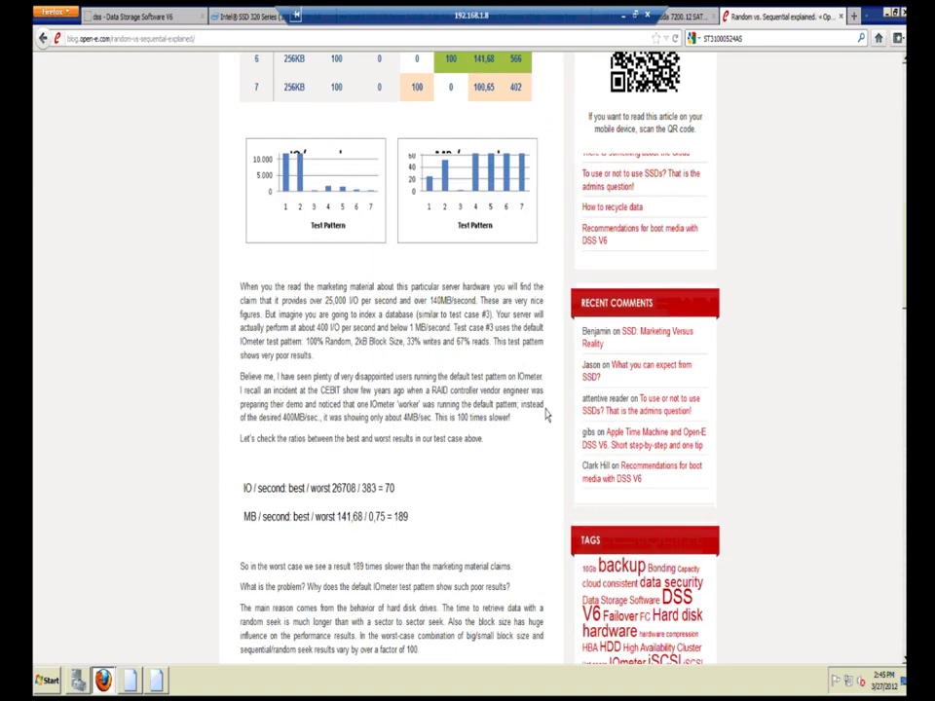
{"action": "scroll", "coordinate": [546, 416], "scroll_direction": "down", "scroll_amount": 1}
{"action": "scroll", "coordinate": [546, 416], "scroll_direction": "down", "scroll_amount": 2}
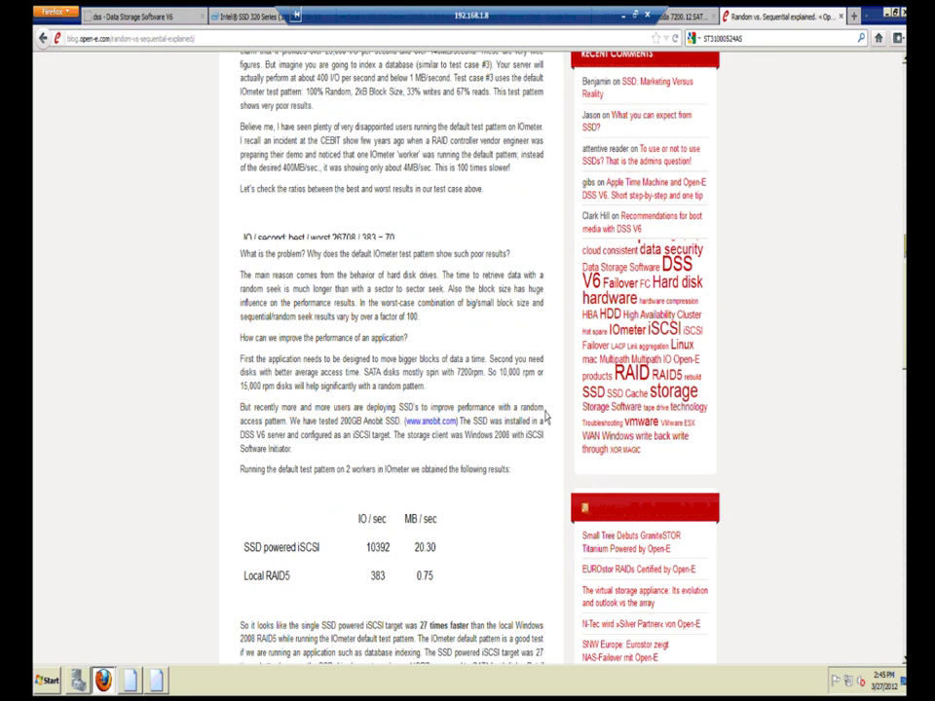
{"action": "scroll", "coordinate": [547, 416], "scroll_direction": "down", "scroll_amount": 6}
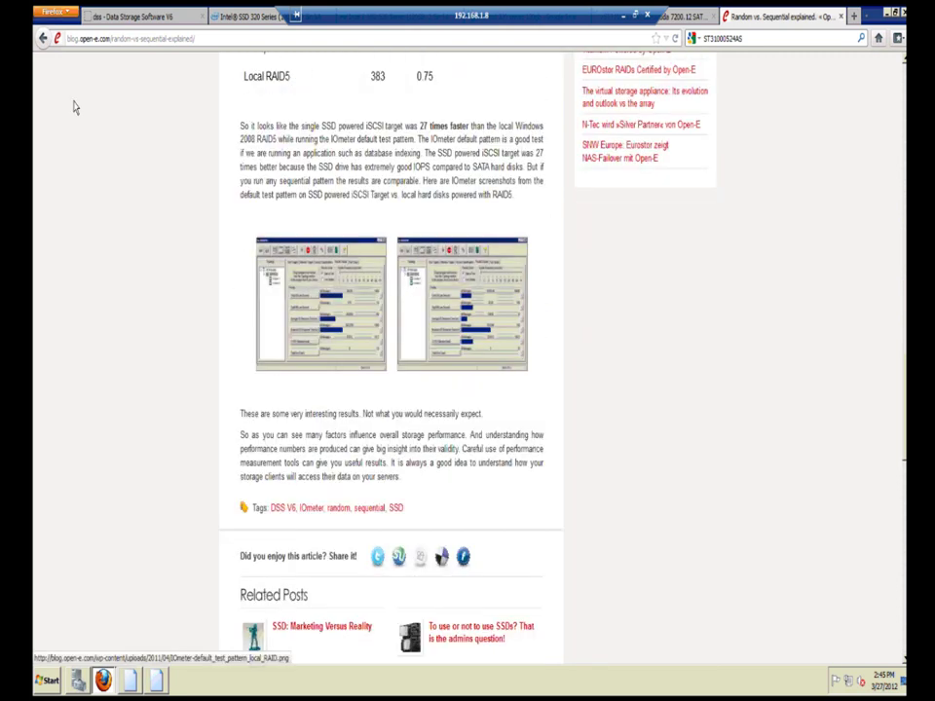
{"action": "left_click", "coordinate": [43, 38]}
Step: Open the 'A Few practical tips about IOmeter' article from blog page 4
{"action": "scroll", "coordinate": [480, 409], "scroll_direction": "down", "scroll_amount": 4}
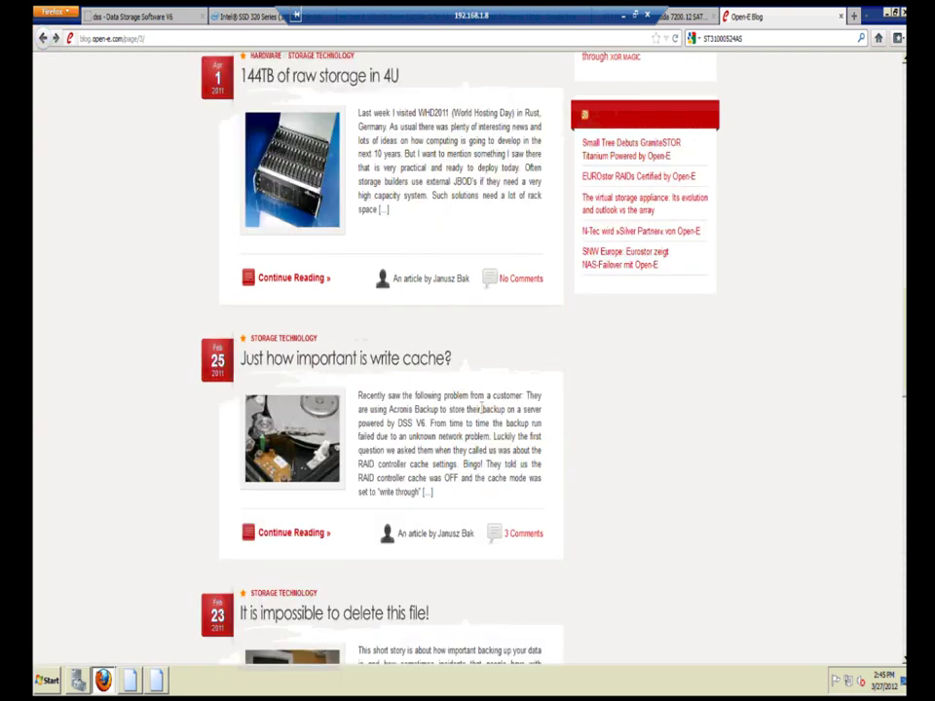
{"action": "scroll", "coordinate": [481, 409], "scroll_direction": "down", "scroll_amount": 15}
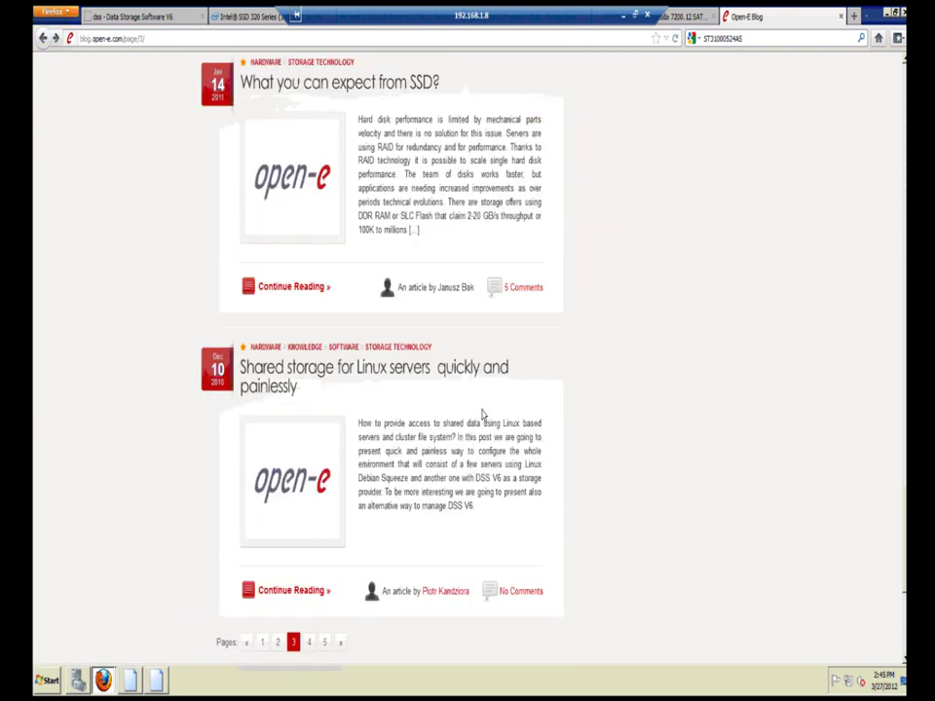
{"action": "scroll", "coordinate": [481, 413], "scroll_direction": "down", "scroll_amount": 1}
{"action": "left_click", "coordinate": [311, 560]}
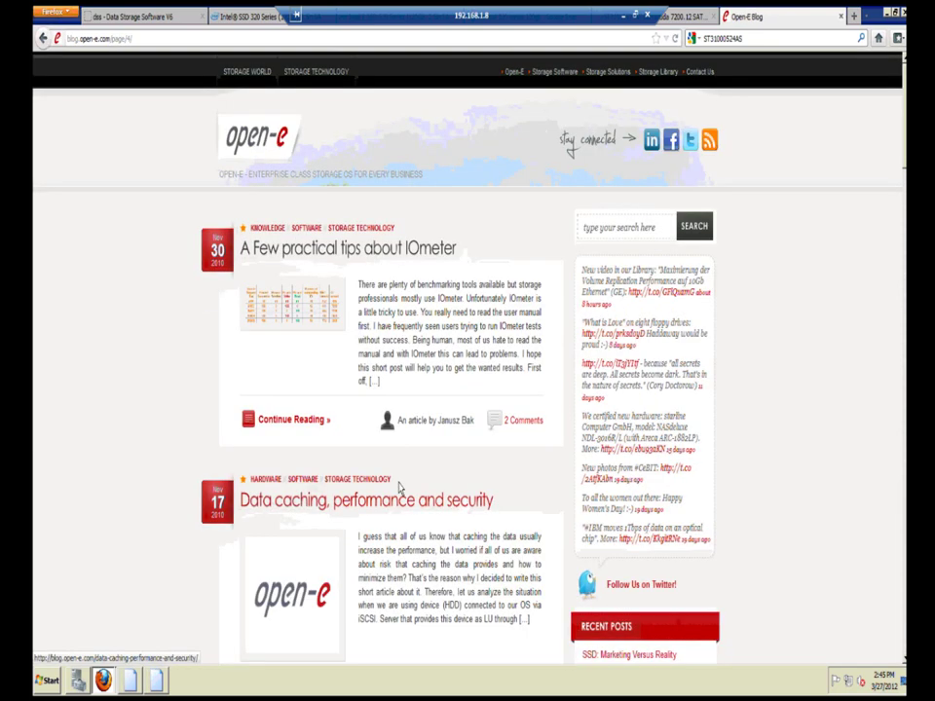
{"action": "left_click", "coordinate": [341, 252]}
{"action": "scroll", "coordinate": [354, 363], "scroll_direction": "down", "scroll_amount": 3}
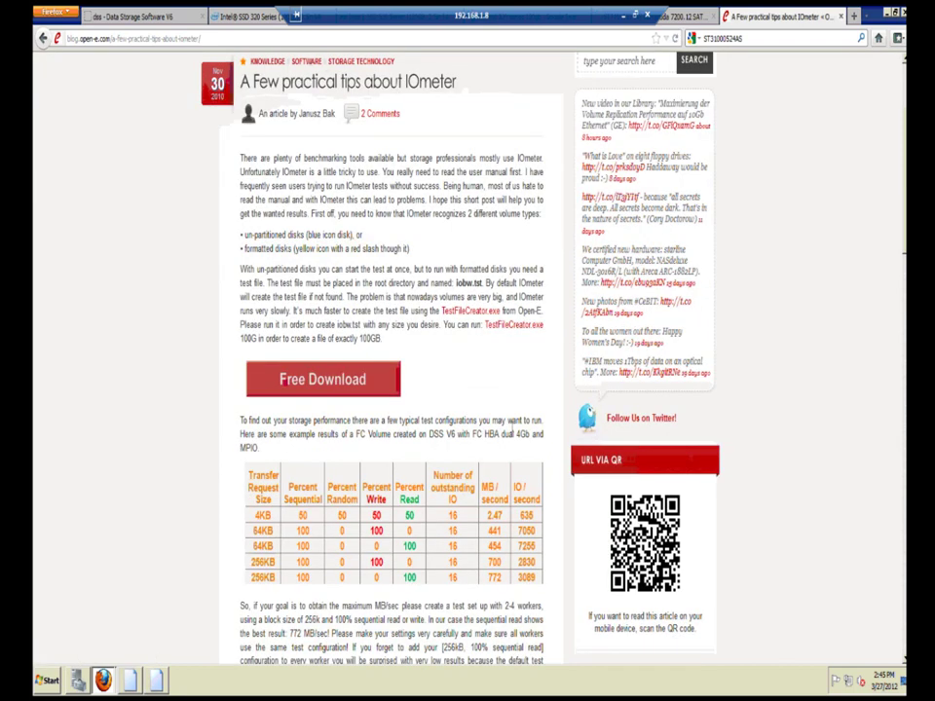
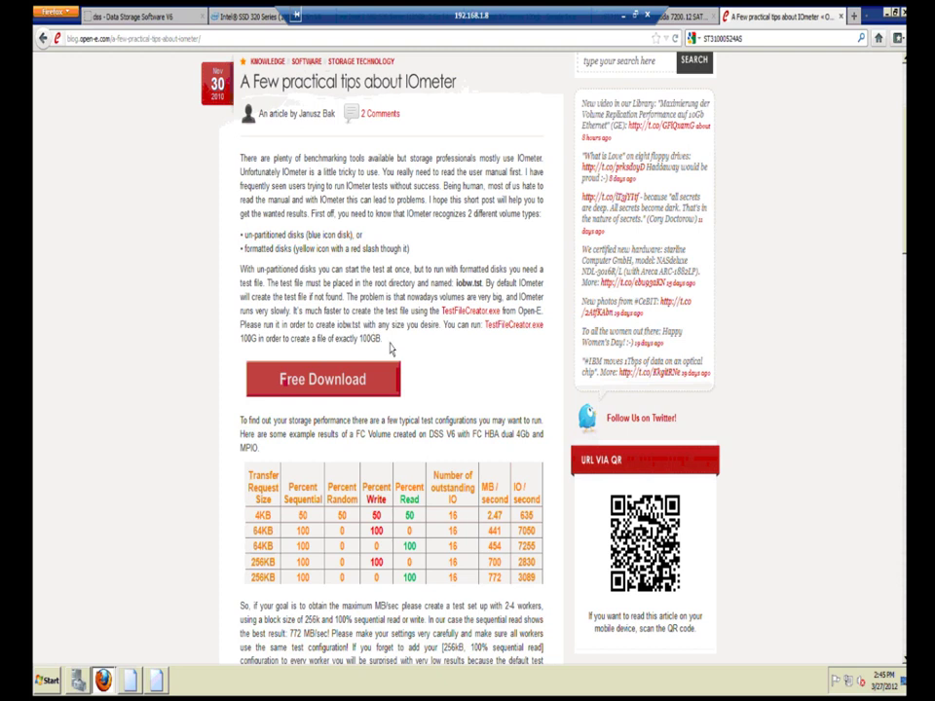
{"action": "scroll", "coordinate": [440, 381], "scroll_direction": "down", "scroll_amount": 2}
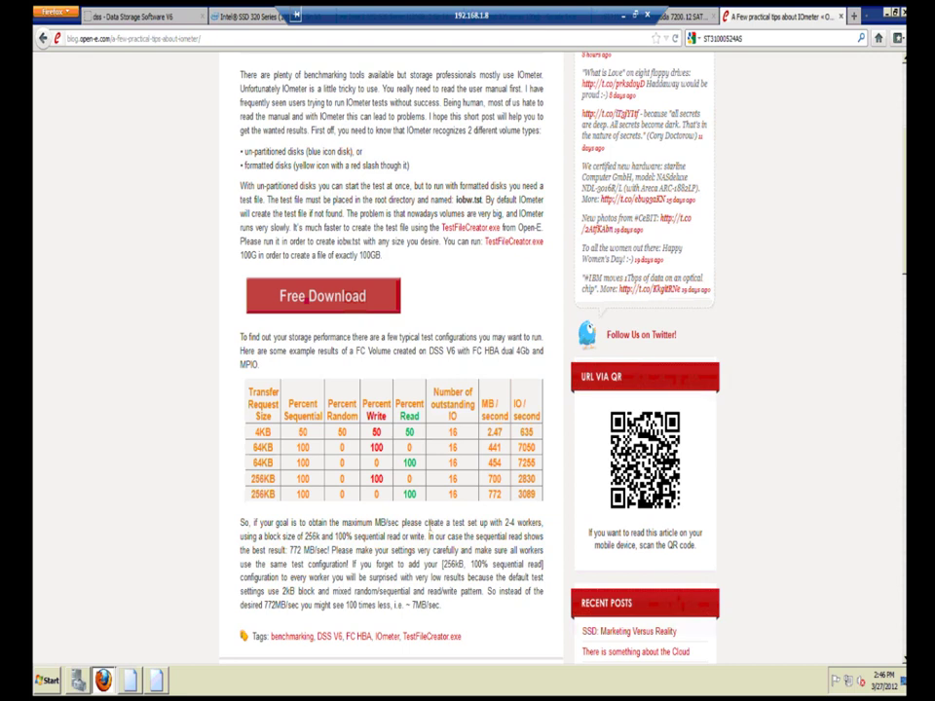
{"action": "scroll", "coordinate": [429, 535], "scroll_direction": "down", "scroll_amount": 2}
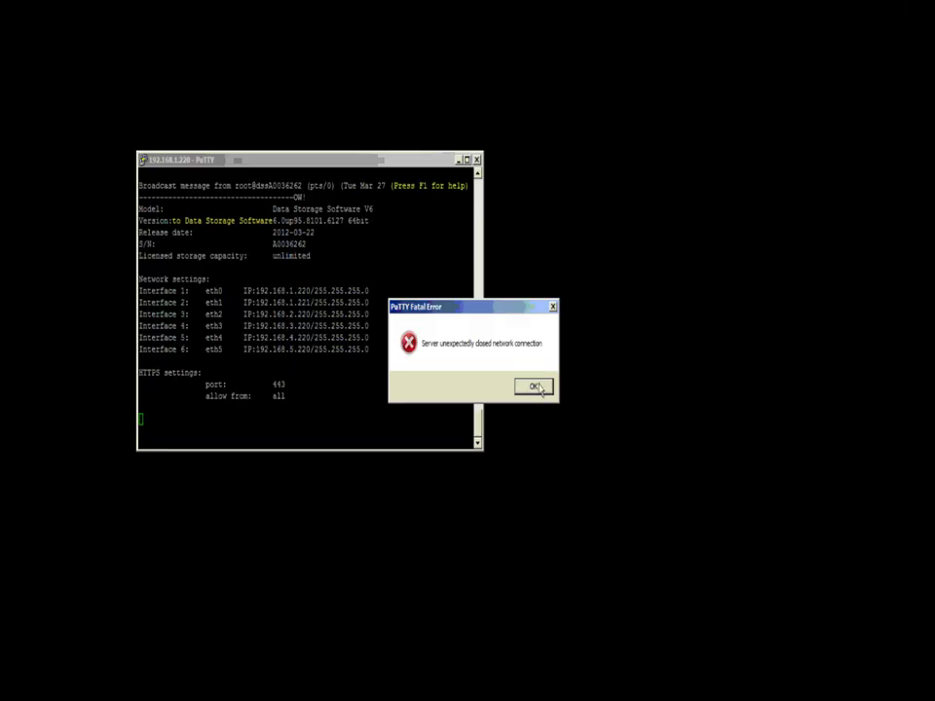
{"action": "key", "text": "Return"}
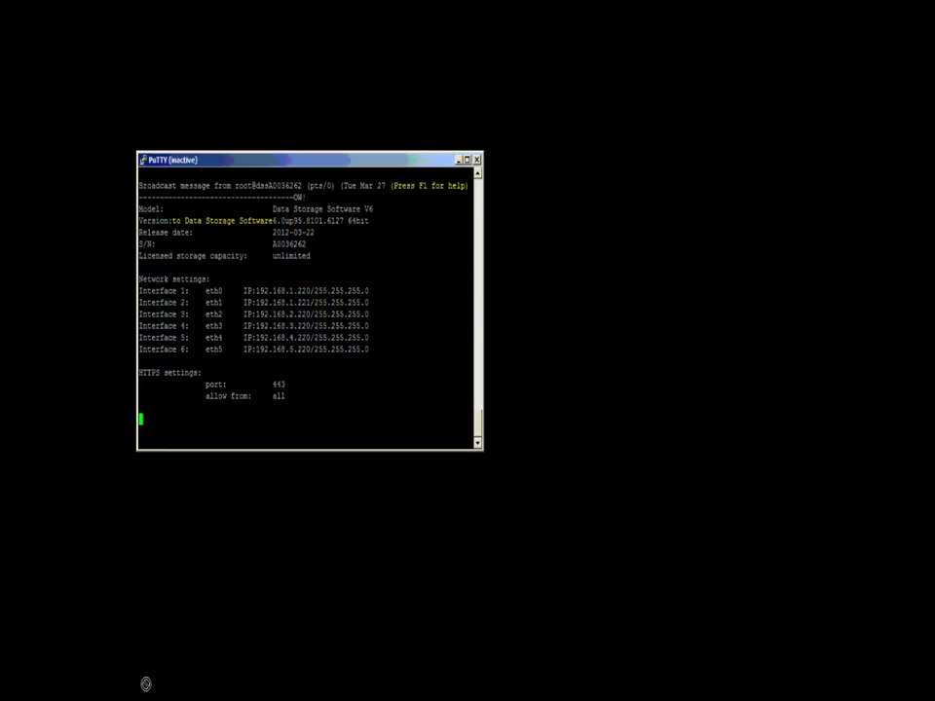
{"action": "left_click", "coordinate": [152, 682]}
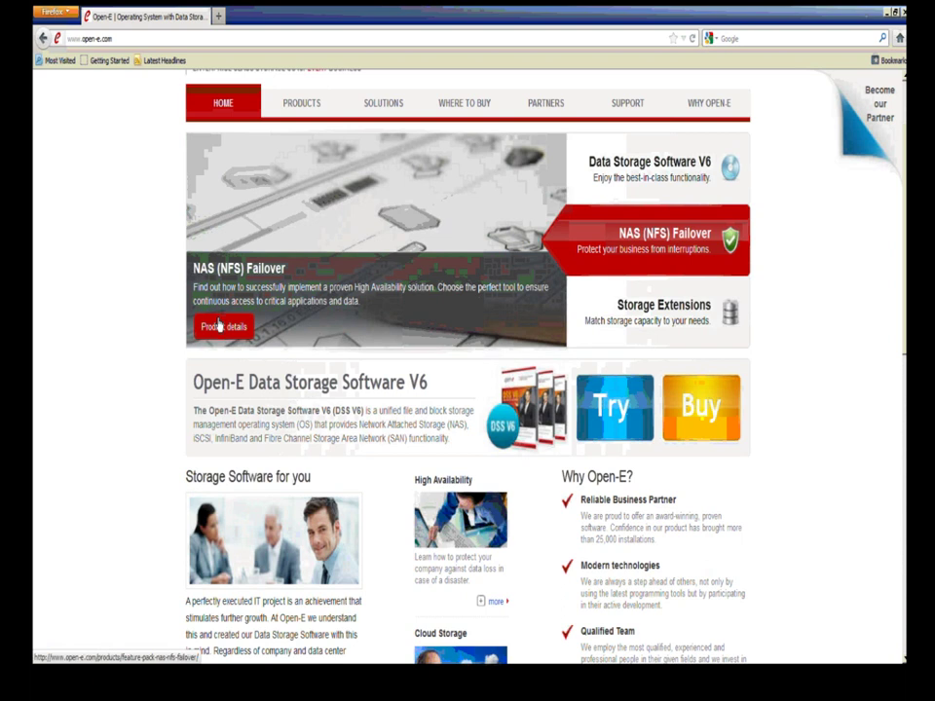
{"action": "left_click", "coordinate": [148, 39]}
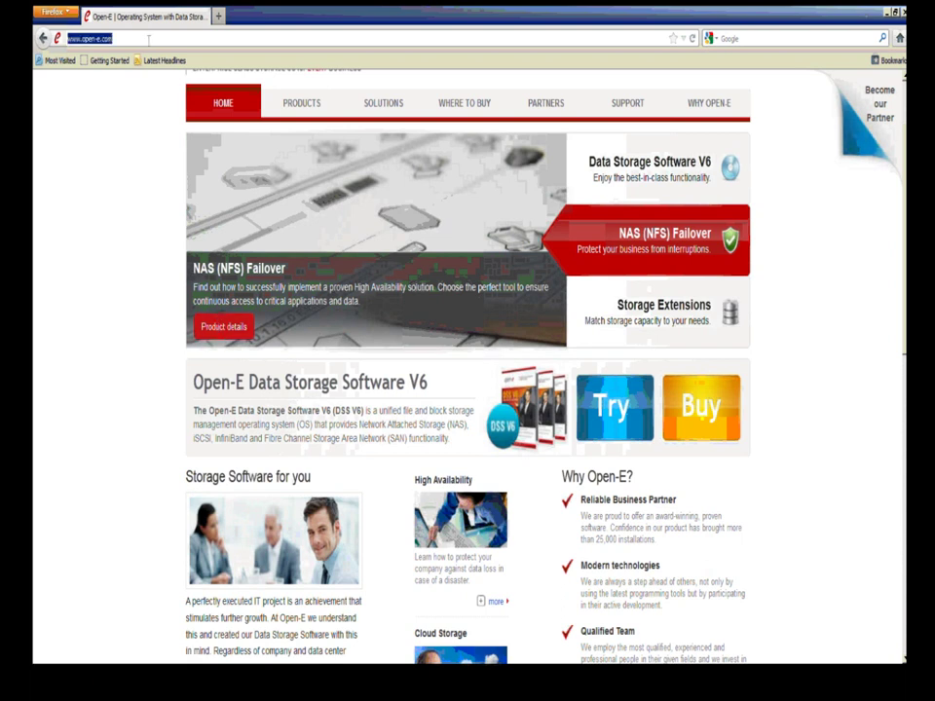
{"action": "type", "text": "ww"}
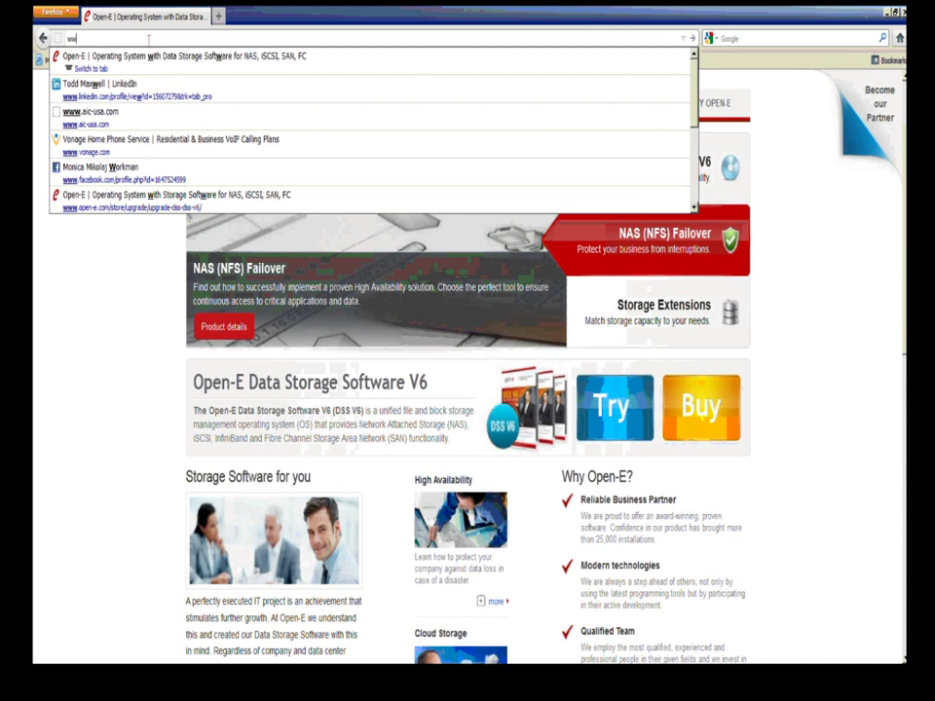
{"action": "type", "text": "w.ls"}
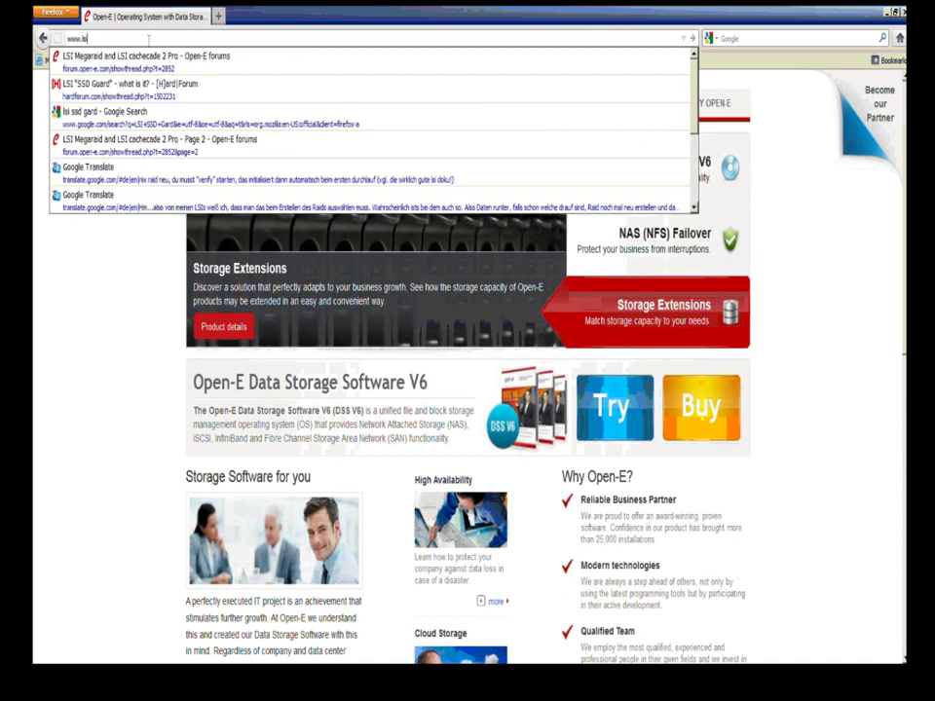
{"action": "type", "text": "i.c"}
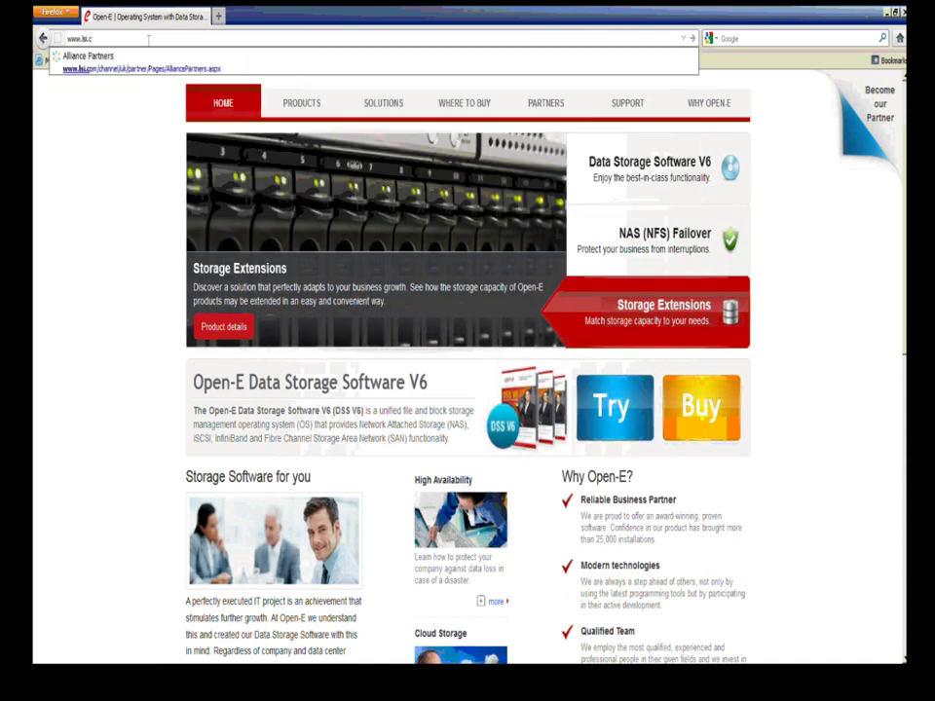
{"action": "type", "text": "om/c"}
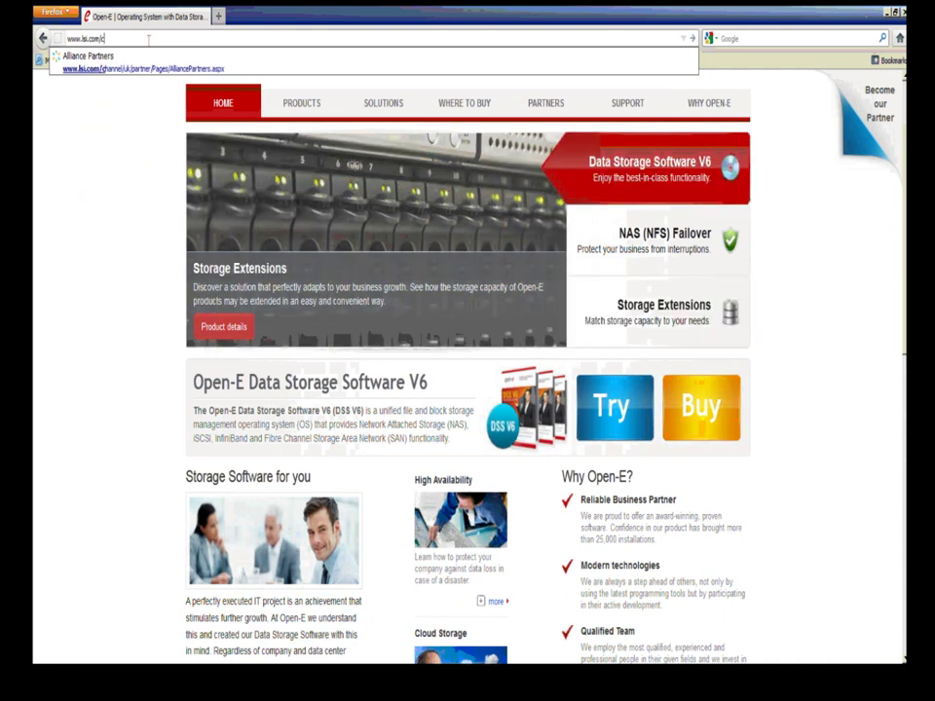
{"action": "type", "text": "hannel"}
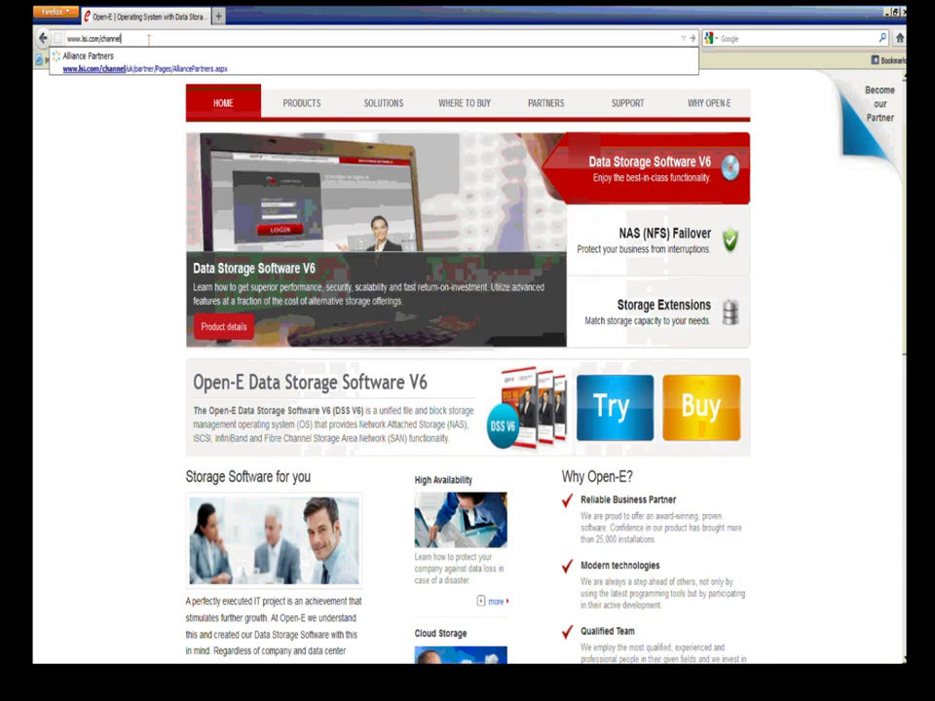
{"action": "key", "text": "Return"}
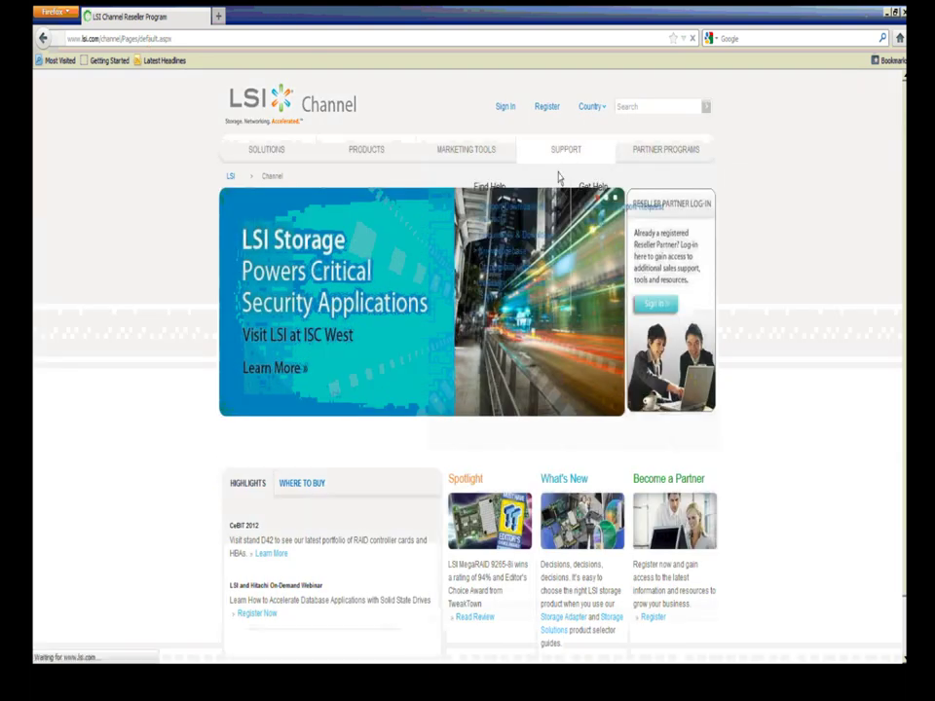
Step: Open the Compatibility Matrix page from the SUPPORT menu
{"action": "mouse_move", "coordinate": [563, 152]}
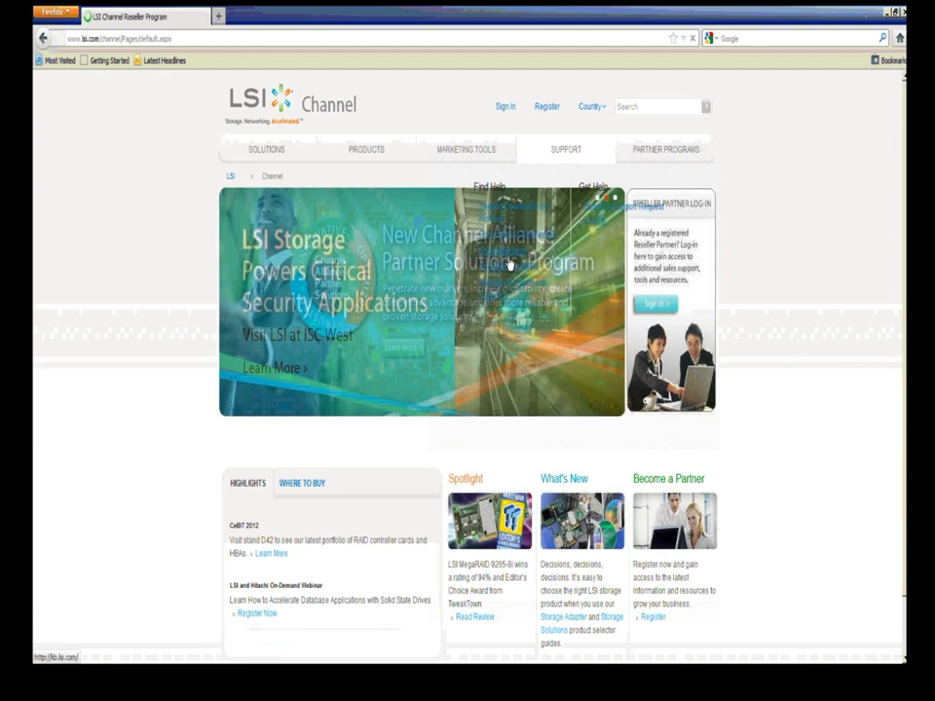
{"action": "mouse_move", "coordinate": [516, 244]}
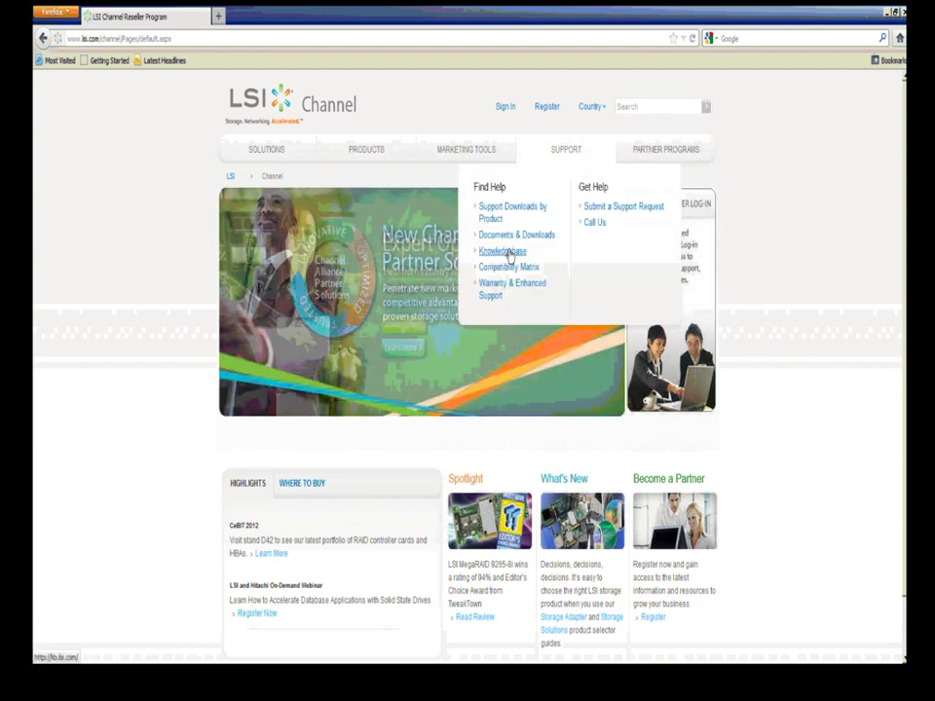
{"action": "left_click", "coordinate": [505, 268]}
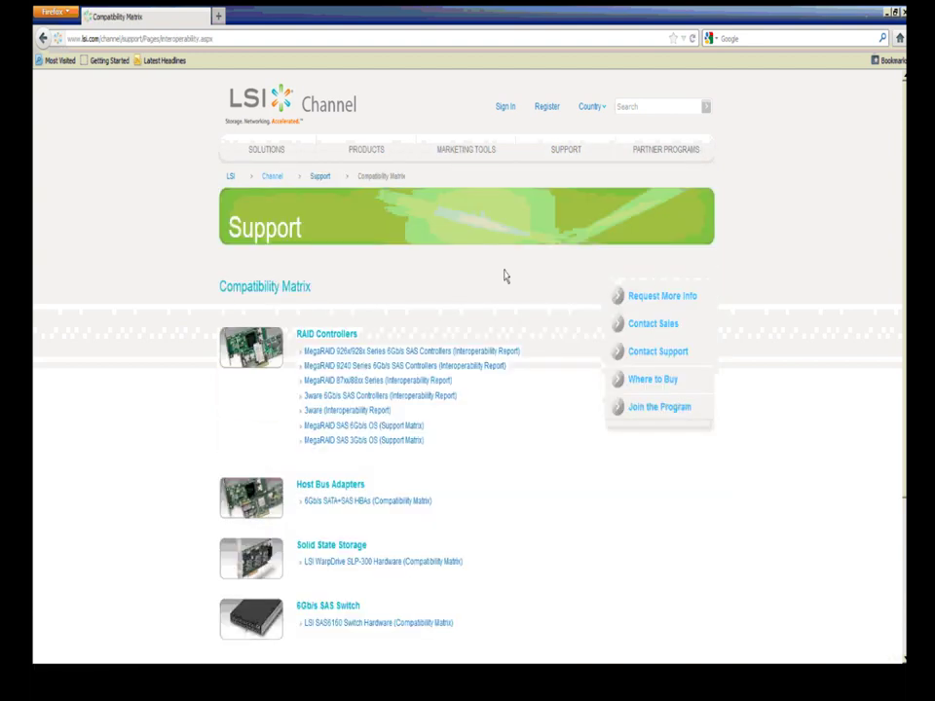
Step: Open the MegaRAID Value and Feature 6Gb/s interoperability report and scroll through to its SSD tables
{"action": "left_click", "coordinate": [322, 352]}
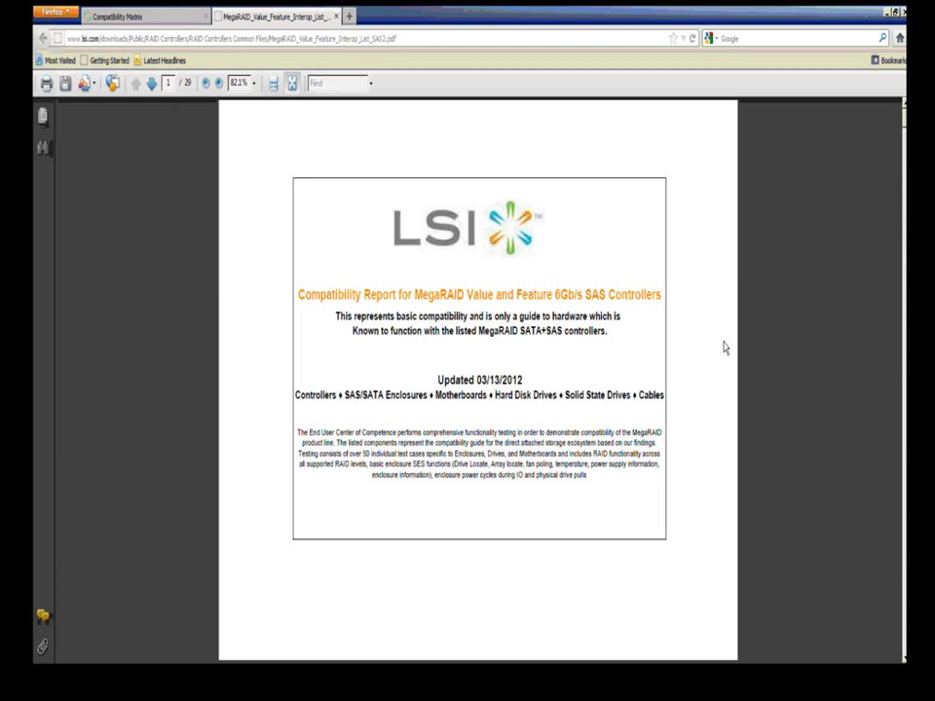
{"action": "scroll", "coordinate": [724, 347], "scroll_direction": "down", "scroll_amount": 3}
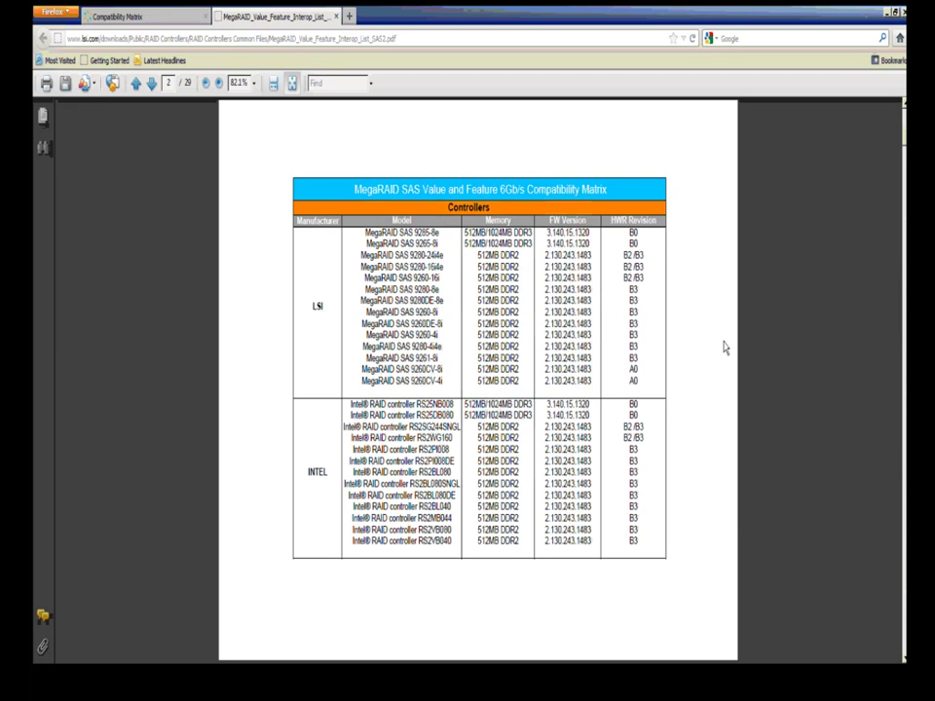
{"action": "scroll", "coordinate": [724, 347], "scroll_direction": "down", "scroll_amount": 3}
{"action": "scroll", "coordinate": [725, 348], "scroll_direction": "down", "scroll_amount": 6}
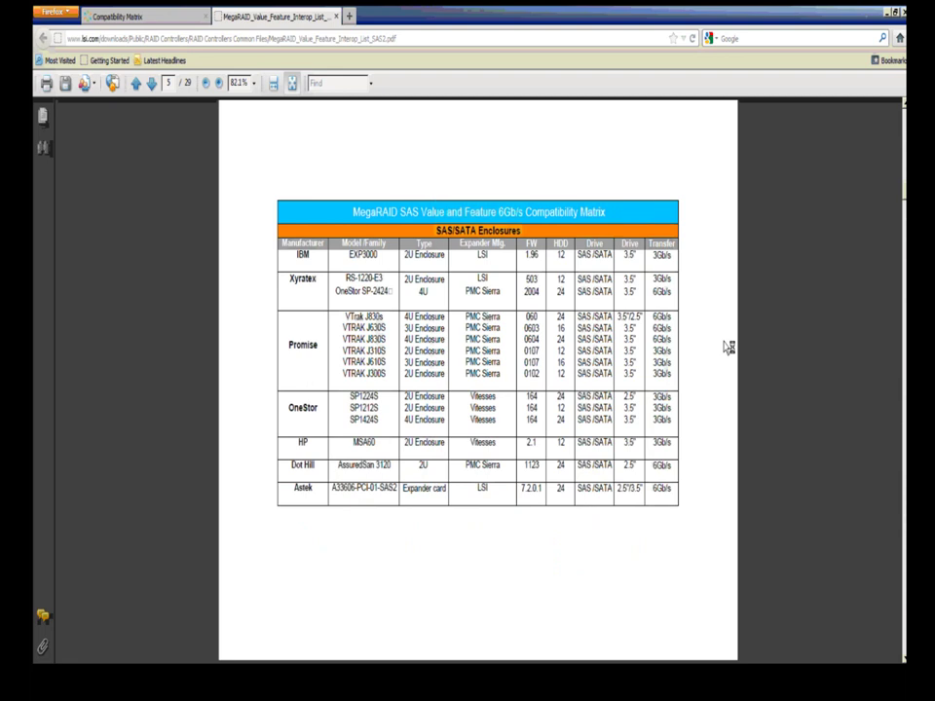
{"action": "scroll", "coordinate": [725, 347], "scroll_direction": "down", "scroll_amount": 15}
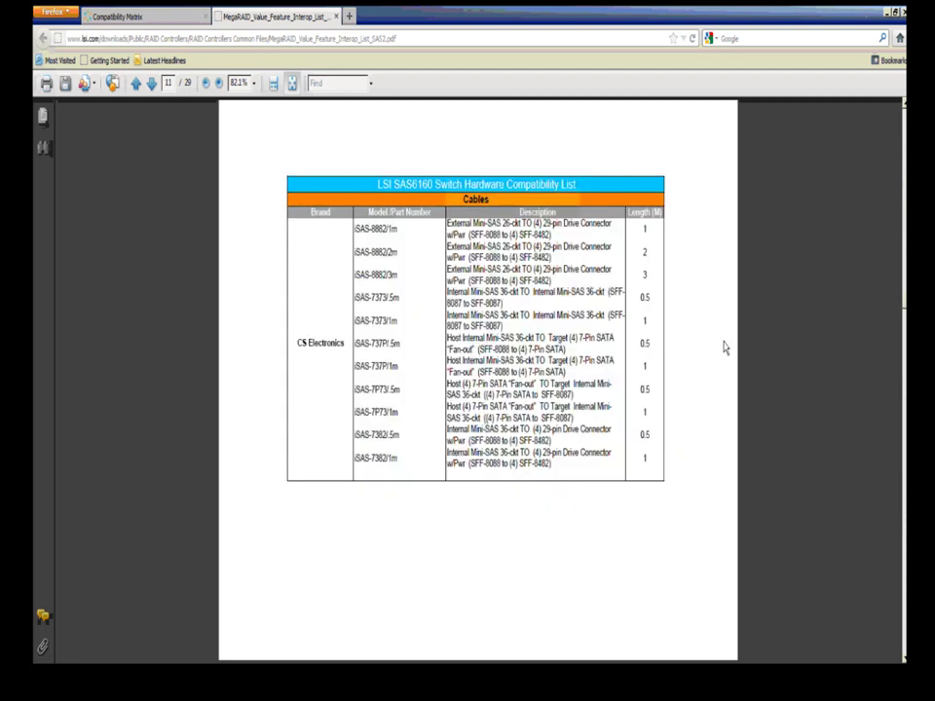
{"action": "scroll", "coordinate": [725, 348], "scroll_direction": "down", "scroll_amount": 12}
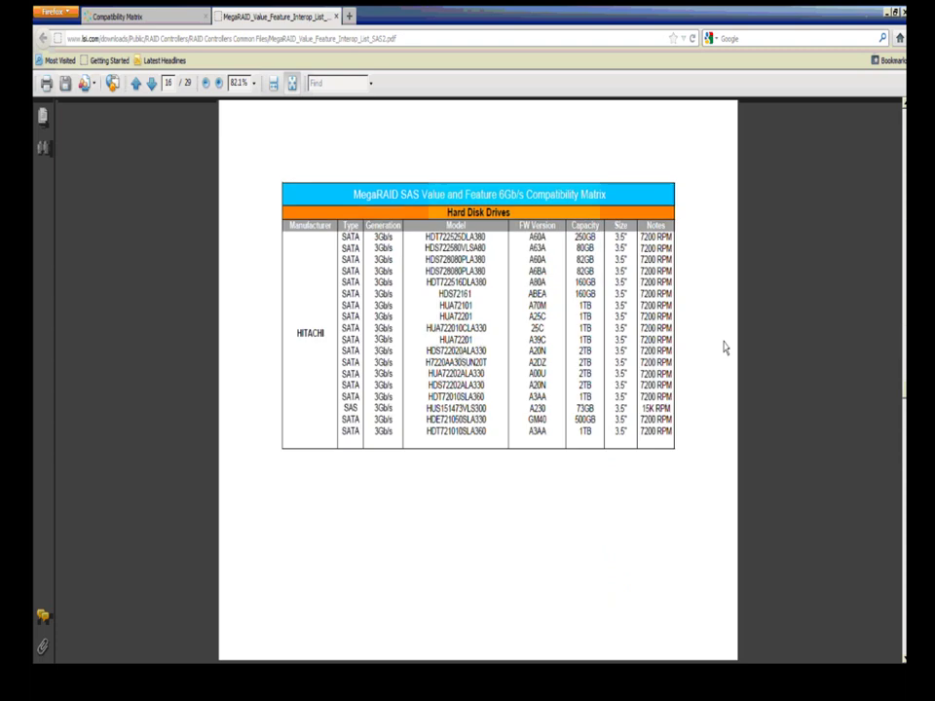
{"action": "scroll", "coordinate": [726, 348], "scroll_direction": "down", "scroll_amount": 3}
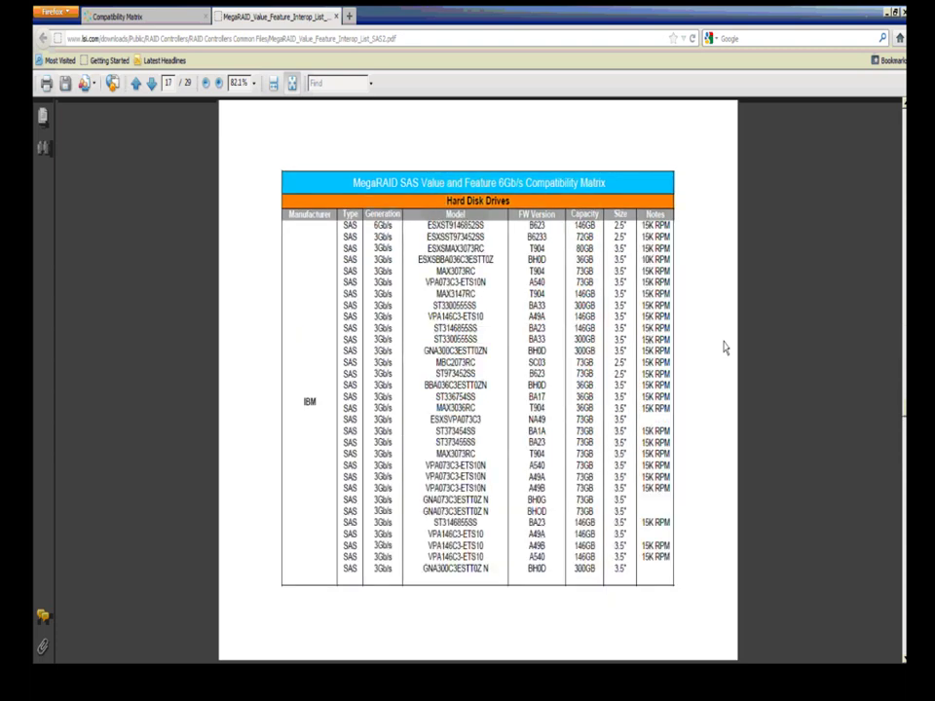
{"action": "scroll", "coordinate": [726, 348], "scroll_direction": "down", "scroll_amount": 10}
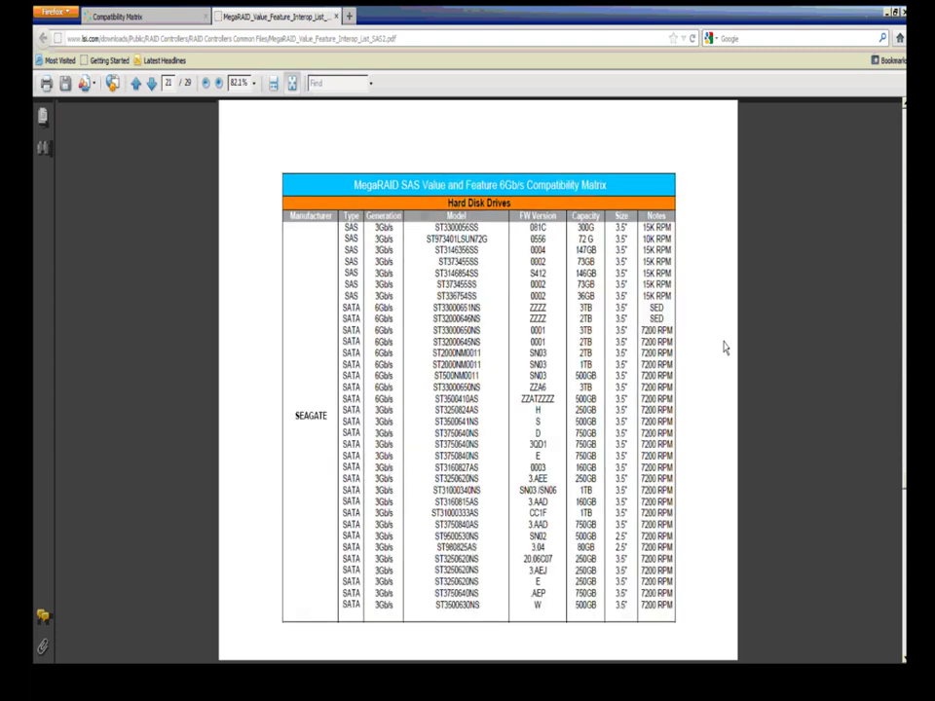
{"action": "scroll", "coordinate": [726, 347], "scroll_direction": "down", "scroll_amount": 10}
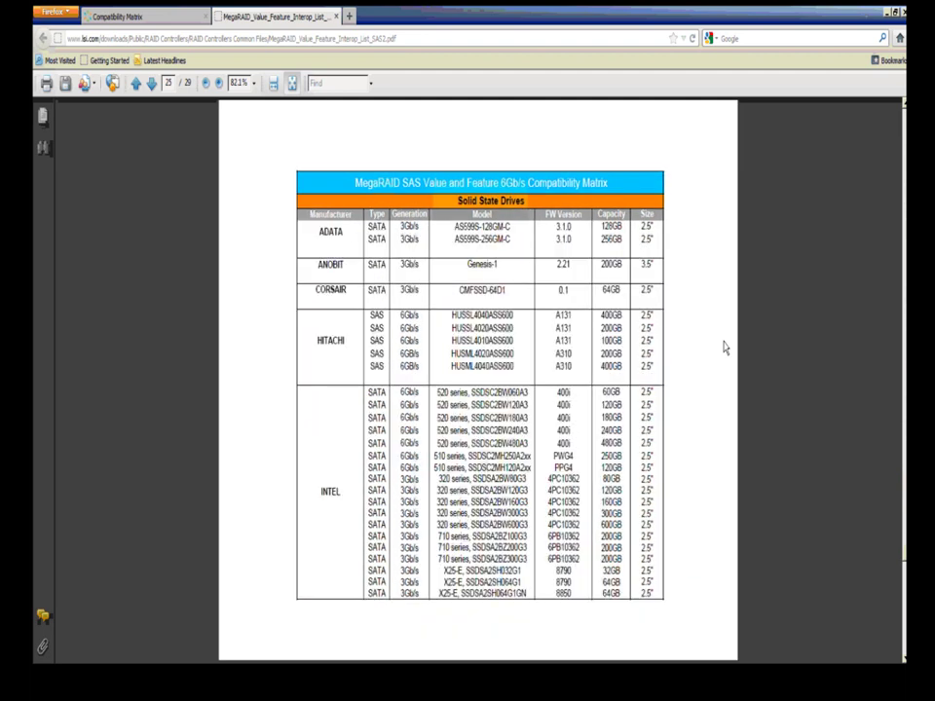
{"action": "scroll", "coordinate": [725, 348], "scroll_direction": "down", "scroll_amount": 3}
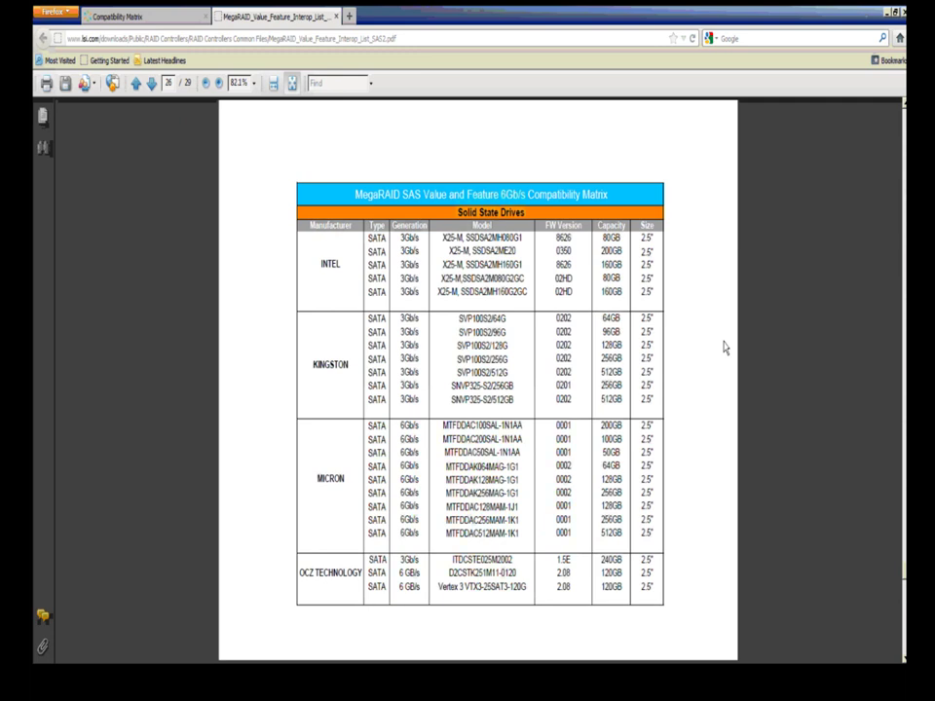
{"action": "scroll", "coordinate": [726, 348], "scroll_direction": "down", "scroll_amount": 3}
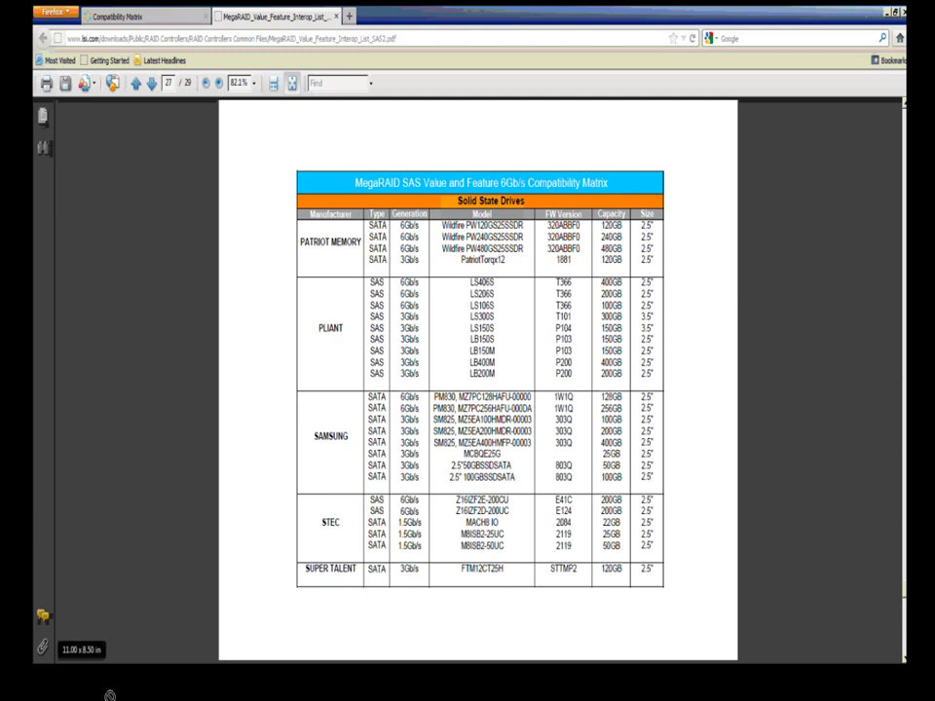
{"action": "key", "text": "alt+Tab"}
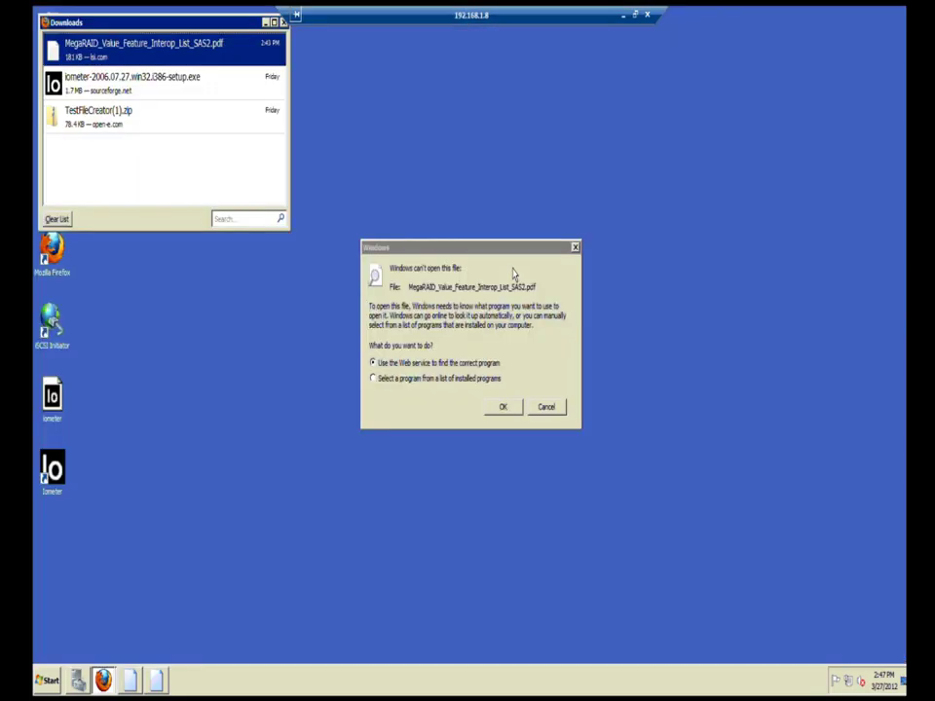
Step: Close the Downloads window and file warning, then launch MegaRAID Storage Manager
{"action": "left_click", "coordinate": [284, 22]}
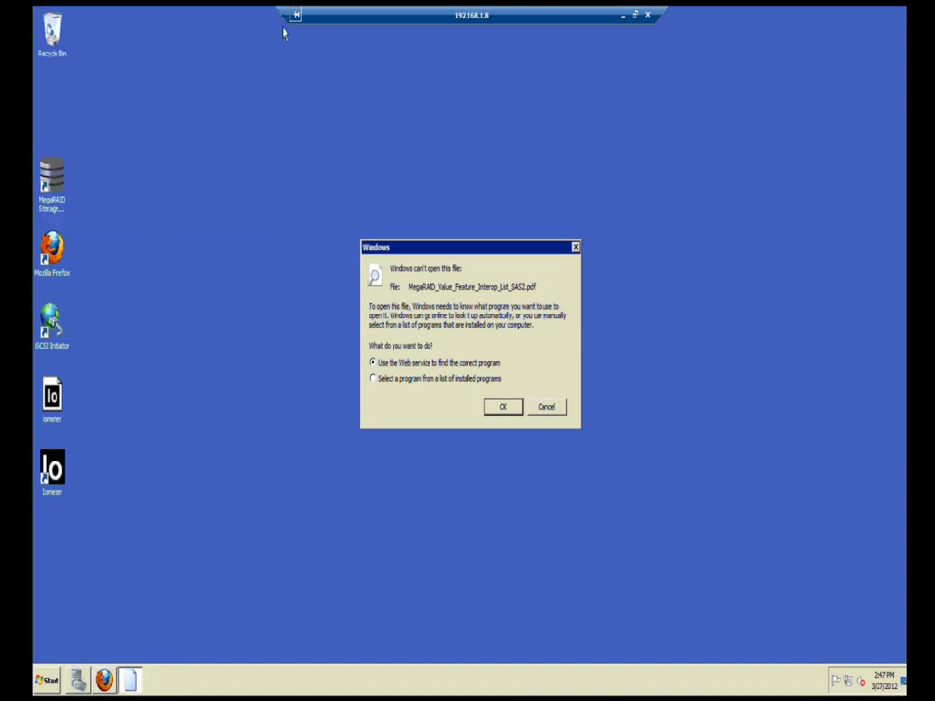
{"action": "left_click", "coordinate": [542, 409]}
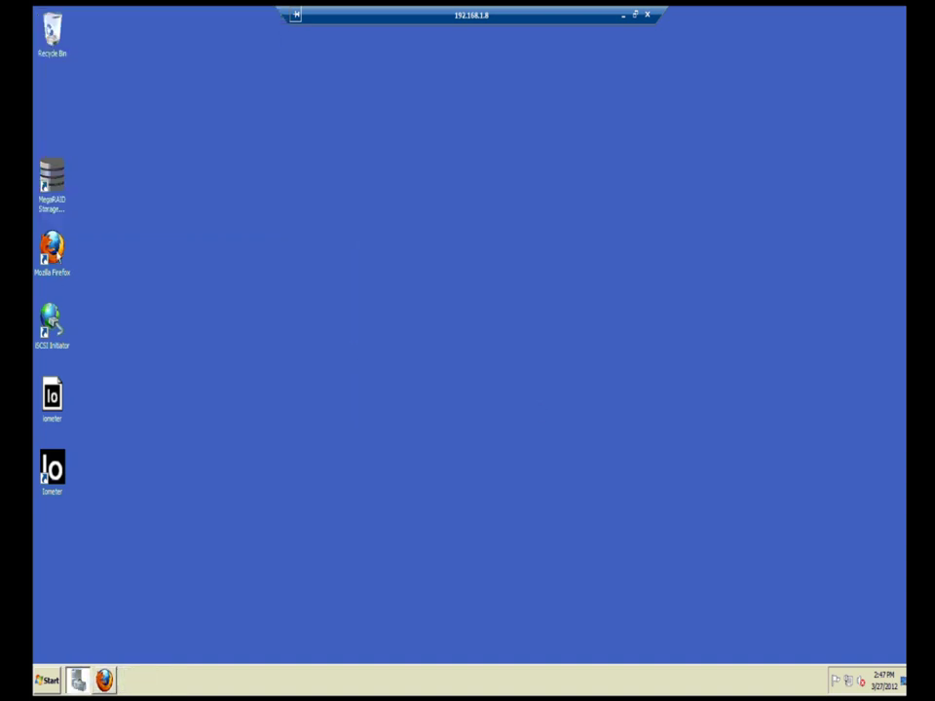
{"action": "left_click", "coordinate": [50, 201]}
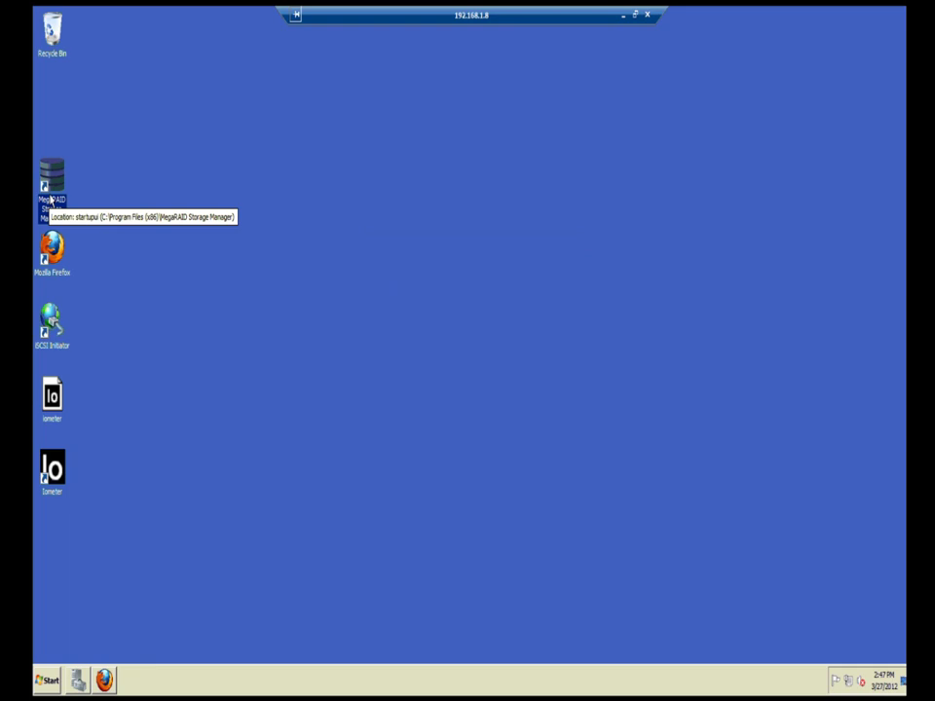
{"action": "double_click", "coordinate": [51, 201]}
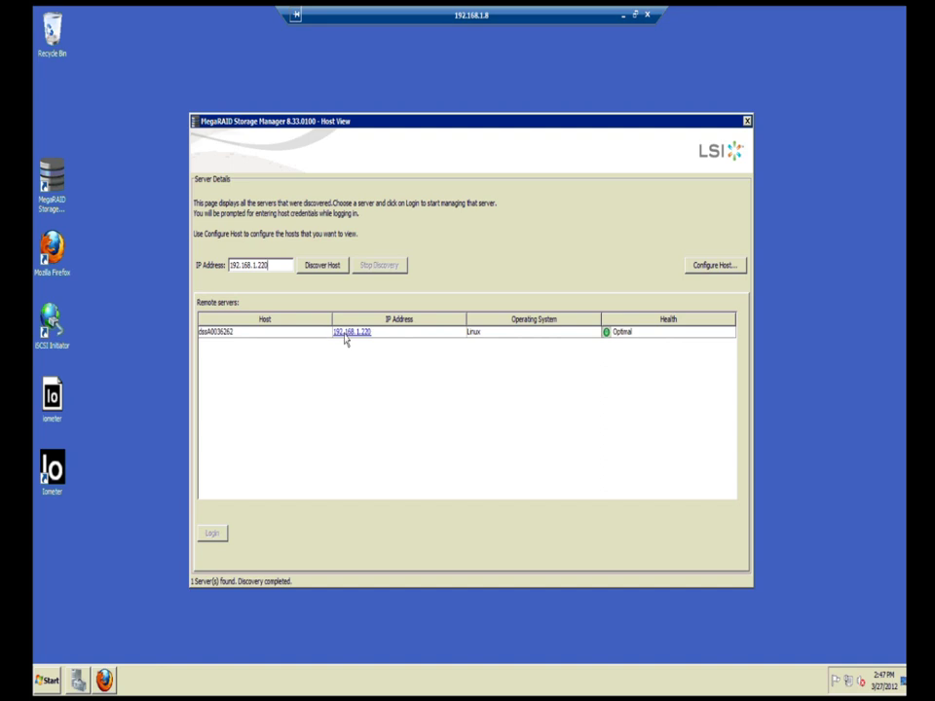
Step: Log in to server 192.168.1.220 with the username and password
{"action": "left_click", "coordinate": [346, 334]}
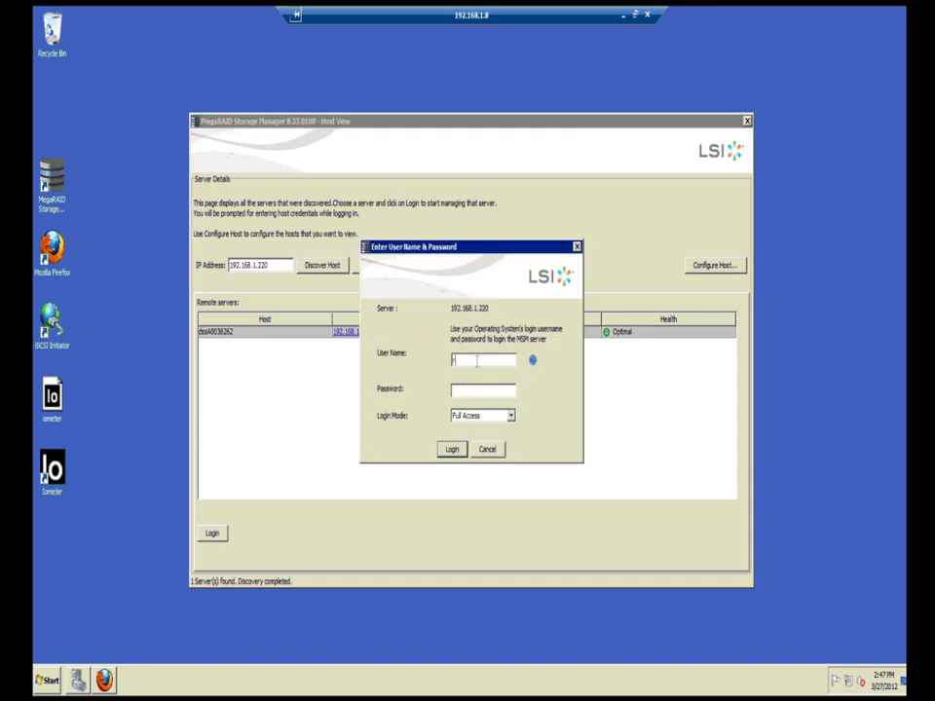
{"action": "type", "text": "raid"}
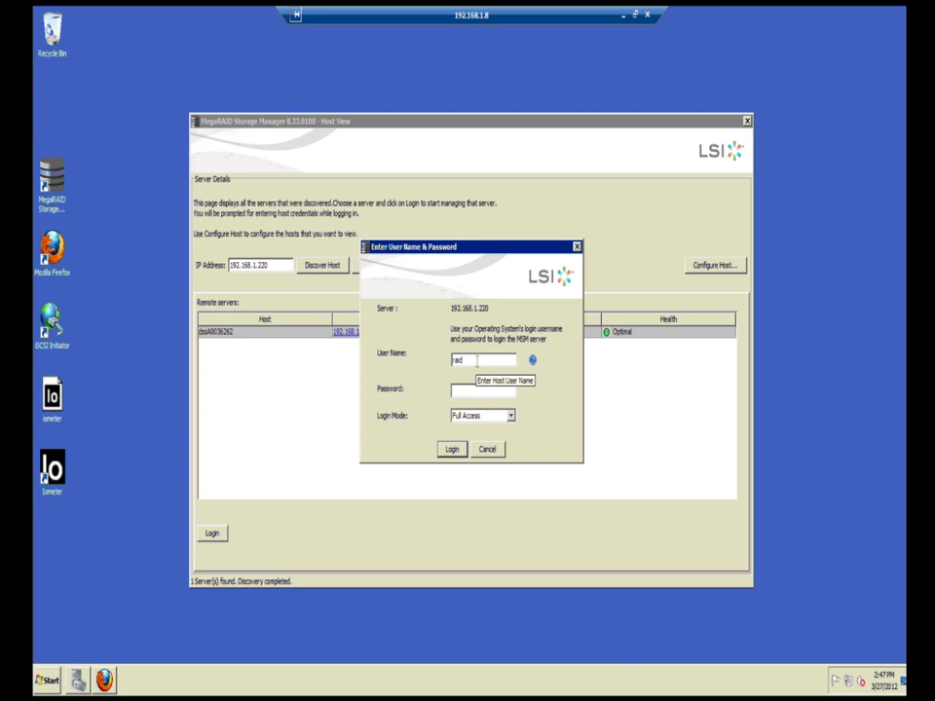
{"action": "key", "text": "Tab"}
{"action": "type", "text": "***"}
{"action": "key", "text": "Return"}
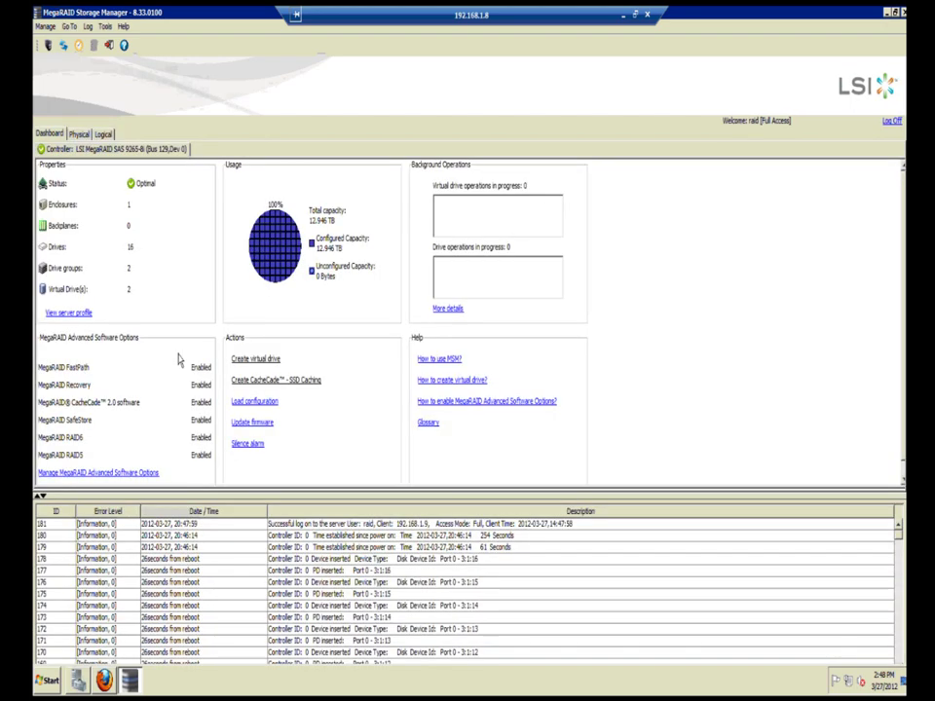
Step: Force-delete the 12.729 TB RAID 0 virtual drive VD_1 from the Logical view
{"action": "left_click", "coordinate": [80, 134]}
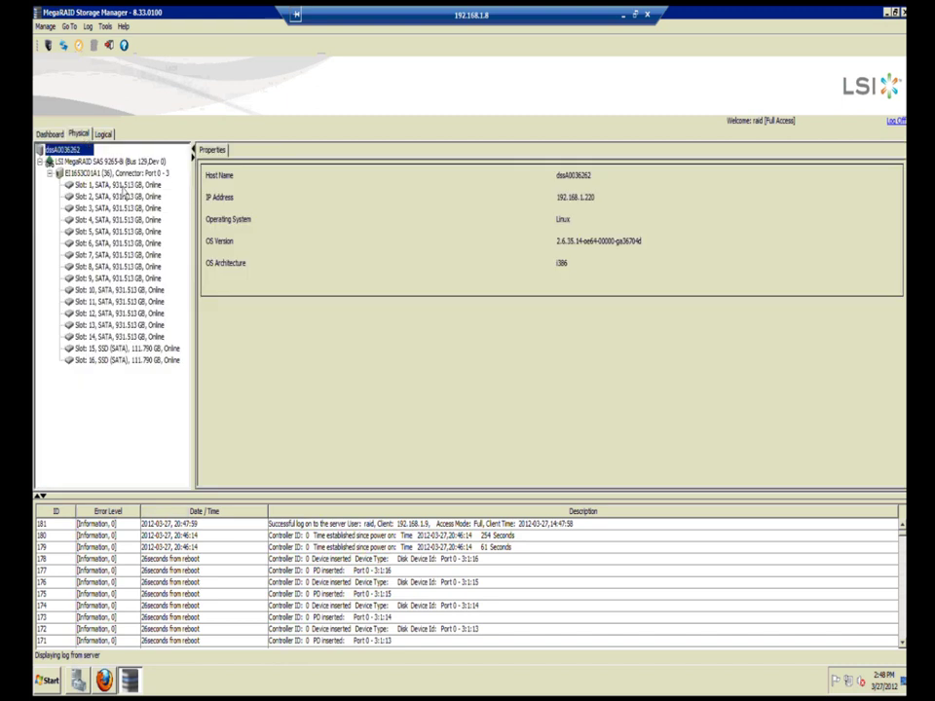
{"action": "left_click", "coordinate": [106, 136]}
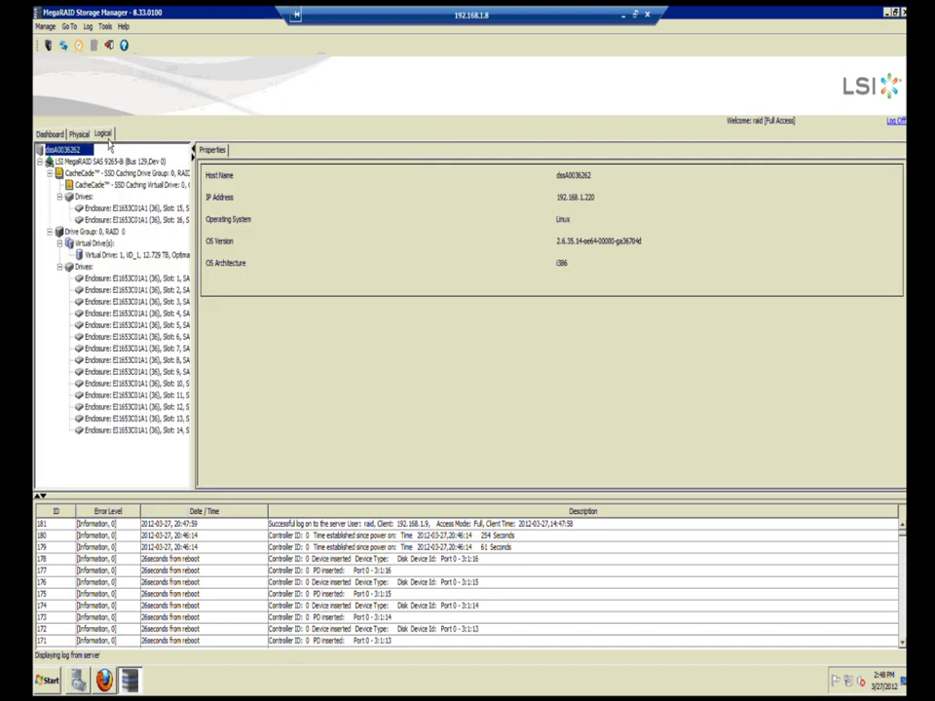
{"action": "left_click", "coordinate": [117, 255]}
{"action": "right_click", "coordinate": [118, 257]}
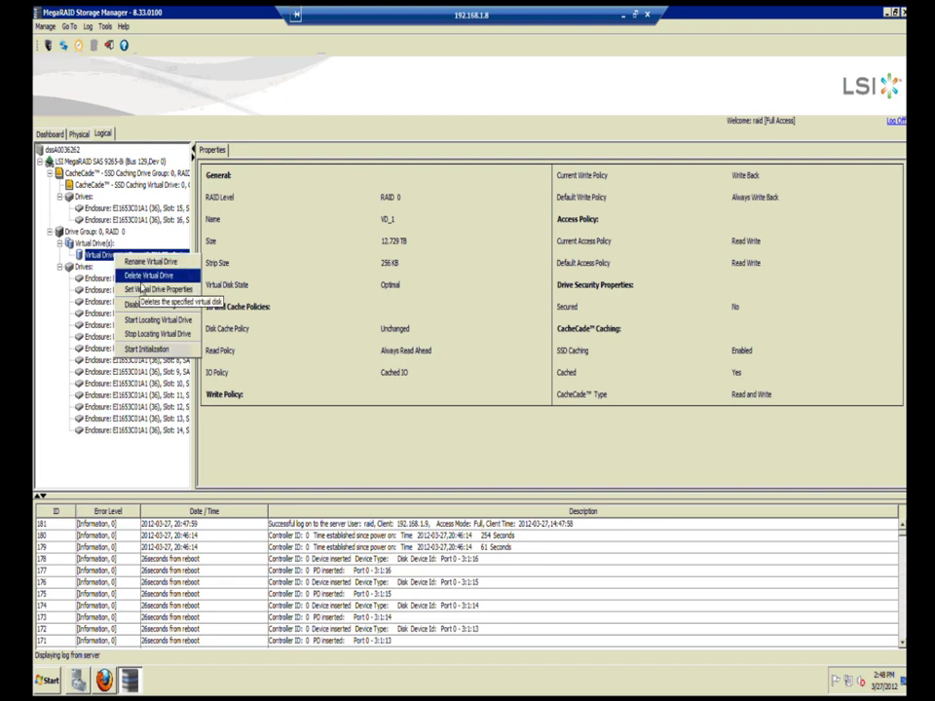
{"action": "left_click", "coordinate": [136, 276]}
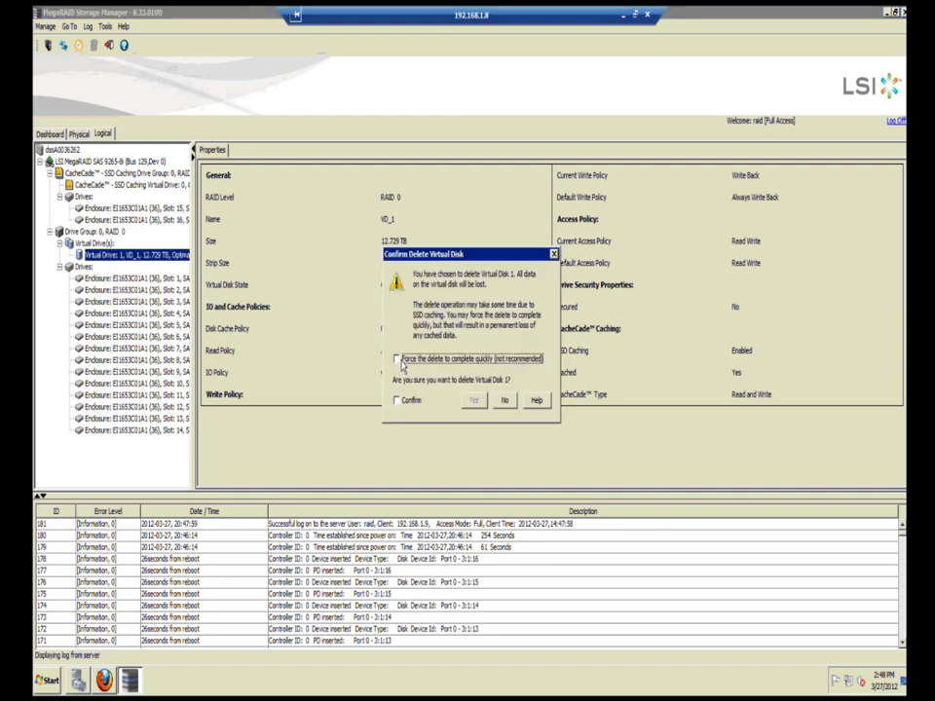
{"action": "left_click", "coordinate": [398, 360]}
{"action": "left_click", "coordinate": [398, 401]}
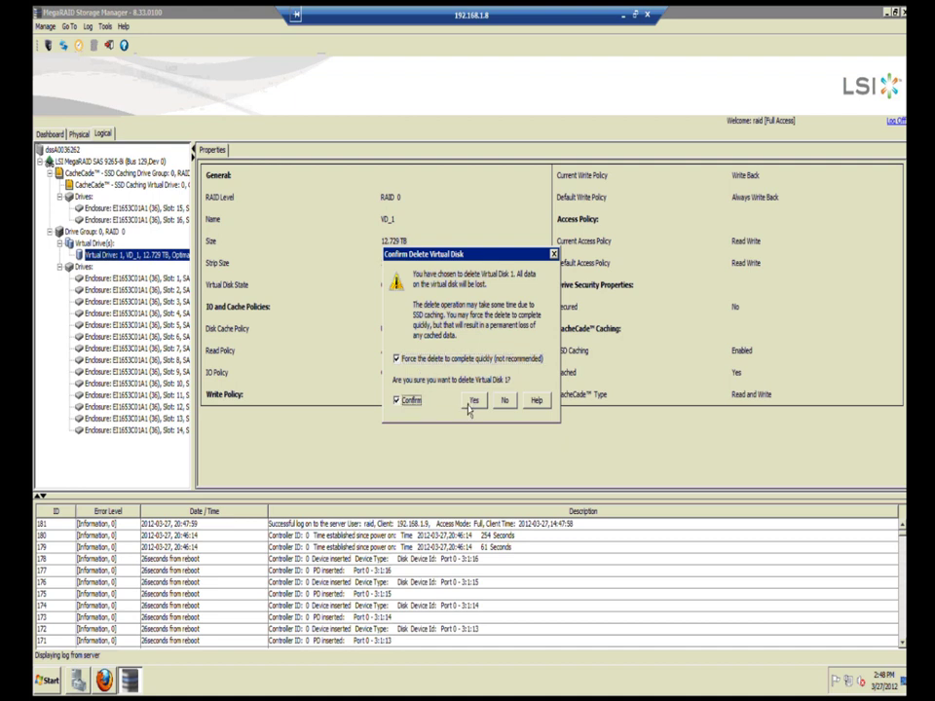
{"action": "left_click", "coordinate": [472, 400]}
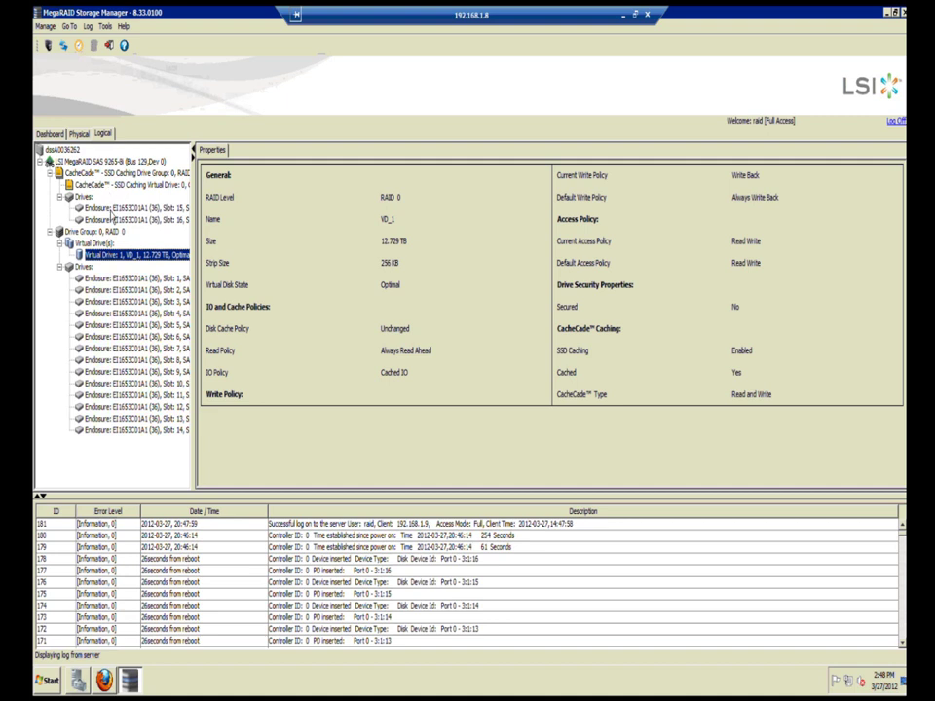
{"action": "left_click", "coordinate": [84, 184]}
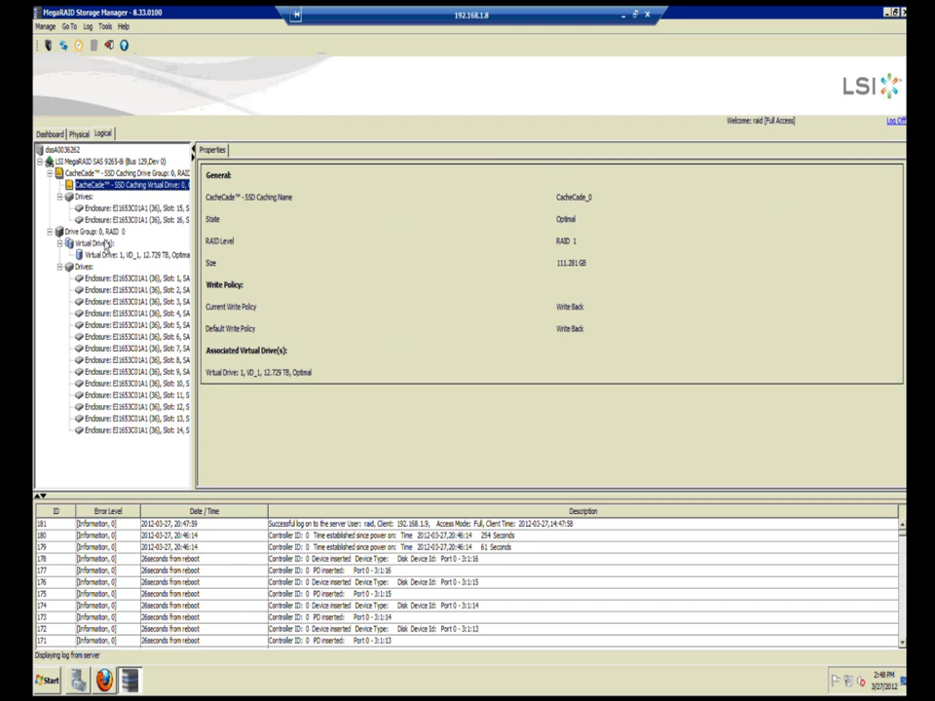
{"action": "right_click", "coordinate": [102, 185]}
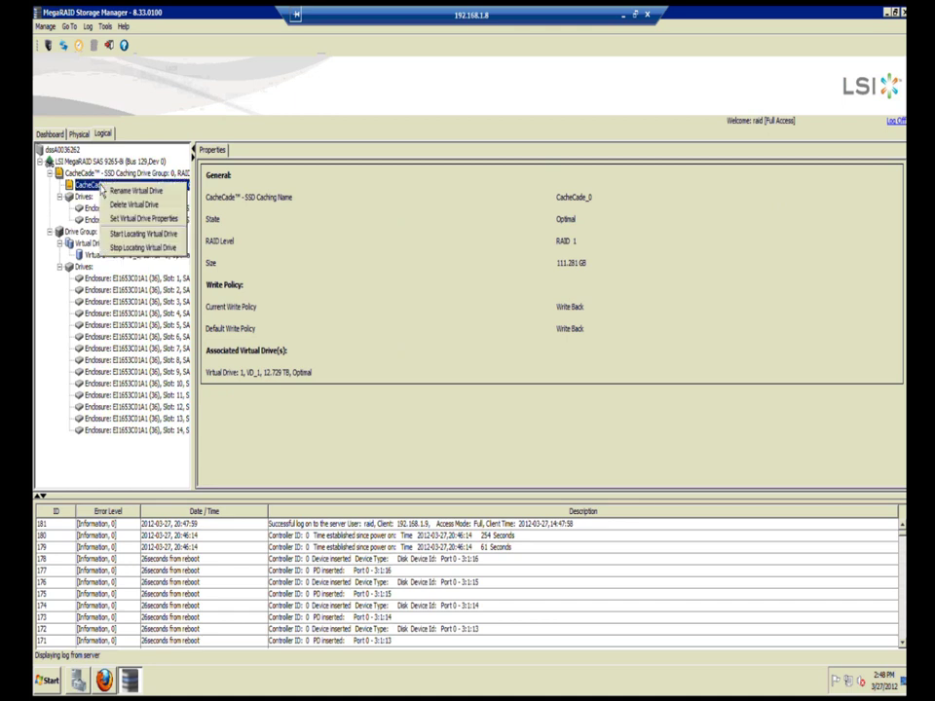
Step: Delete the CacheCade_0 SSD caching virtual drive, confirming the deletion
{"action": "left_click", "coordinate": [115, 205]}
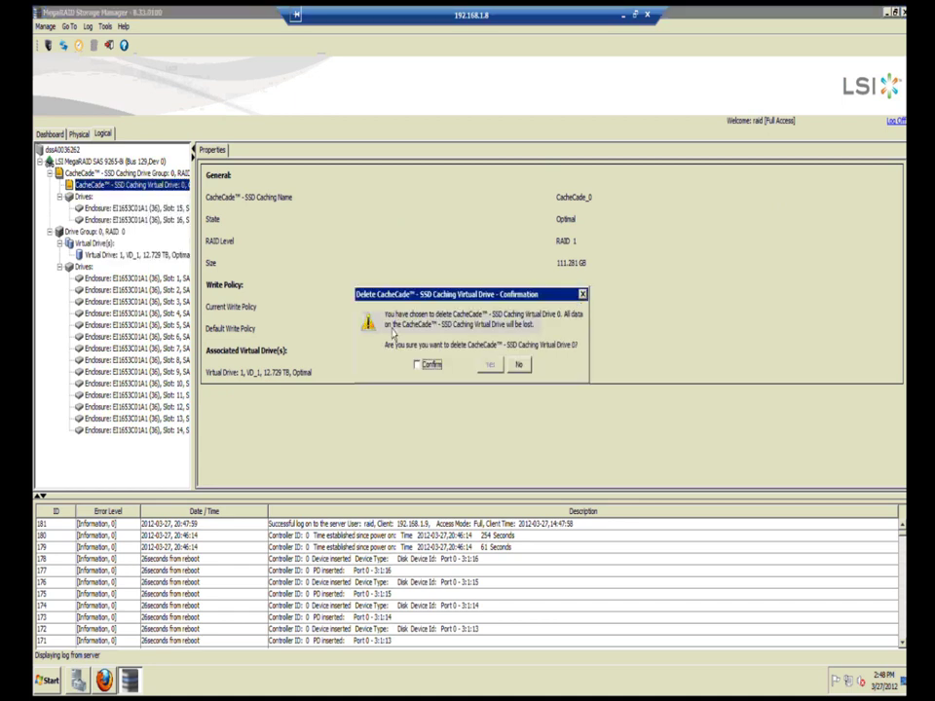
{"action": "left_click", "coordinate": [429, 367]}
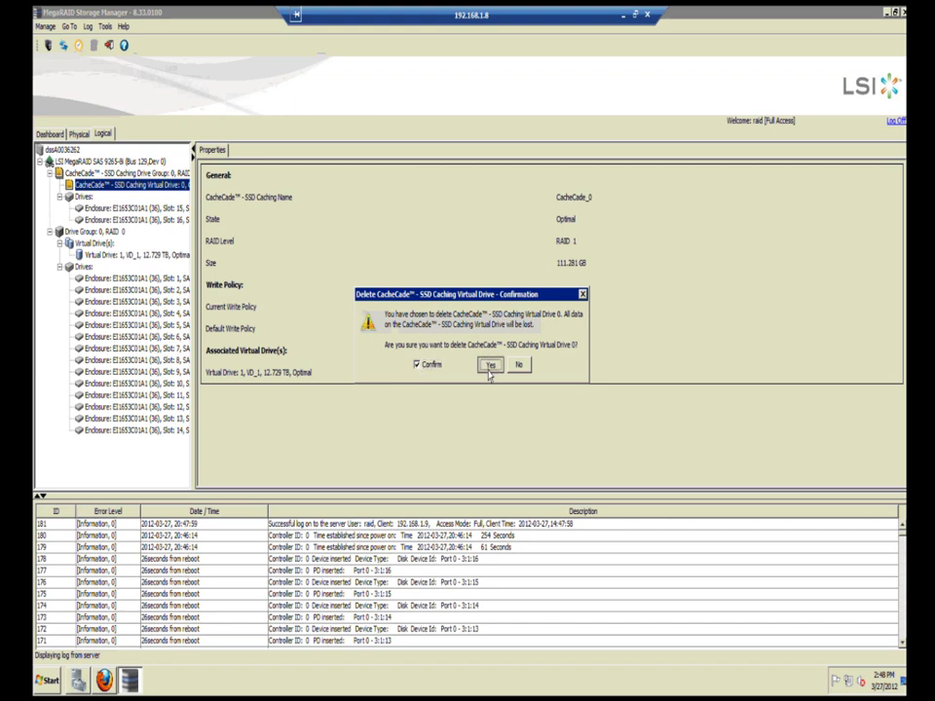
{"action": "left_click", "coordinate": [489, 368]}
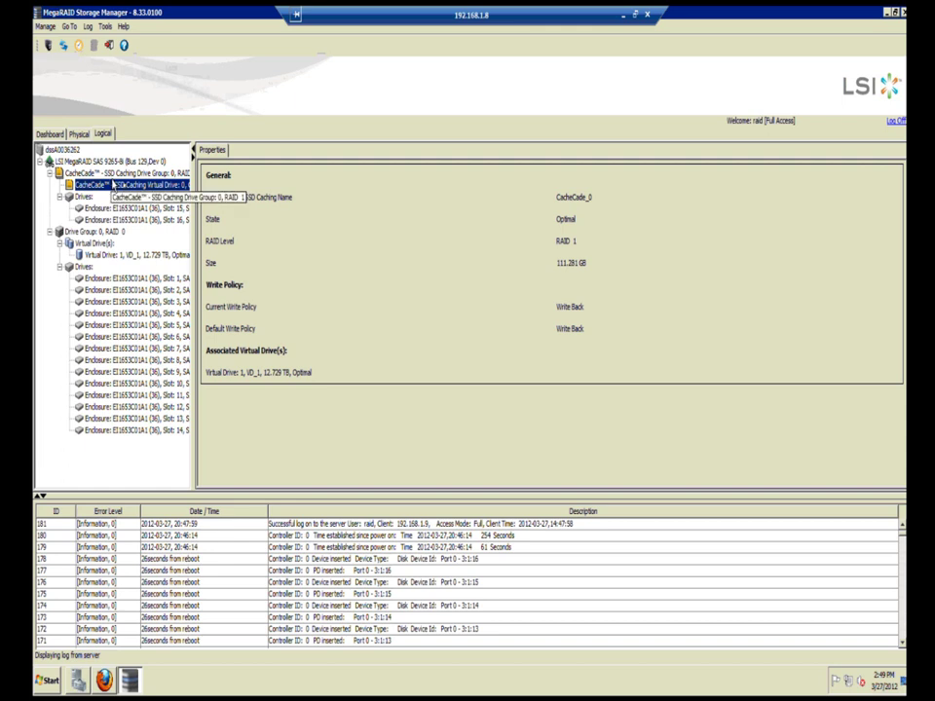
{"action": "left_click", "coordinate": [46, 26]}
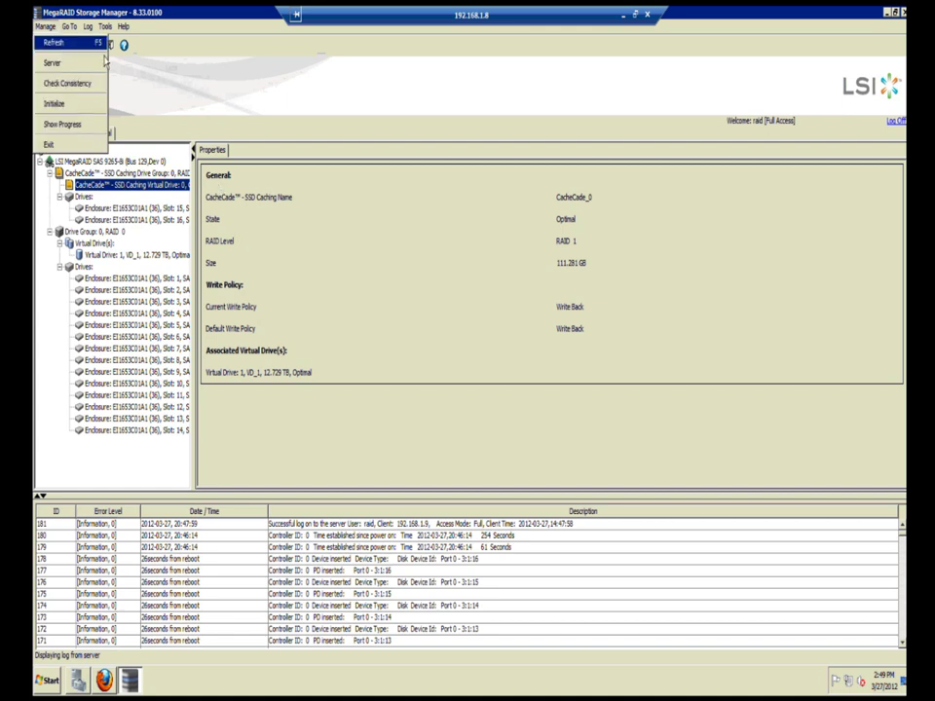
Step: Refresh the controller and view all 16 drives as unconfigured on the Physical tab
{"action": "left_click", "coordinate": [73, 42]}
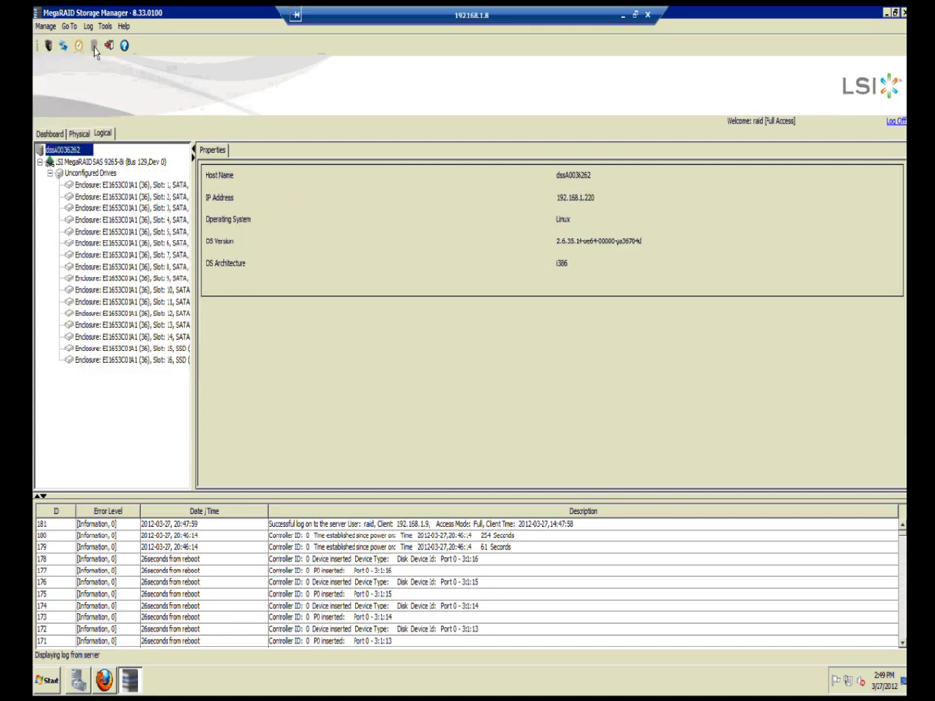
{"action": "left_click", "coordinate": [78, 134]}
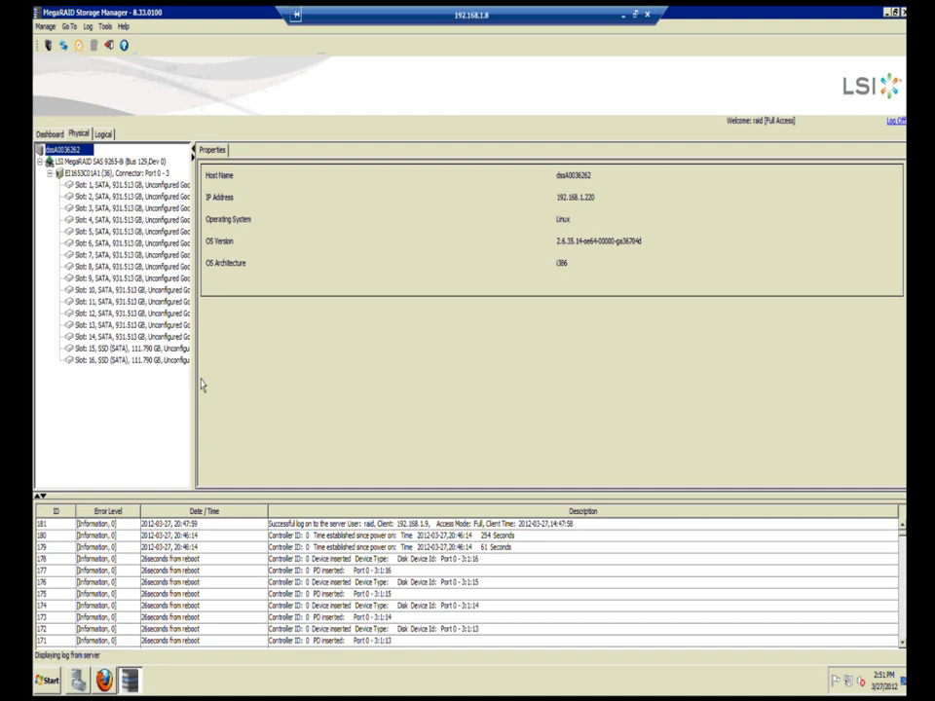
Step: Check that the slot 15 and 16 SSDs are 111.790 GB Unconfigured Good drives
{"action": "left_click_drag", "start_coordinate": [195, 380], "coordinate": [226, 360]}
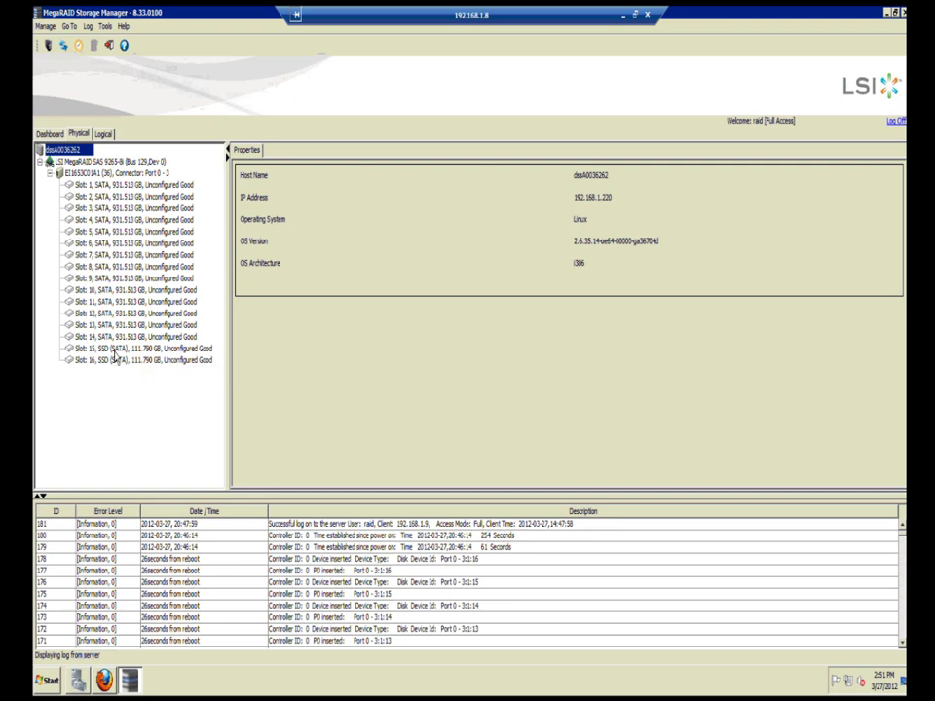
{"action": "left_click", "coordinate": [114, 351]}
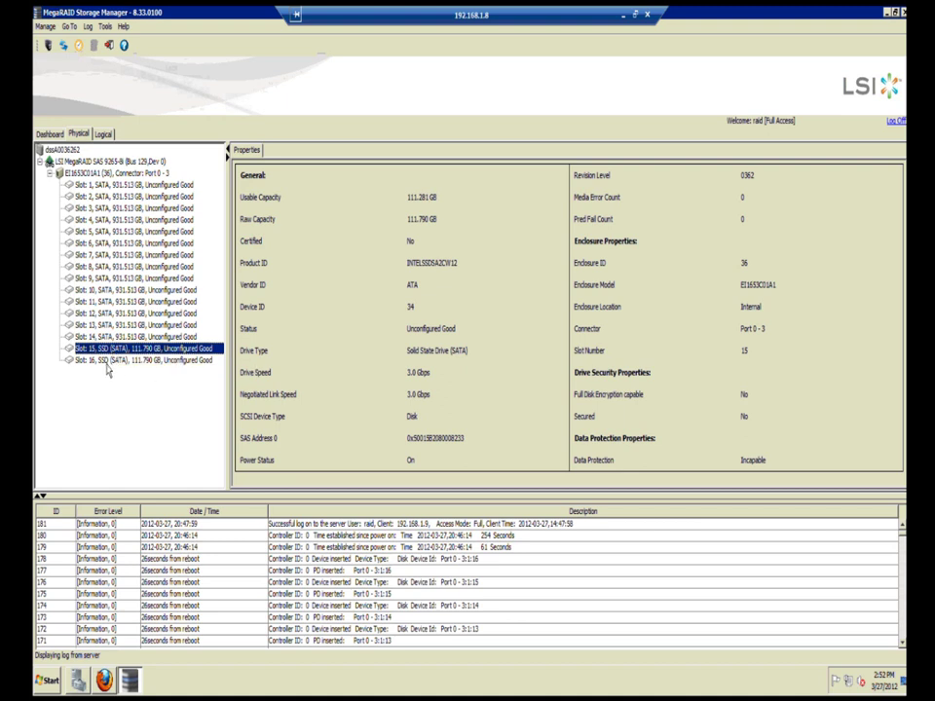
{"action": "left_click", "coordinate": [108, 363]}
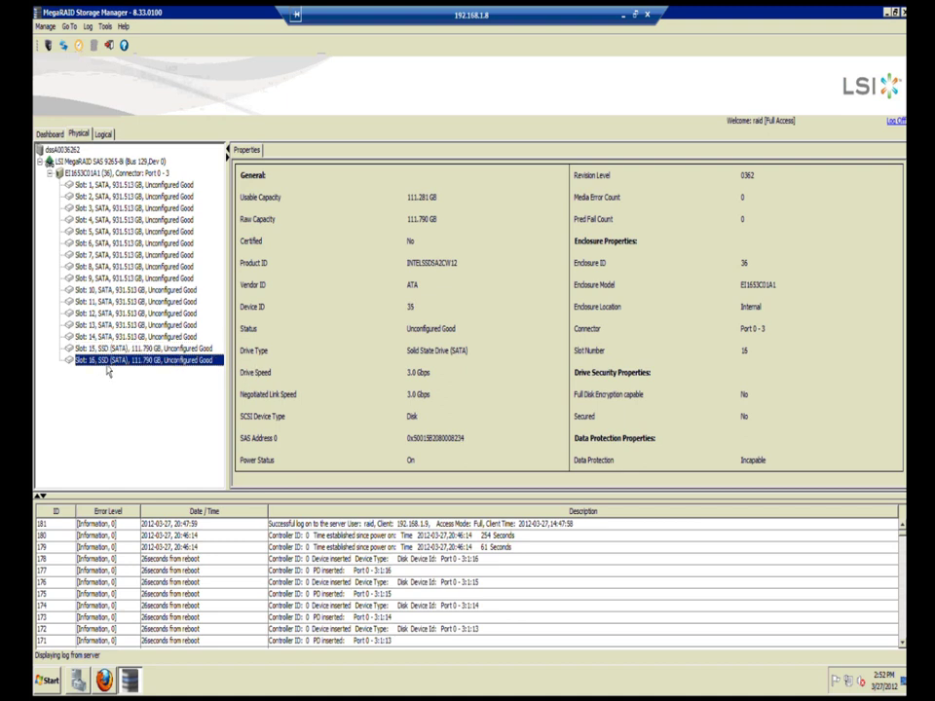
{"action": "key", "text": "Up"}
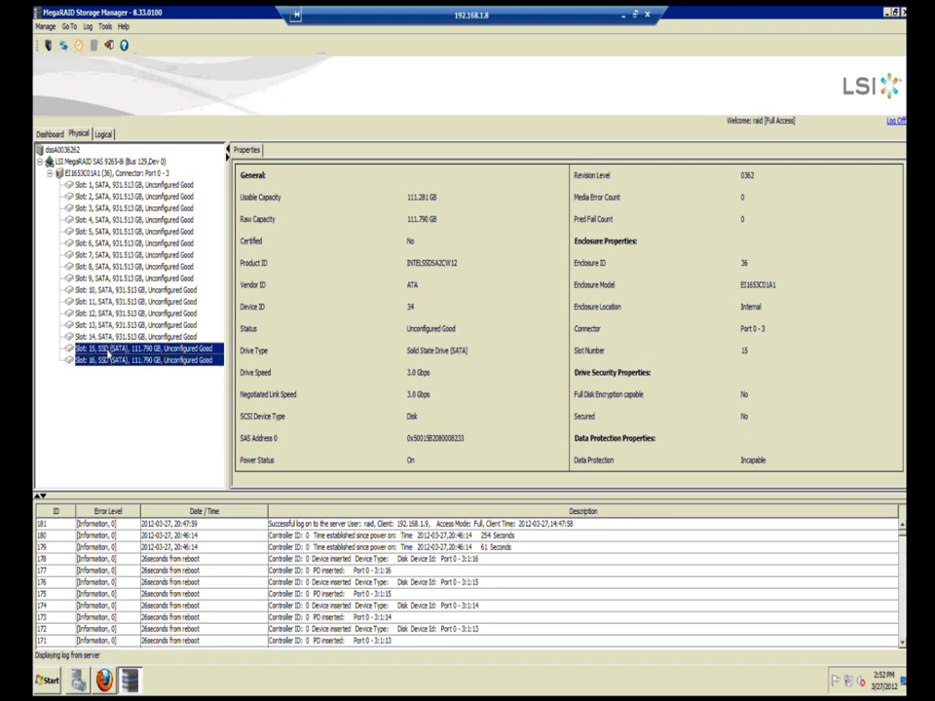
{"action": "left_click", "coordinate": [108, 363]}
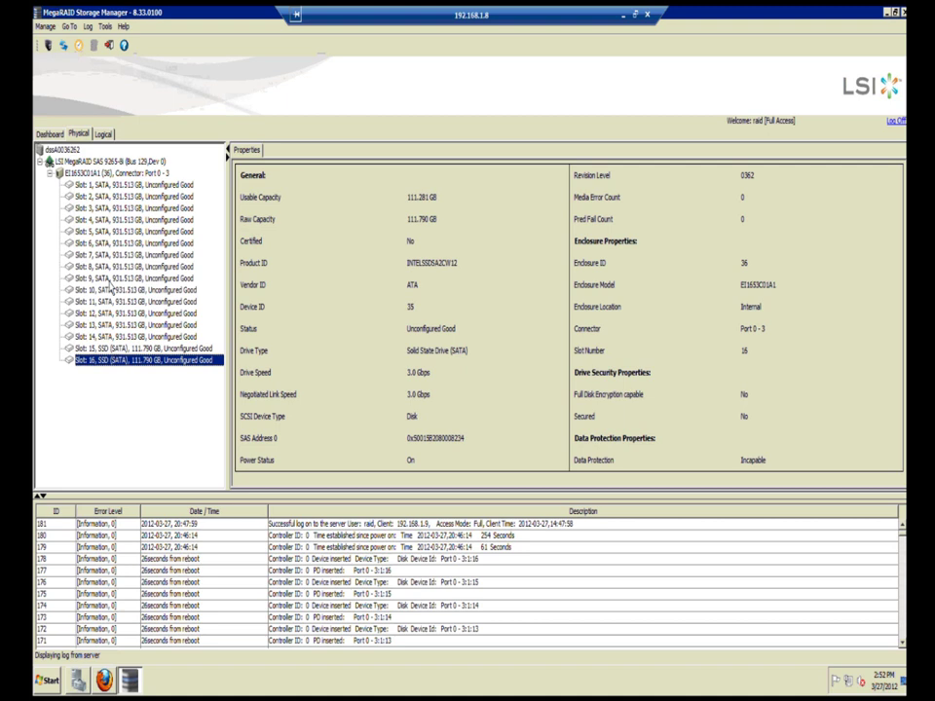
{"action": "left_click", "coordinate": [103, 134]}
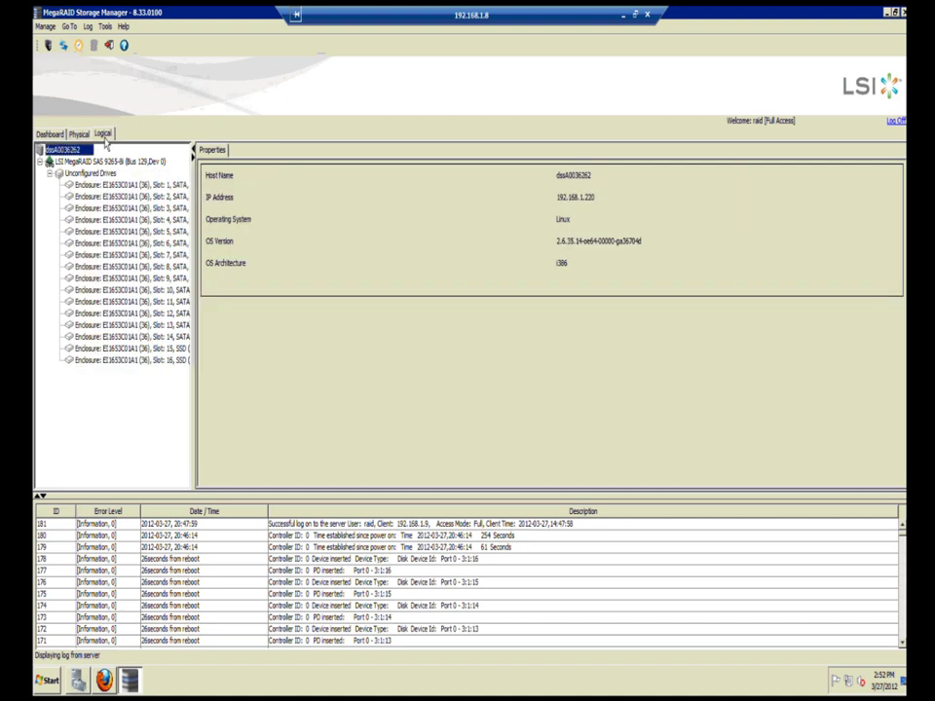
{"action": "left_click", "coordinate": [126, 349]}
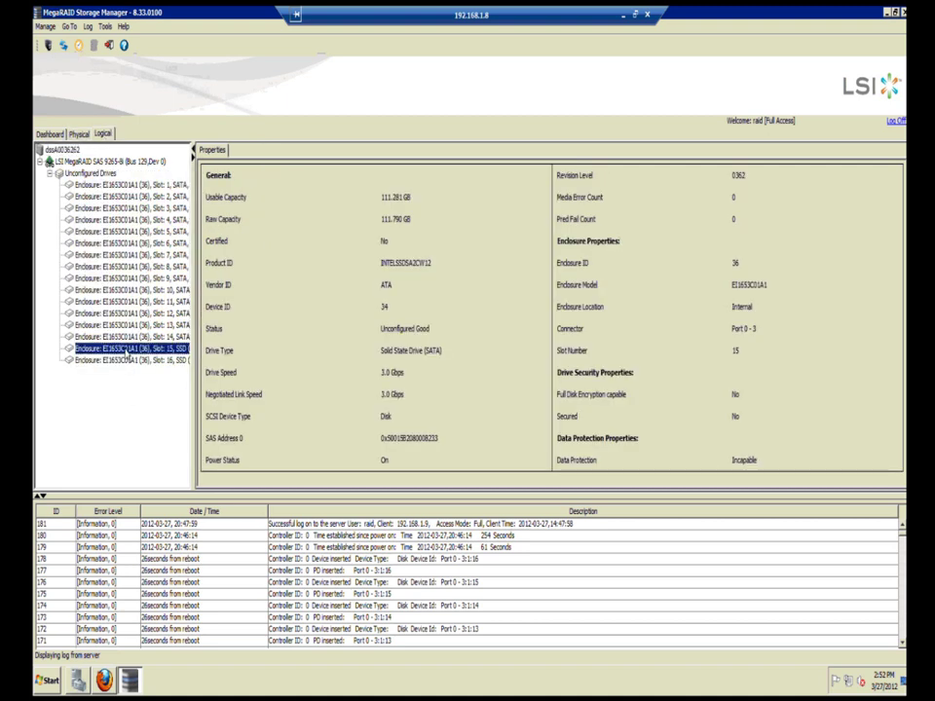
{"action": "left_click", "coordinate": [125, 362], "text": "shift"}
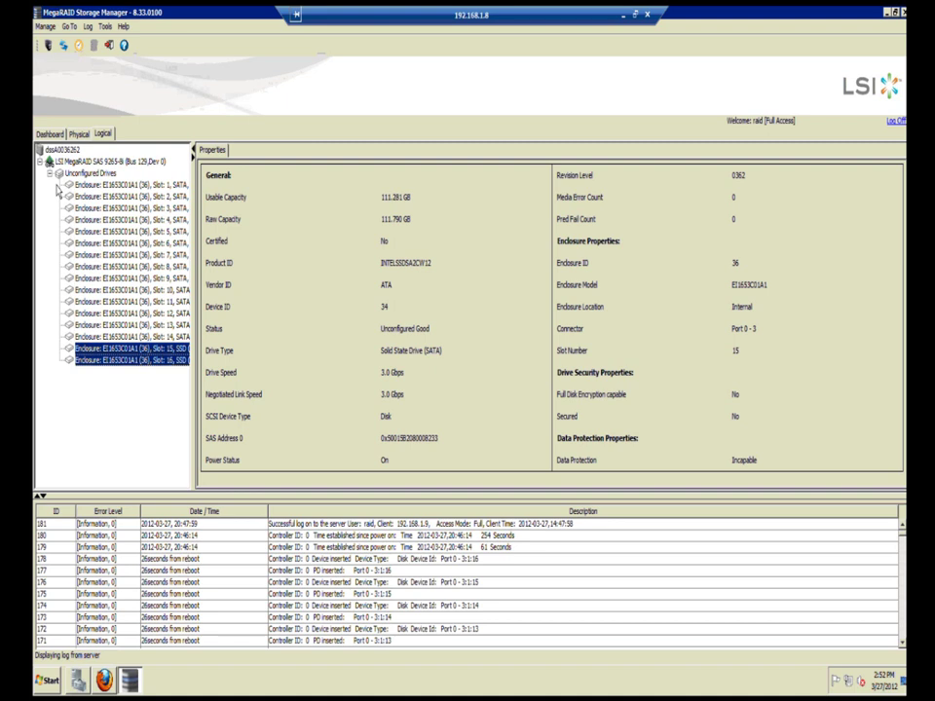
{"action": "left_click", "coordinate": [78, 161]}
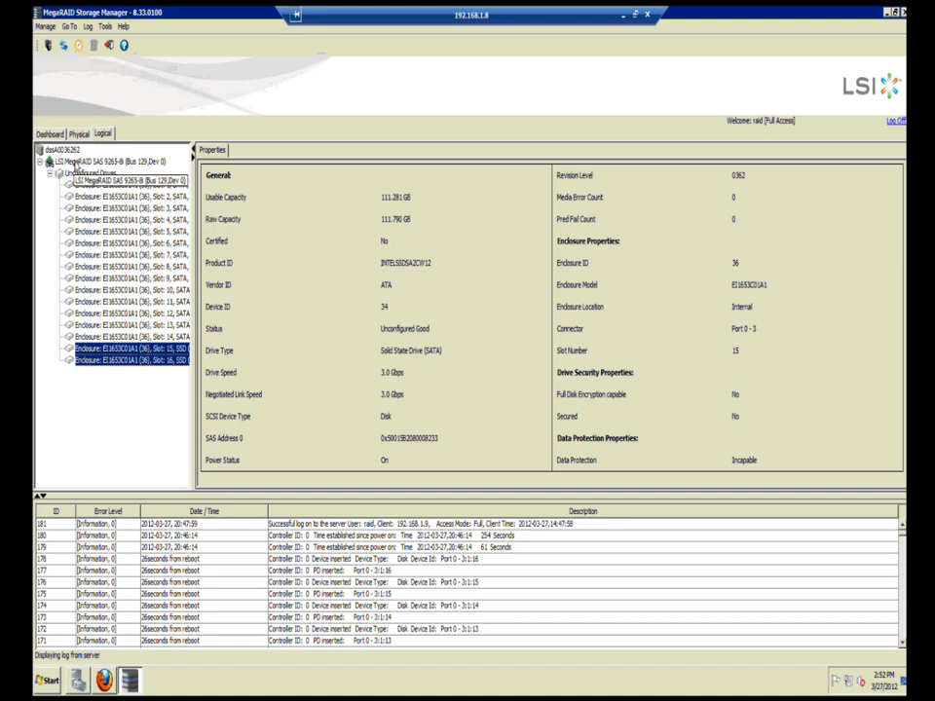
Step: Start a CacheCade SSD caching drive group on the controller with RAID level 1
{"action": "right_click", "coordinate": [77, 164]}
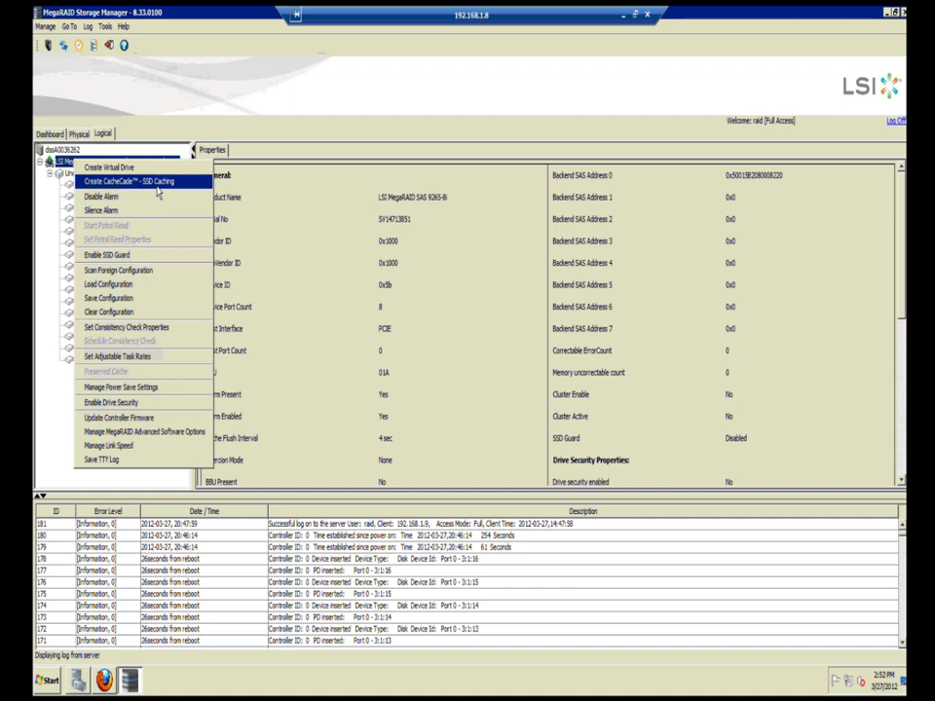
{"action": "left_click", "coordinate": [156, 182]}
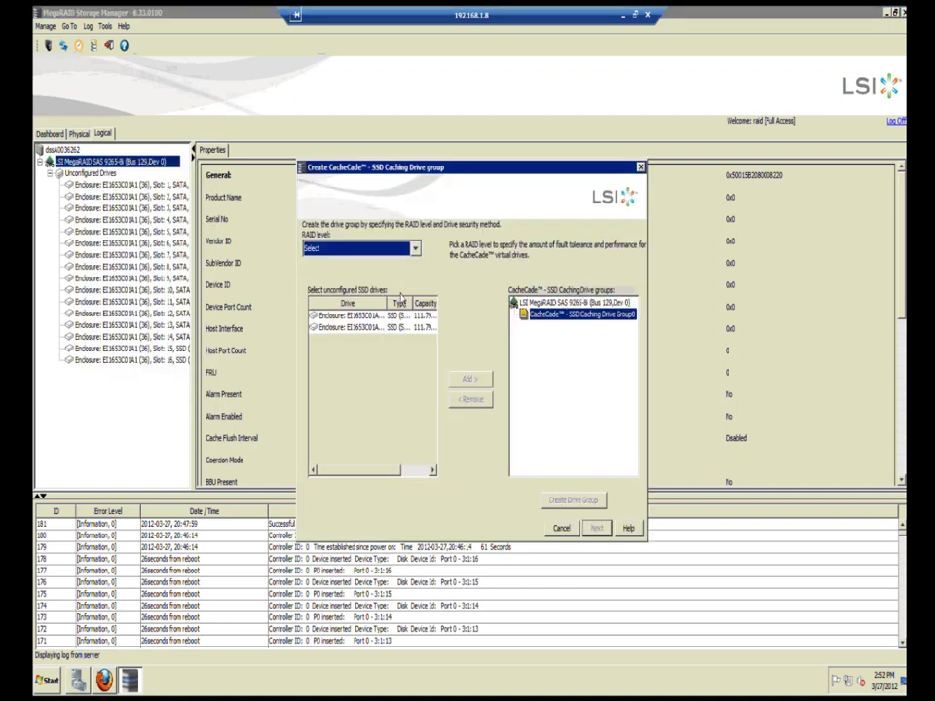
{"action": "left_click", "coordinate": [415, 250]}
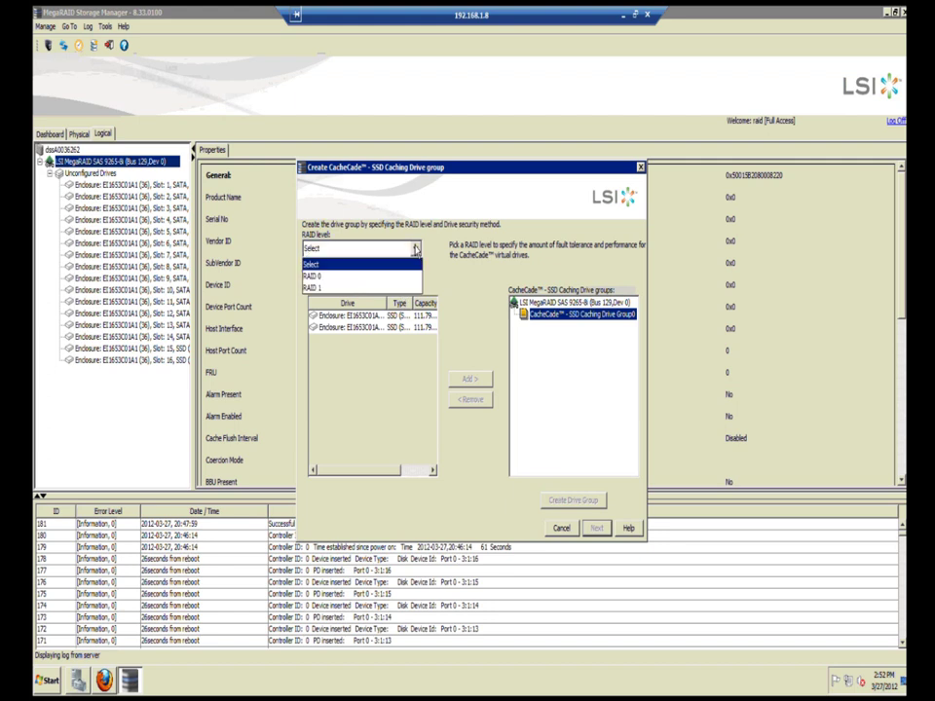
{"action": "left_click", "coordinate": [362, 289]}
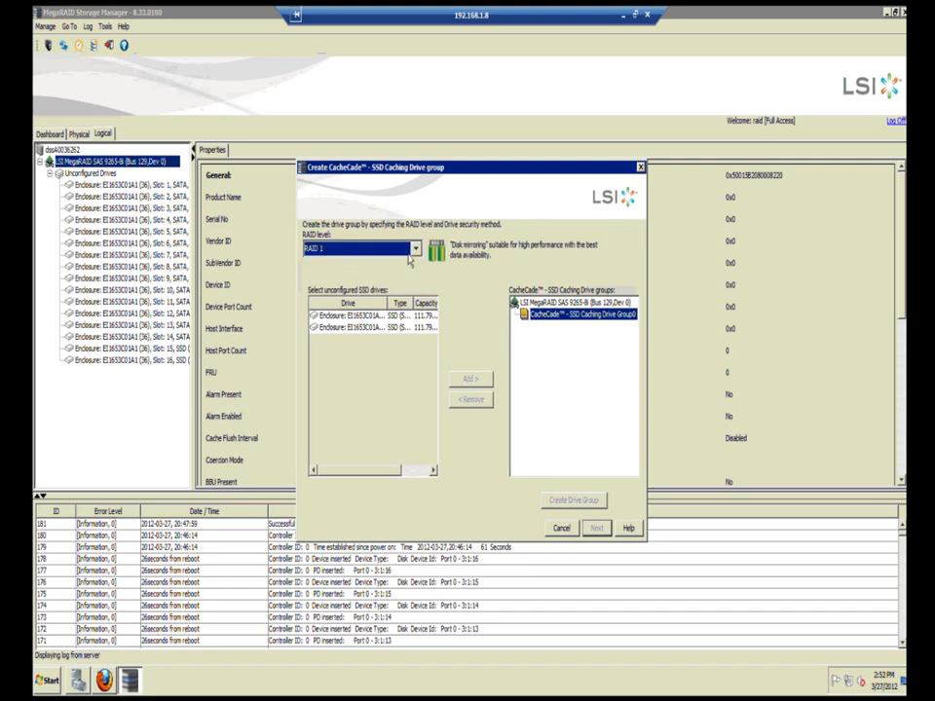
{"action": "left_click", "coordinate": [355, 250]}
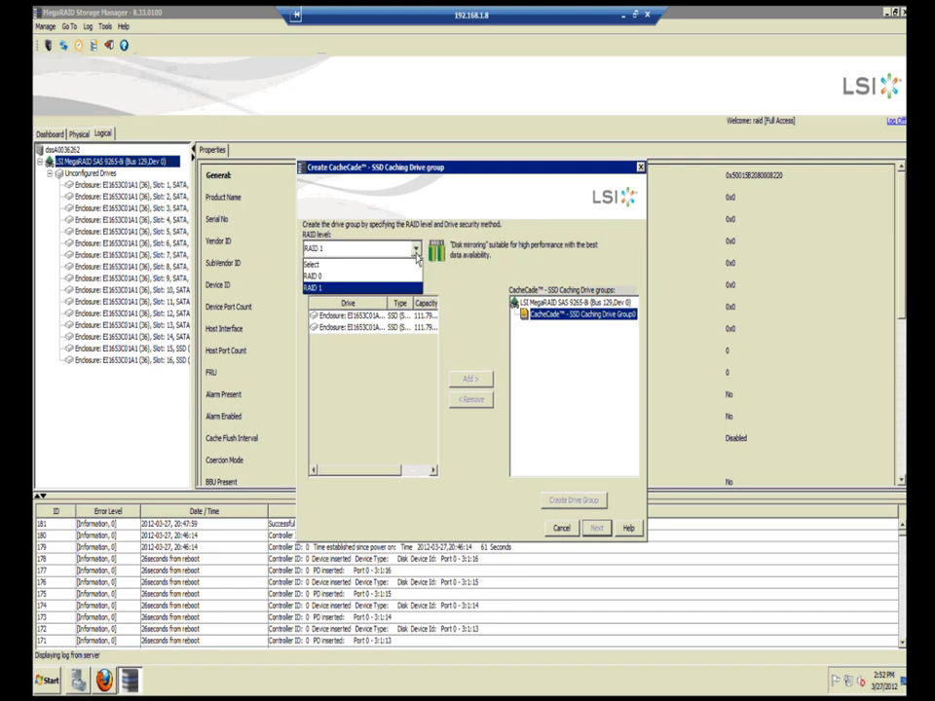
{"action": "left_click", "coordinate": [354, 246]}
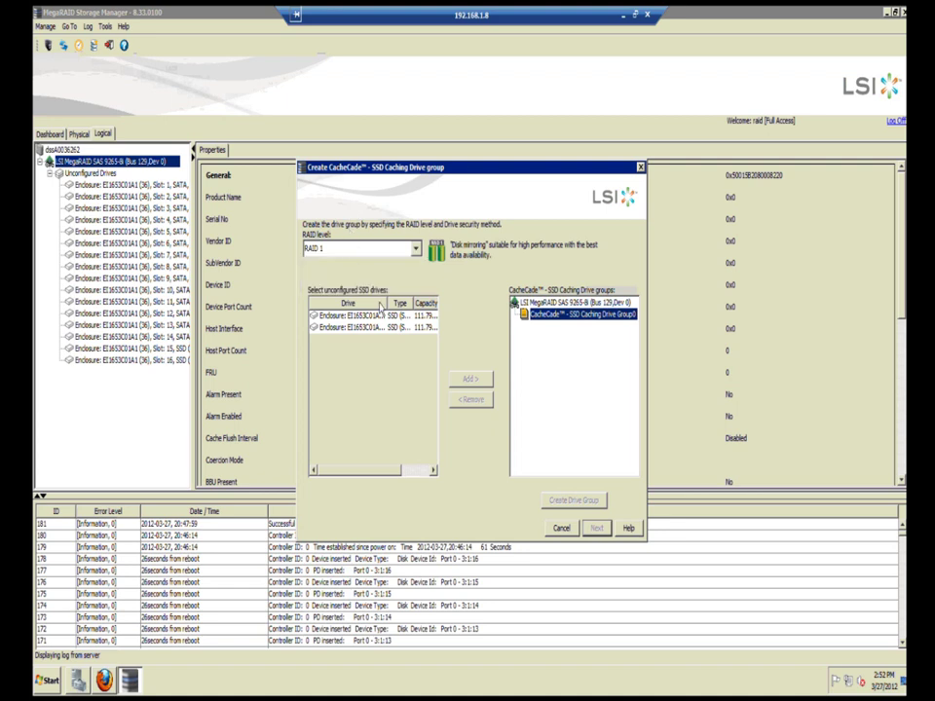
Step: Add both SSDs to the drive group and create it
{"action": "left_click", "coordinate": [382, 315]}
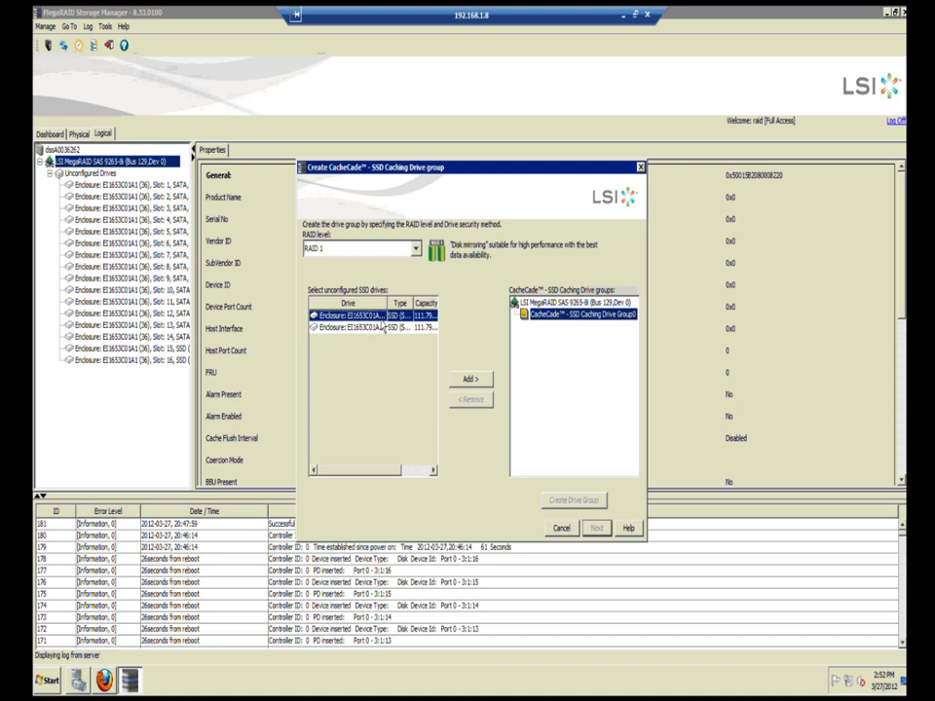
{"action": "left_click", "coordinate": [471, 379]}
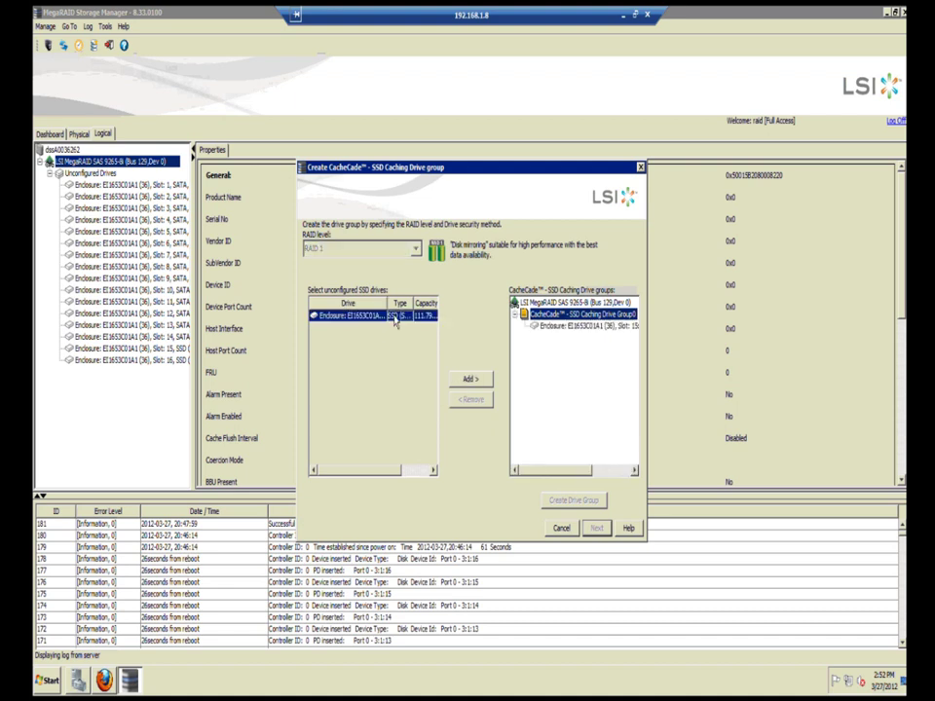
{"action": "left_click", "coordinate": [470, 379]}
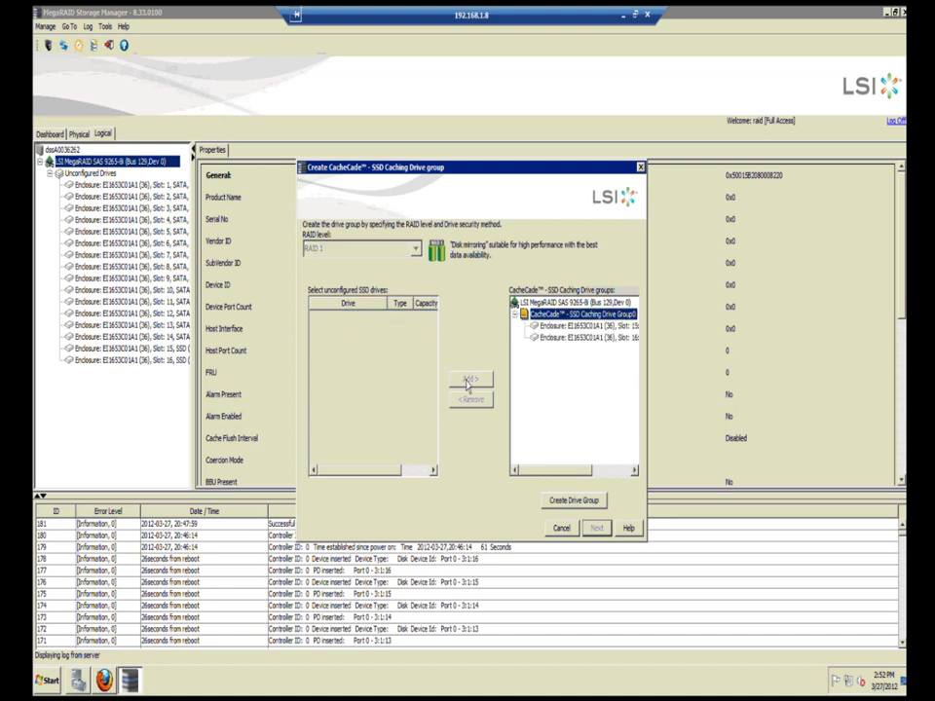
{"action": "left_click", "coordinate": [582, 502]}
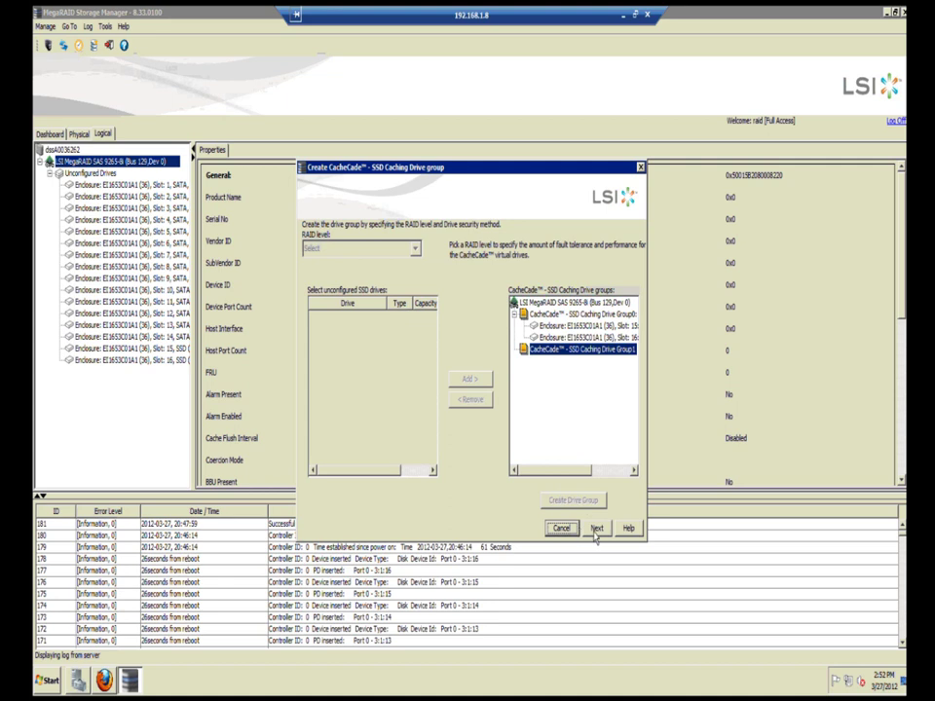
{"action": "left_click", "coordinate": [594, 529]}
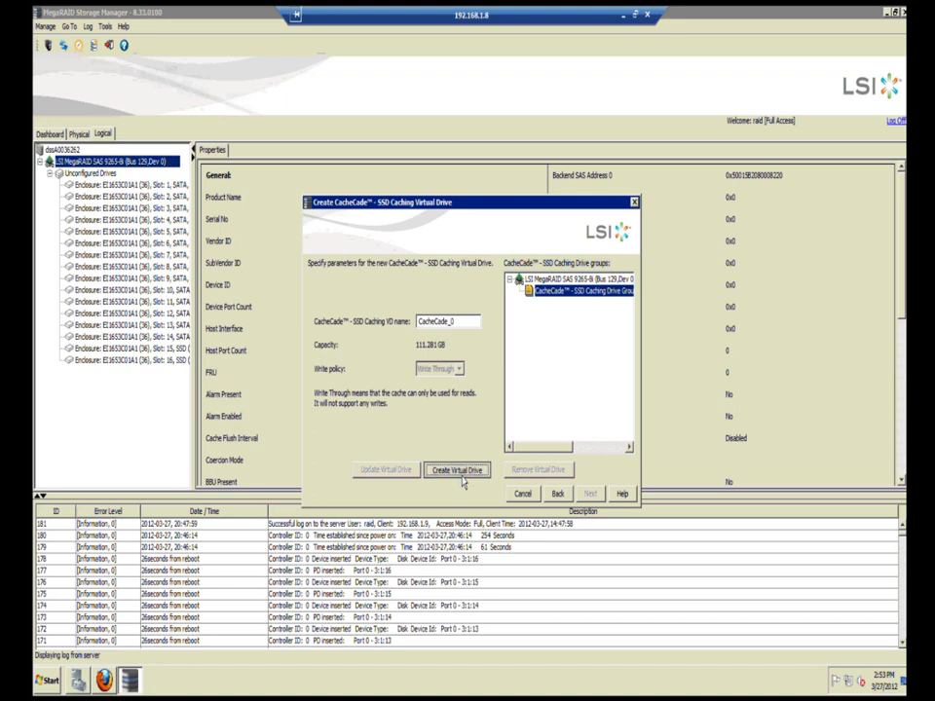
Step: Create the 111.281 GB Write Through caching virtual drive CacheCade_0 and finish the wizard
{"action": "left_click", "coordinate": [463, 476]}
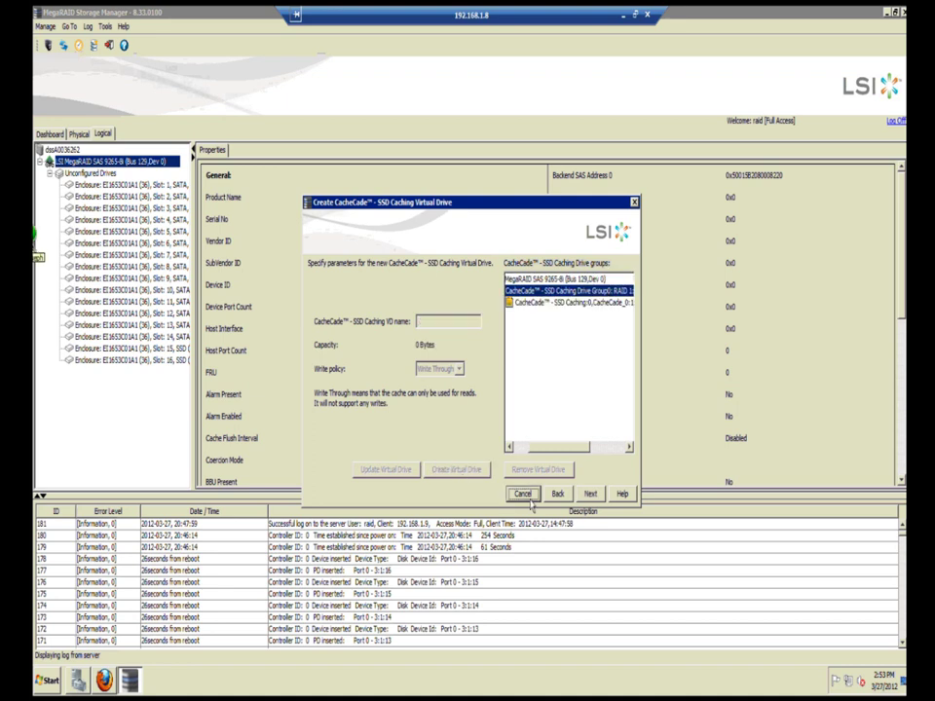
{"action": "left_click", "coordinate": [590, 494]}
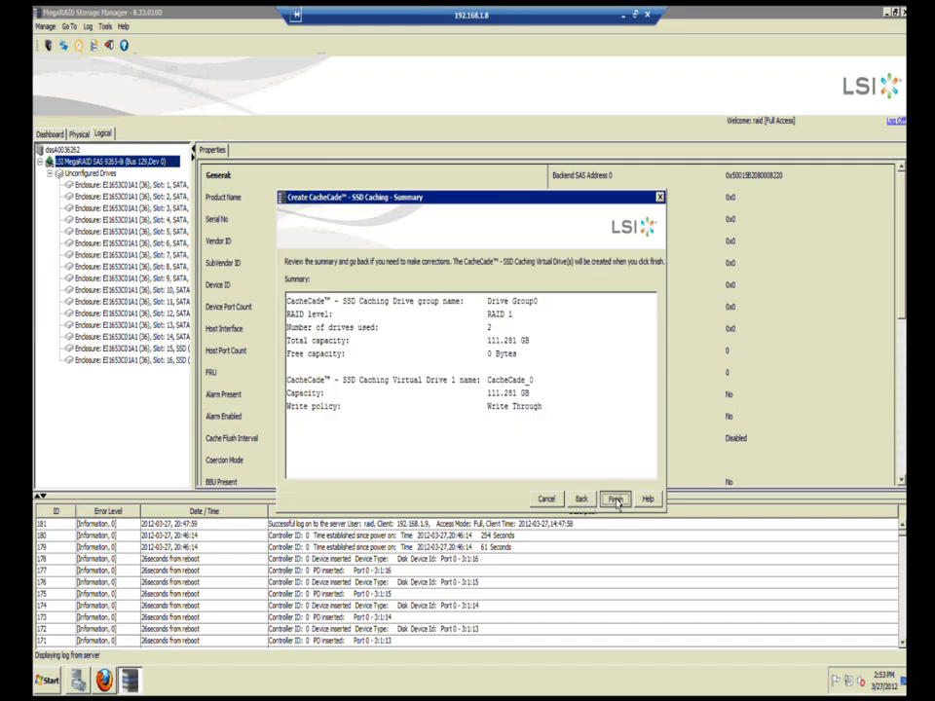
{"action": "left_click", "coordinate": [615, 499]}
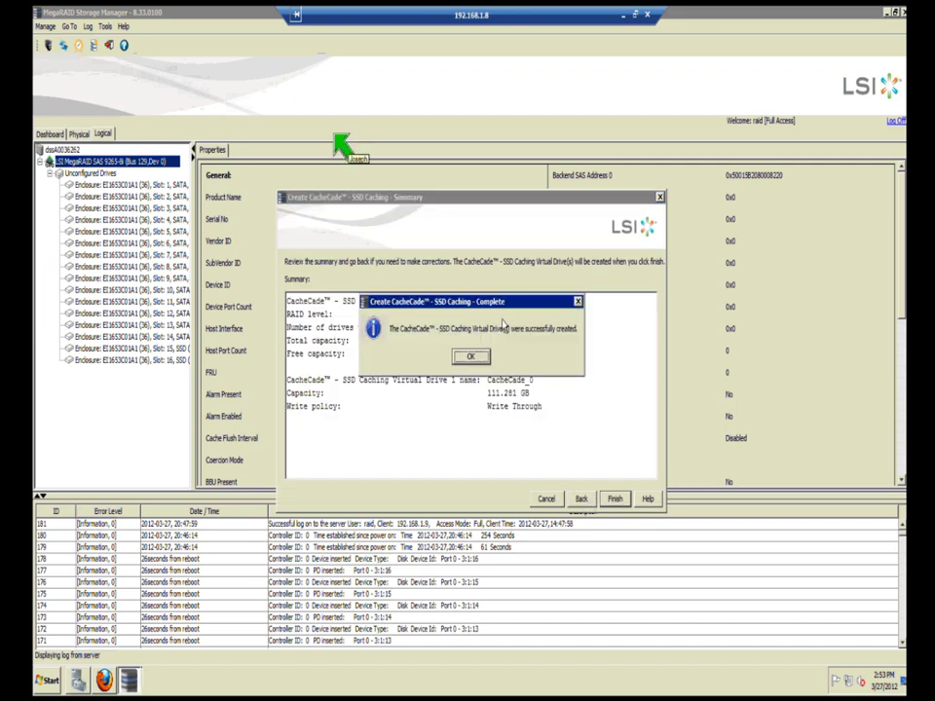
Step: Dismiss the success message and refresh the Logical tree to show the new CacheCade group
{"action": "left_click", "coordinate": [472, 358]}
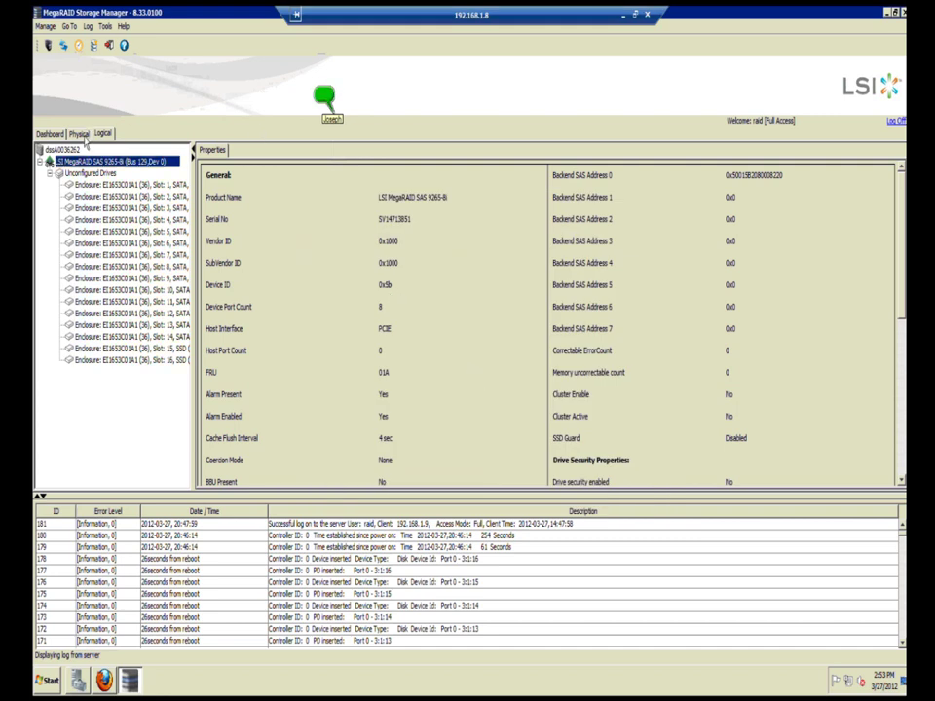
{"action": "left_click", "coordinate": [43, 25]}
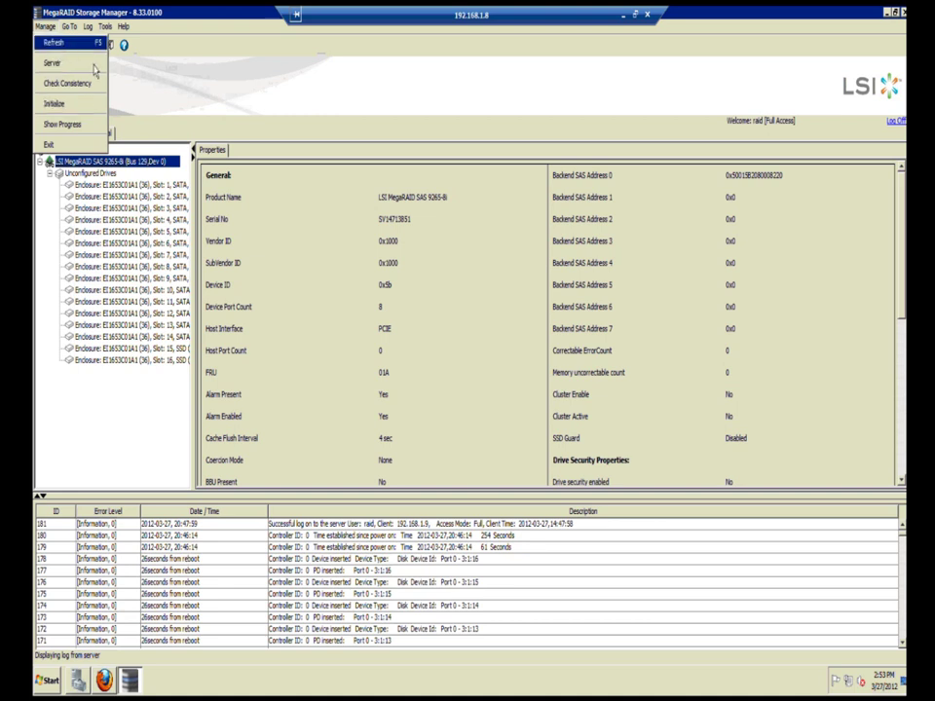
{"action": "key", "text": "Return"}
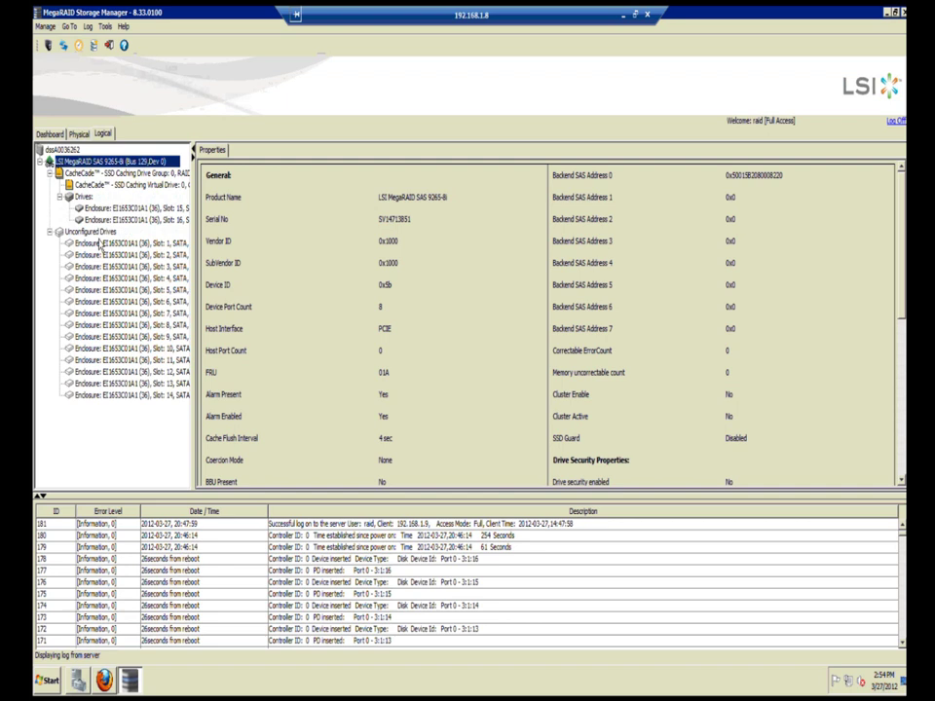
{"action": "right_click", "coordinate": [93, 161]}
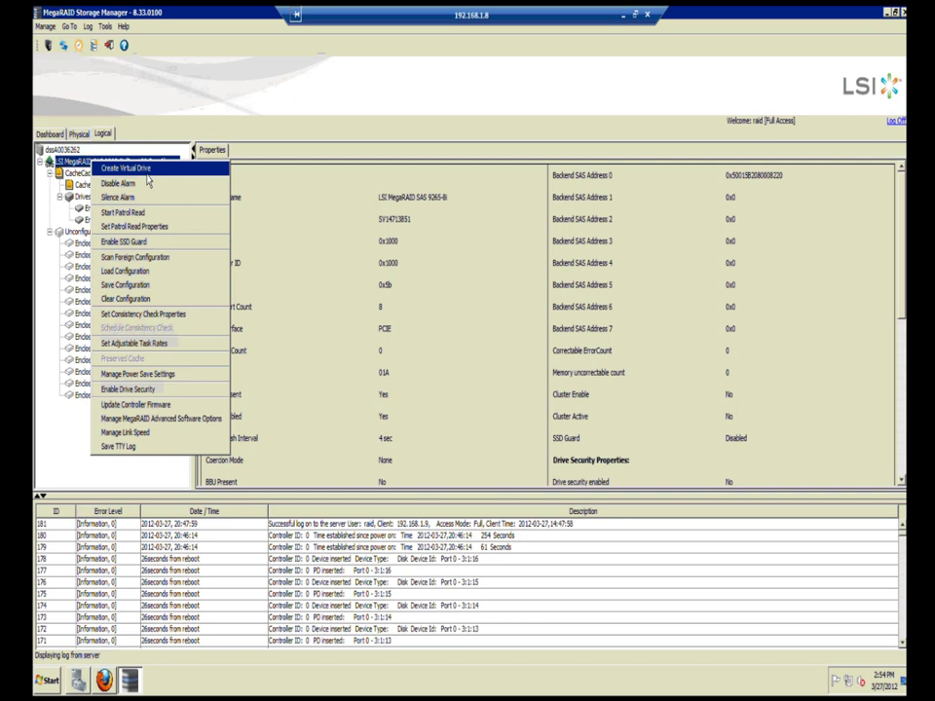
{"action": "left_click", "coordinate": [84, 182]}
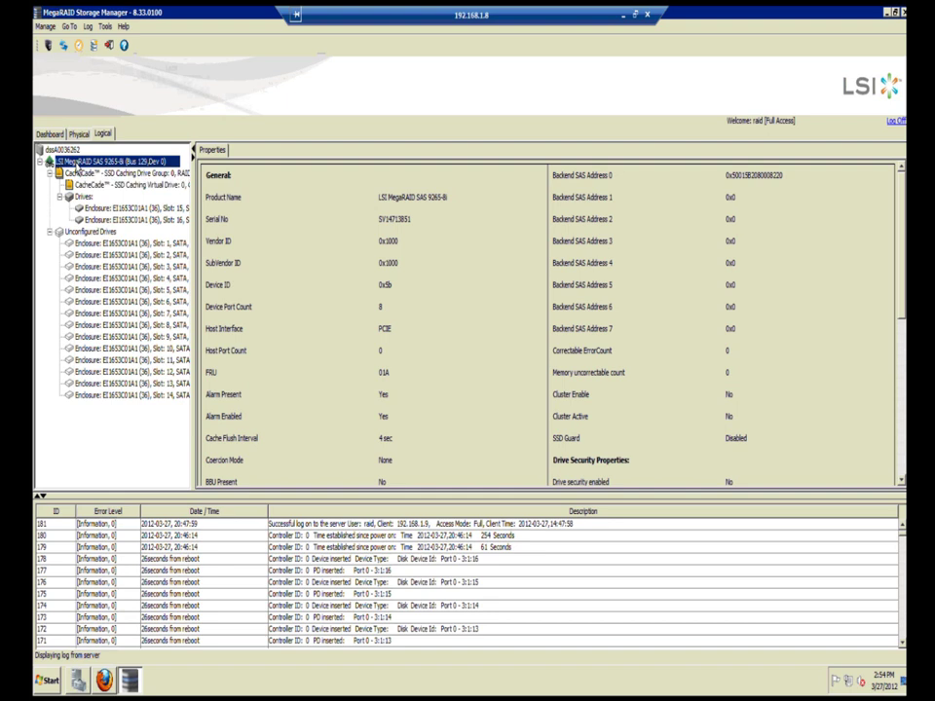
{"action": "right_click", "coordinate": [78, 167]}
Step: Start the Create Virtual Drive wizard on the controller in Advanced mode
{"action": "left_click", "coordinate": [92, 173]}
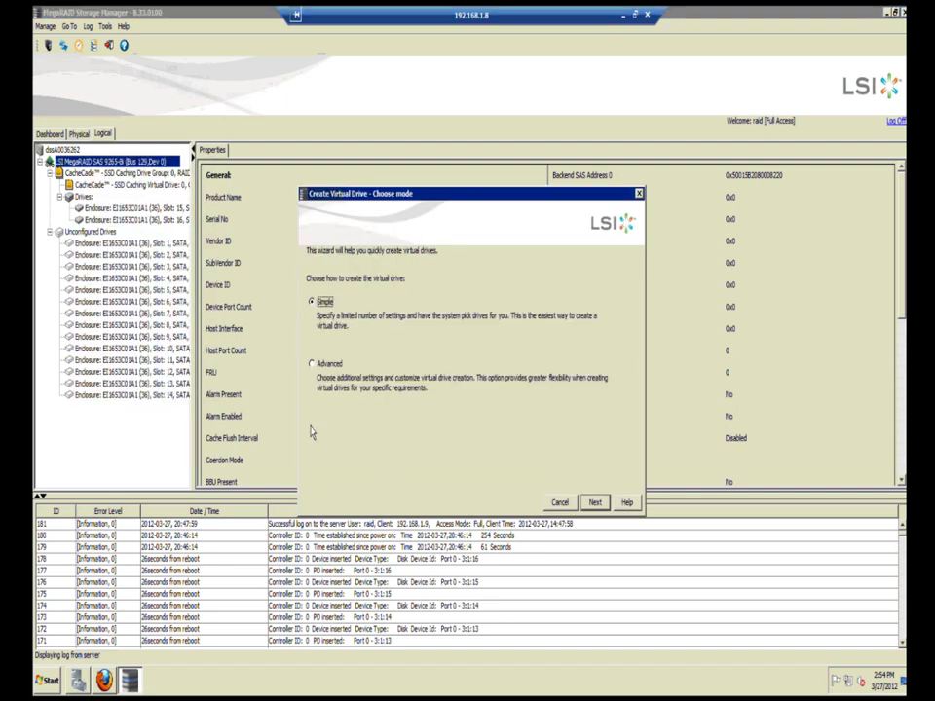
{"action": "left_click", "coordinate": [311, 364]}
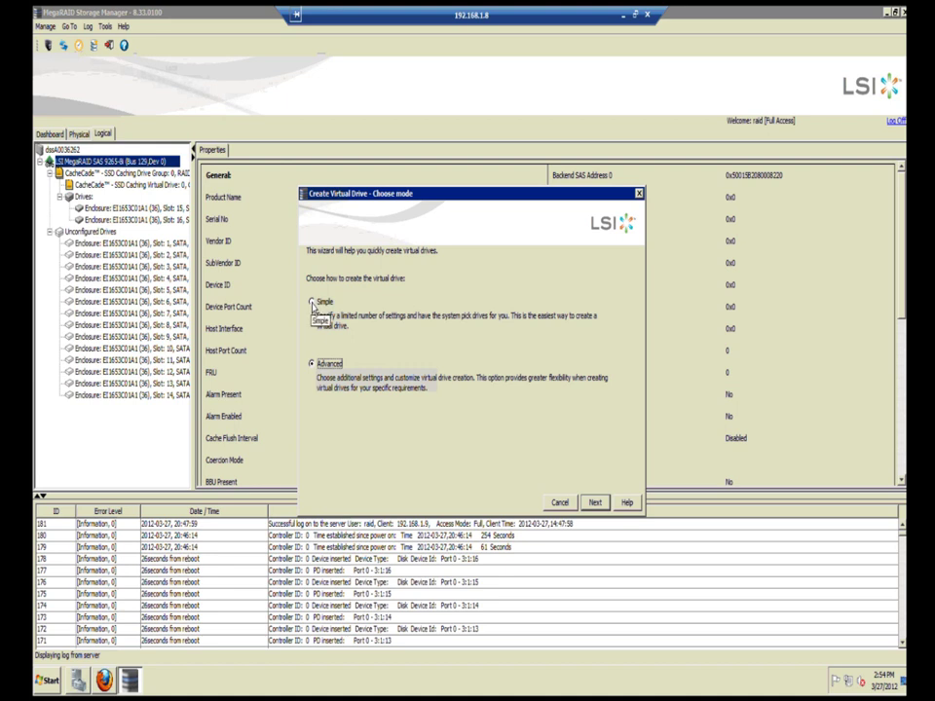
{"action": "left_click", "coordinate": [595, 504]}
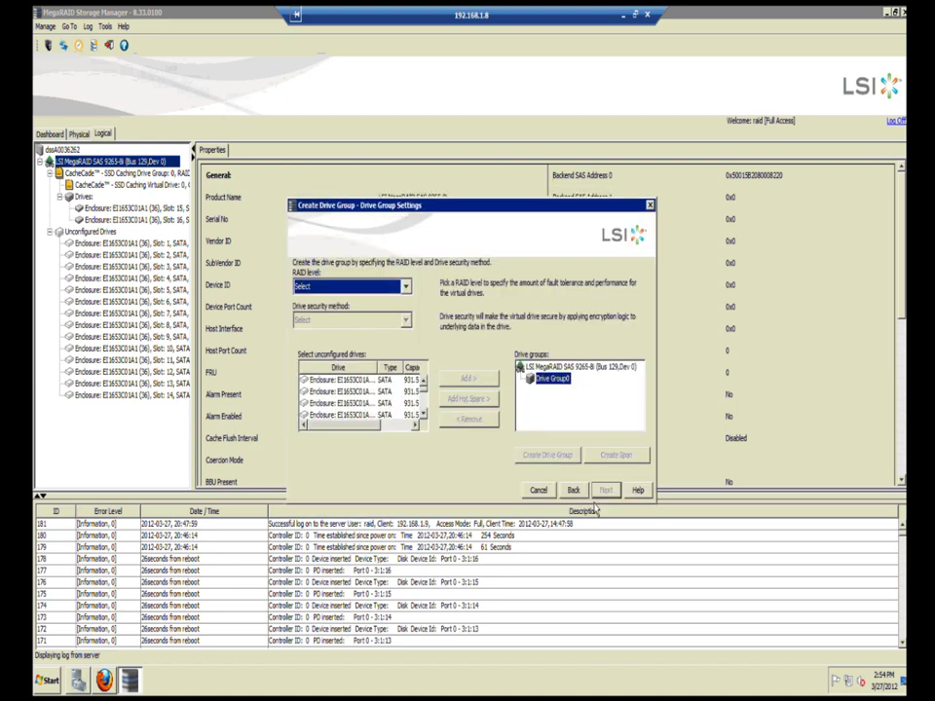
Step: Build Drive Group0 as RAID 0 from all unconfigured SATA drives, then continue
{"action": "left_click", "coordinate": [405, 286]}
{"action": "left_click", "coordinate": [398, 316]}
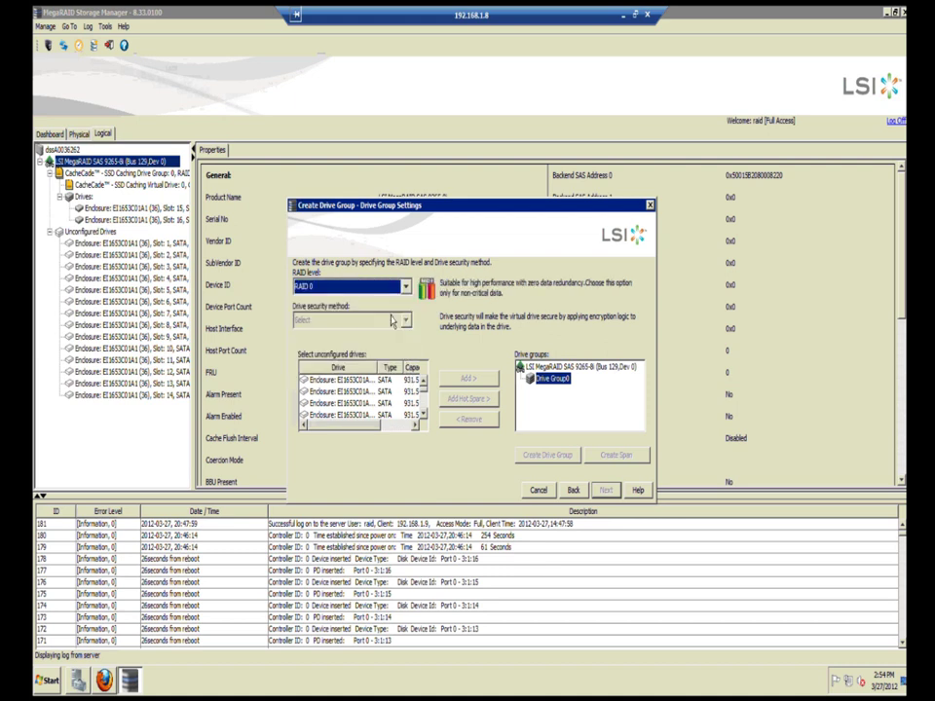
{"action": "left_click", "coordinate": [417, 381]}
{"action": "left_click", "coordinate": [421, 396]}
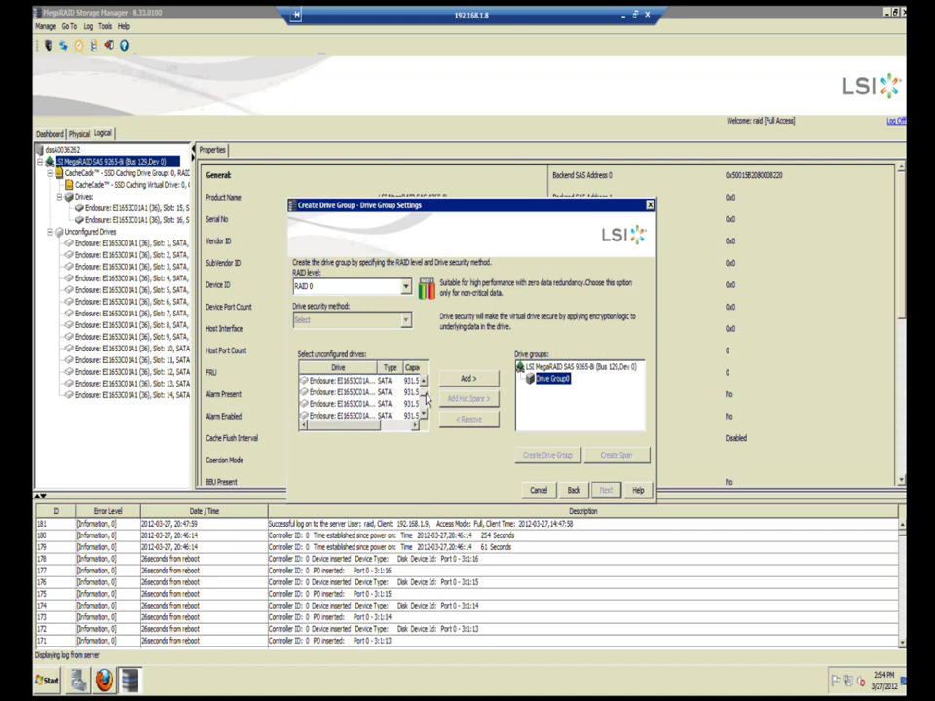
{"action": "left_click", "coordinate": [362, 414], "text": "shift"}
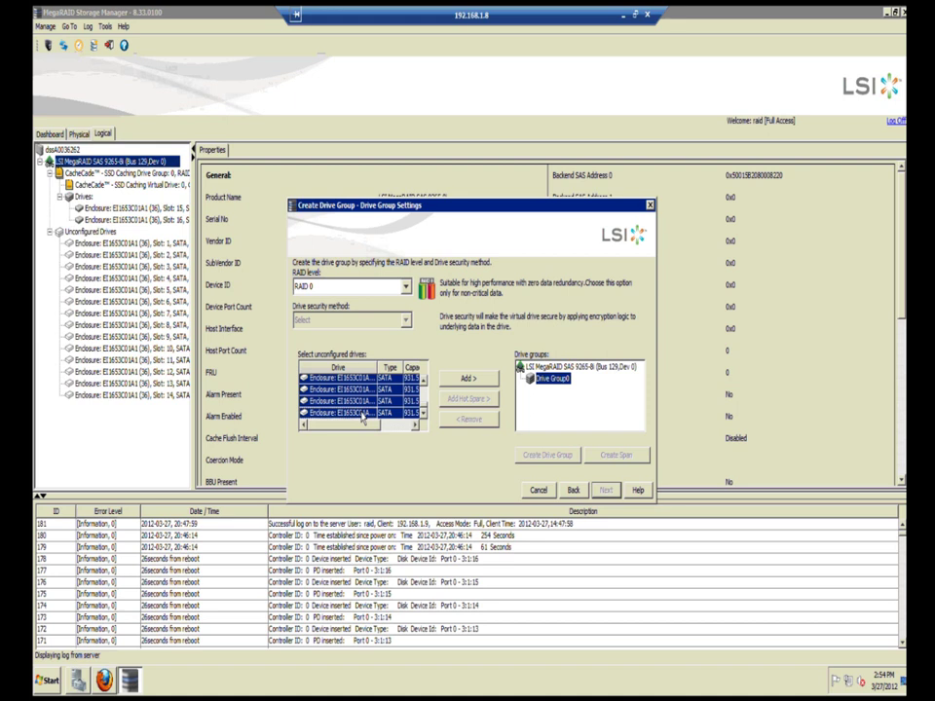
{"action": "left_click", "coordinate": [466, 379]}
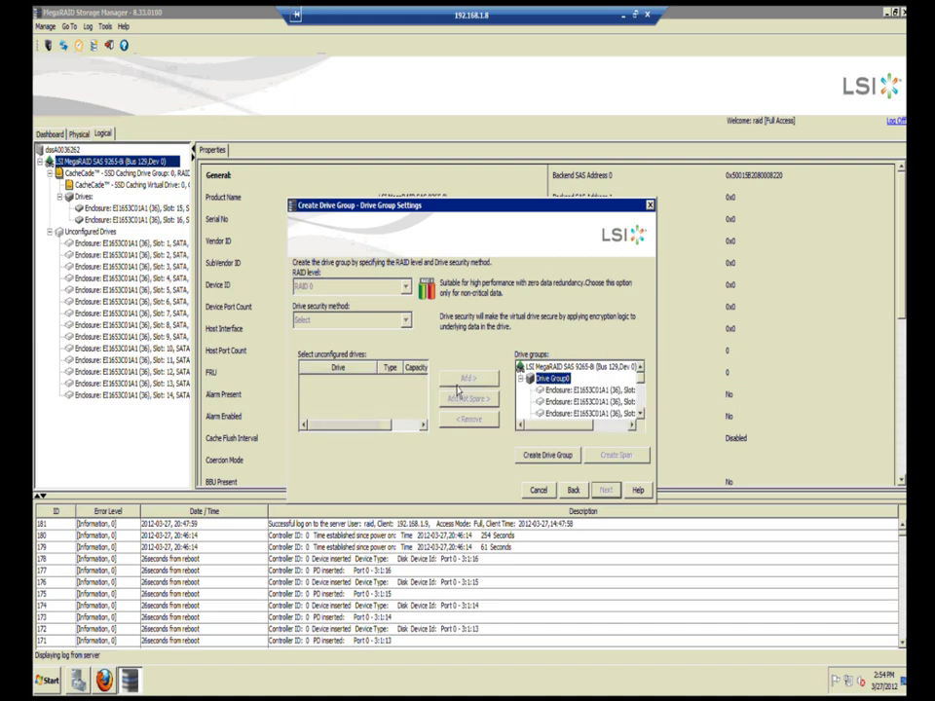
{"action": "left_click", "coordinate": [547, 454]}
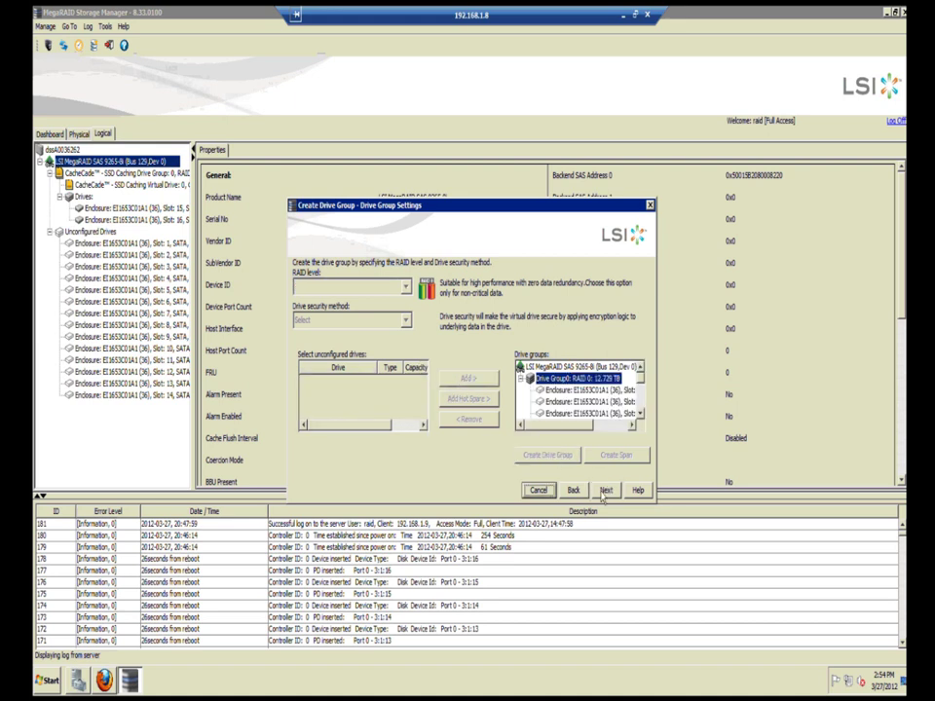
{"action": "left_click", "coordinate": [604, 491]}
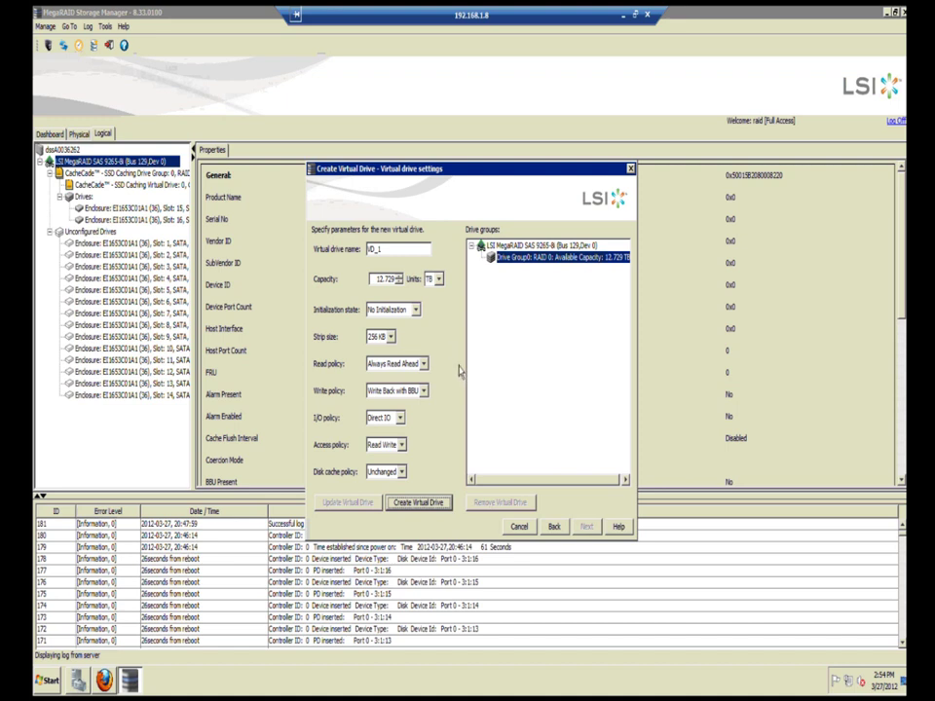
Step: Define VD_1 at 12.729 TB with 256 KB strip and Write Back with BBU
{"action": "left_click", "coordinate": [391, 336]}
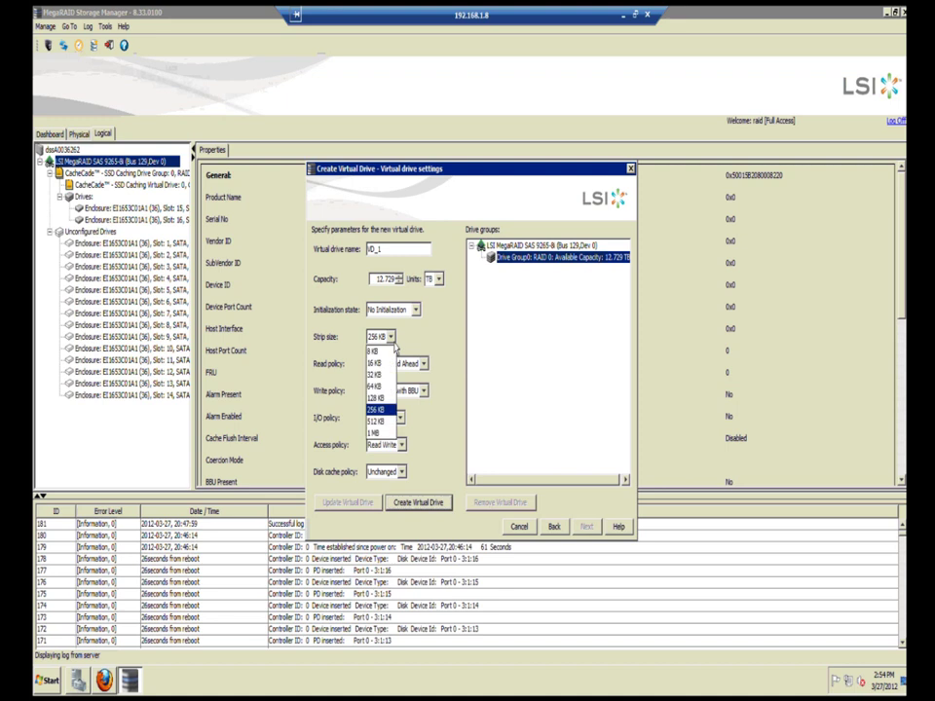
{"action": "left_click", "coordinate": [424, 338]}
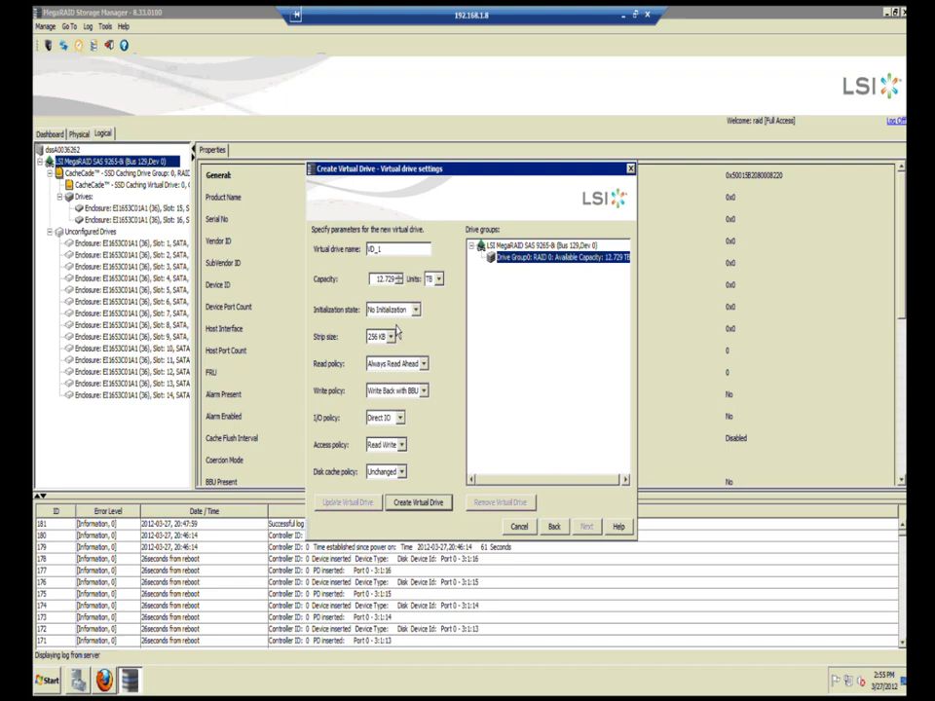
{"action": "left_click", "coordinate": [441, 508]}
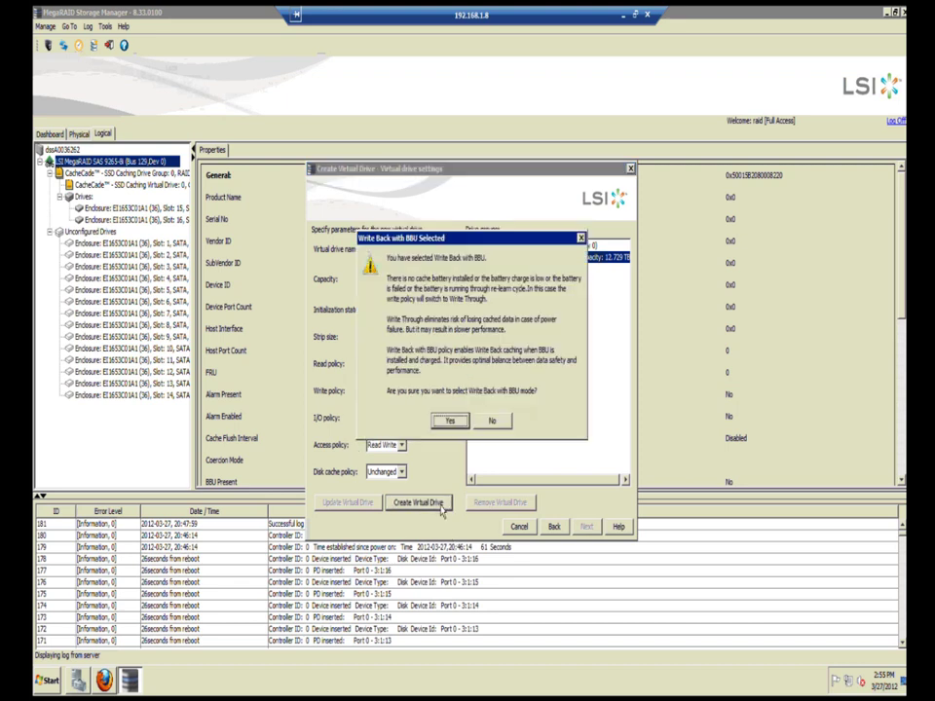
{"action": "left_click", "coordinate": [449, 424]}
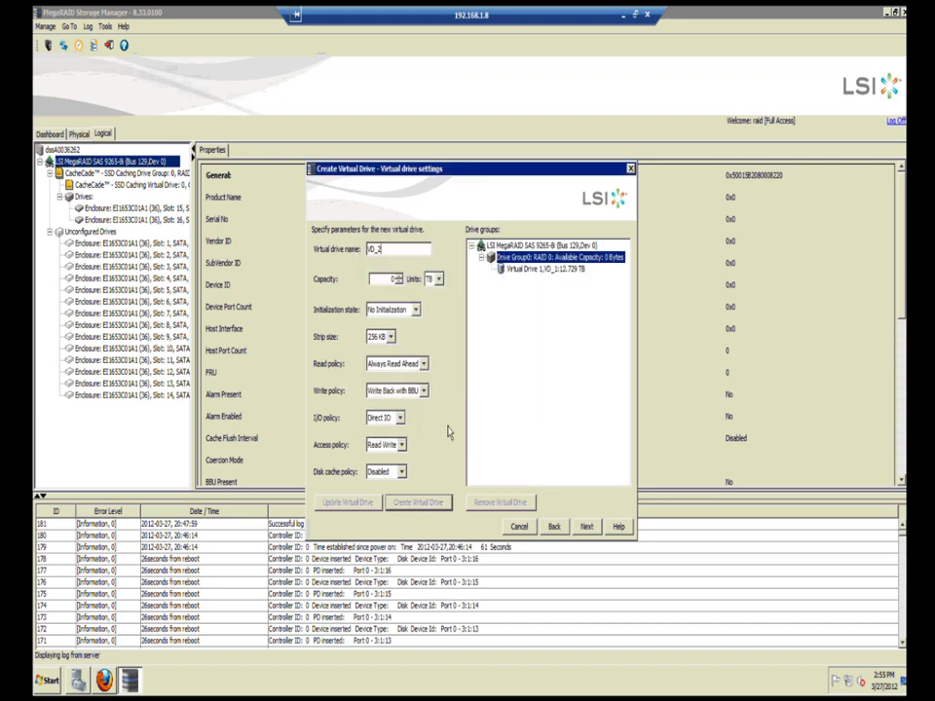
{"action": "left_click", "coordinate": [584, 527]}
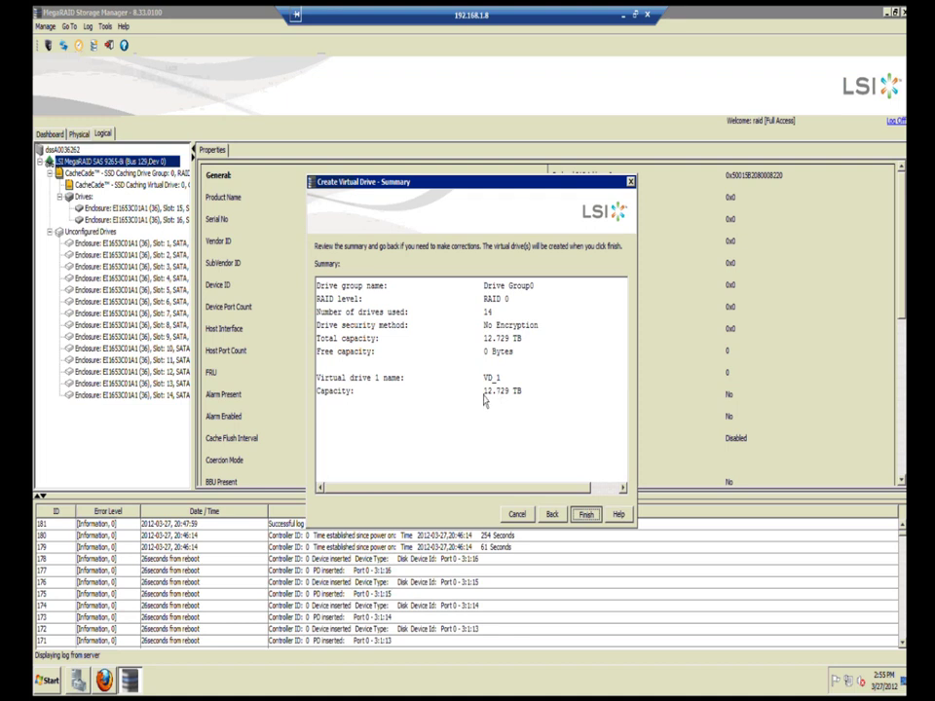
Step: Finish the wizard and acknowledge that VD_1 was created
{"action": "key", "text": "Return"}
{"action": "left_click", "coordinate": [471, 358]}
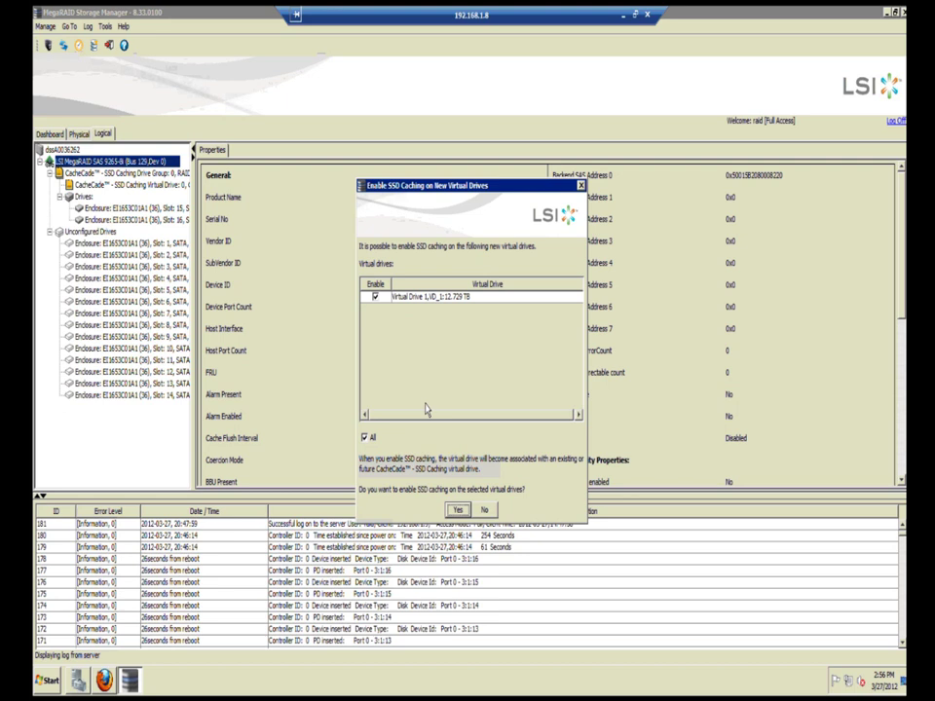
Step: Enable SSD caching on VD_1 and view the CacheCade drive group's 111.281 GB capacity
{"action": "left_click", "coordinate": [458, 511]}
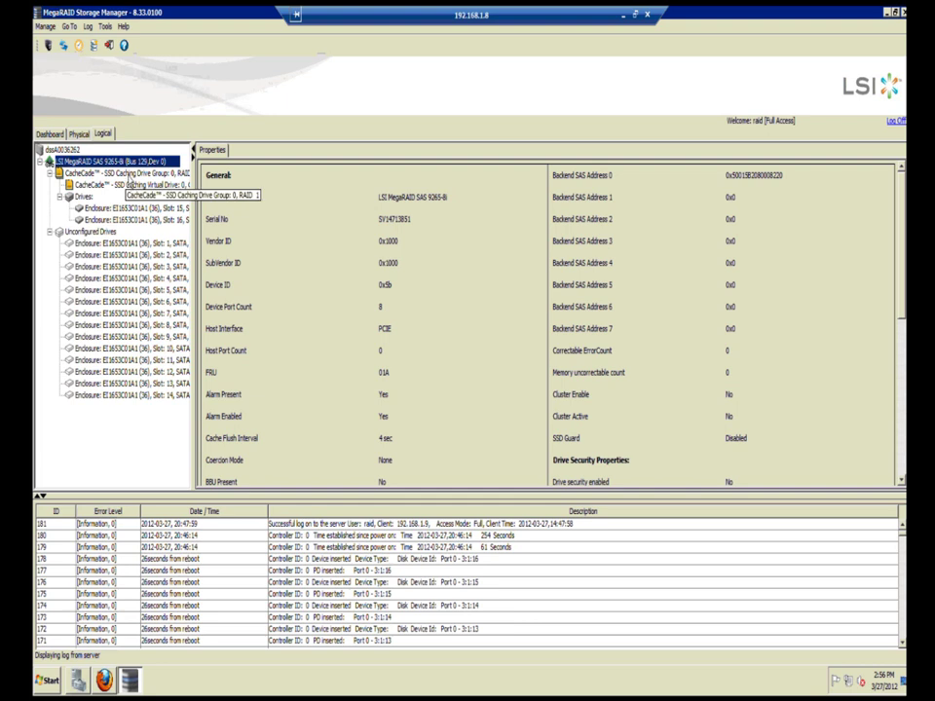
{"action": "left_click", "coordinate": [130, 173]}
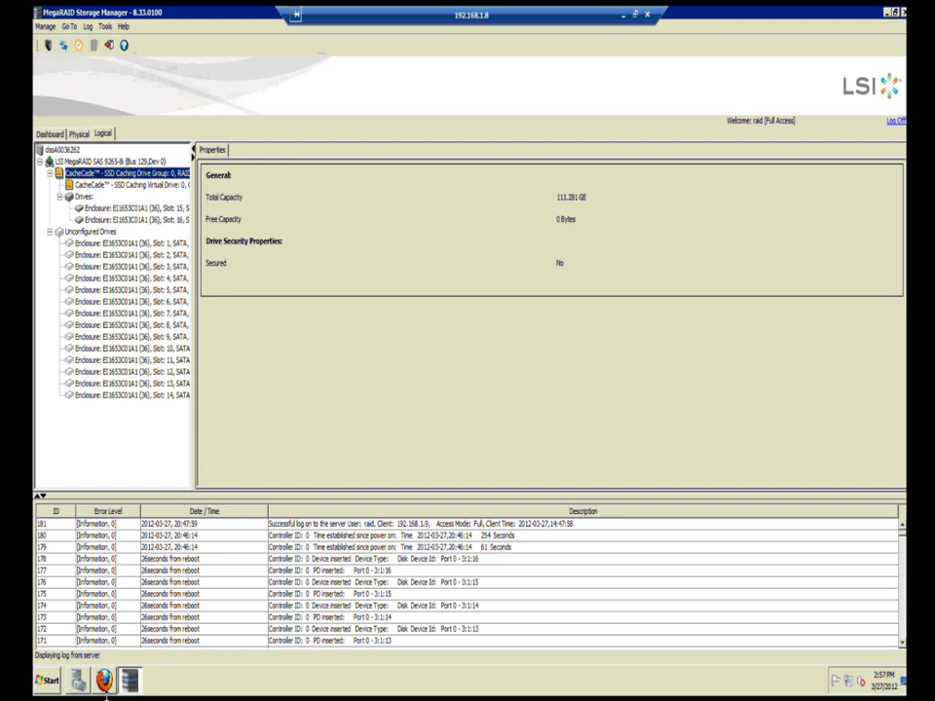
{"action": "mouse_move", "coordinate": [108, 681]}
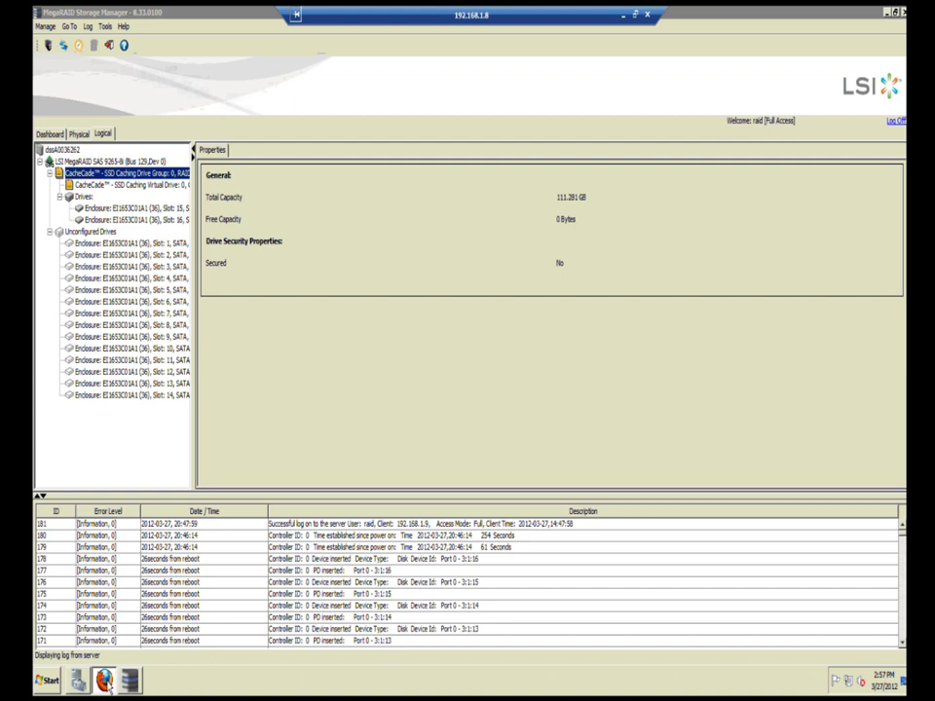
{"action": "left_click", "coordinate": [107, 682]}
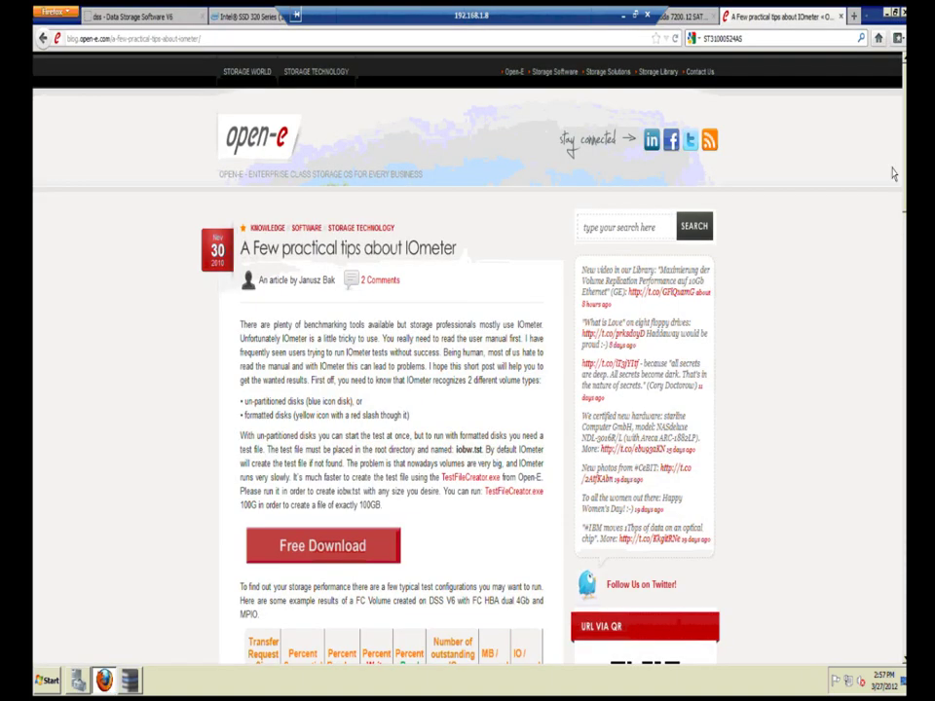
{"action": "left_click", "coordinate": [854, 16]}
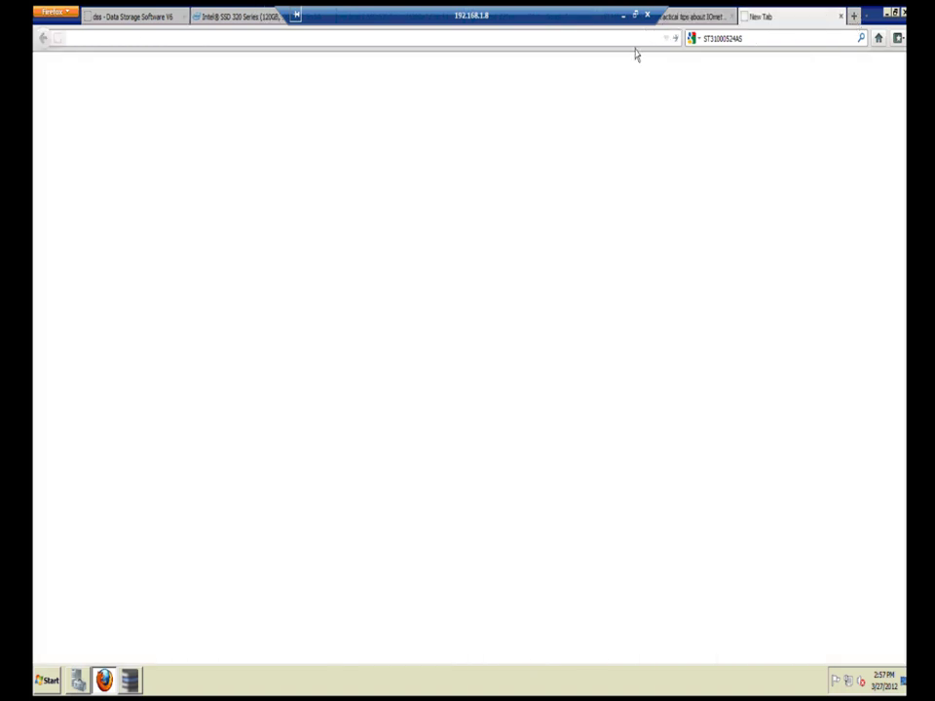
{"action": "type", "text": "www."}
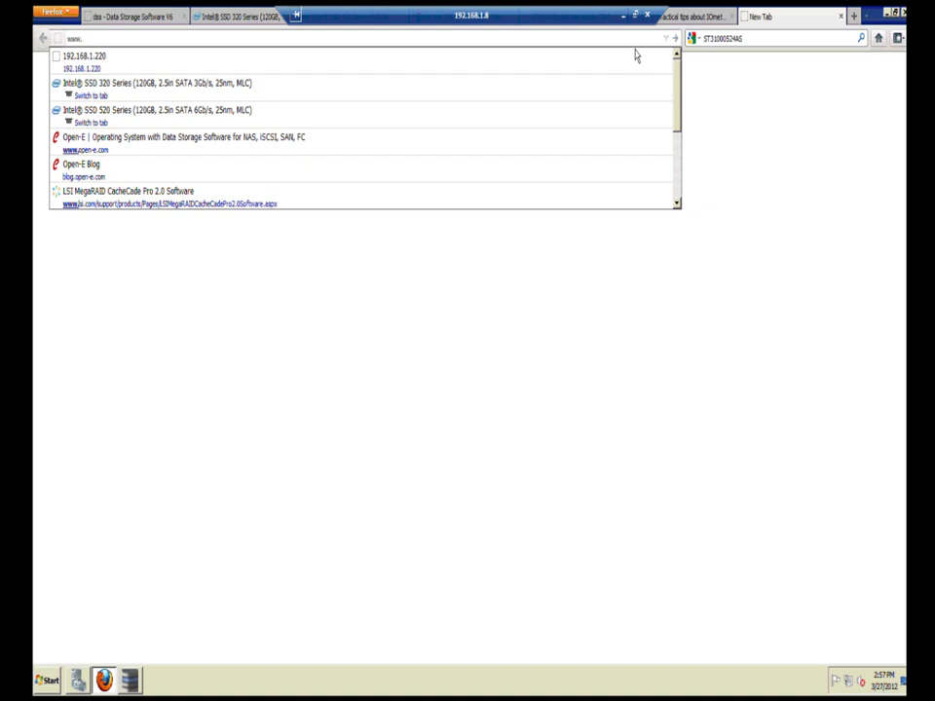
{"action": "key", "text": "Down"}
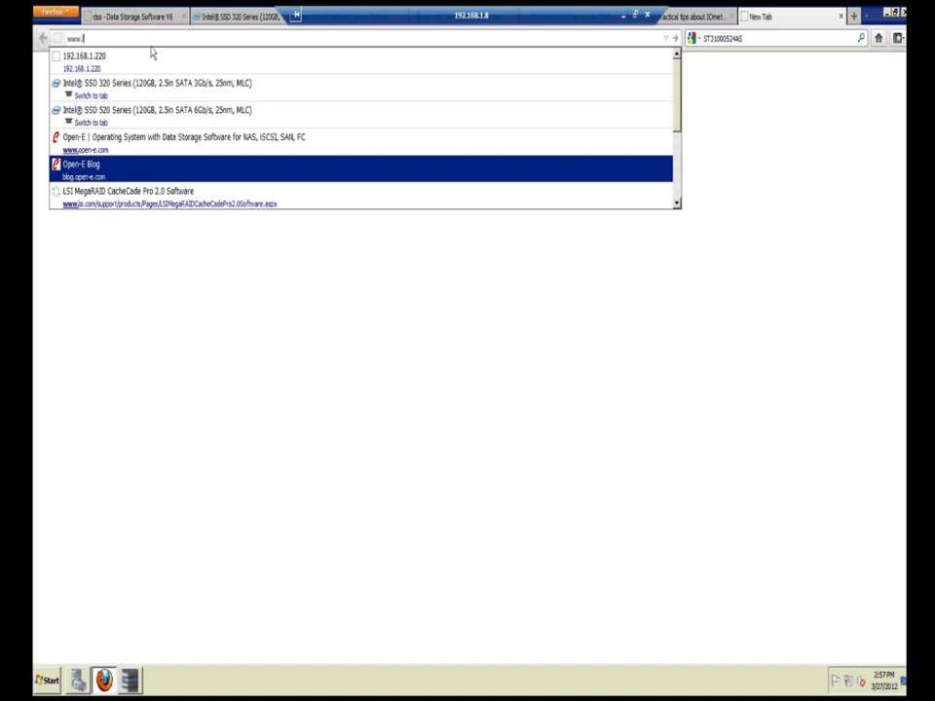
{"action": "type", "text": "lsi"}
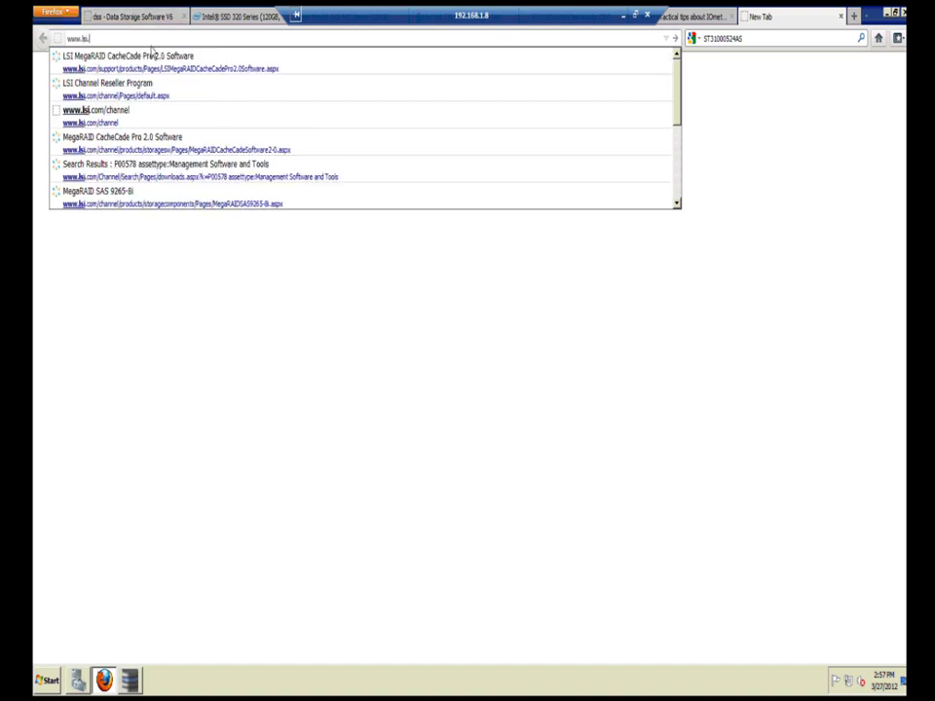
{"action": "type", "text": ".com/"}
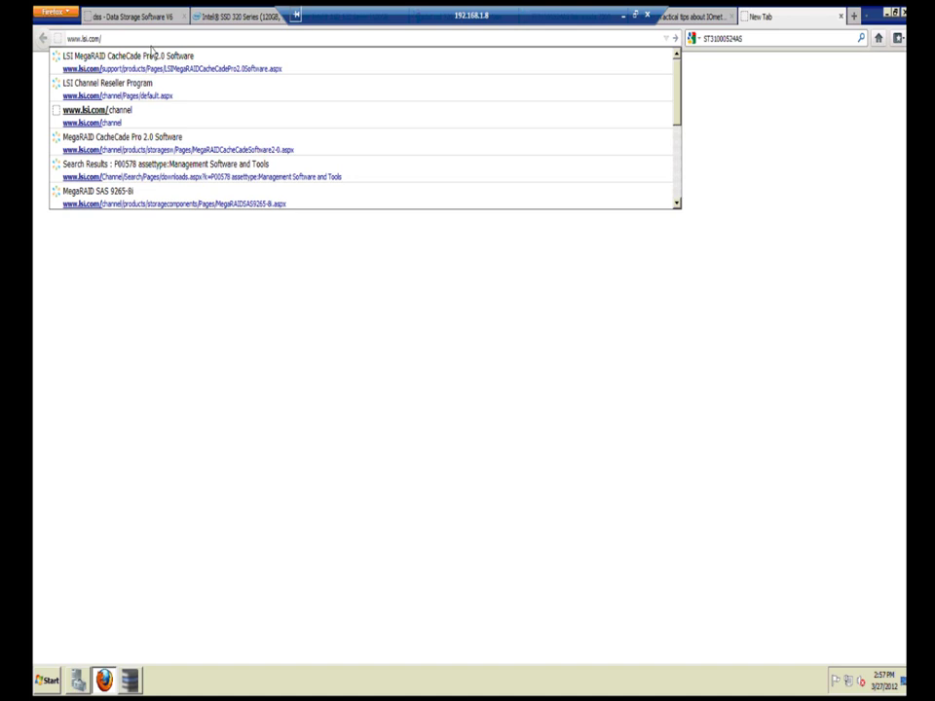
{"action": "type", "text": "channel"}
{"action": "key", "text": "Return"}
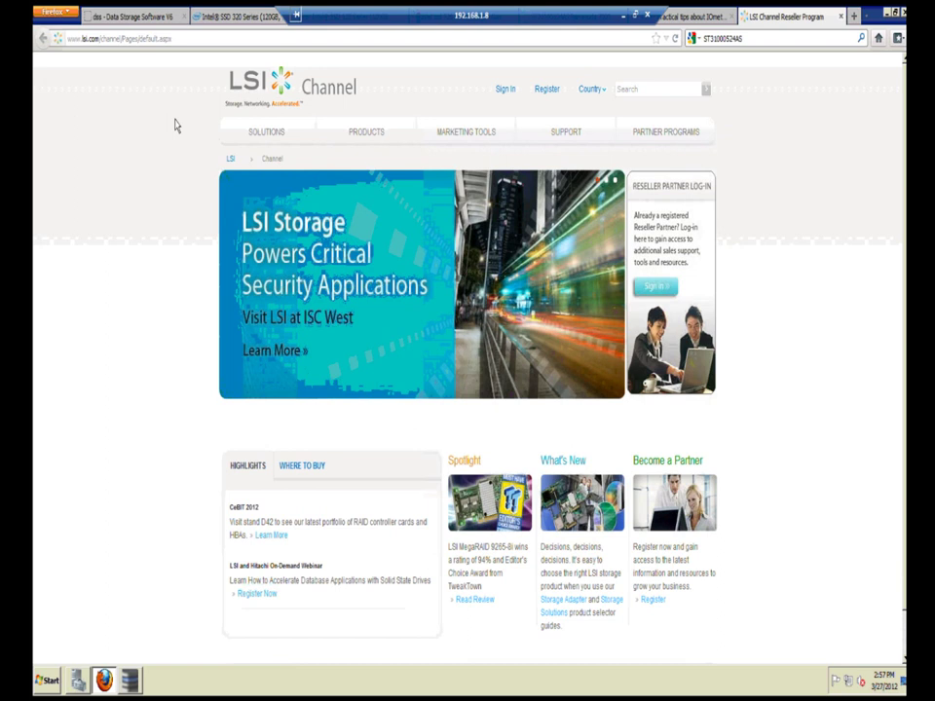
Step: Go through PRODUCTS > Advanced Software Options to the MegaRAID CacheCade Pro 2.0 page
{"action": "mouse_move", "coordinate": [369, 146]}
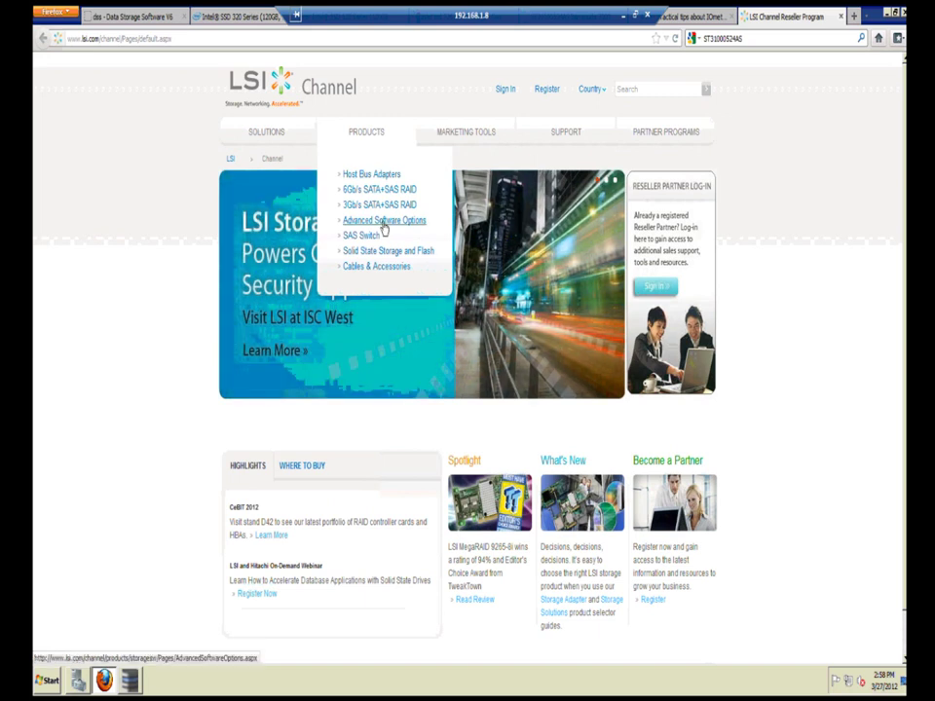
{"action": "left_click", "coordinate": [384, 223]}
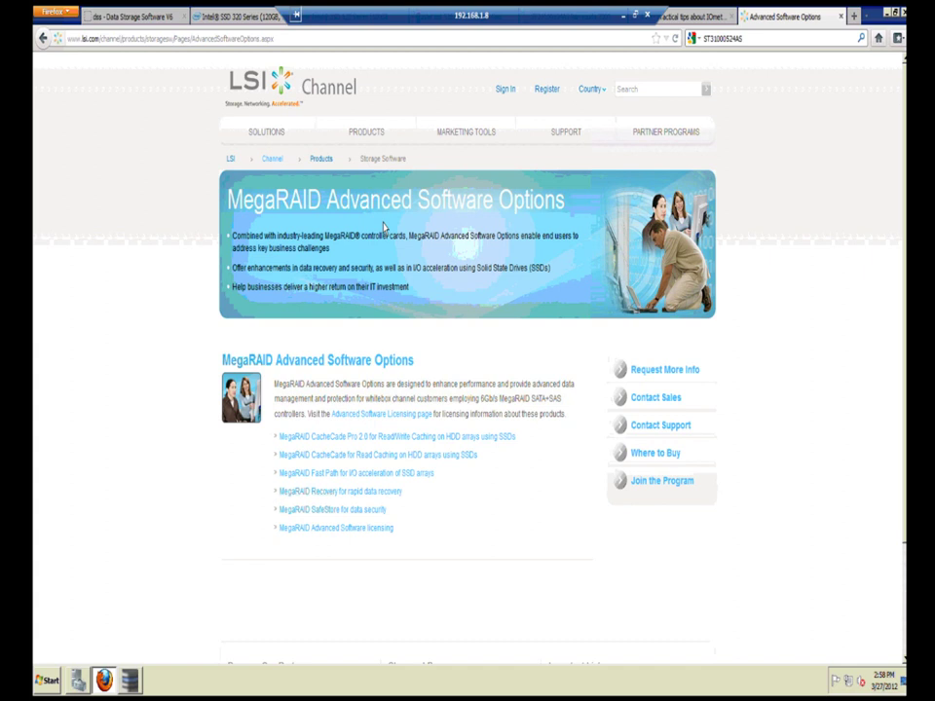
{"action": "left_click", "coordinate": [358, 438]}
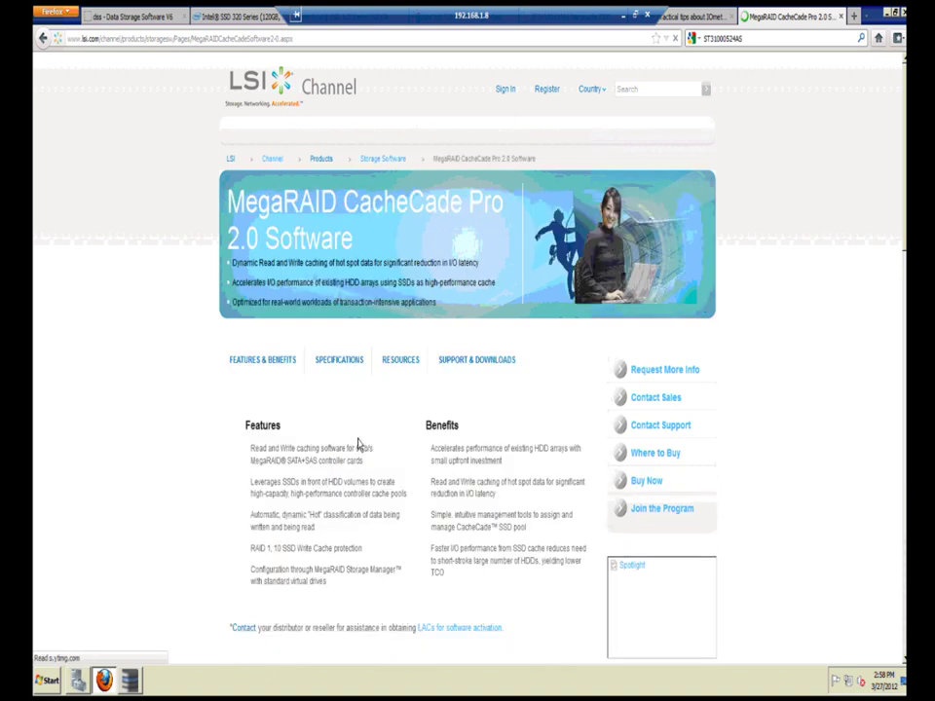
Step: Show CacheCade Pro 2.0 specifications and highlight the 512GB per-controller capacity row
{"action": "scroll", "coordinate": [357, 441], "scroll_direction": "down", "scroll_amount": 3}
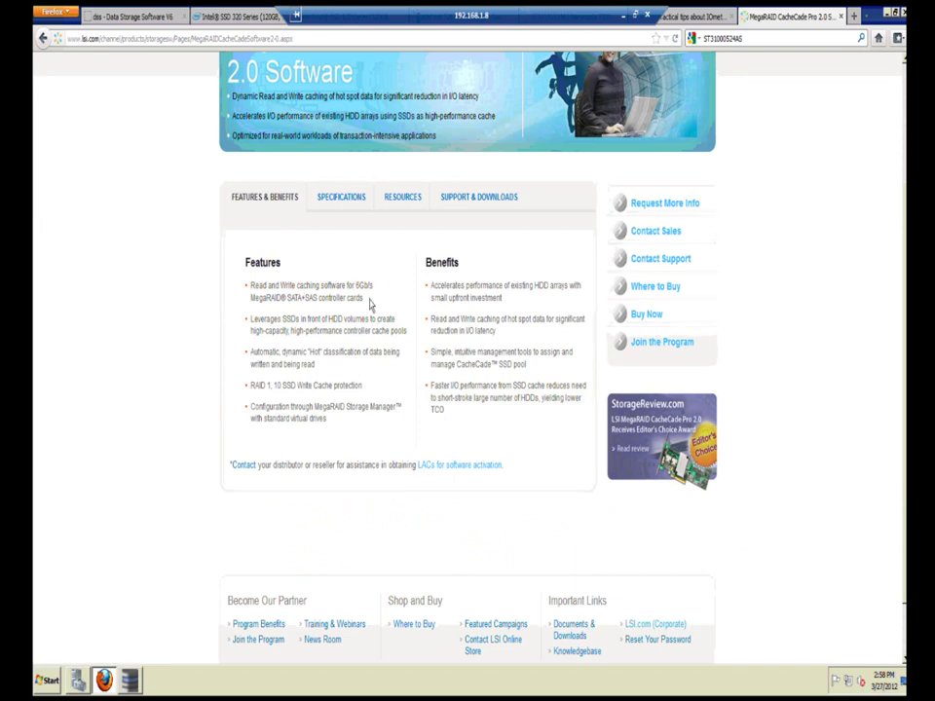
{"action": "left_click", "coordinate": [348, 201]}
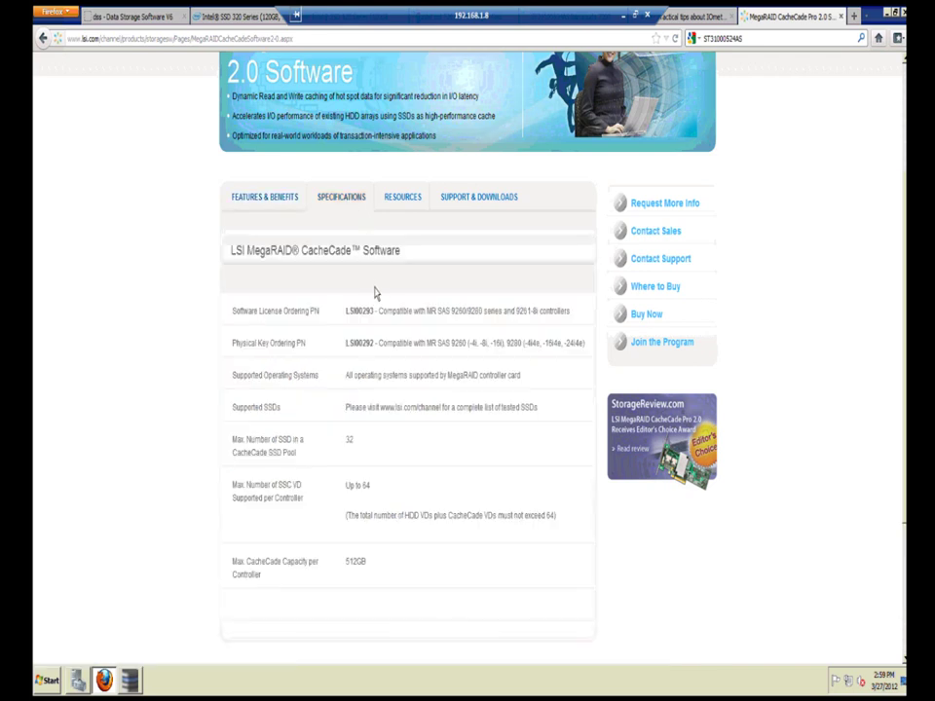
{"action": "scroll", "coordinate": [376, 293], "scroll_direction": "down", "scroll_amount": 1}
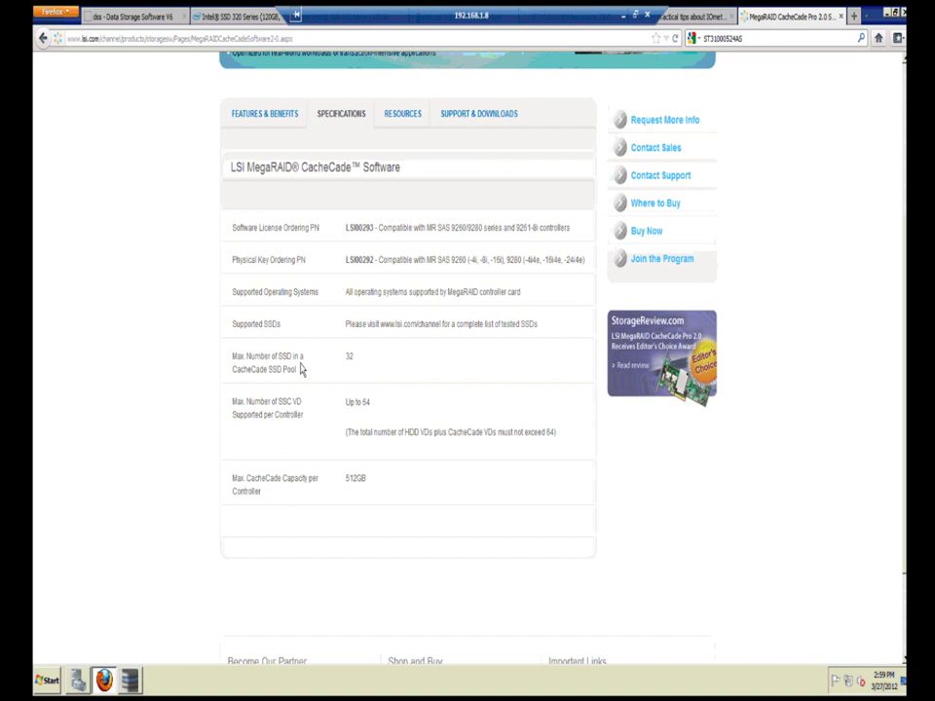
{"action": "left_click_drag", "start_coordinate": [382, 478], "coordinate": [230, 473]}
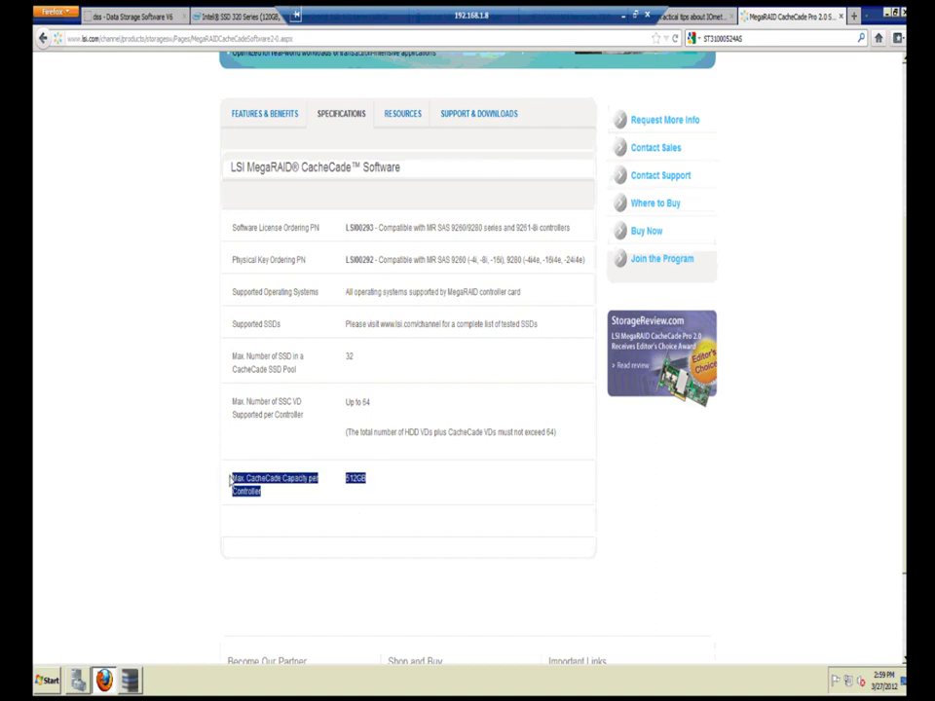
{"action": "left_click", "coordinate": [400, 504]}
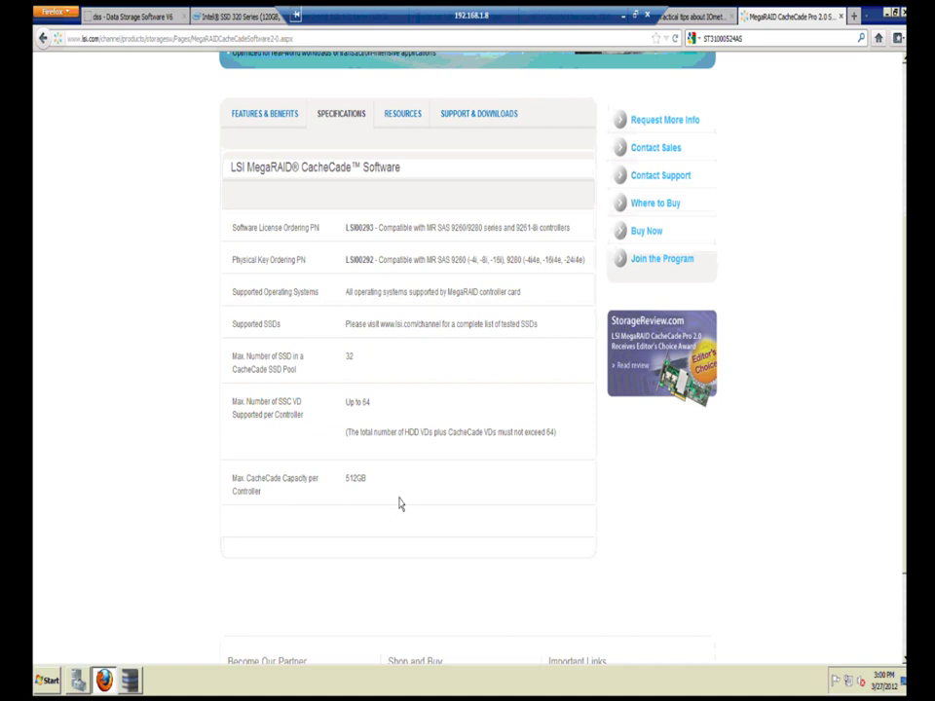
{"action": "left_click", "coordinate": [130, 682]}
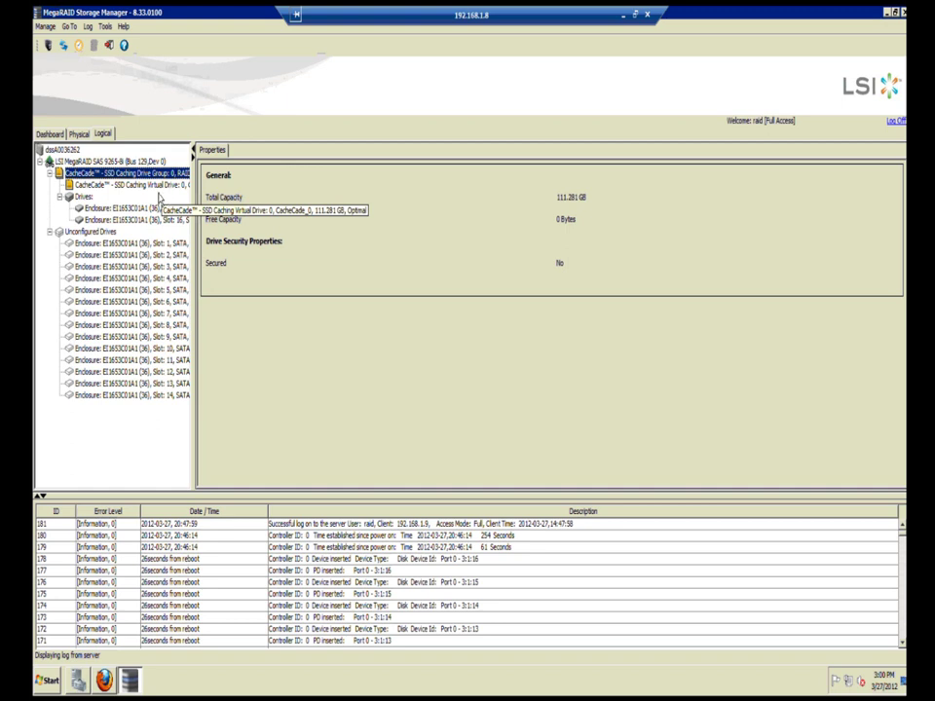
{"action": "left_click", "coordinate": [104, 680]}
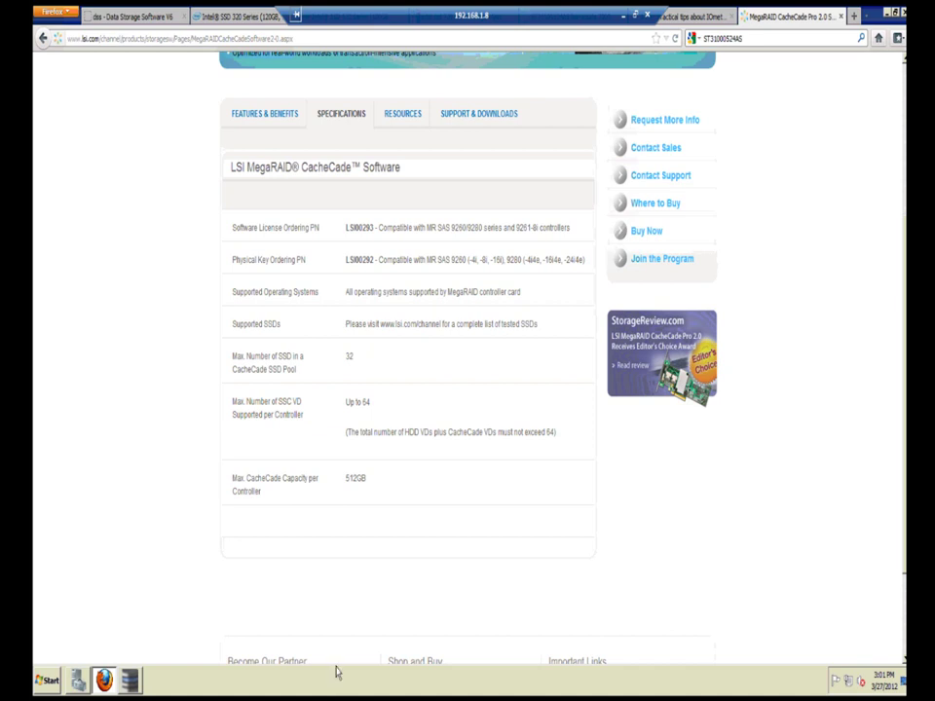
{"action": "scroll", "coordinate": [348, 609], "scroll_direction": "down", "scroll_amount": 2}
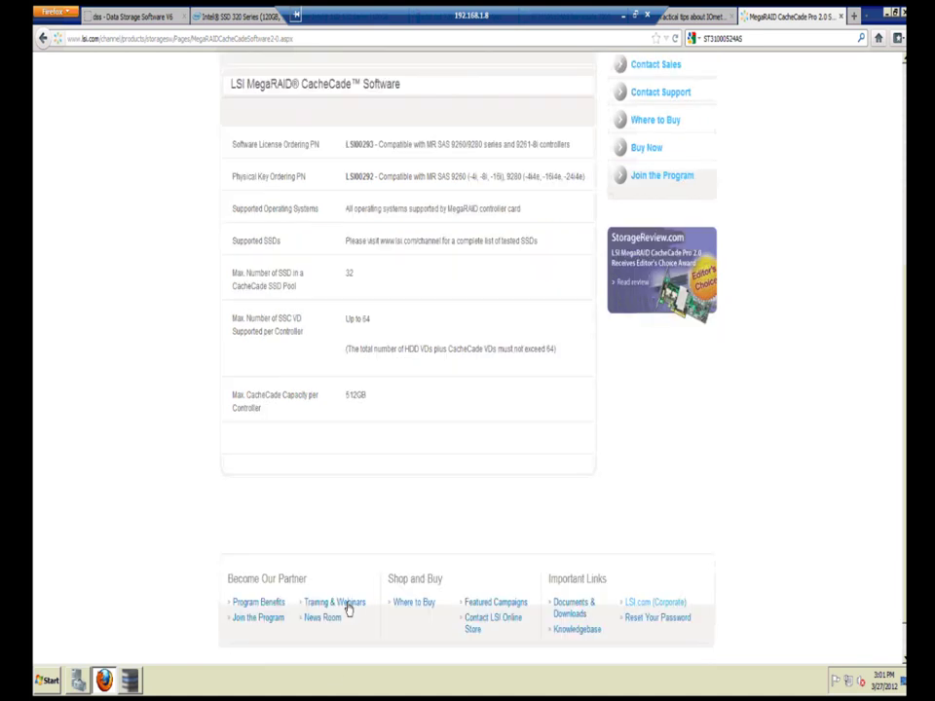
{"action": "scroll", "coordinate": [344, 483], "scroll_direction": "up", "scroll_amount": 2}
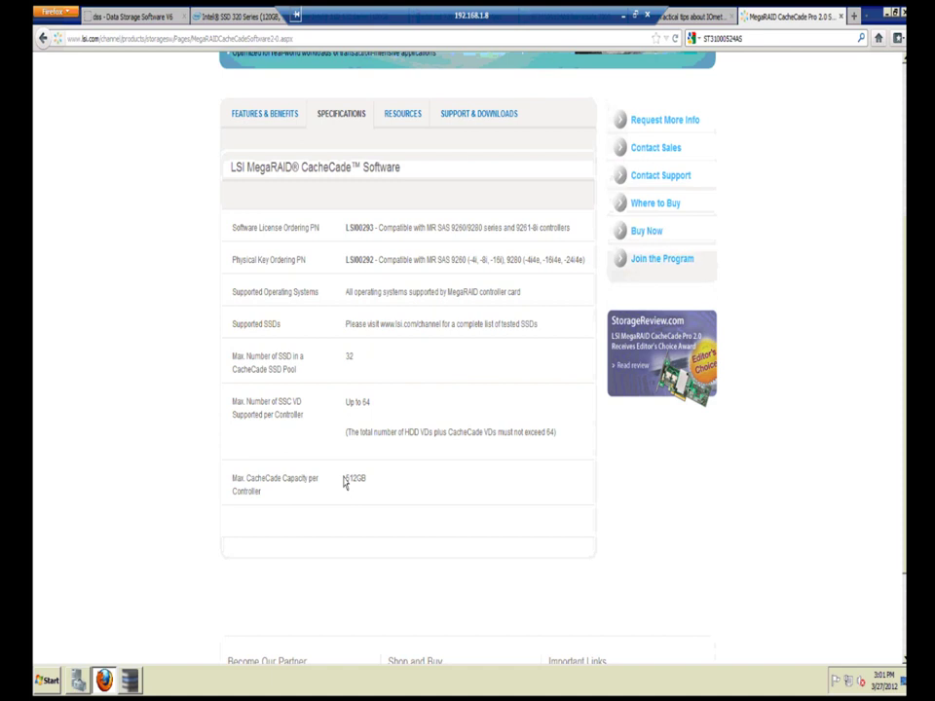
{"action": "scroll", "coordinate": [344, 483], "scroll_direction": "up", "scroll_amount": 2}
Step: Reconnect the Open-E console by trusting its certificate, then return to the CacheCade page
{"action": "key", "text": "ctrl+Tab"}
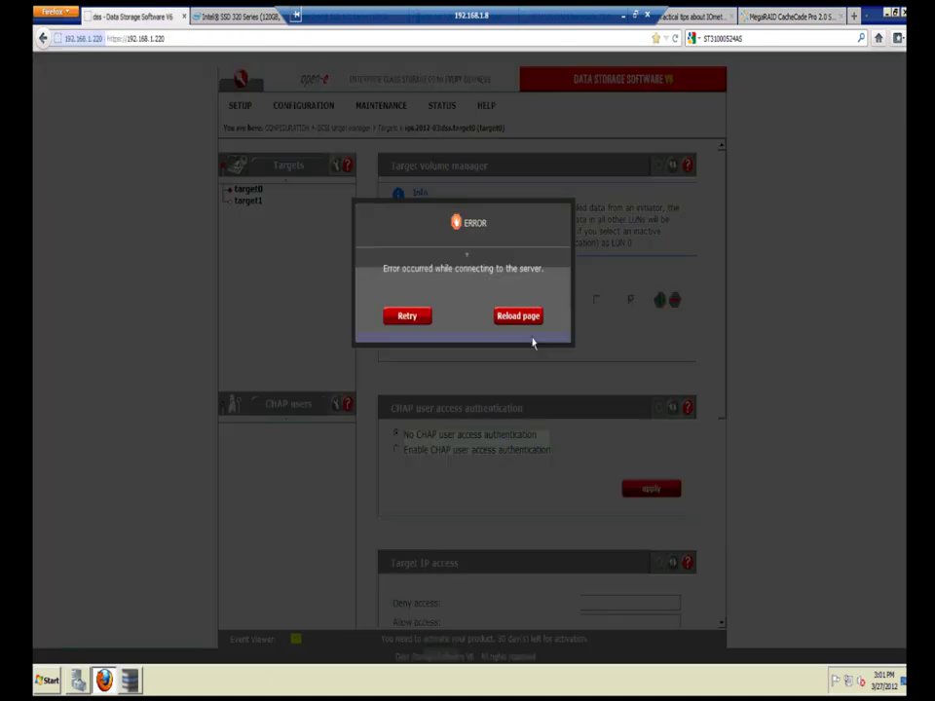
{"action": "left_click", "coordinate": [516, 317]}
{"action": "left_click", "coordinate": [404, 288]}
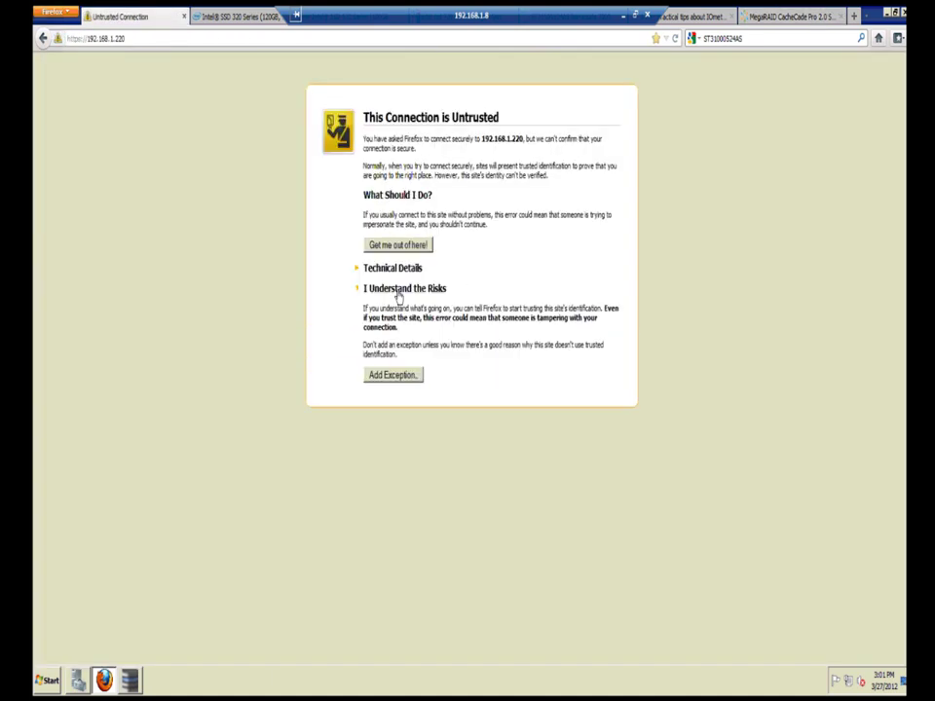
{"action": "left_click", "coordinate": [401, 376]}
{"action": "left_click", "coordinate": [523, 504]}
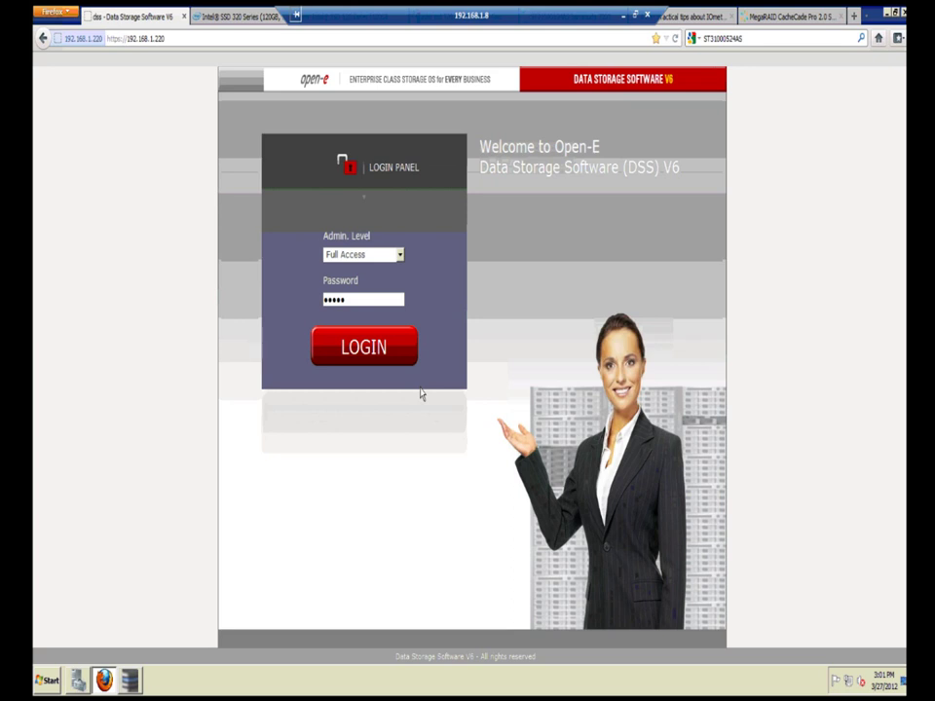
{"action": "left_click", "coordinate": [755, 19]}
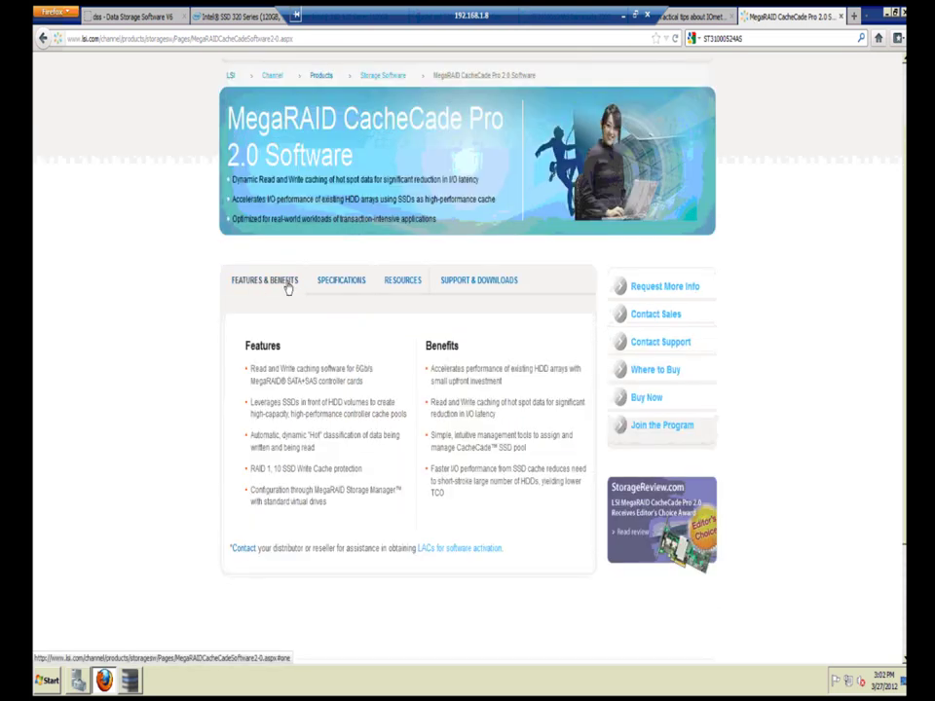
Step: Show the CacheCade Pro 2.0 Resources and expand the User Guide list of two PDFs
{"action": "left_click", "coordinate": [342, 285]}
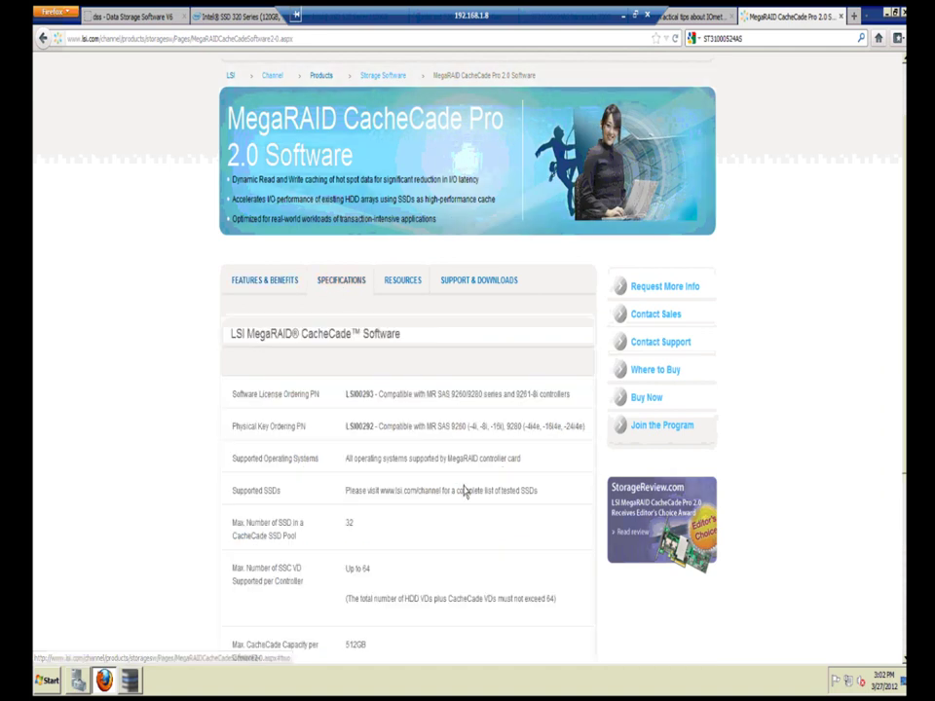
{"action": "scroll", "coordinate": [458, 524], "scroll_direction": "down", "scroll_amount": 3}
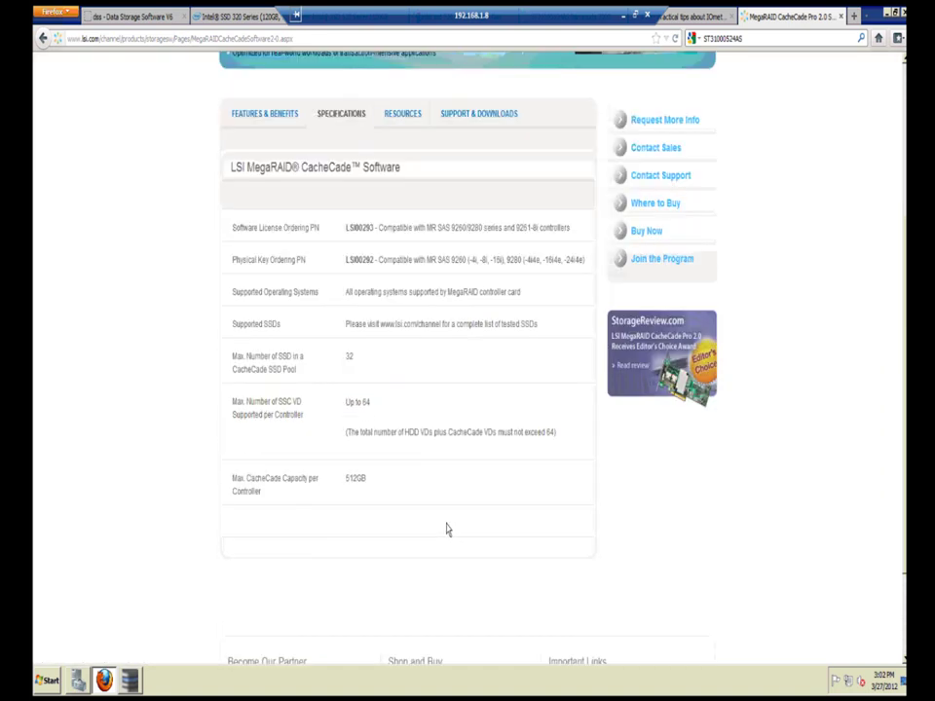
{"action": "scroll", "coordinate": [405, 282], "scroll_direction": "up", "scroll_amount": 3}
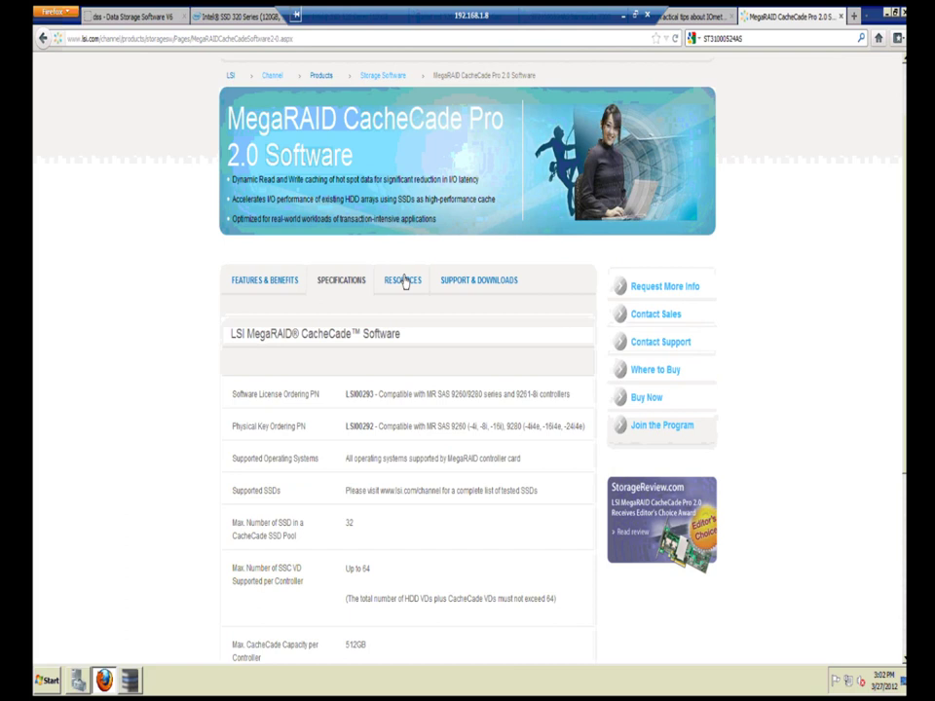
{"action": "left_click", "coordinate": [403, 280]}
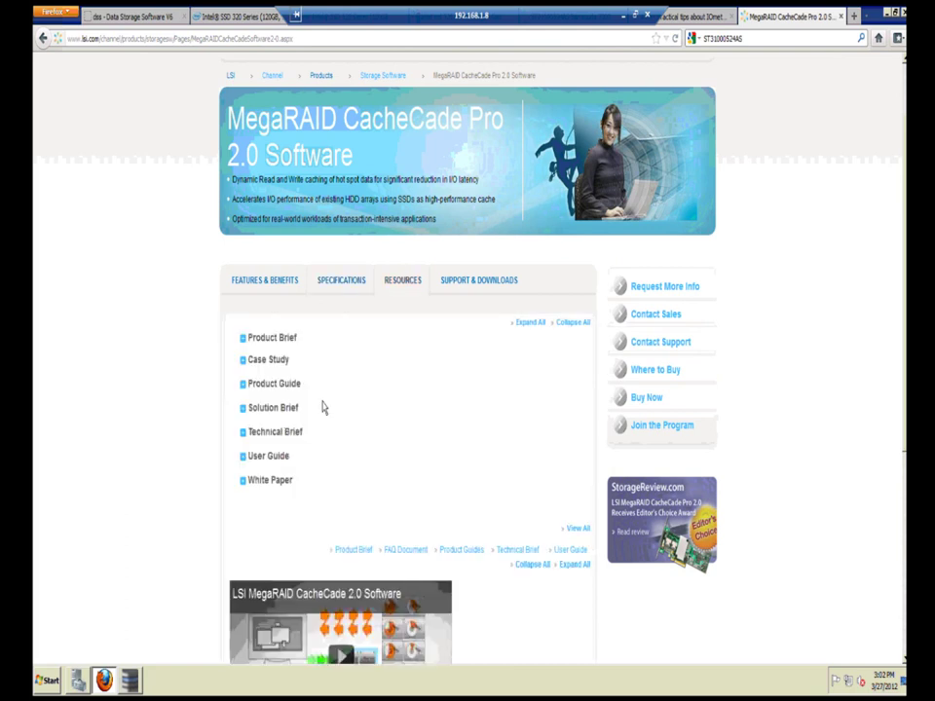
{"action": "scroll", "coordinate": [329, 410], "scroll_direction": "down", "scroll_amount": 4}
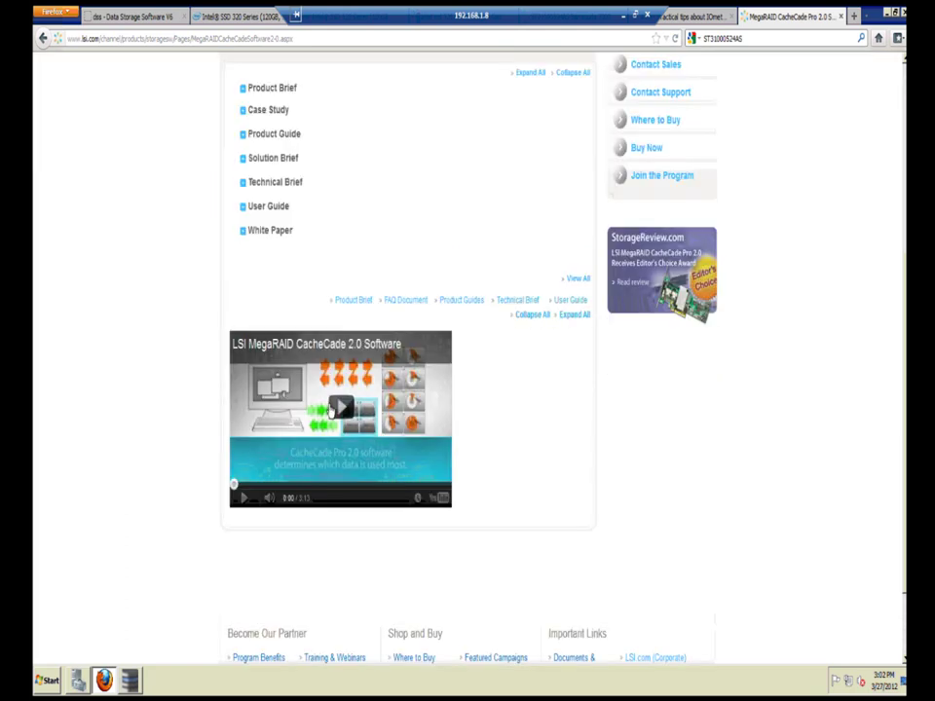
{"action": "scroll", "coordinate": [251, 295], "scroll_direction": "up", "scroll_amount": 1}
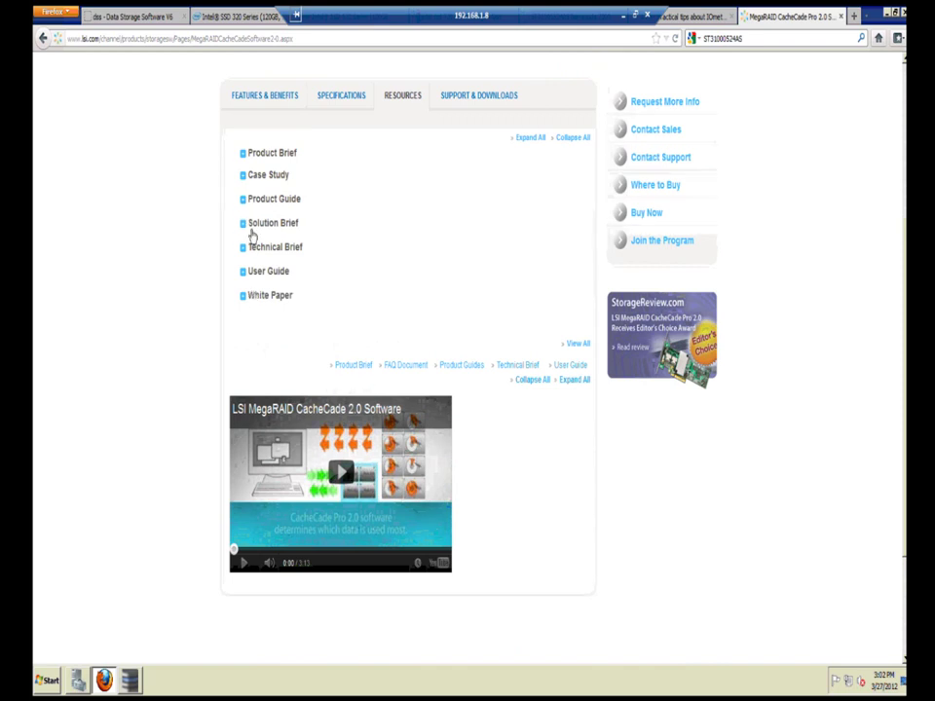
{"action": "left_click", "coordinate": [243, 276]}
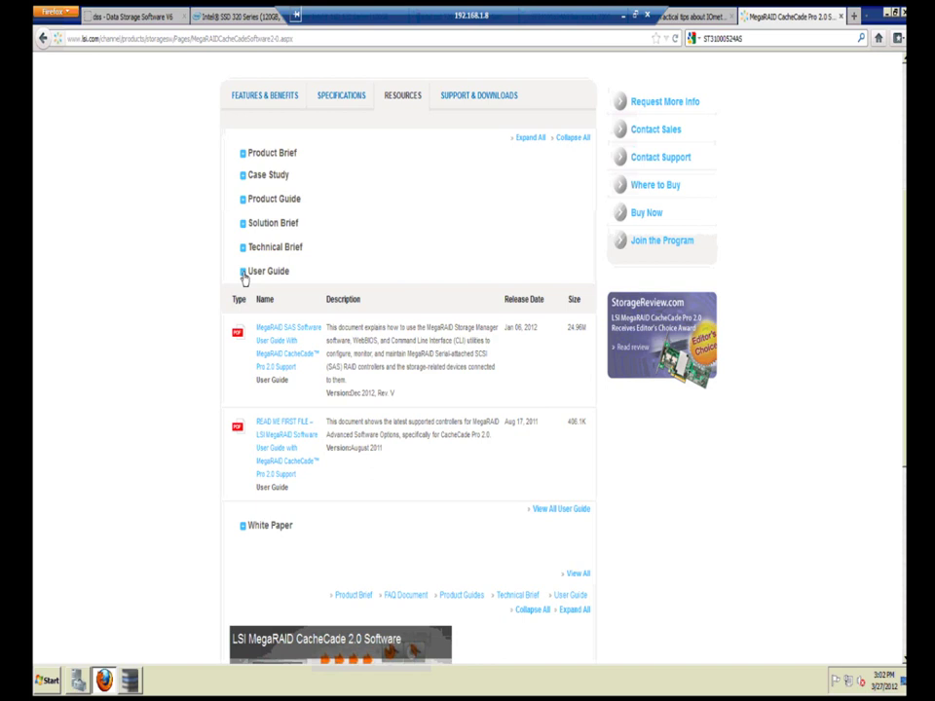